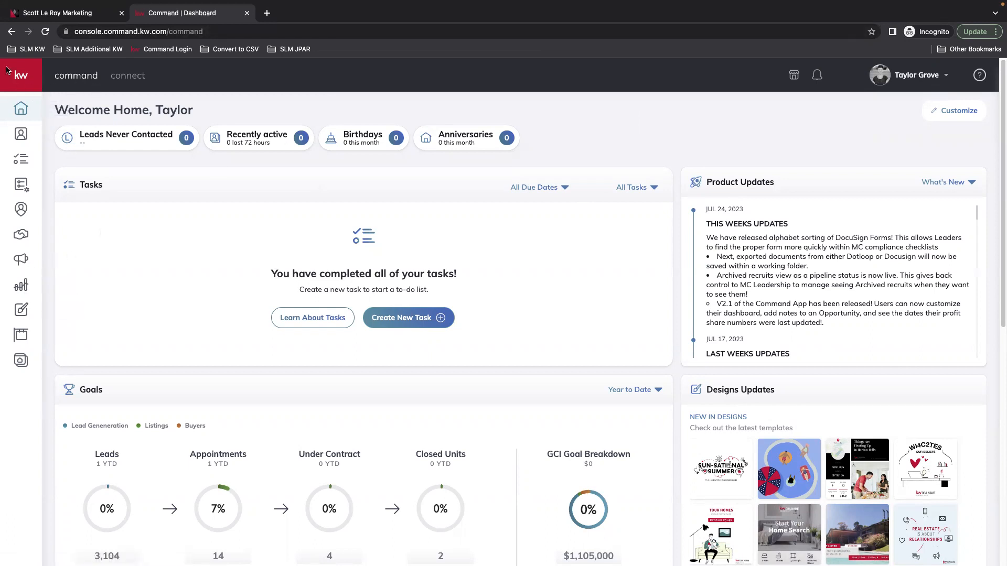
Open Designs and start a new Print design without importing listing photos or text
click(21, 78)
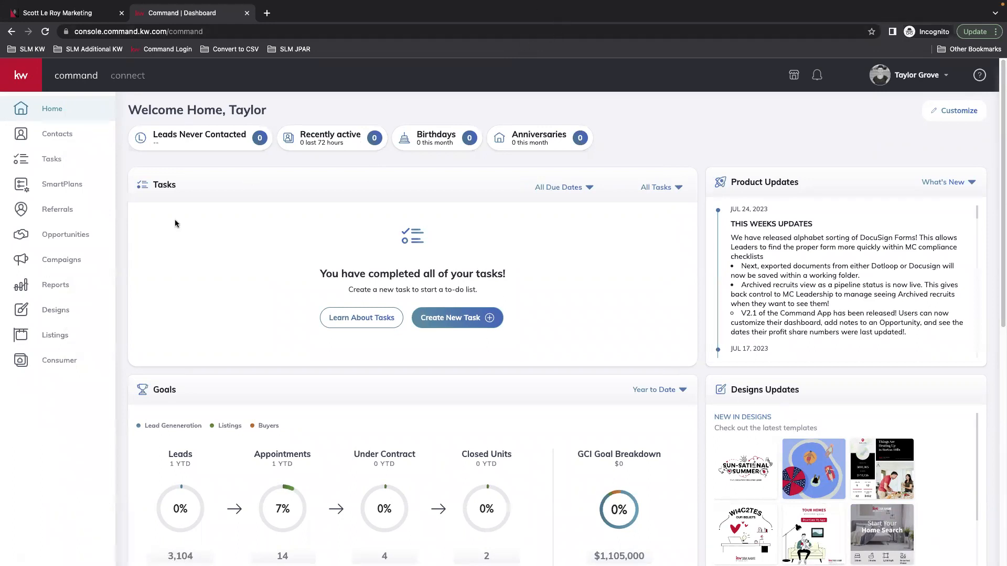
click(72, 317)
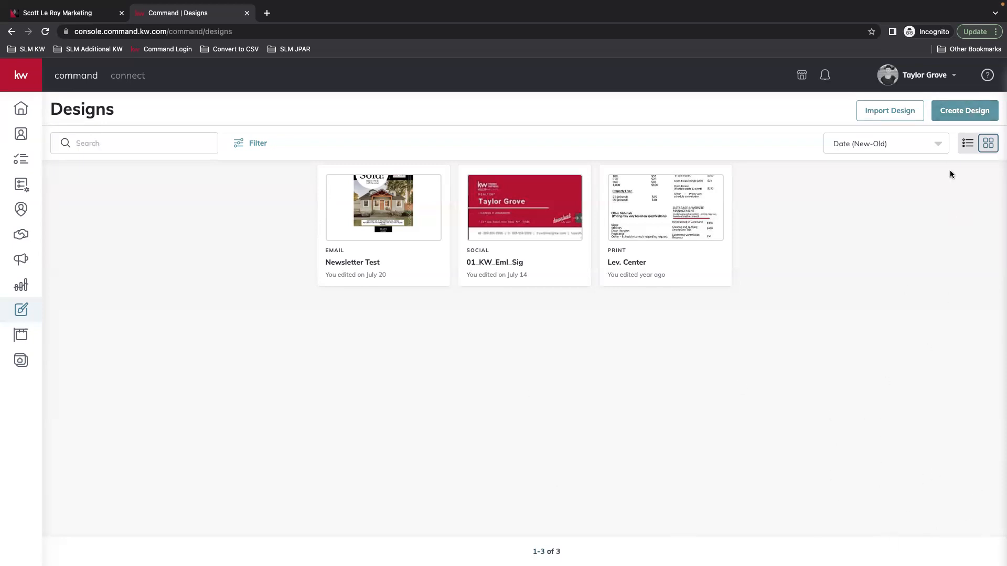
click(969, 113)
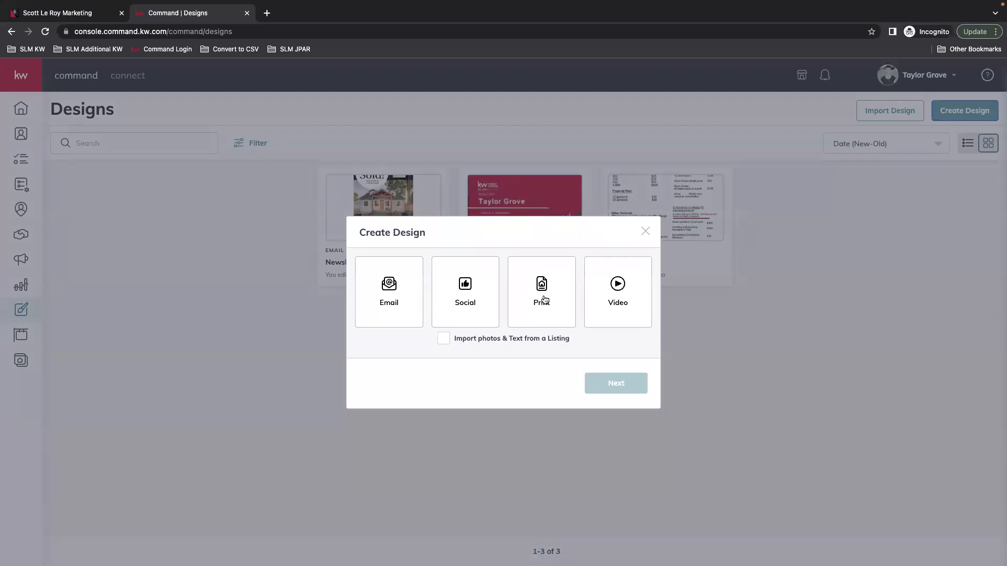
click(539, 290)
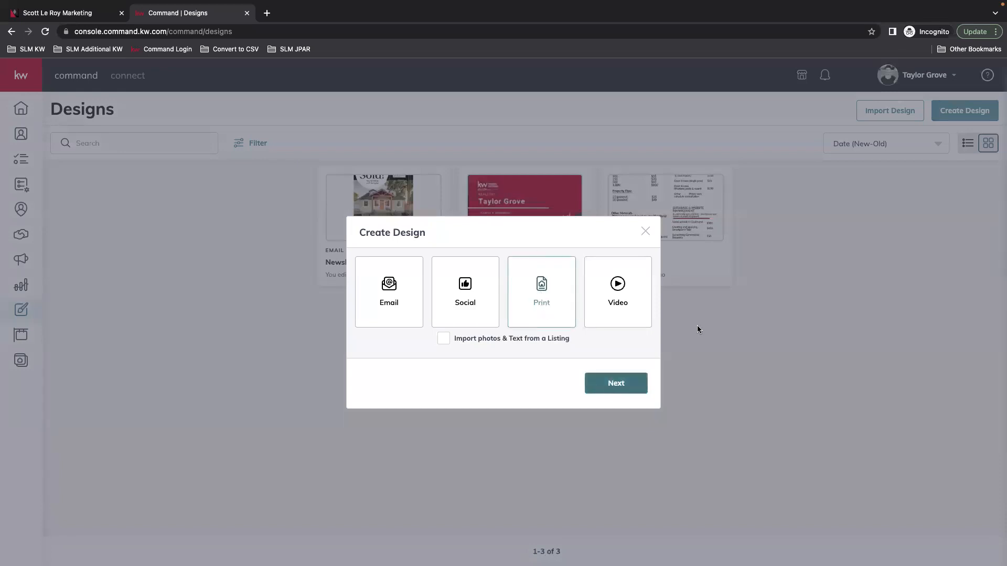
click(613, 394)
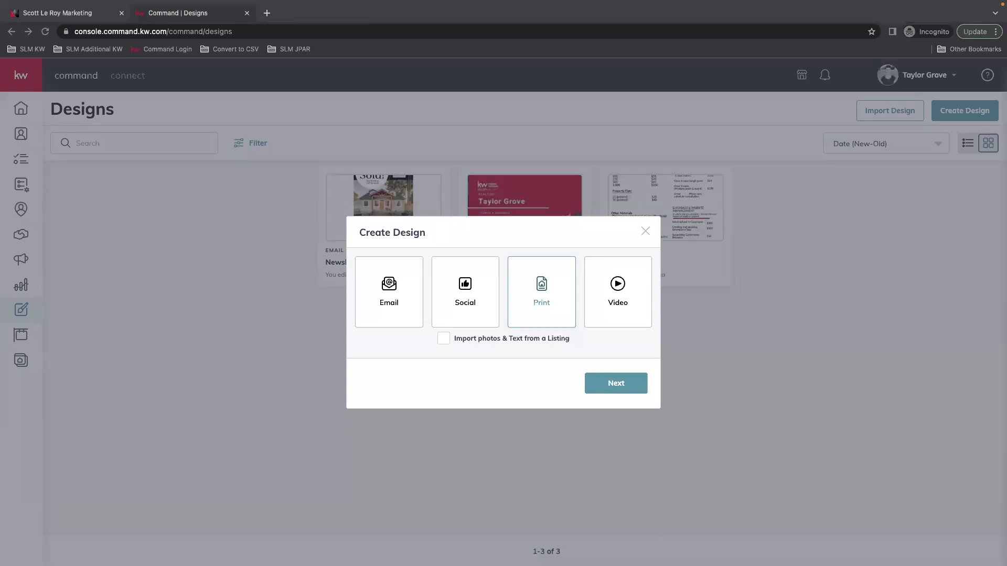
click(596, 388)
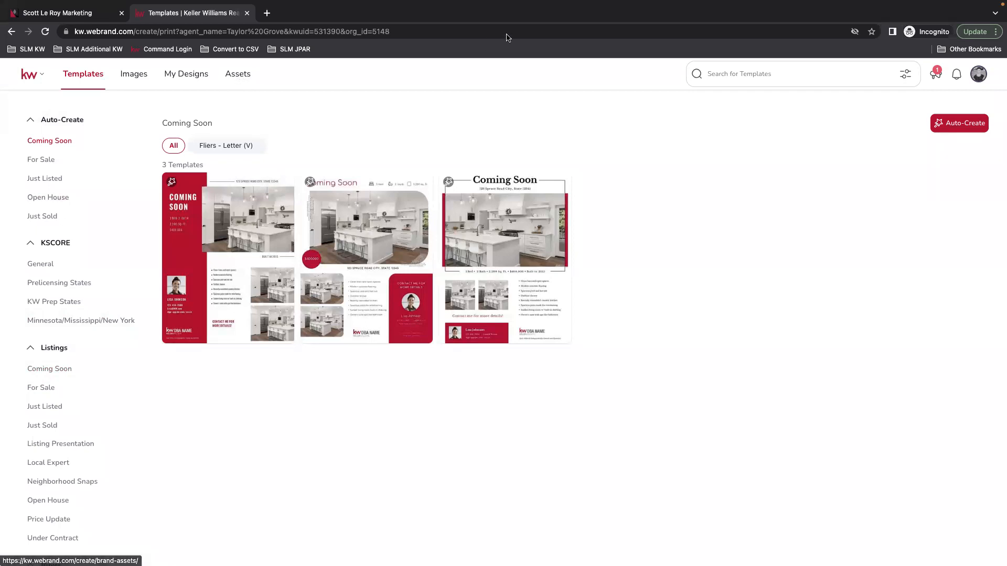
Add the web fonts Manrope and DejaVu Sans to the brand assets
click(237, 73)
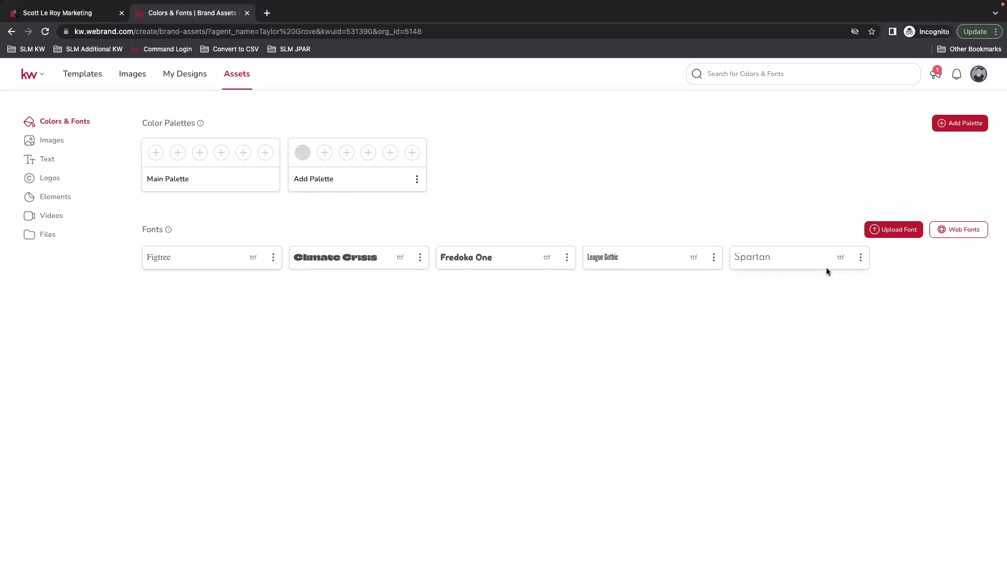
click(966, 230)
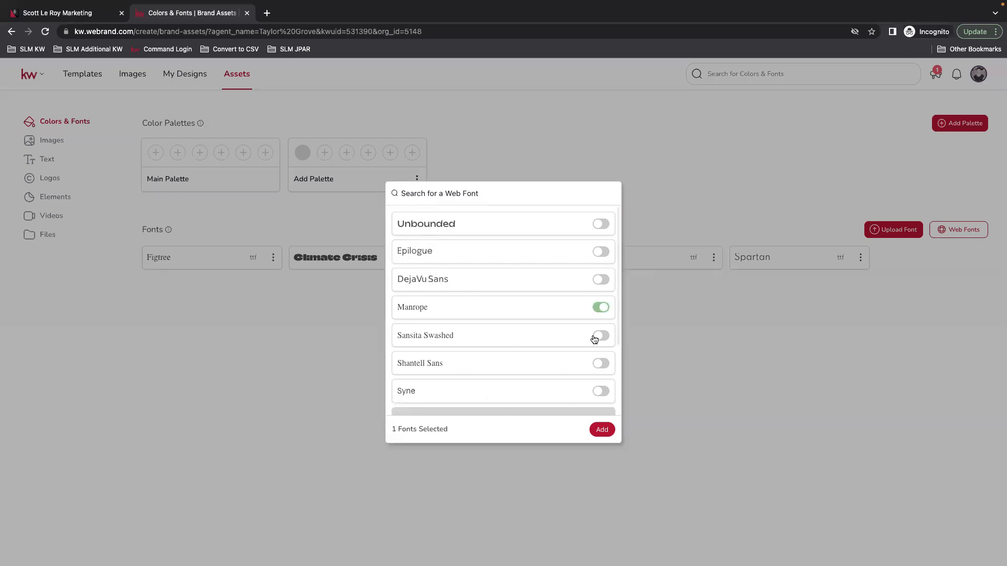
click(601, 279)
click(603, 431)
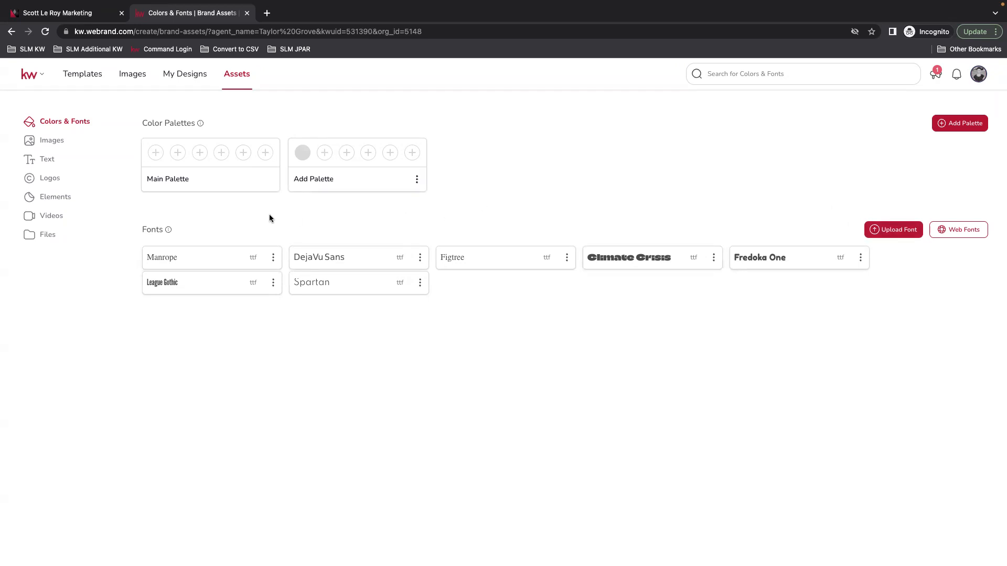
Look over the image assets, then add an Email text asset labelled Support with the support e-mail address and save it
click(52, 142)
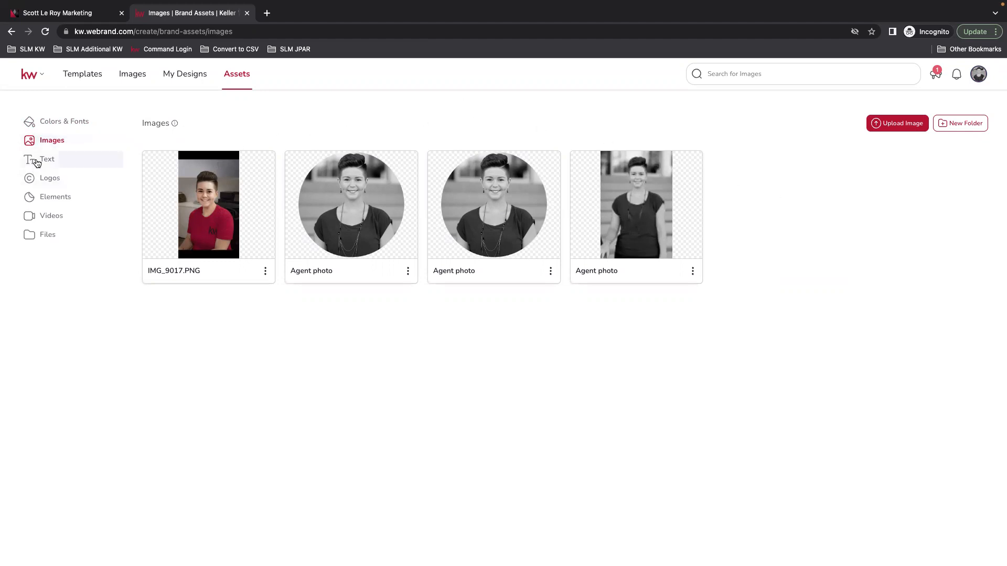
click(54, 162)
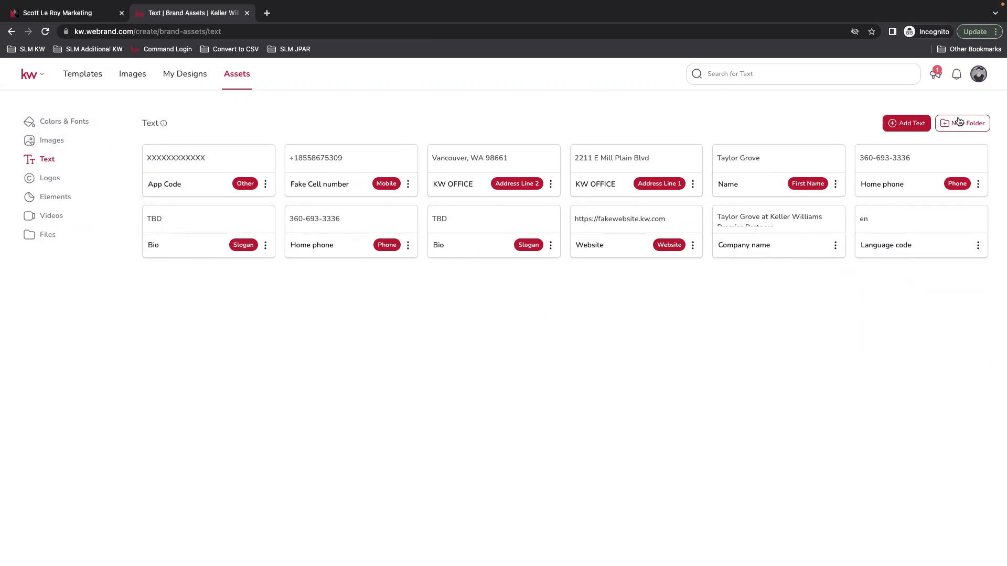
click(899, 126)
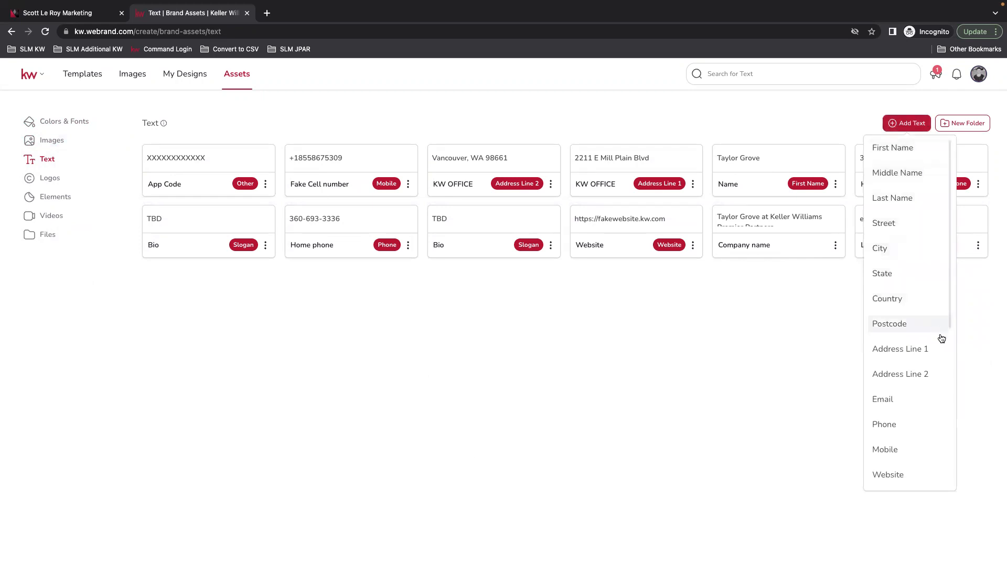
scroll(939, 381, down, 1)
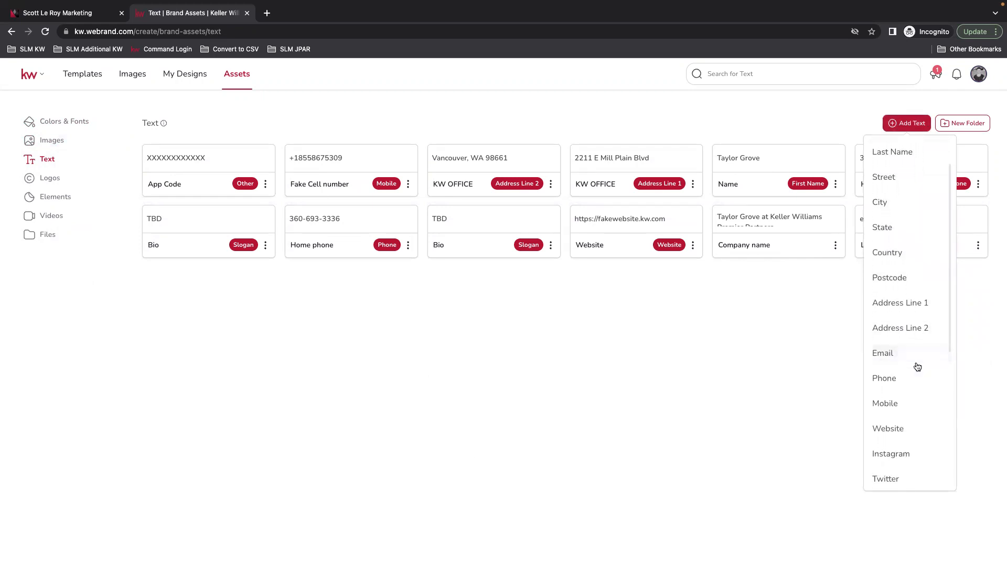
click(892, 351)
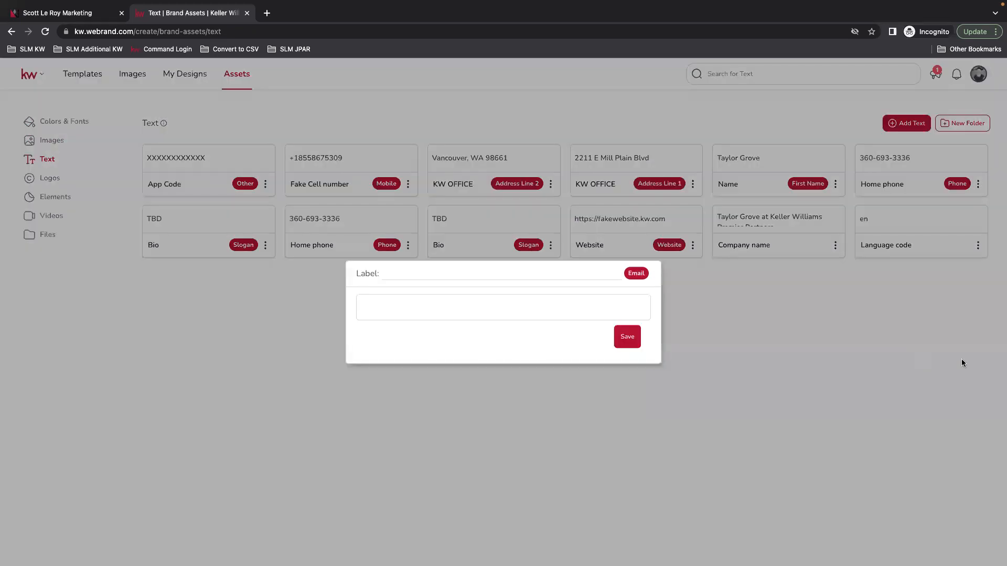
text(Support)
key(Tab)
key(ctrl+v)
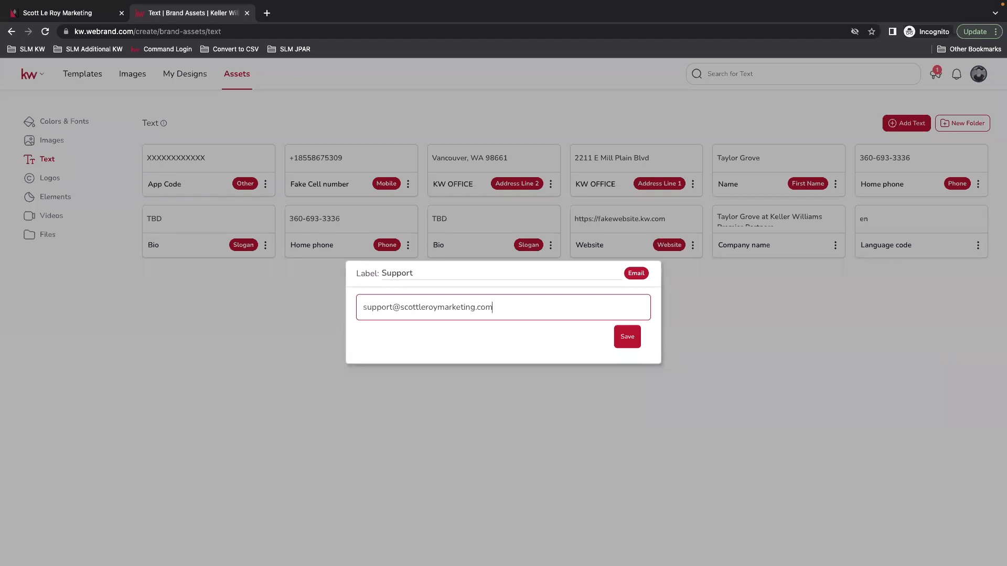
click(628, 337)
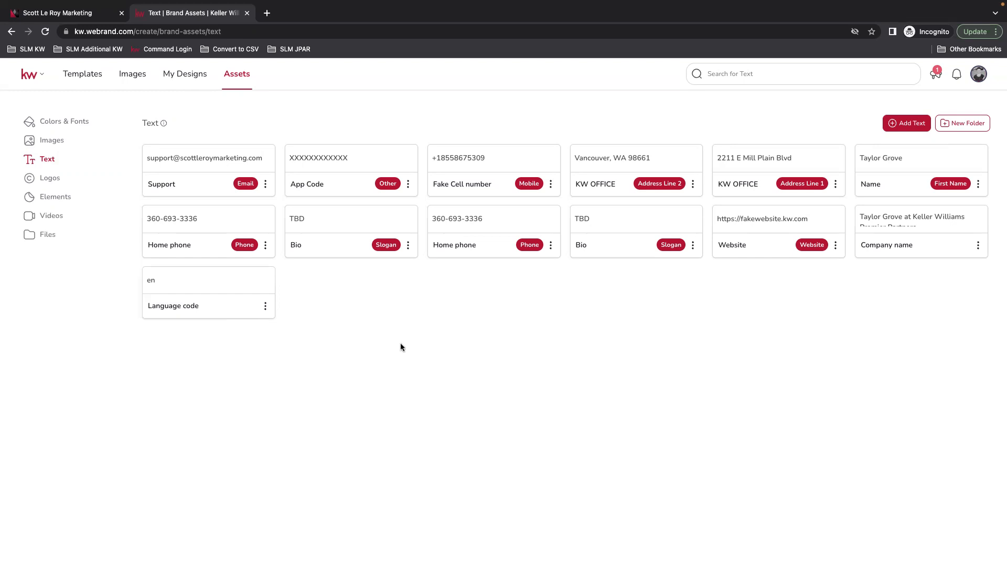
Review the logos stored in the brand assets
click(37, 180)
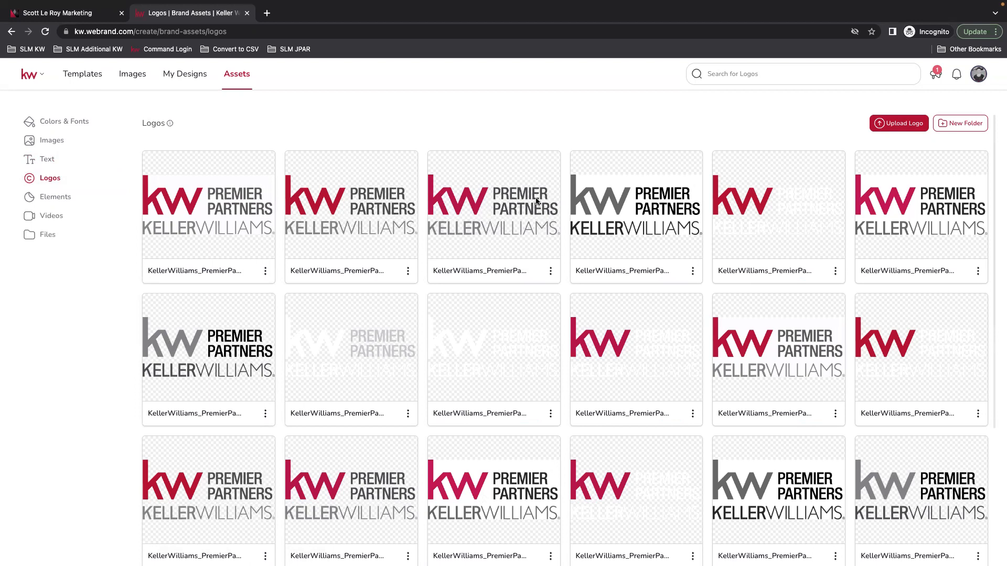
scroll(540, 205, down, 5)
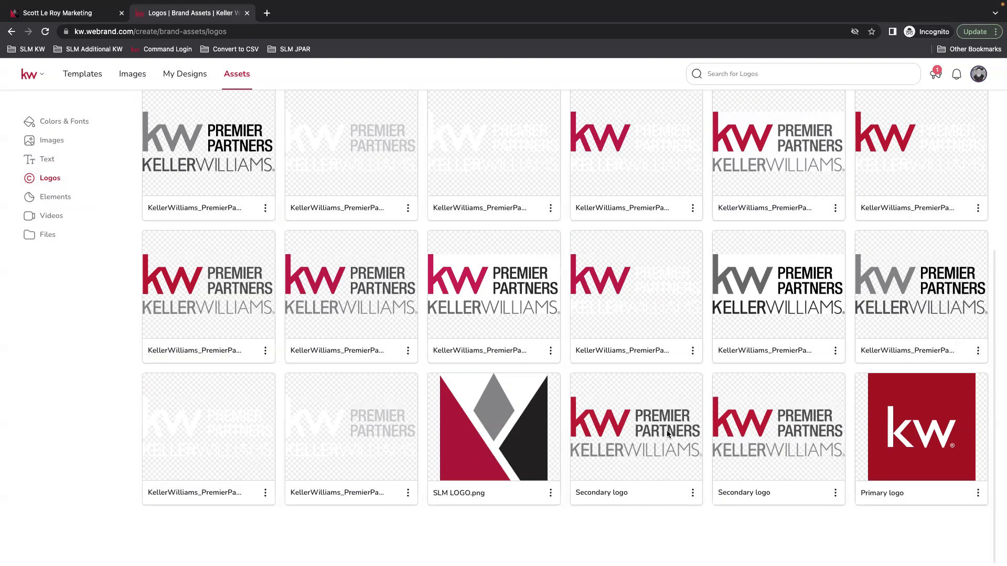
scroll(657, 421, up, 4)
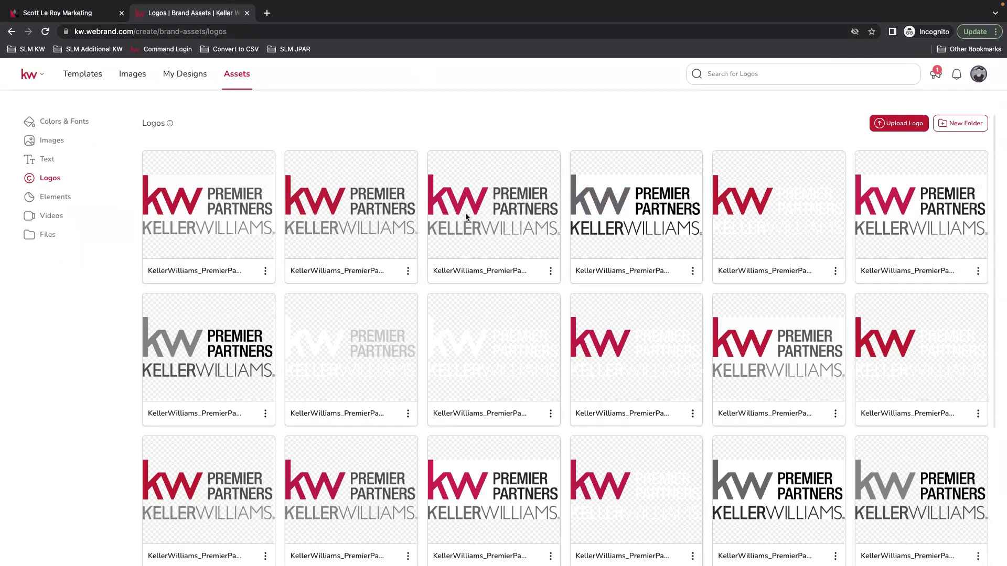
Open the myKW site in a new browser tab and go to the Logos and Branding page in its marketing section
click(266, 14)
text(my)
key(Return)
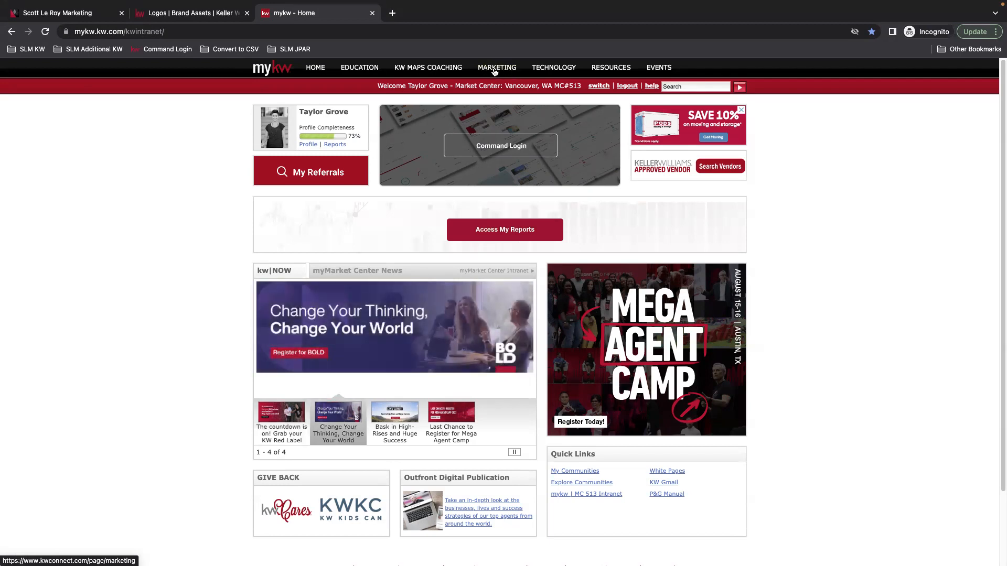
click(495, 72)
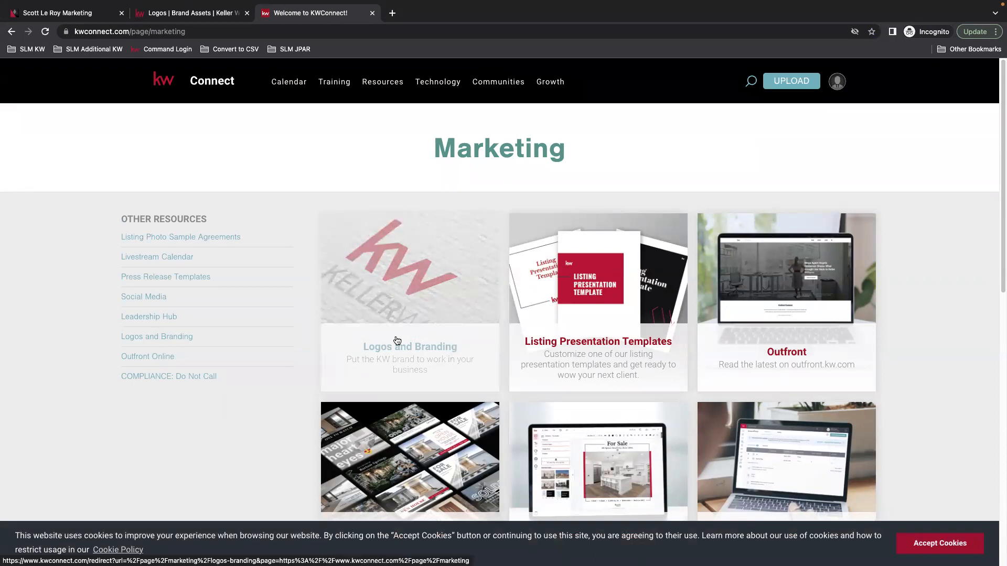
click(416, 357)
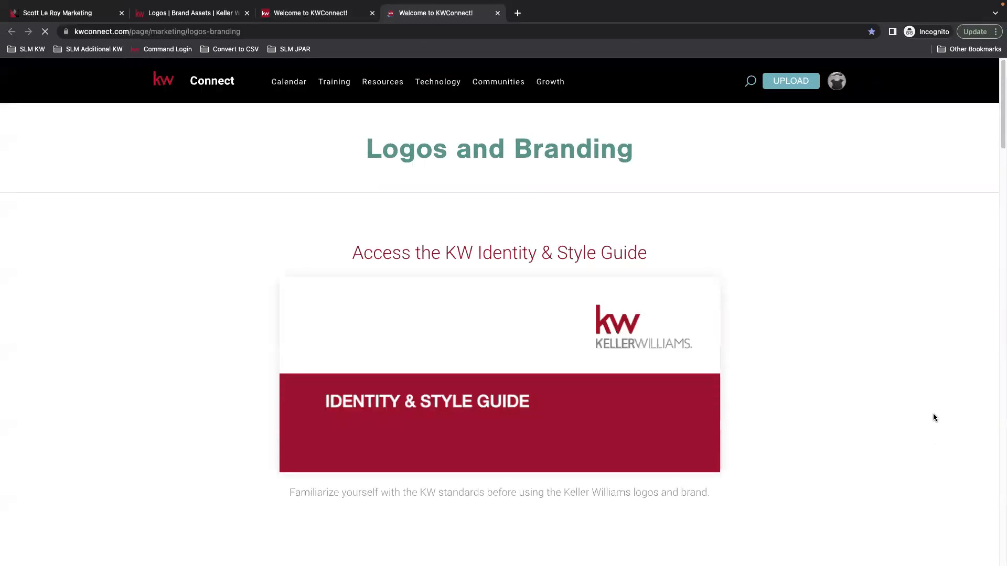
Search the market center logos for 513 and download the Premier Partners logo package
scroll(911, 418, down, 10)
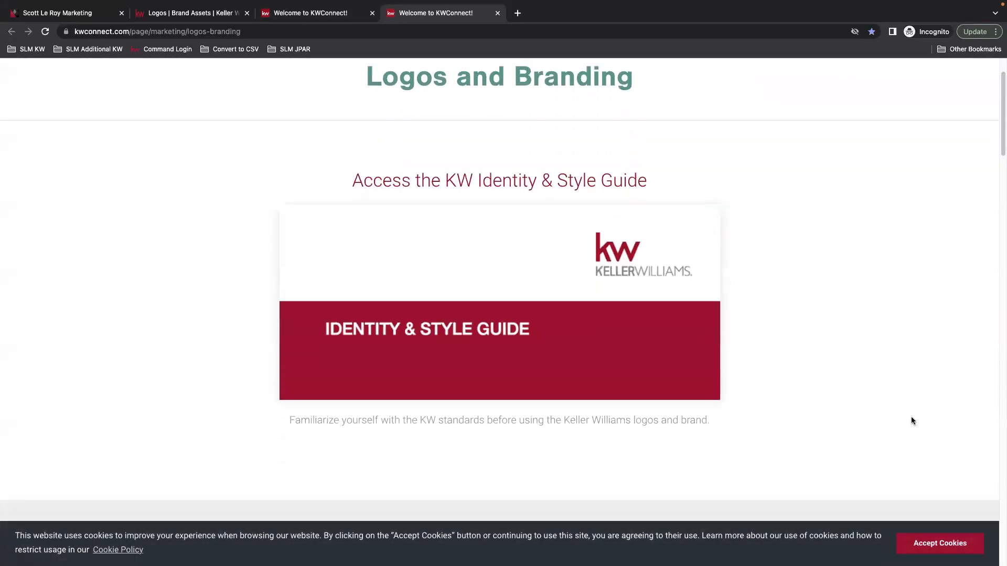
scroll(911, 418, down, 3)
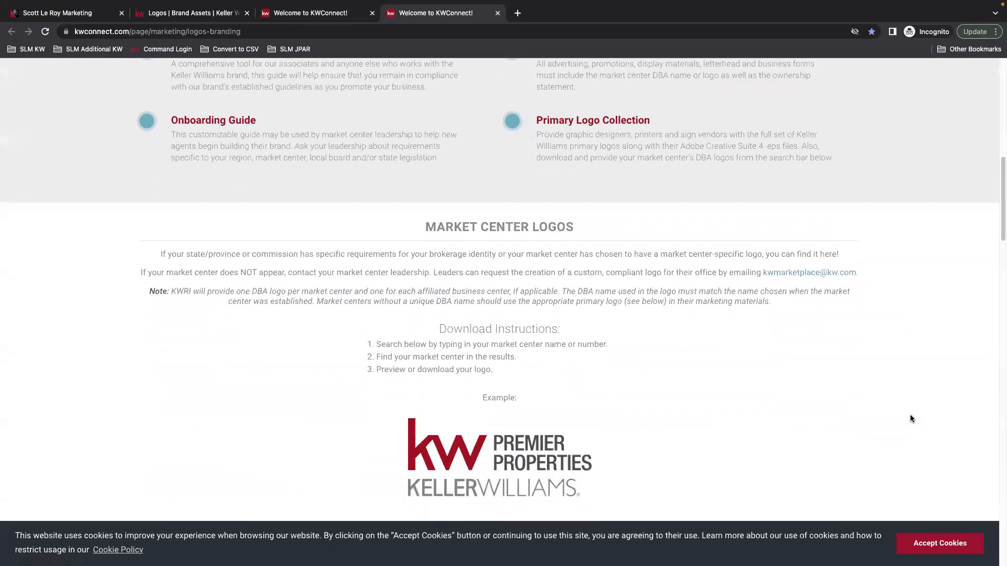
scroll(529, 231, down, 2)
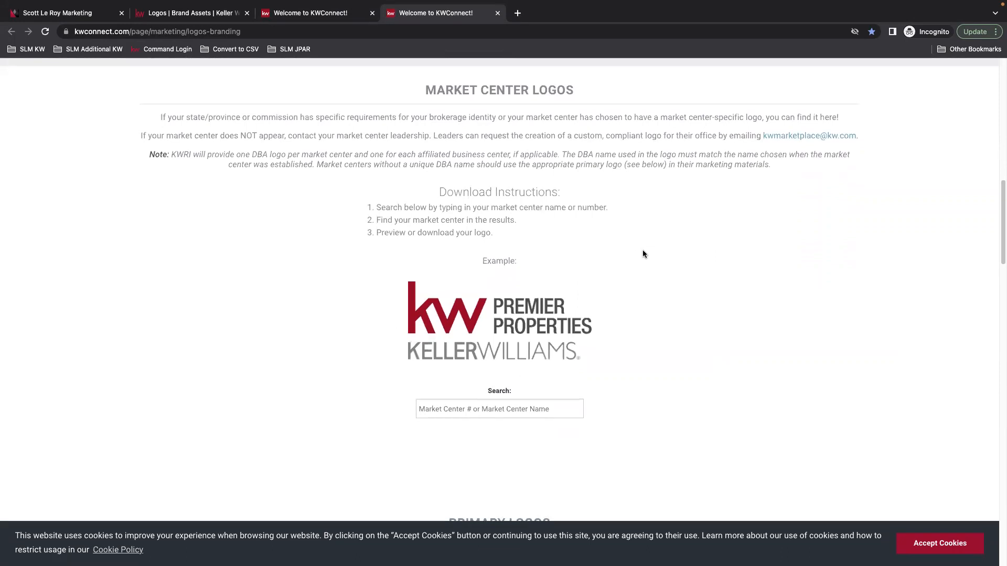
text(513)
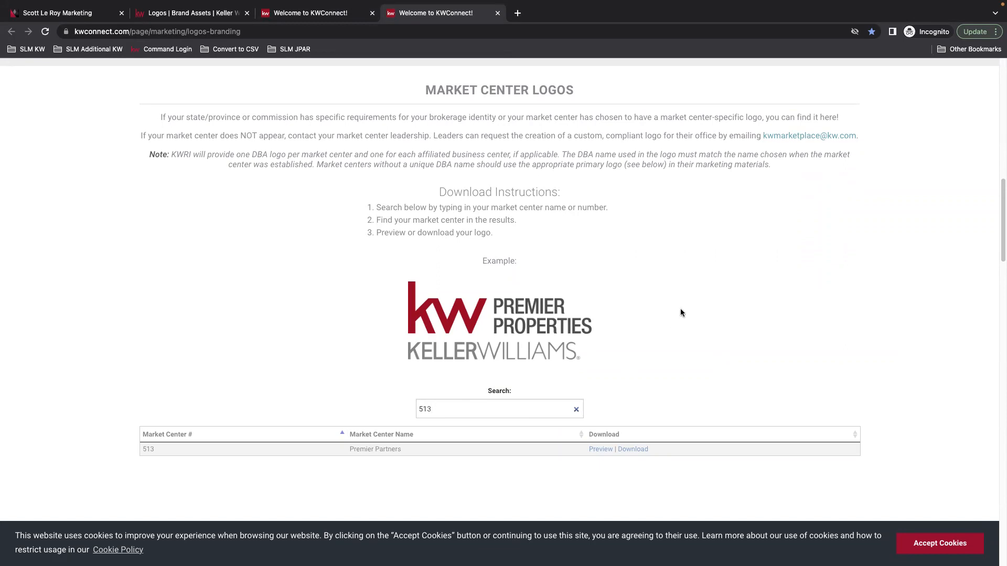
scroll(681, 312, down, 3)
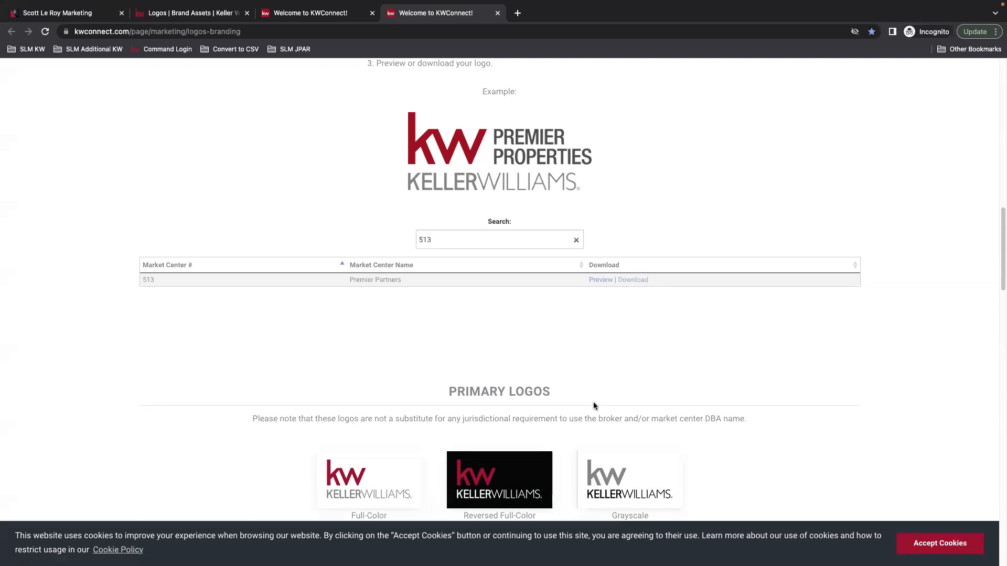
click(632, 281)
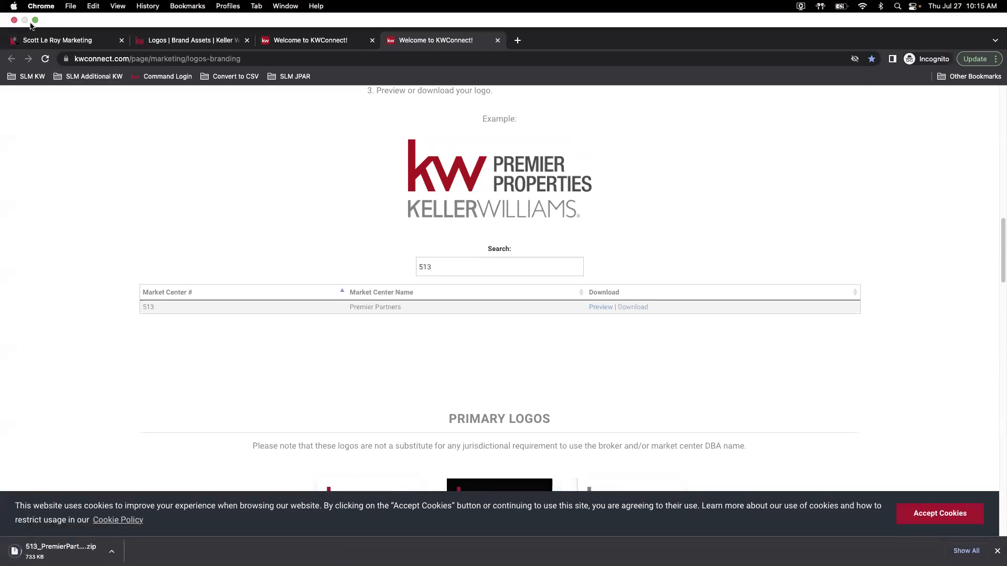
Open the downloaded logo package in Finder and examine the PNG and JPG logo files in the Black_White folder
click(34, 22)
click(47, 545)
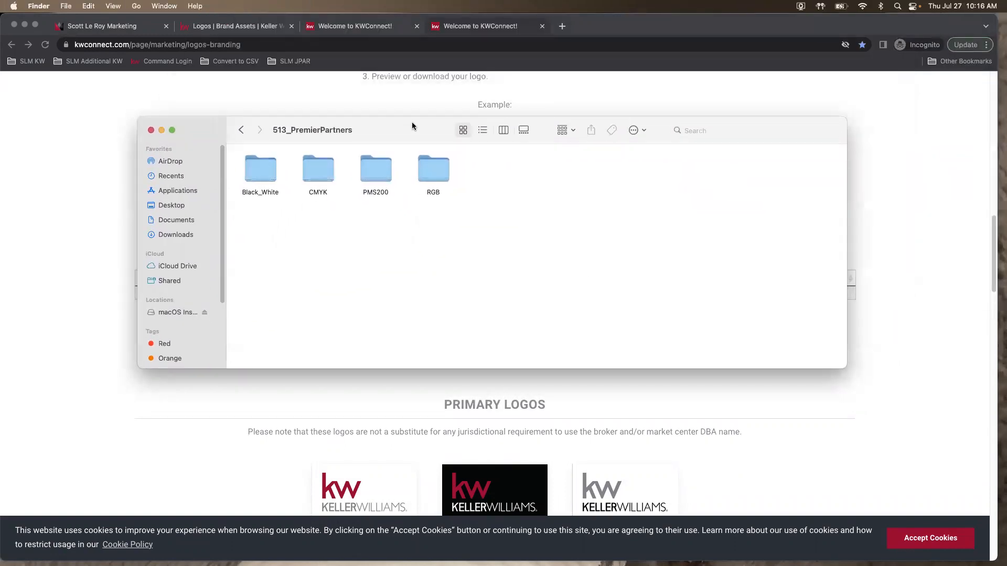
double_click(257, 169)
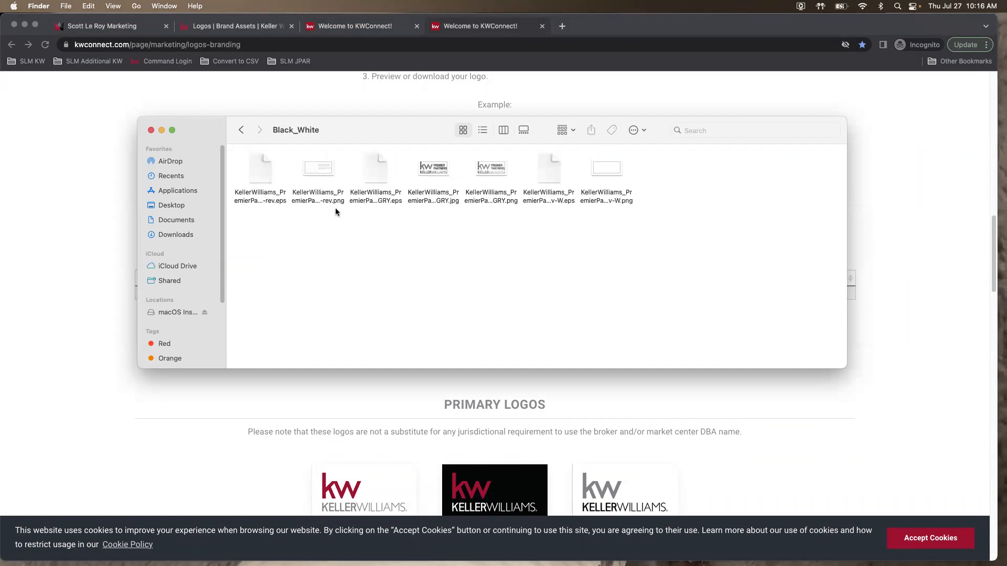
click(317, 168)
click(436, 169)
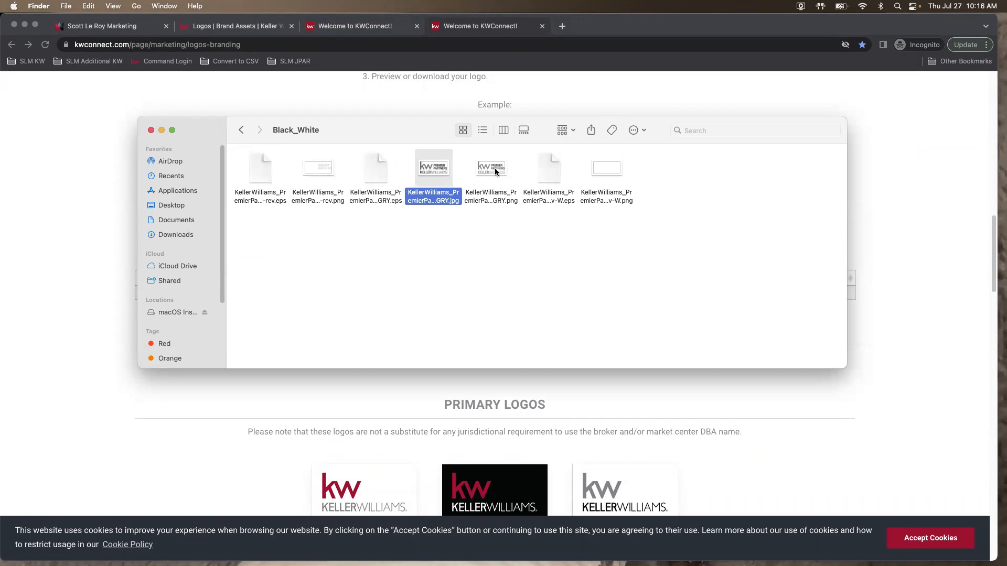
click(496, 170)
click(608, 169)
click(242, 129)
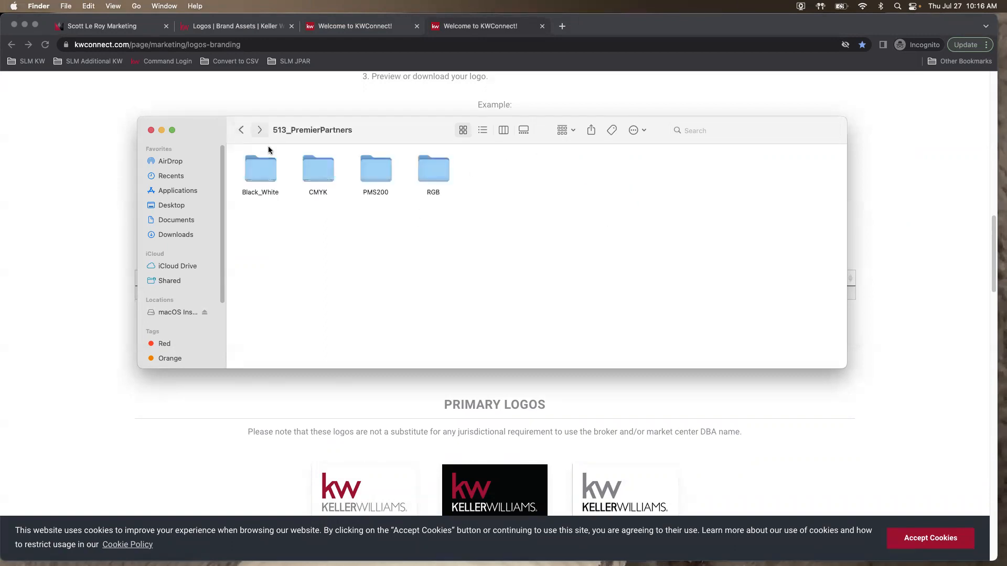
Examine the PNG and JPG logo files in the CMYK folder, then close the Finder window
double_click(324, 169)
click(315, 167)
click(432, 169)
click(484, 198)
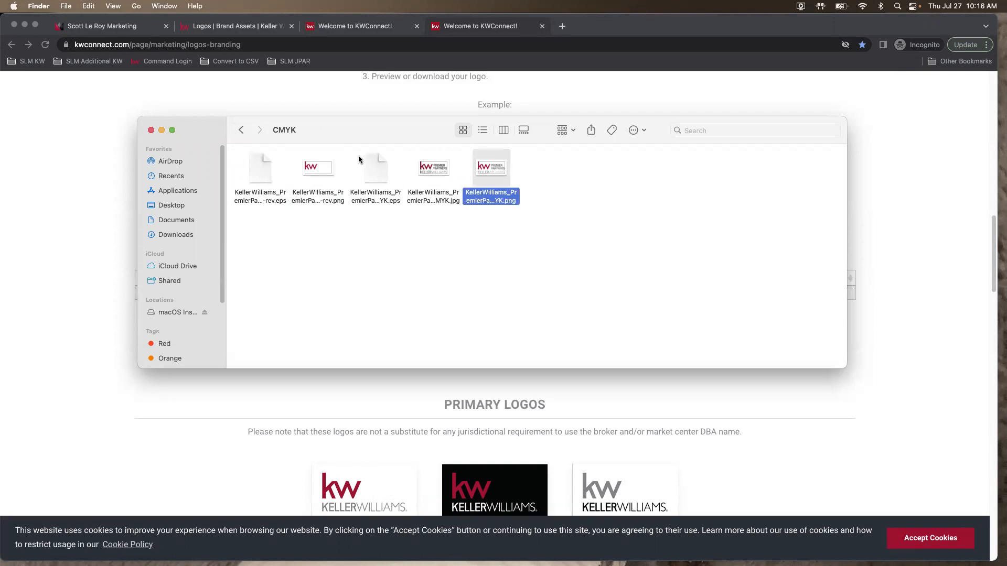
click(242, 130)
click(151, 131)
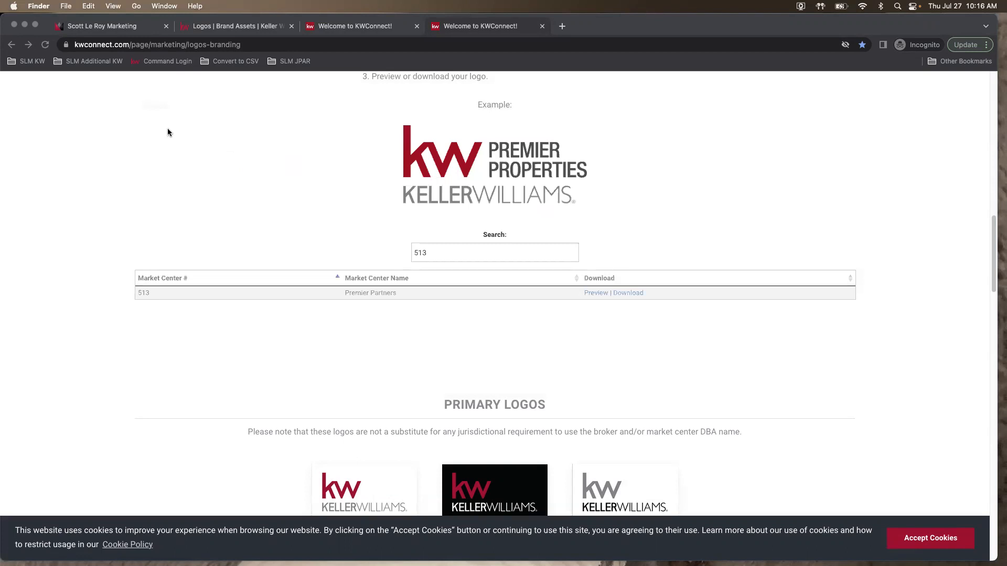
Close both KWConnect browser tabs and return to the Logos page of the brand assets
click(341, 34)
click(542, 26)
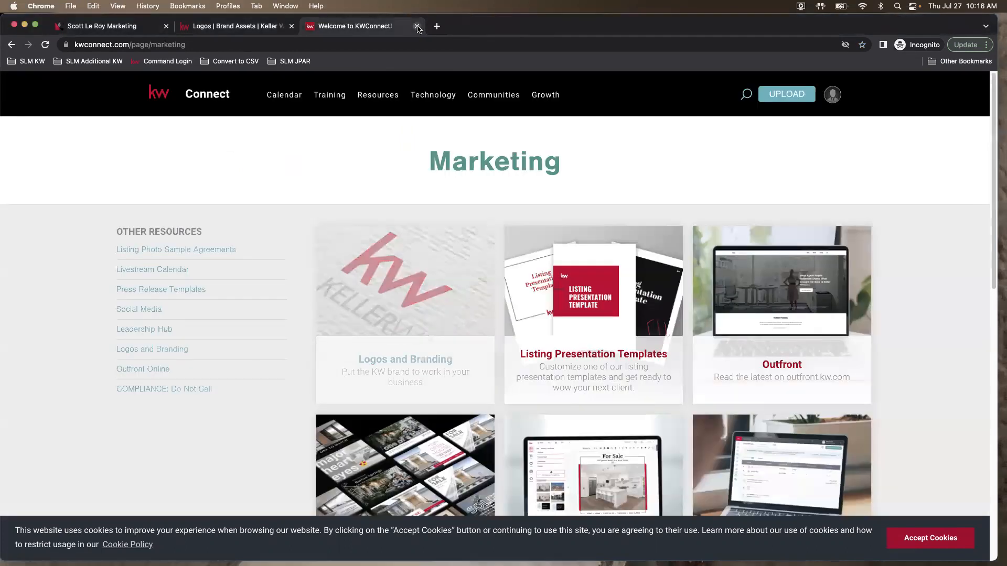
click(417, 26)
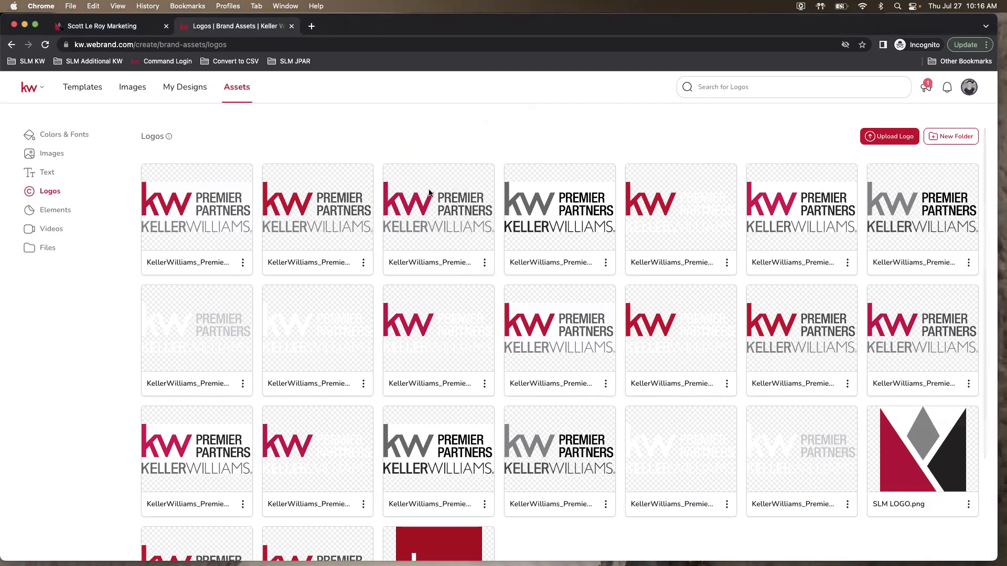
Examine the Elements, Videos and Files sections of the brand assets
click(77, 214)
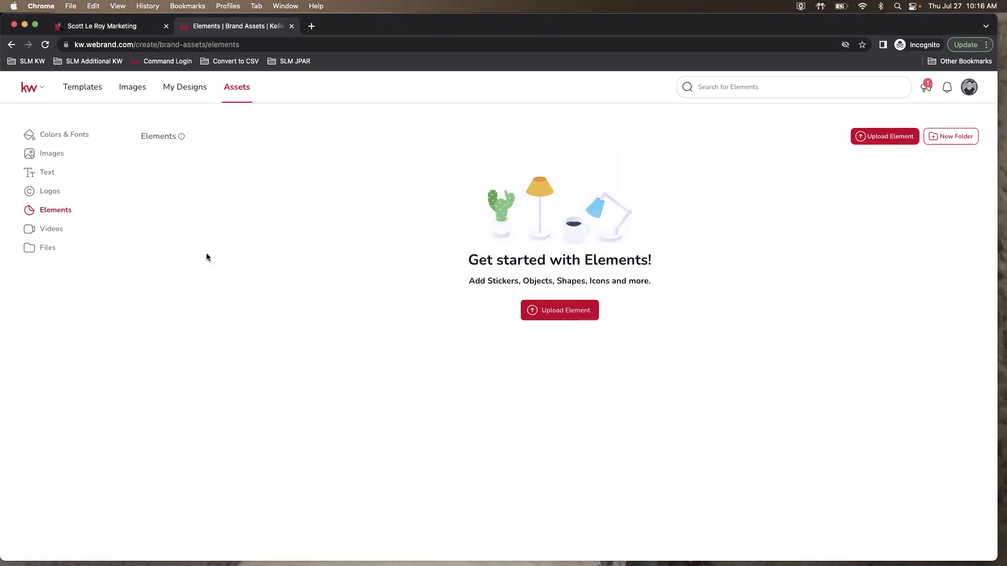
click(55, 229)
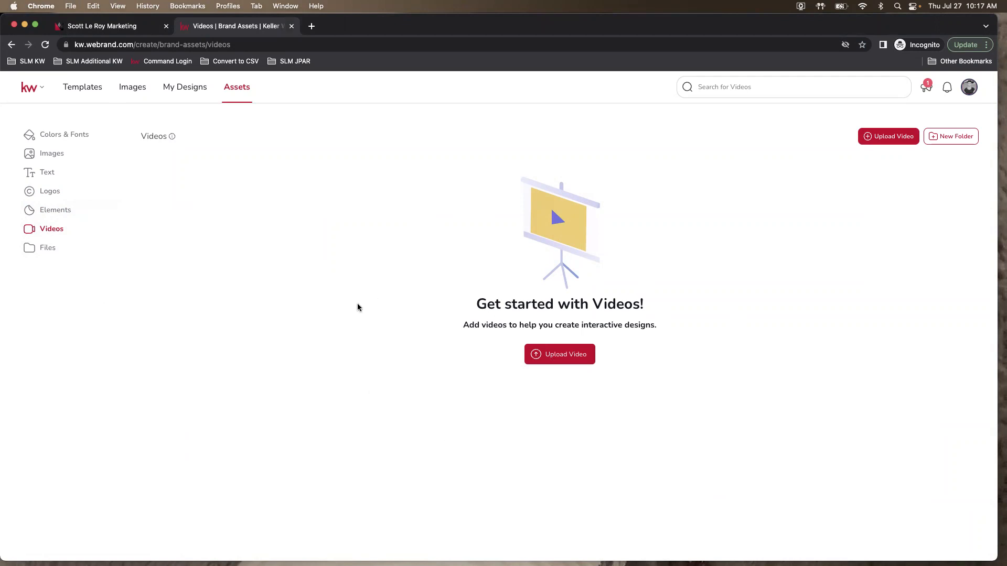
click(37, 248)
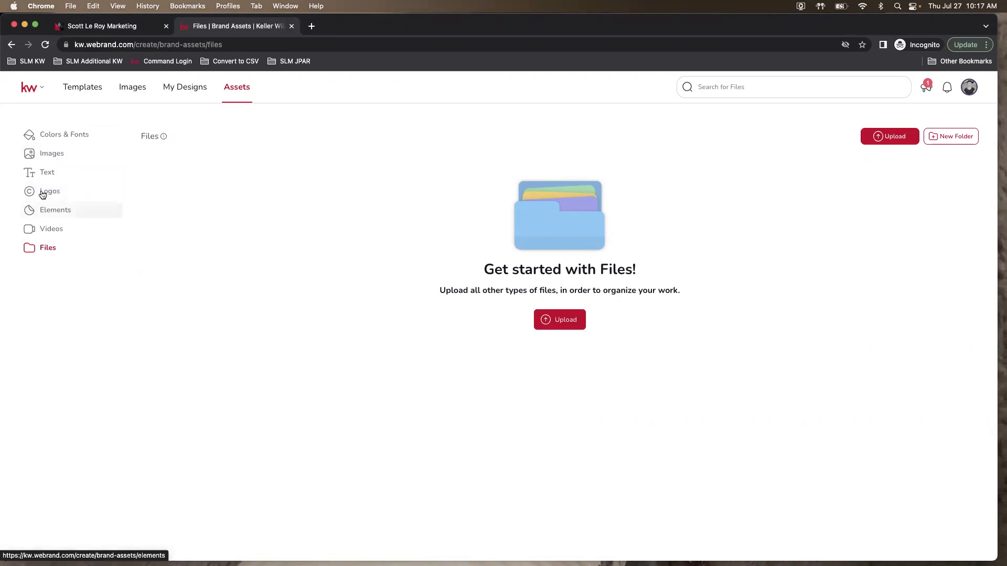
Open the template library and collapse its Auto-Create and KSCORE category groups
click(88, 87)
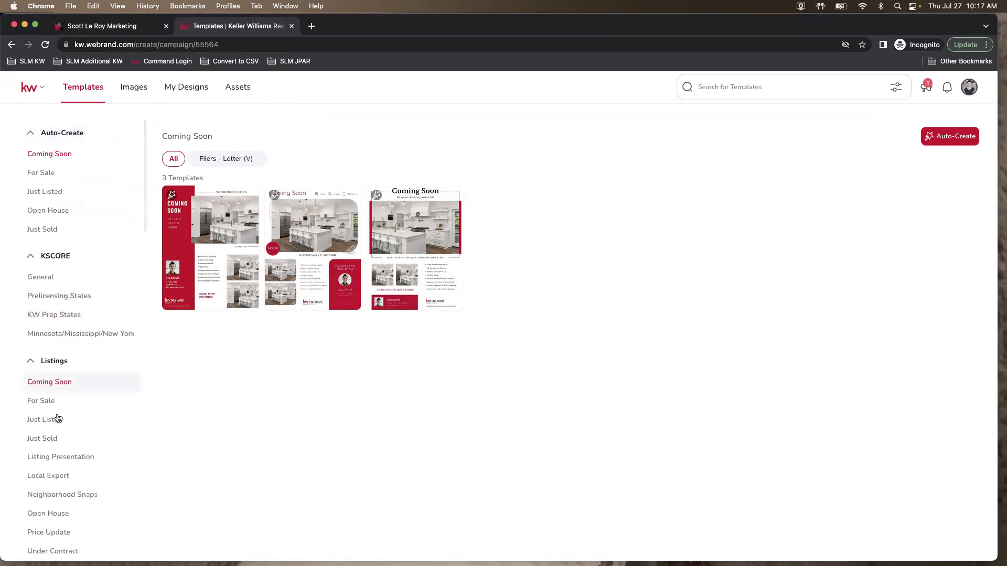
scroll(85, 255, down, 3)
scroll(88, 256, up, 3)
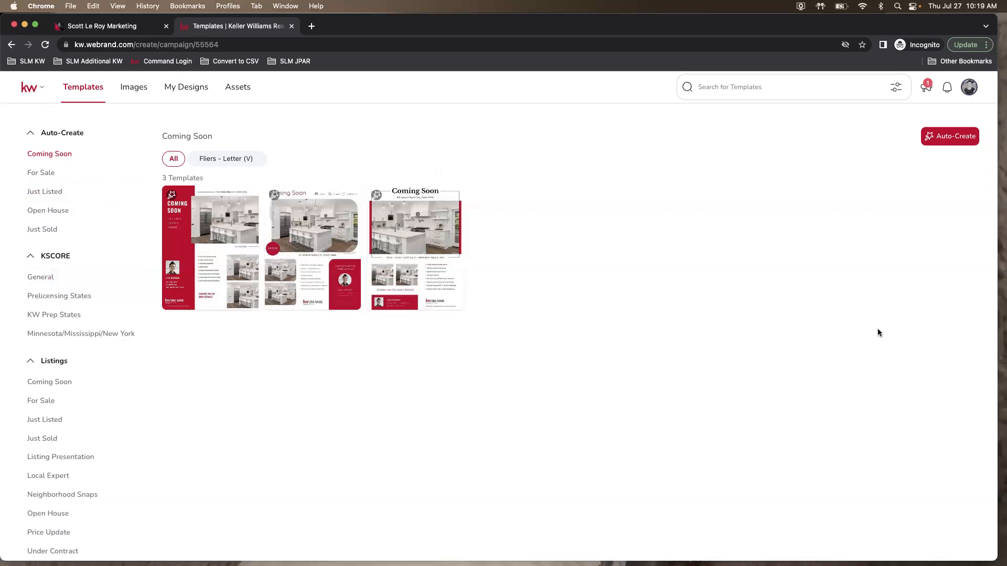
click(42, 134)
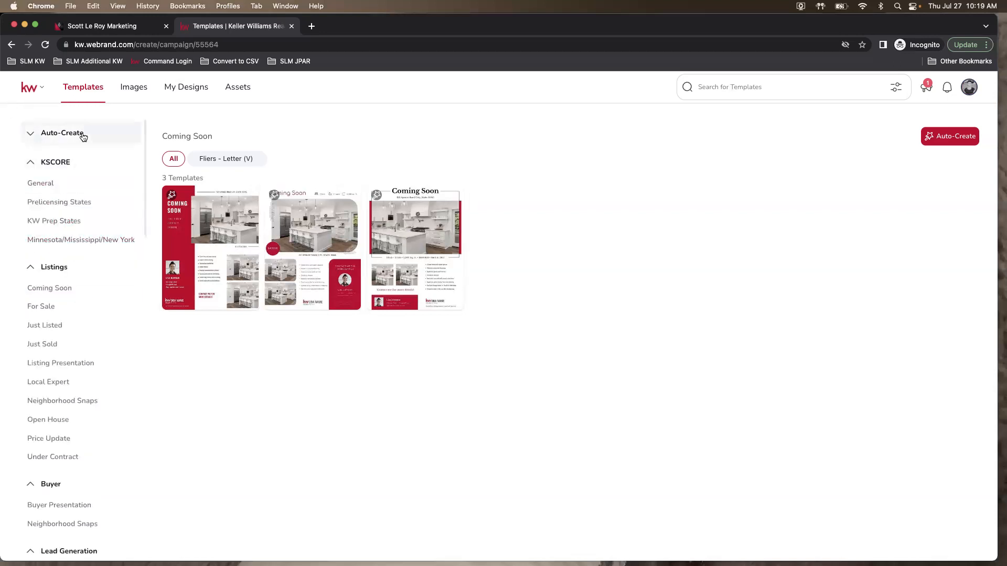
click(44, 164)
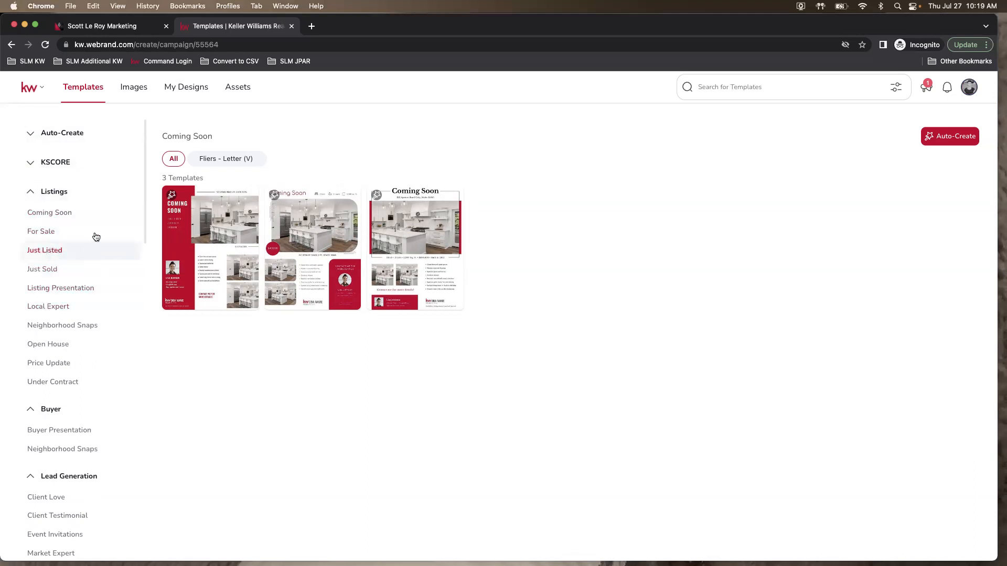
Browse the For Sale, Client Love, Client Testimonial and I ❤ KW template categories
click(39, 231)
drag(39, 231, 64, 229)
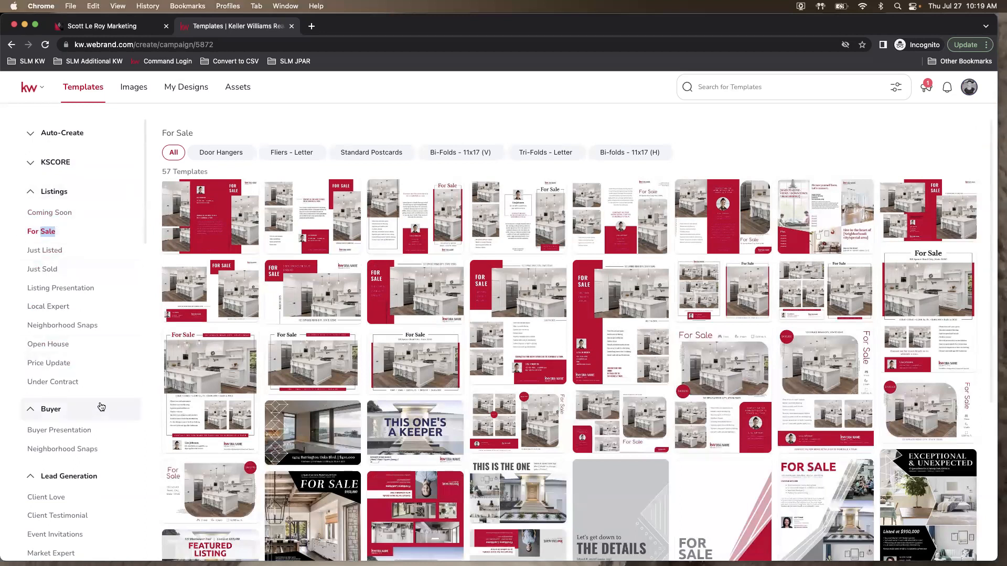
scroll(98, 407, down, 3)
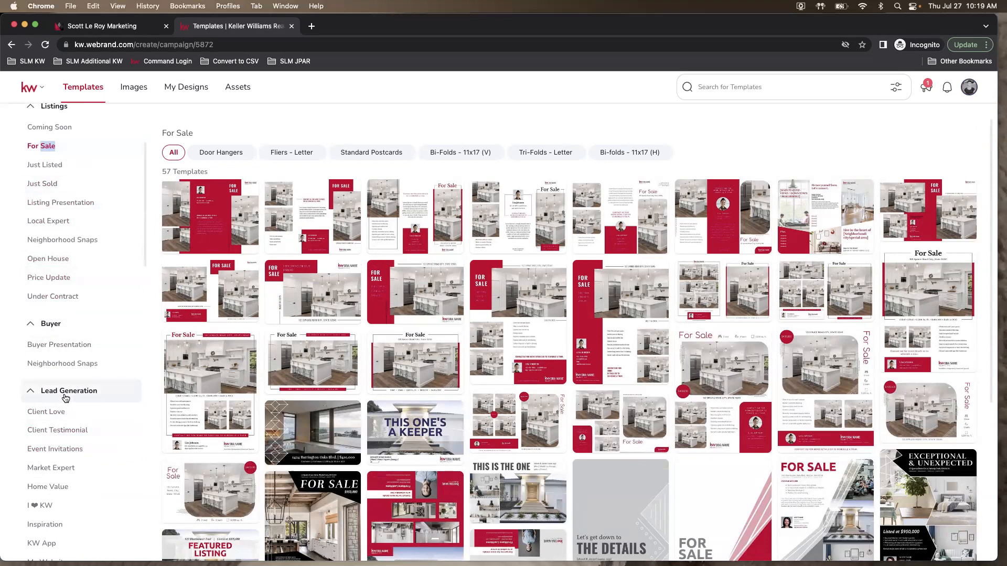
click(56, 413)
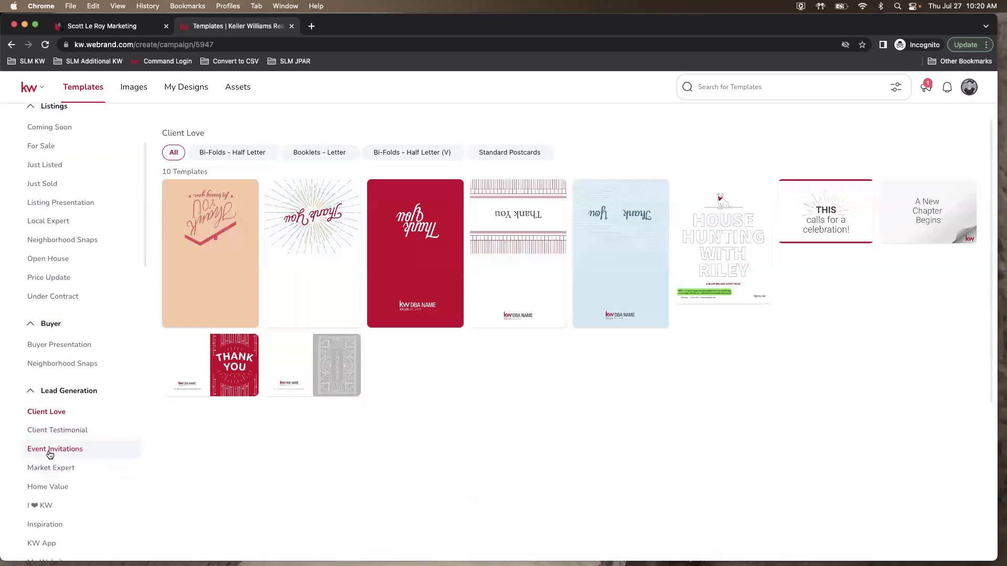
click(36, 425)
scroll(147, 462, down, 3)
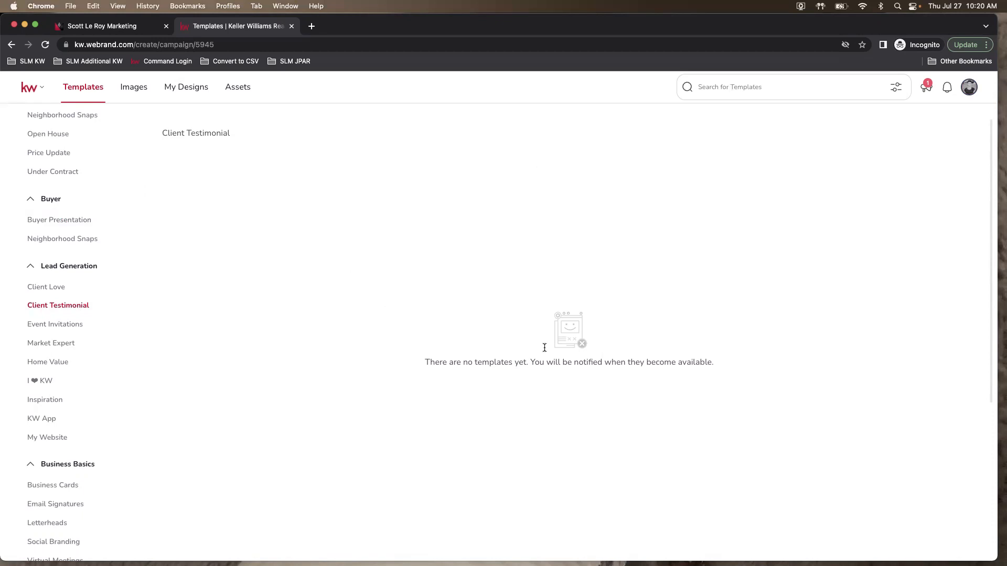
drag(404, 294, 707, 378)
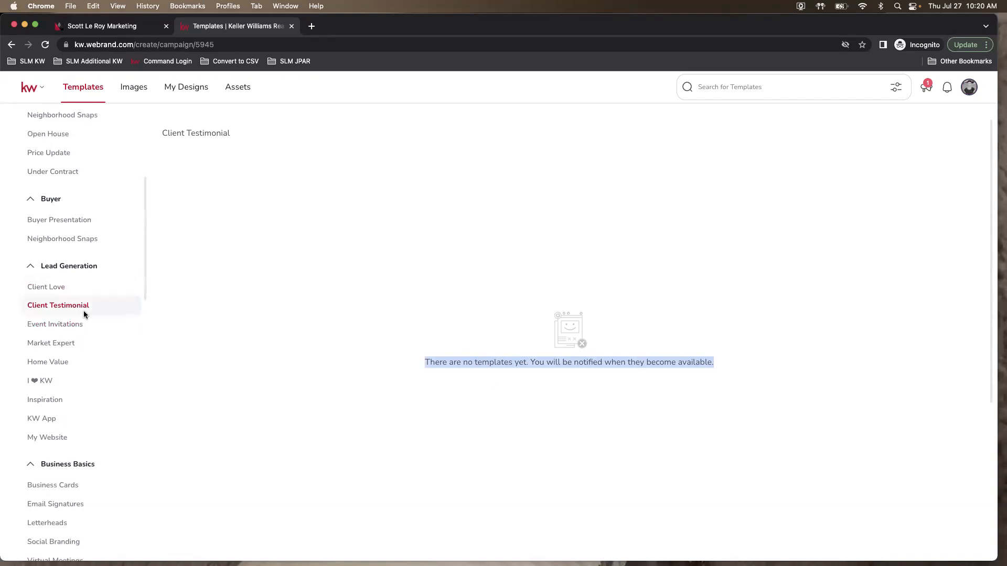
click(35, 383)
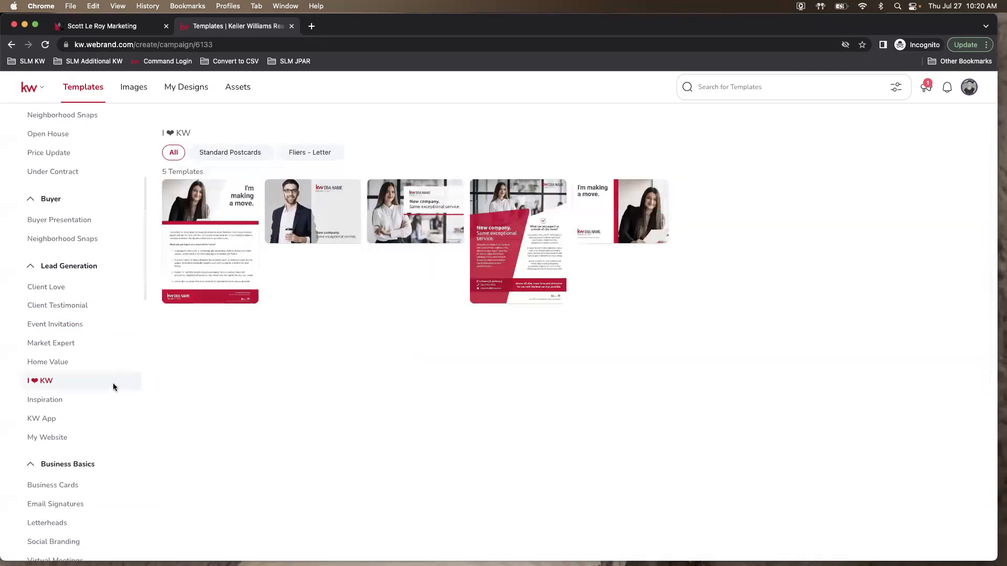
scroll(112, 393, down, 4)
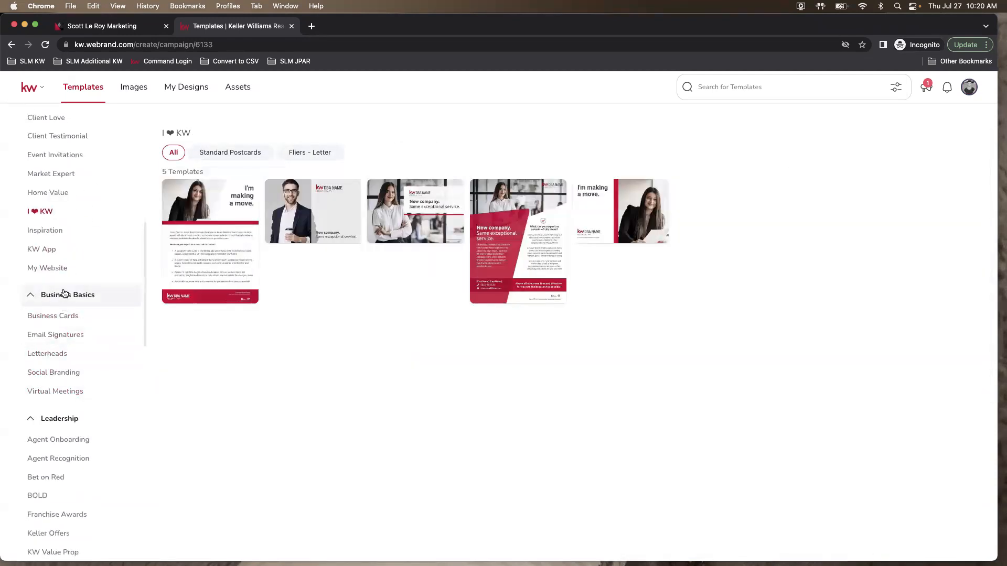
scroll(58, 418, up, 9)
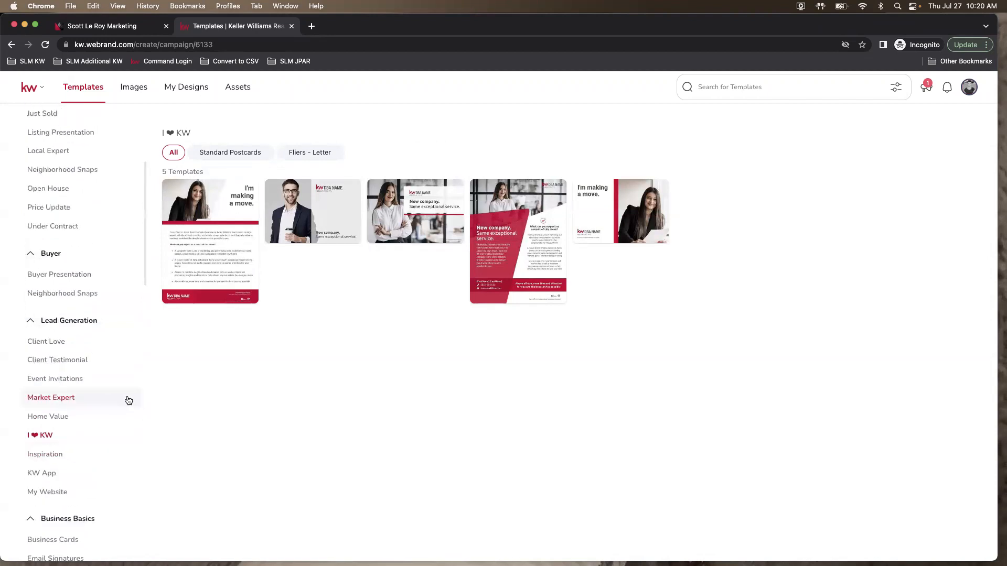
Show the For Sale listing templates and examine the door hanger, letter flier, 11x17 bi-fold and letter tri-fold formats
click(44, 235)
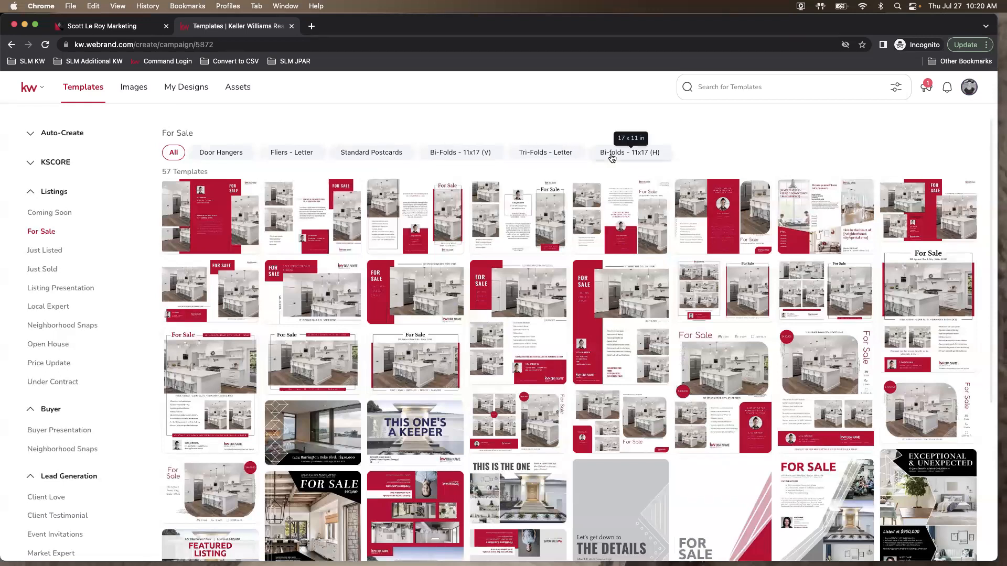
click(233, 155)
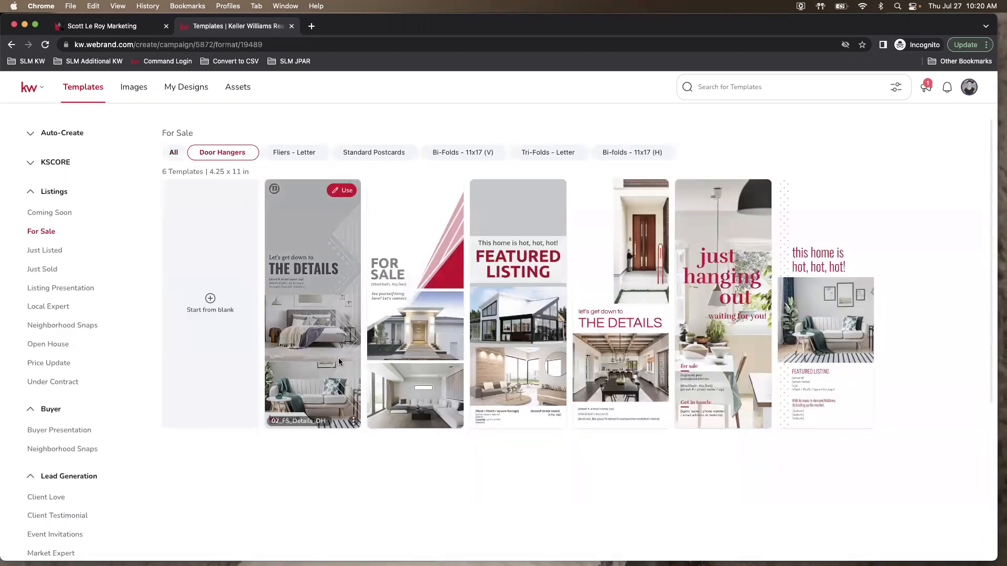
click(301, 157)
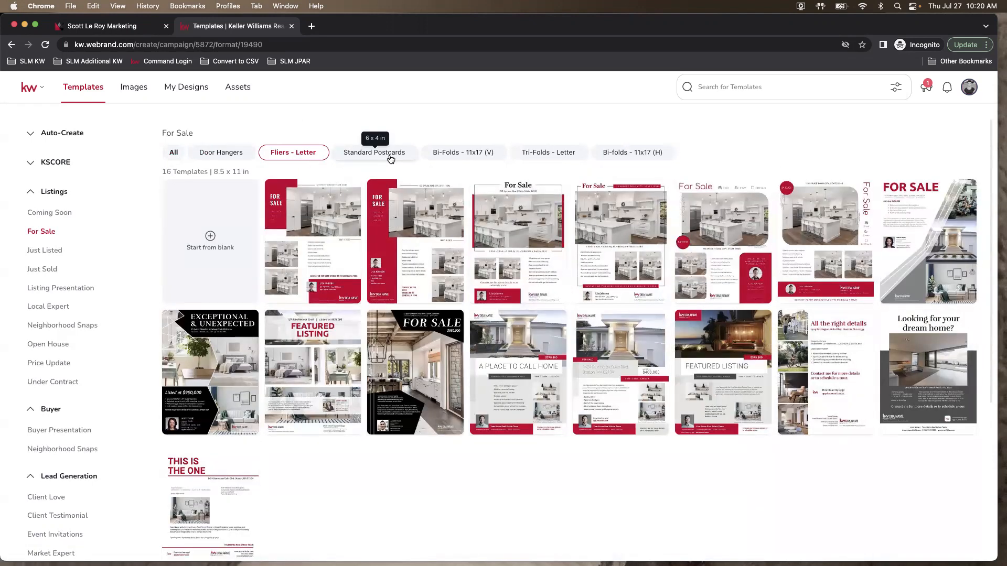
click(475, 157)
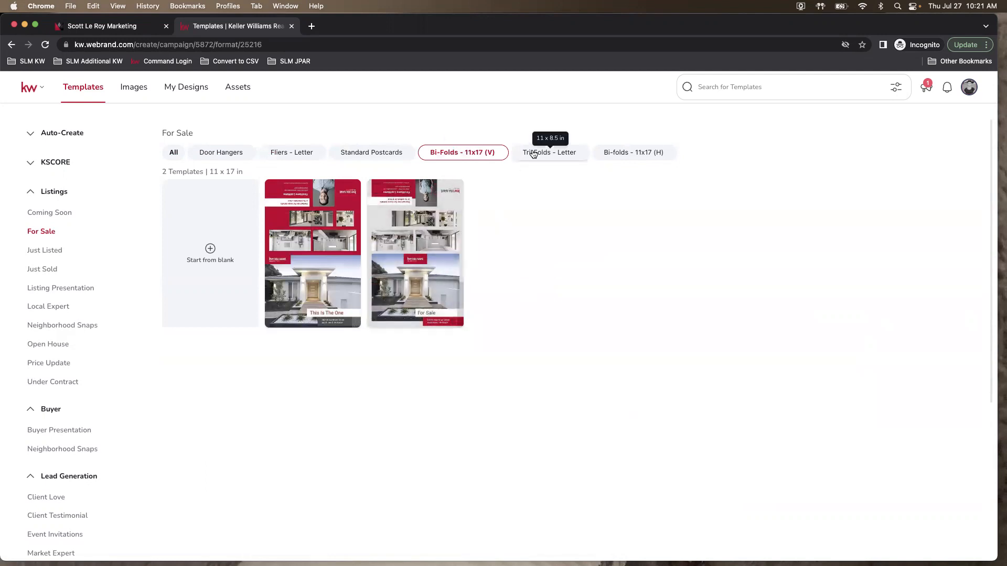
click(559, 155)
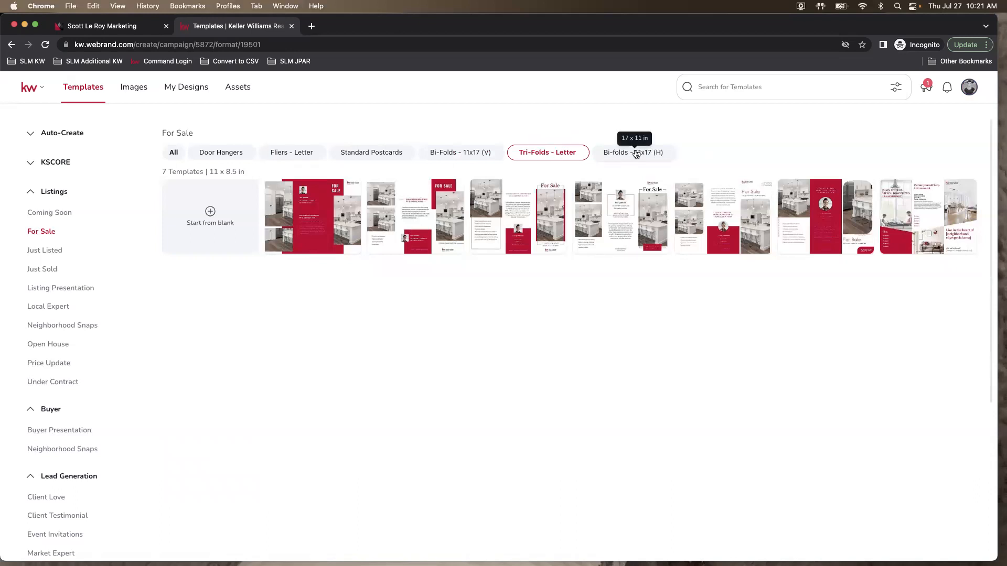
click(660, 159)
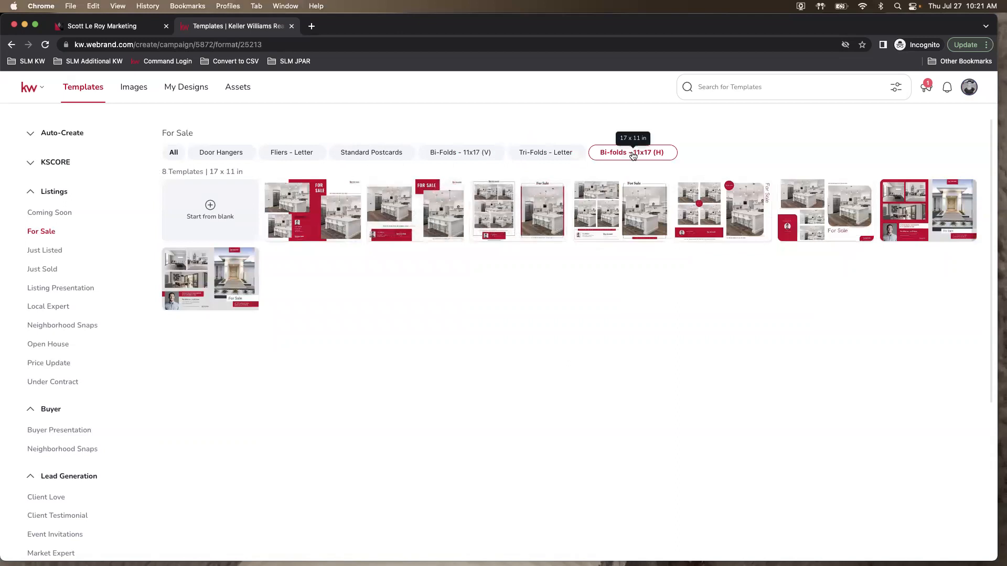
Filter the For Sale templates to Fliers - Letter and open the Featured Listing template 10_FS_FL in a full-screen editor window
click(299, 155)
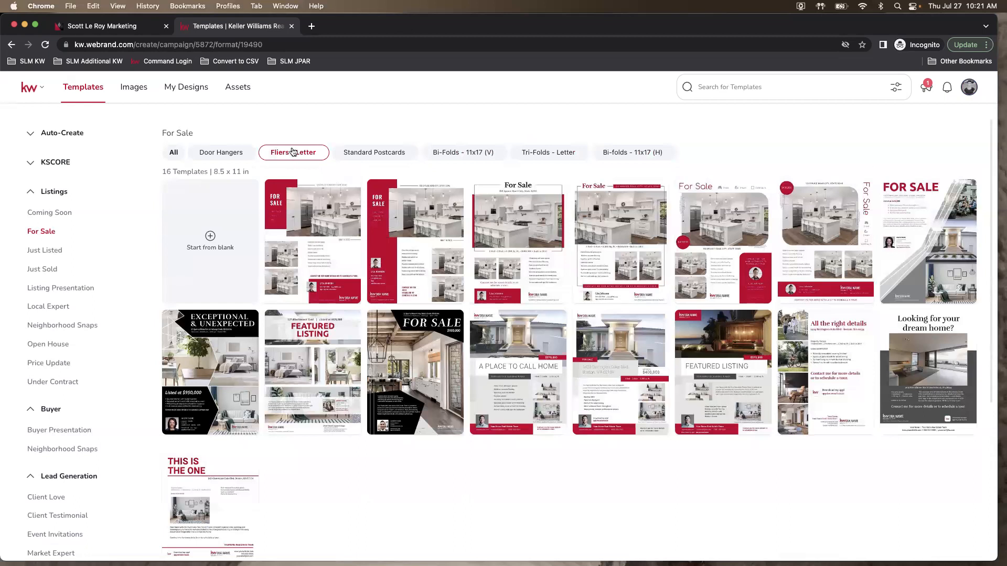
scroll(687, 380, down, 1)
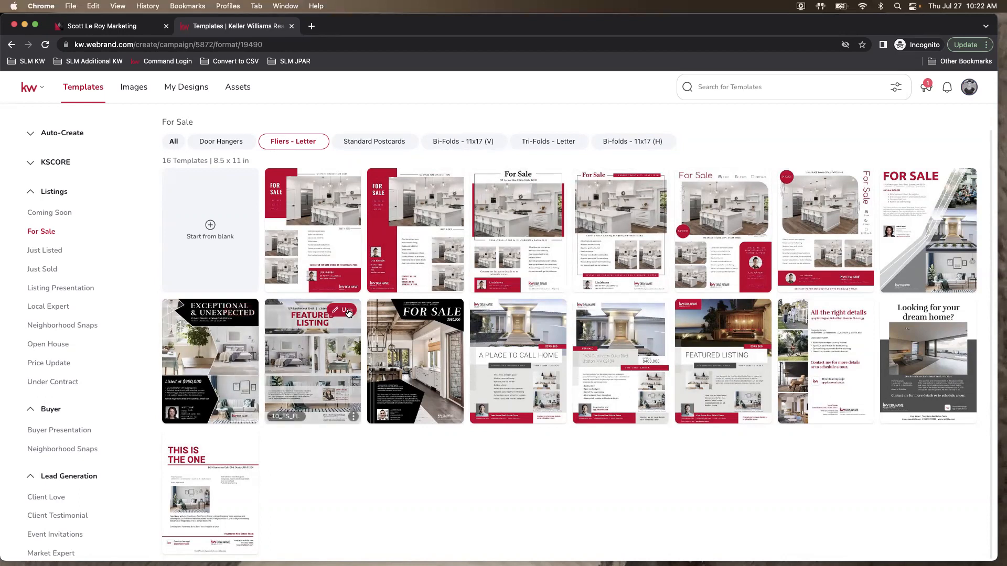
click(346, 312)
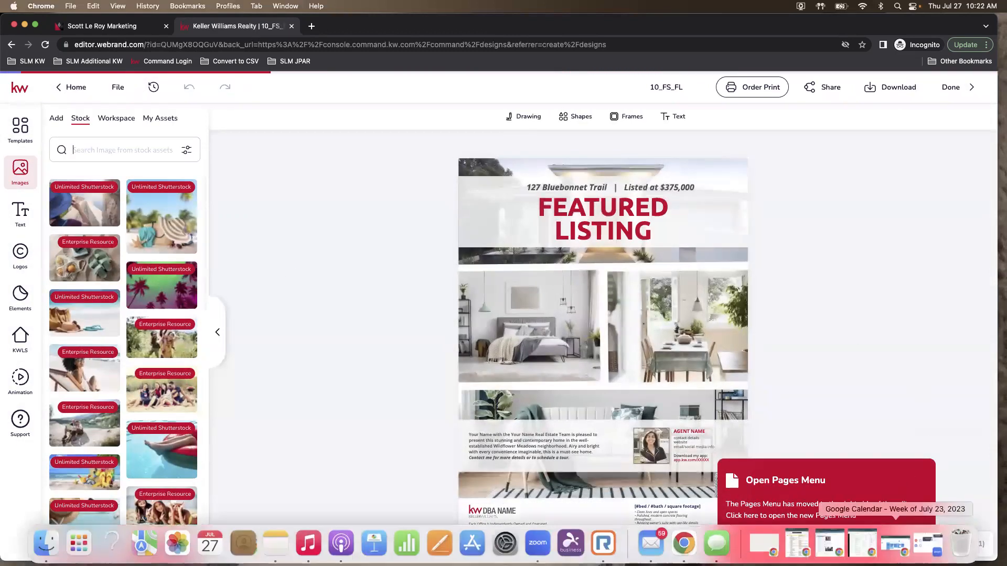
click(876, 543)
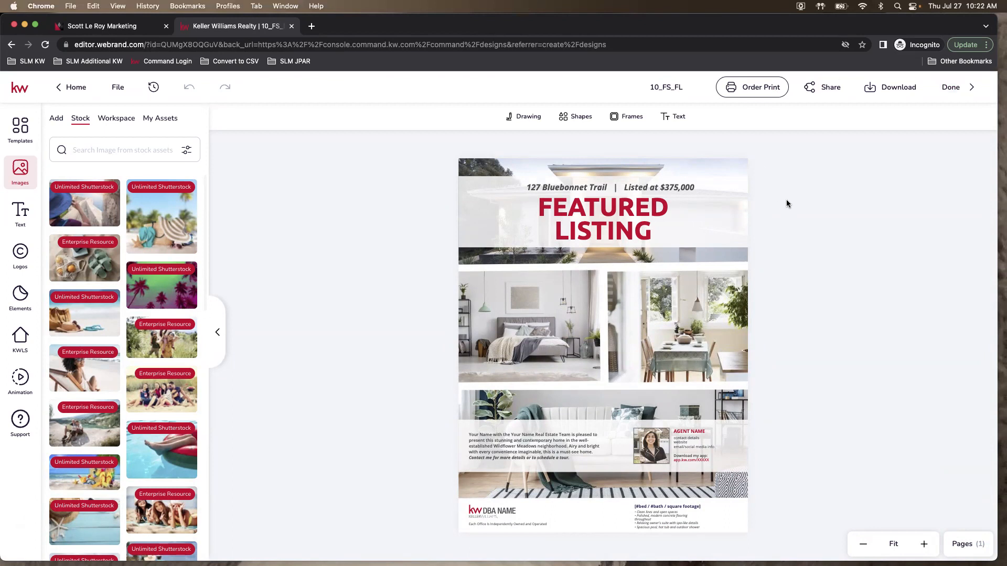
click(35, 25)
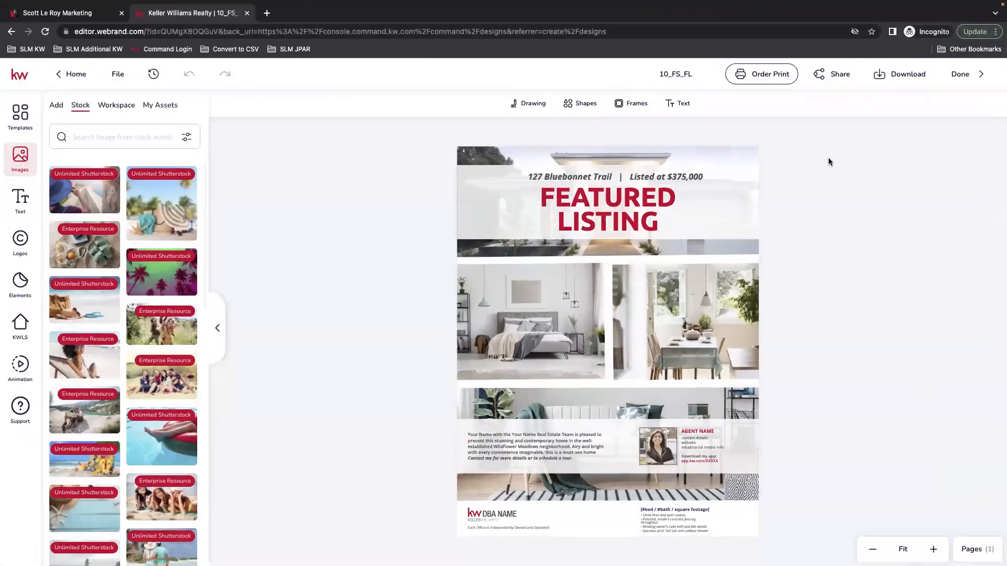
Rename the flier design as 109th ST_FS_FL
click(667, 78)
click(668, 80)
text(9 st)
click(656, 74)
text(th ST)
key(Return)
Search the KWLS listings by MLS number 2063990 and select the Vancouver, WA listing to load its photos and details
click(569, 177)
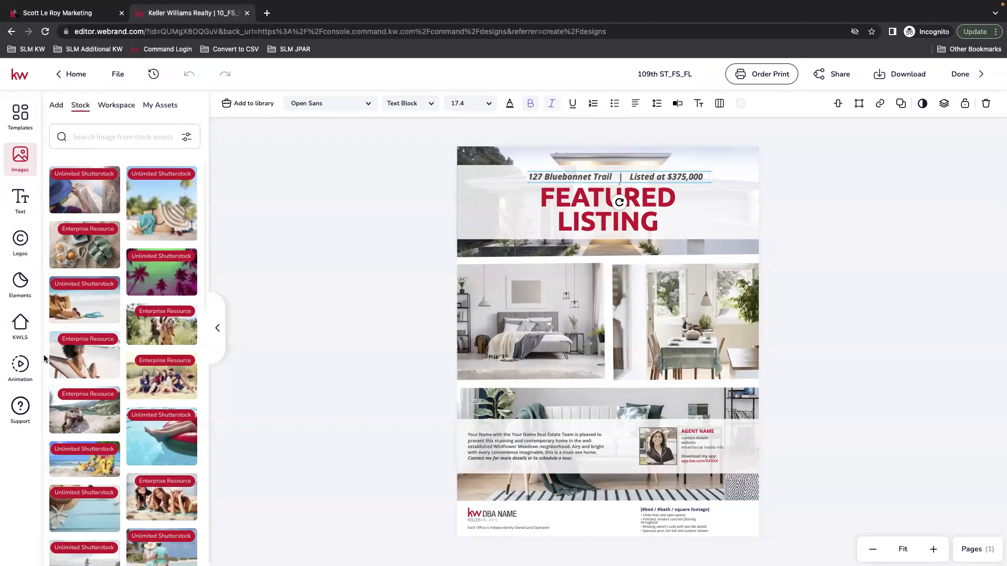
click(24, 330)
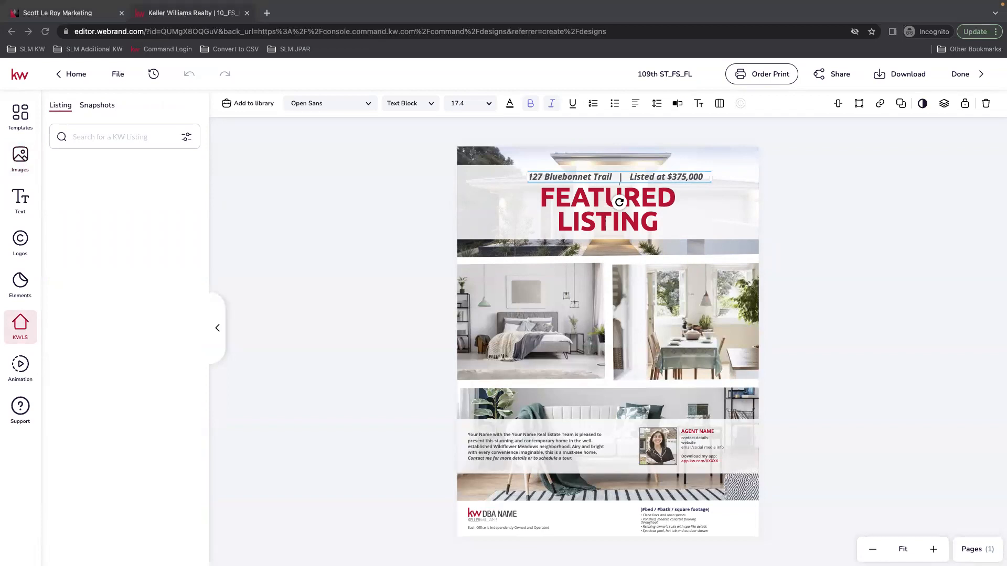
click(118, 136)
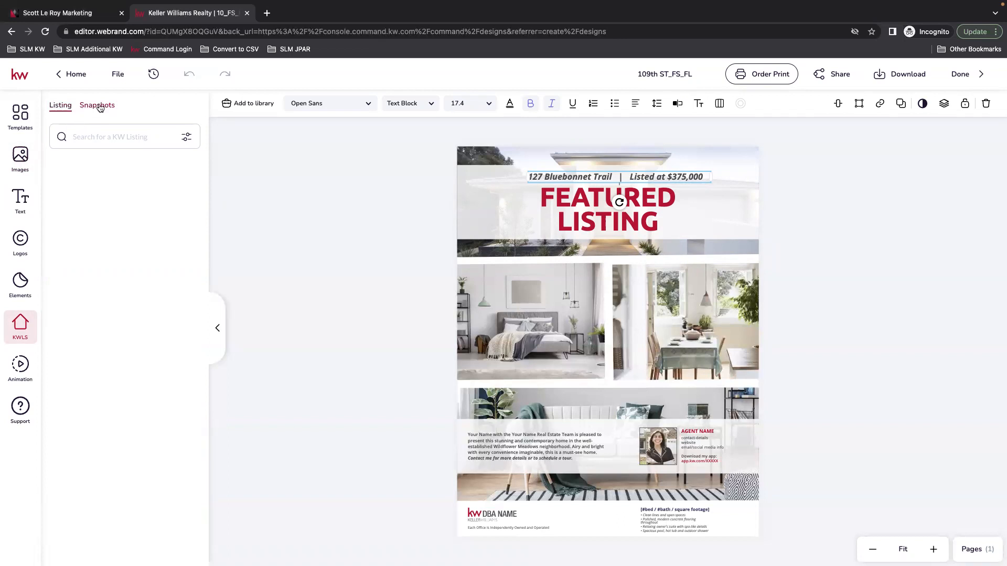
click(112, 137)
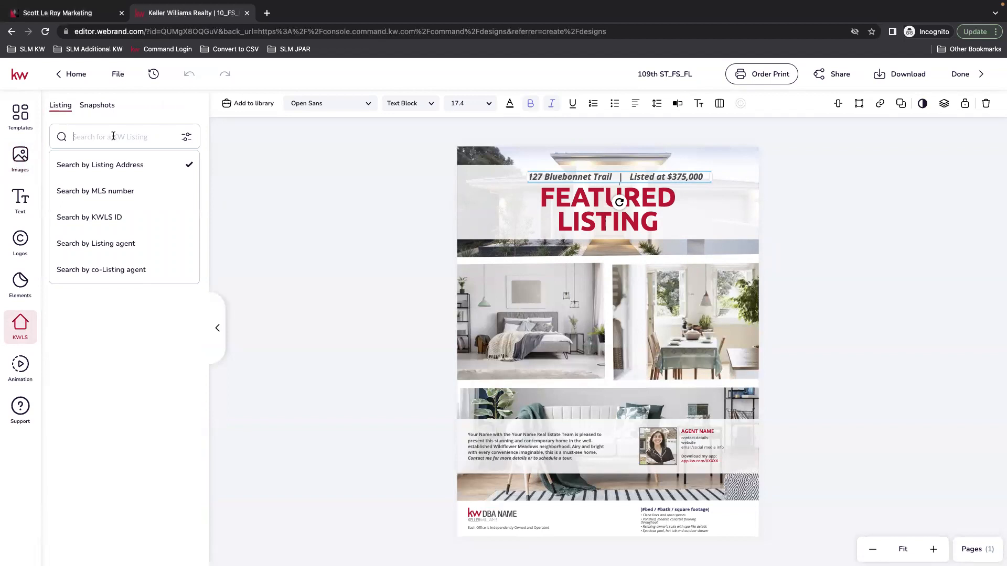
click(111, 198)
text(2063990)
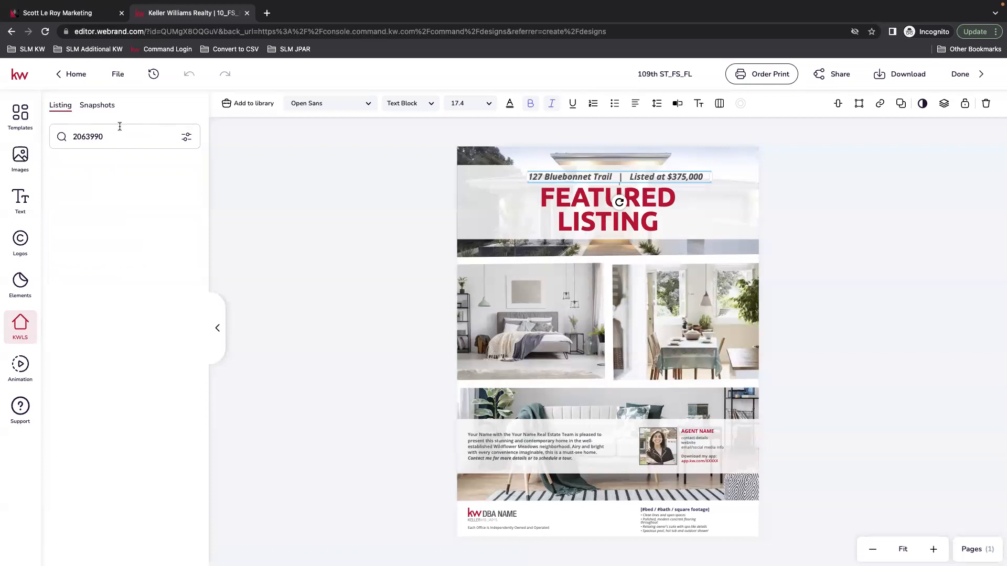
key(Return)
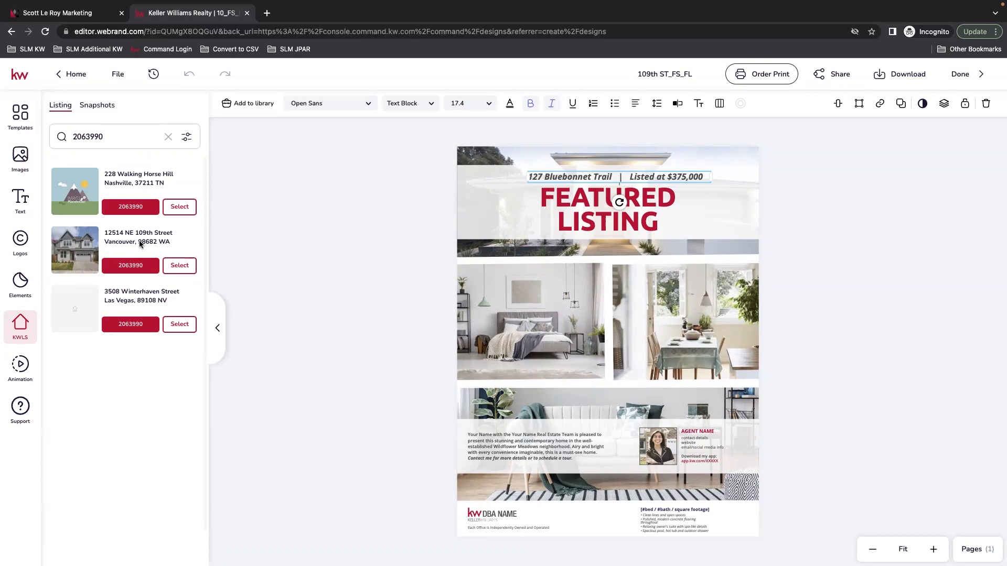
click(184, 266)
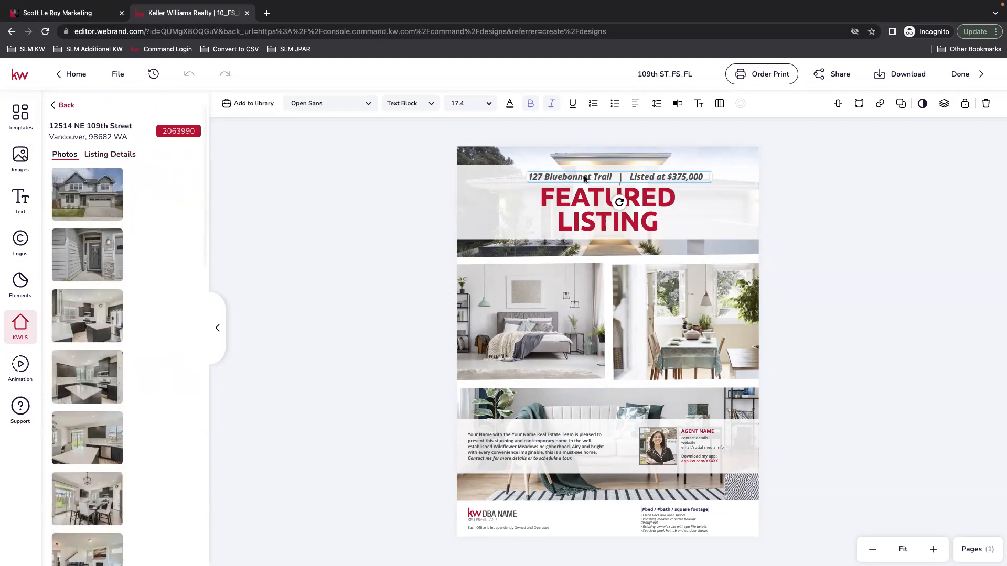
Examine the listing's details, from listing category and price through bedrooms, schools and property description
click(114, 154)
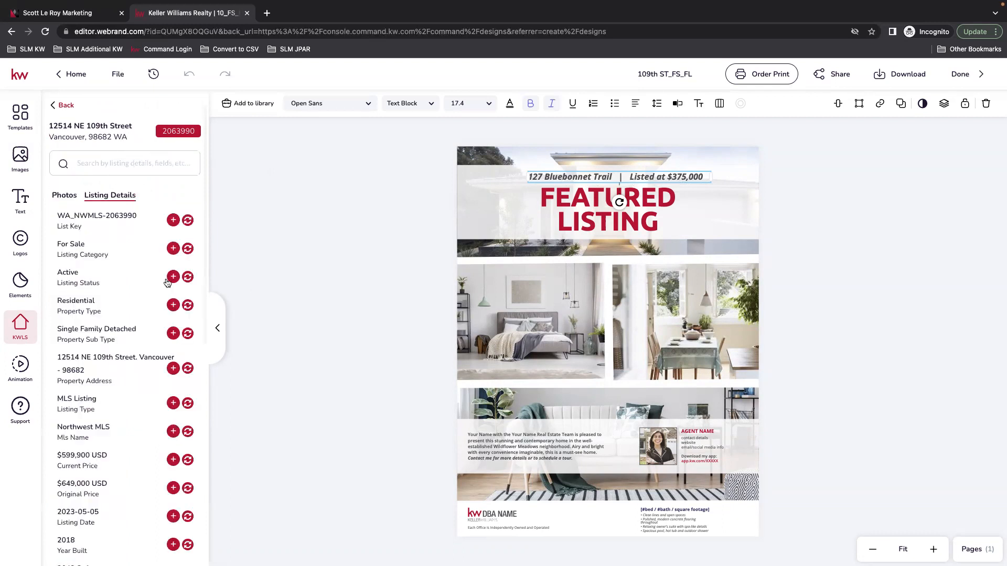
scroll(166, 376, down, 1)
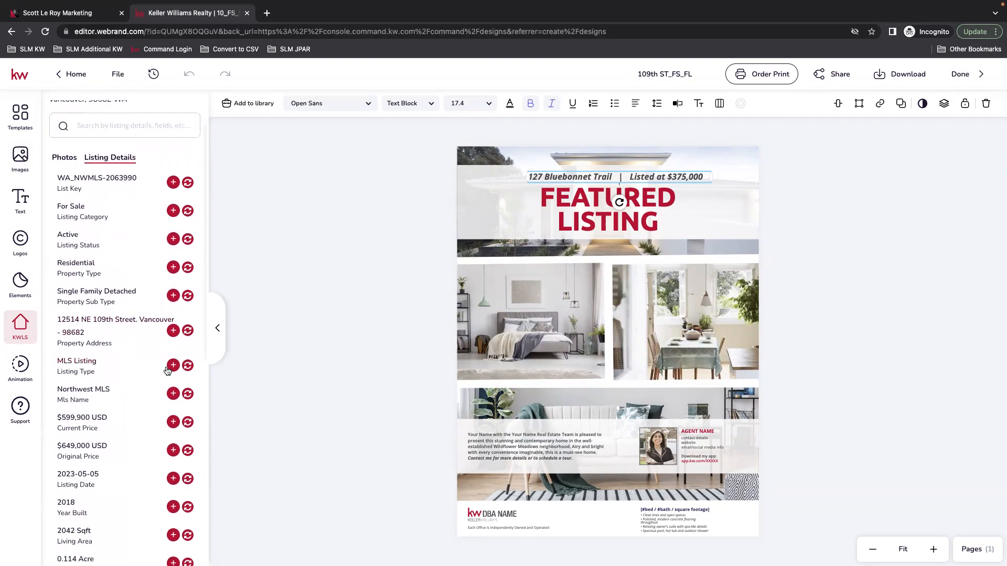
scroll(162, 349, down, 3)
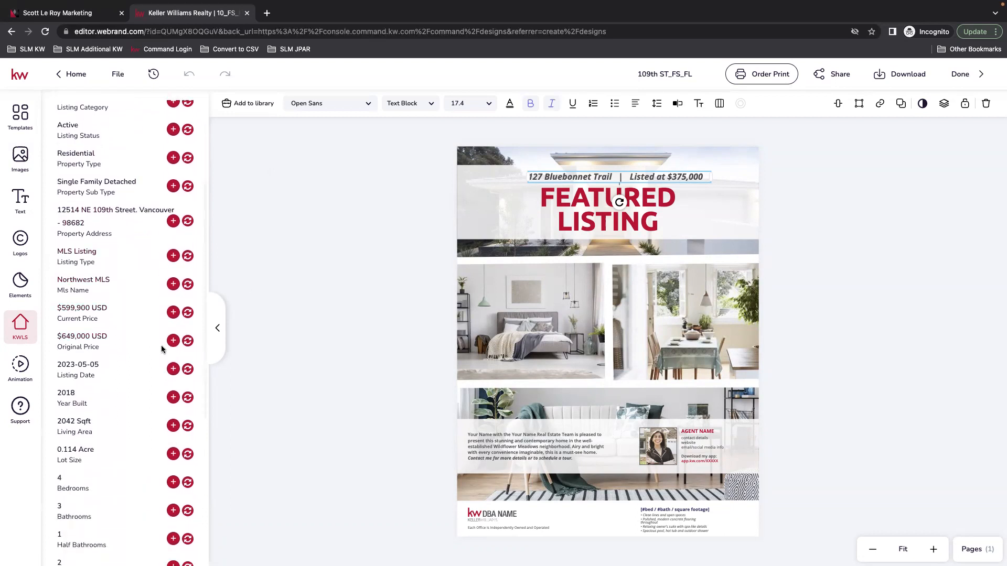
scroll(109, 378, down, 5)
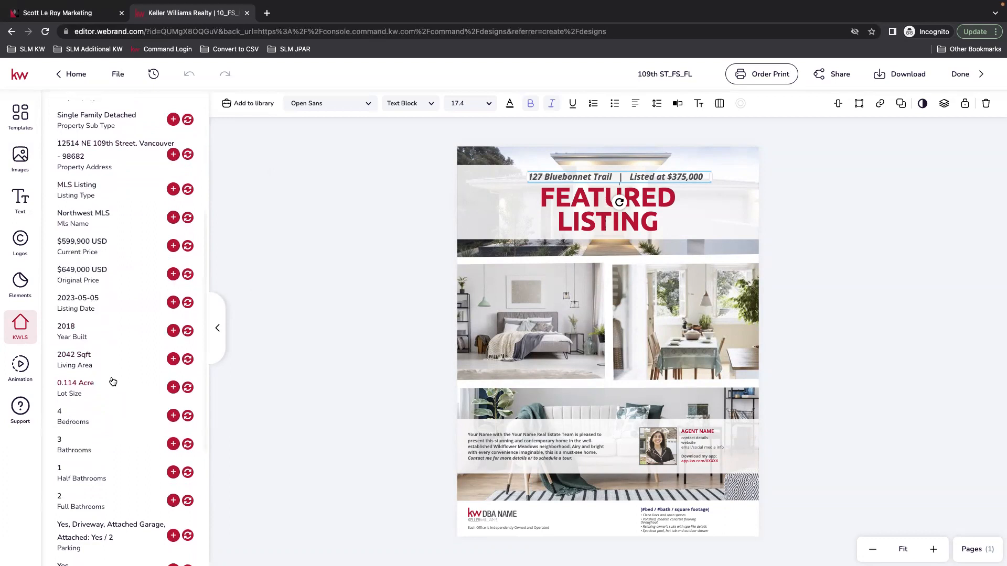
scroll(132, 485, down, 3)
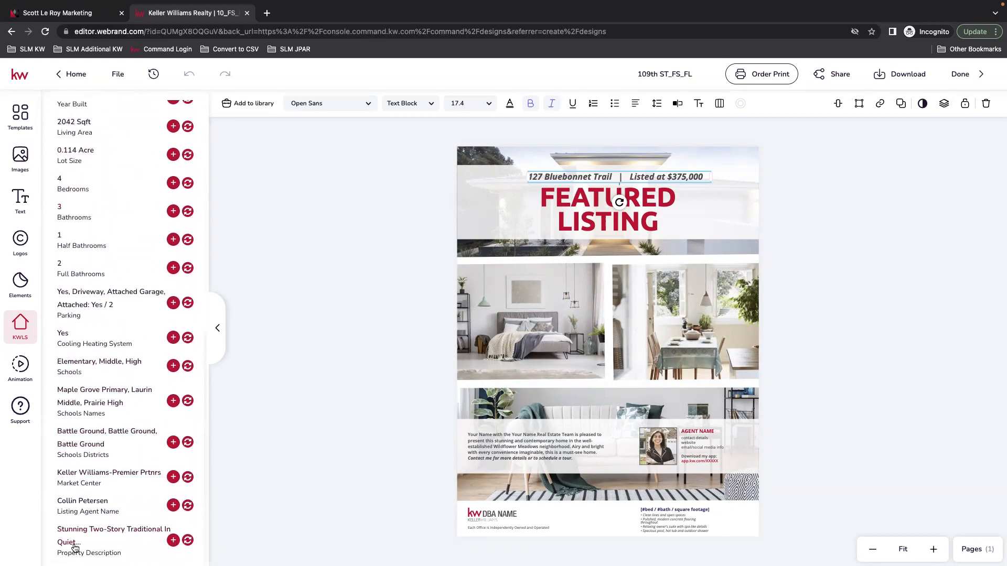
scroll(129, 439, up, 6)
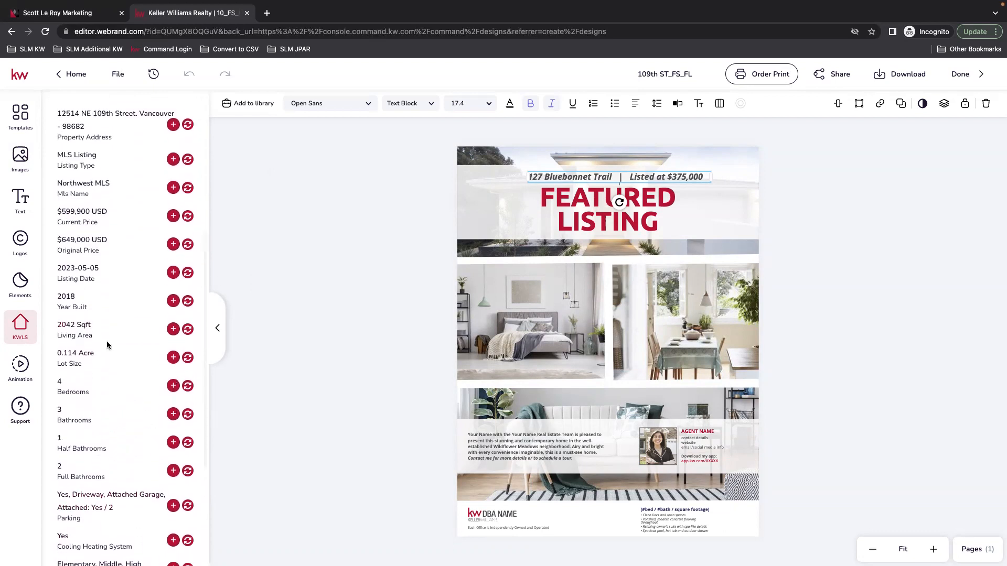
scroll(109, 345, up, 2)
scroll(110, 344, up, 5)
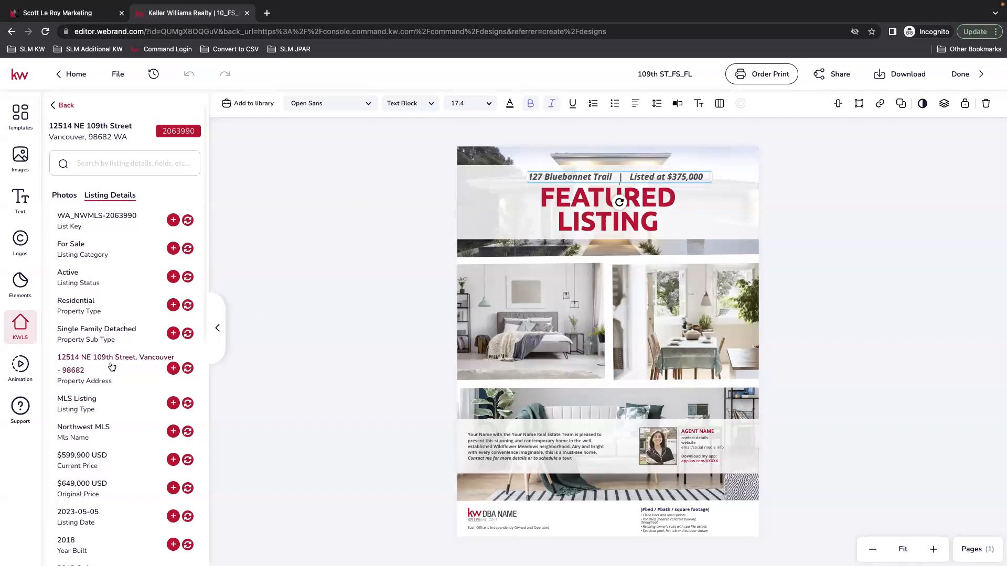
Replace the address and price line above the FEATURED LISTING heading with the listing's Property Address field
double_click(586, 176)
click(696, 178)
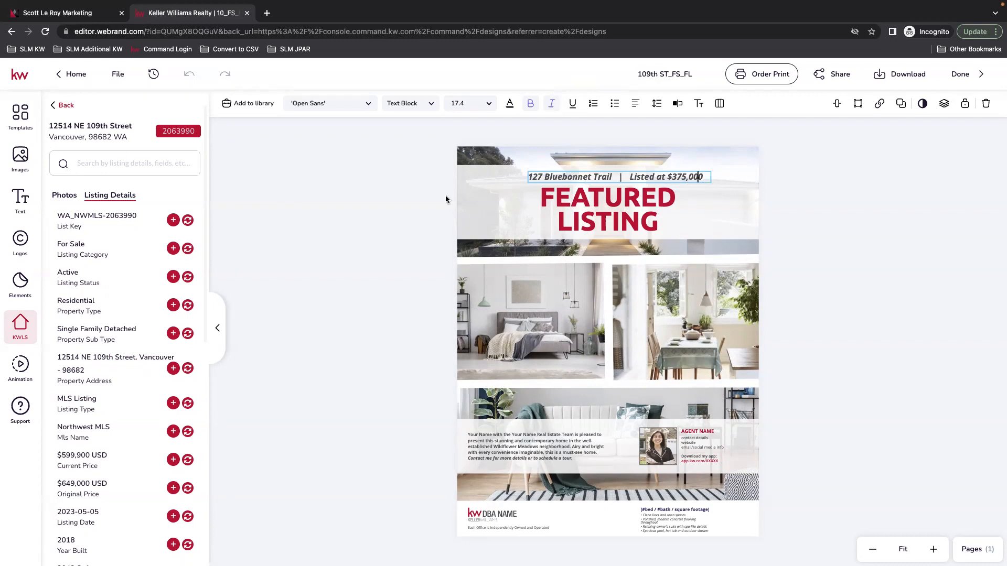
key(Escape)
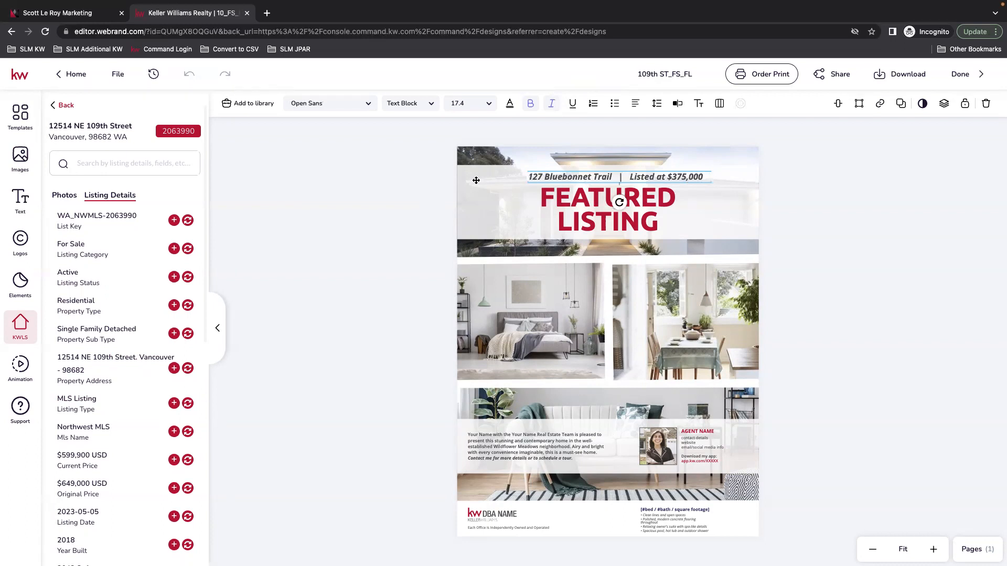
click(189, 370)
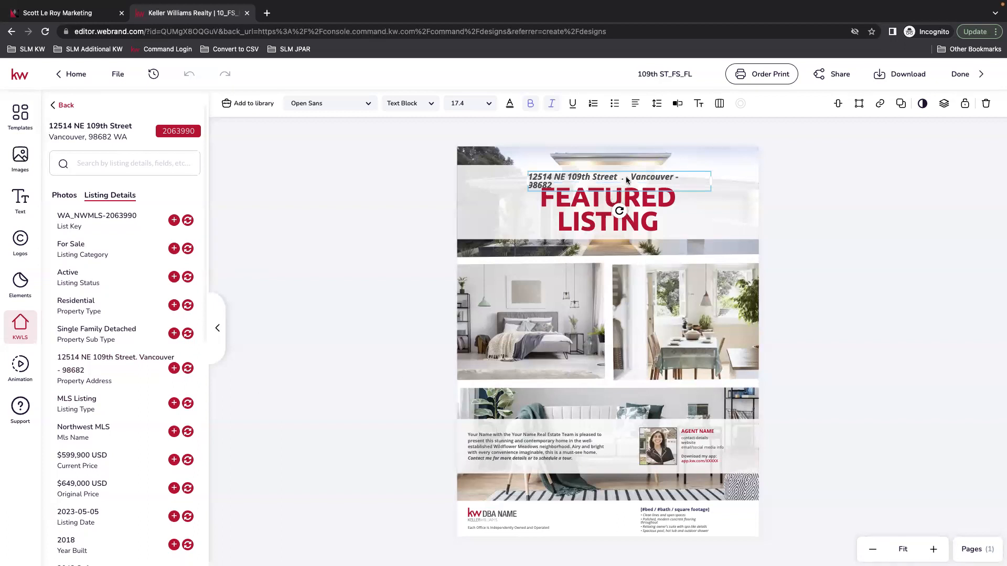
Check the design's version history for saved versions, then clear the selection on the flier
click(373, 212)
click(593, 176)
click(150, 73)
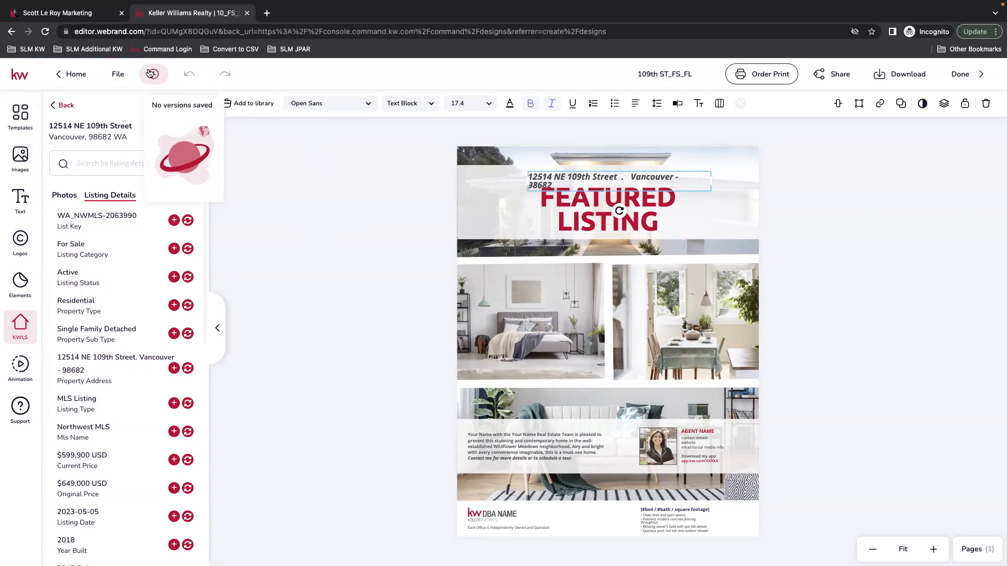
click(346, 199)
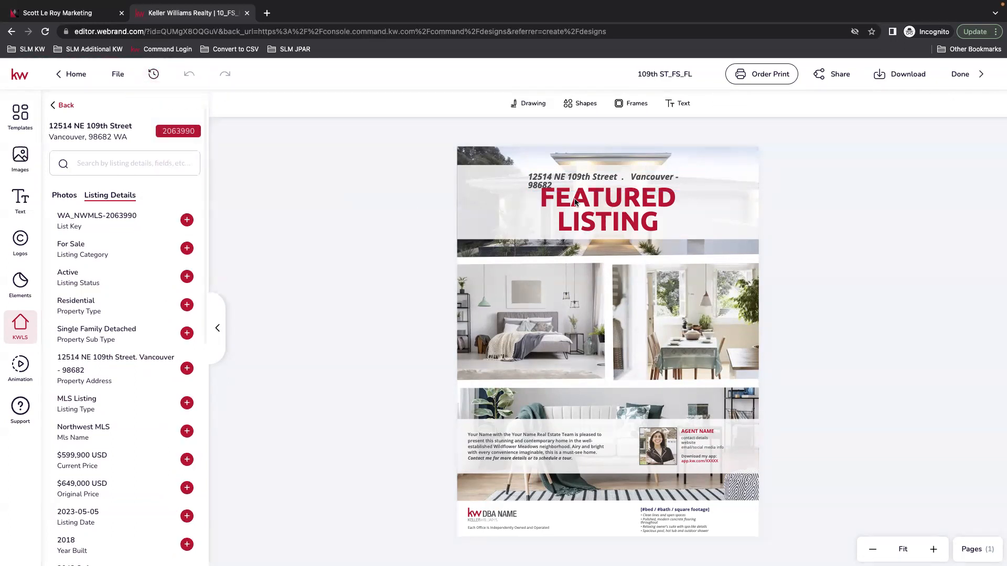
click(568, 178)
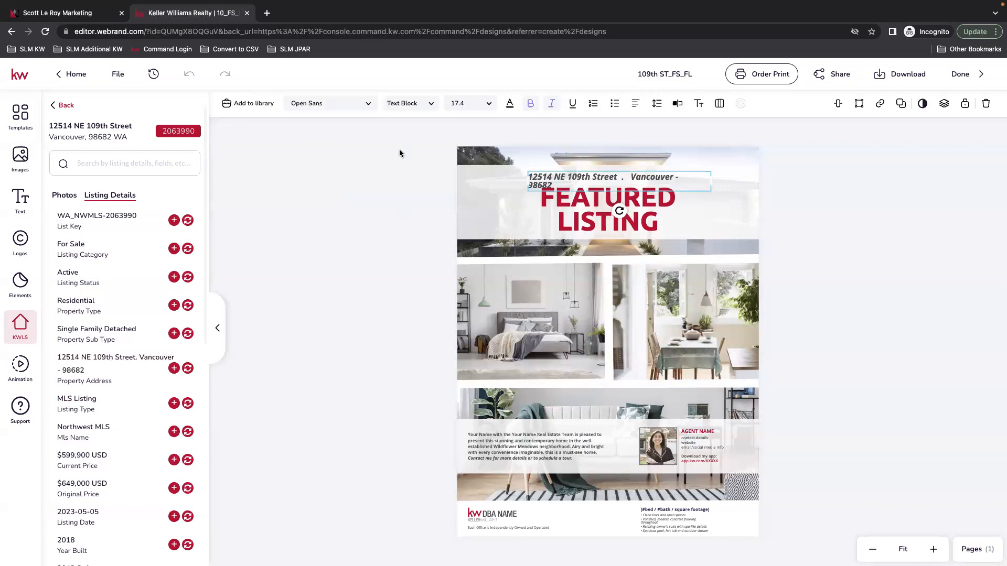
click(326, 169)
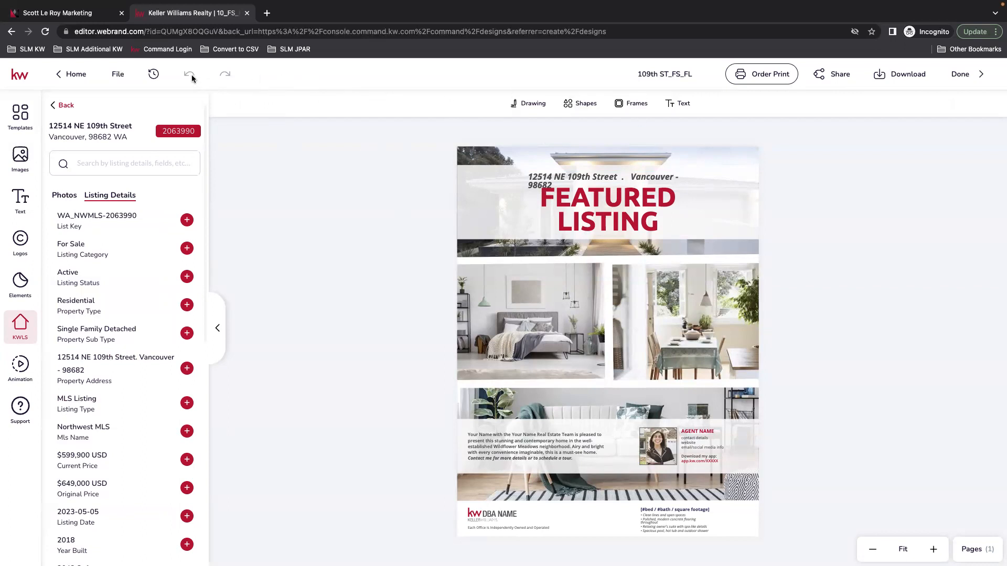
Trim the header line to the listing's street address, replacing the period, city and ZIP code with a vertical divider
click(580, 176)
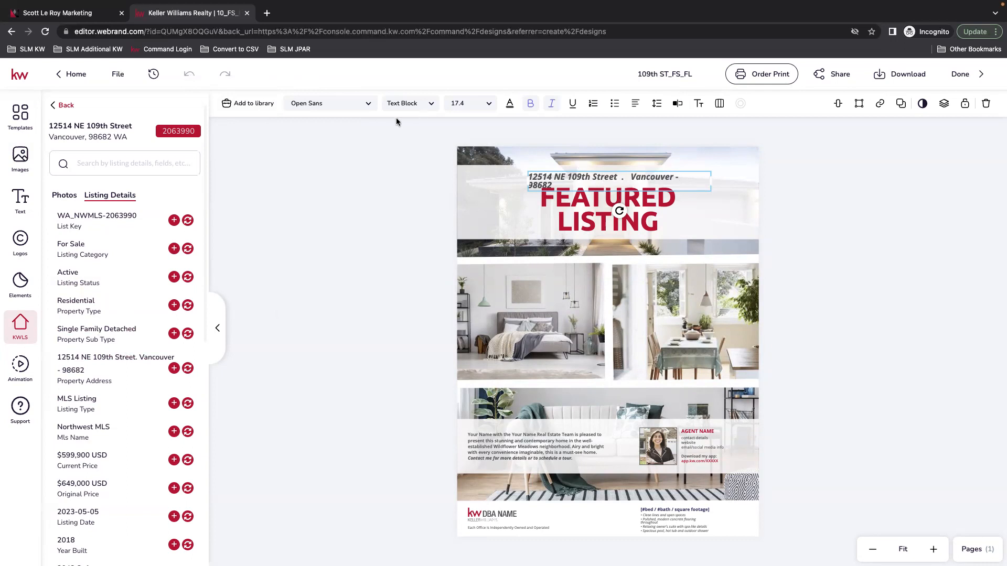
double_click(563, 177)
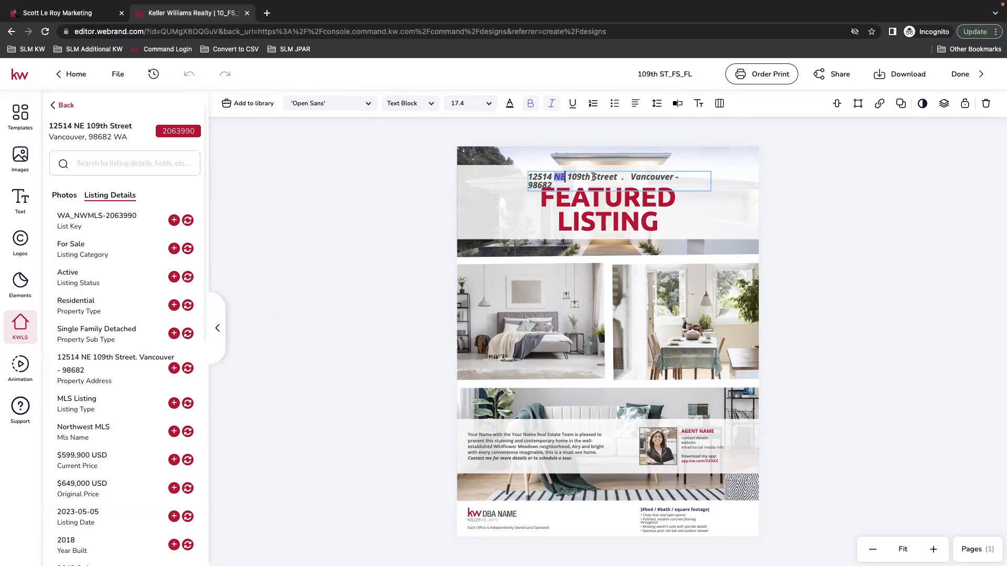
click(630, 177)
key(BackSpace)
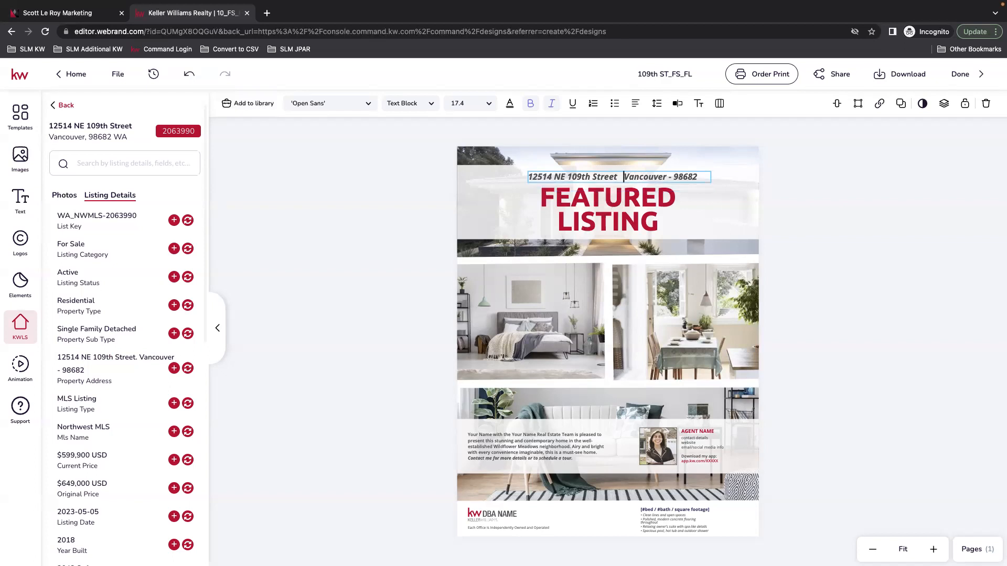
text(|)
key(Delete)
key(Delete)
key(Delete)
key(Delete)
key(Delete)
key(Delete)
key(Delete)
key(Delete)
key(Delete)
key(Delete)
key(Delete)
key(Delete)
key(Delete)
key(Delete)
key(Delete)
key(Delete)
key(Delete)
key(Escape)
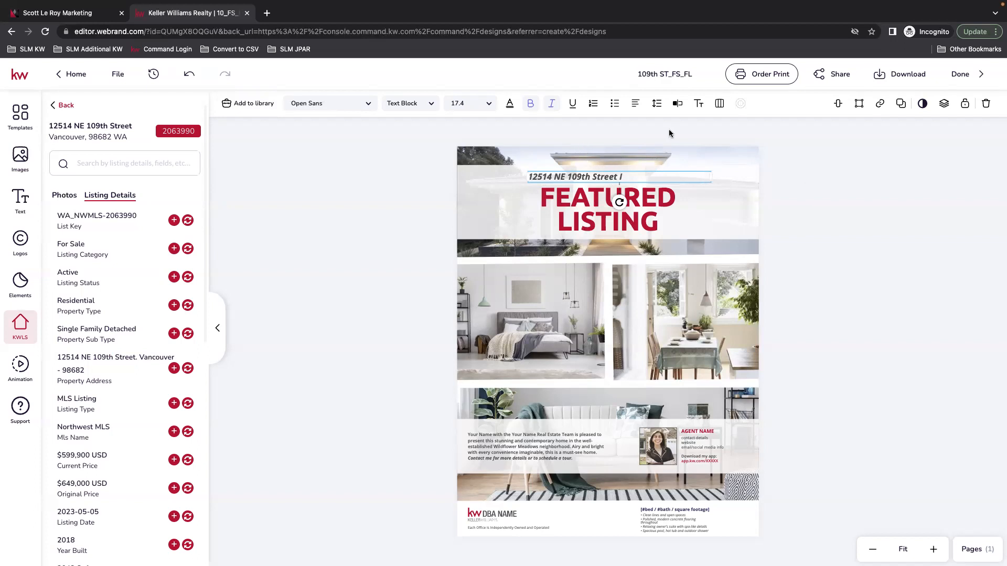
Edit the header line's text to add "Listed at $599,900" after the divider and save the changes
click(678, 105)
click(677, 104)
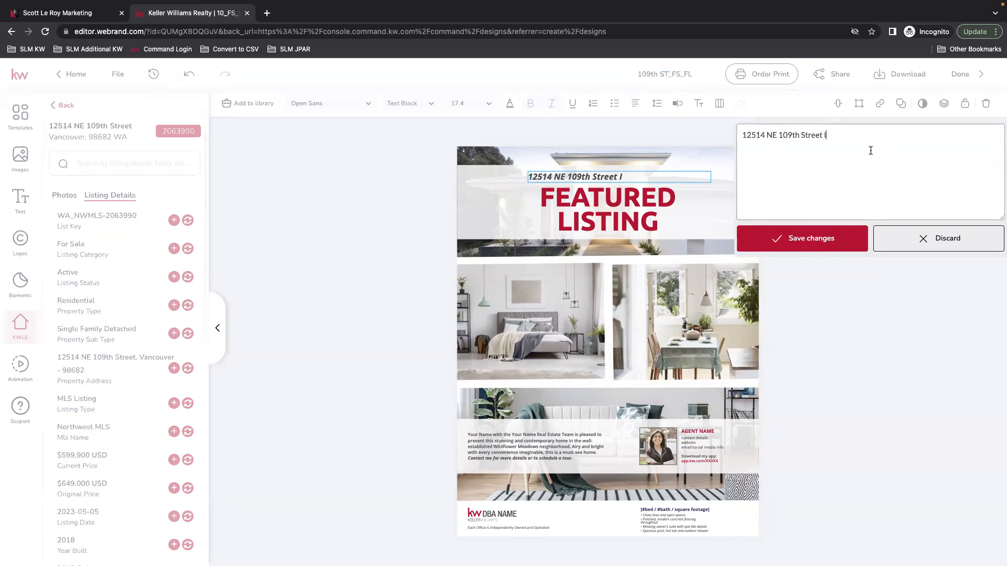
click(824, 137)
text(Listed)
text(at $)
click(805, 238)
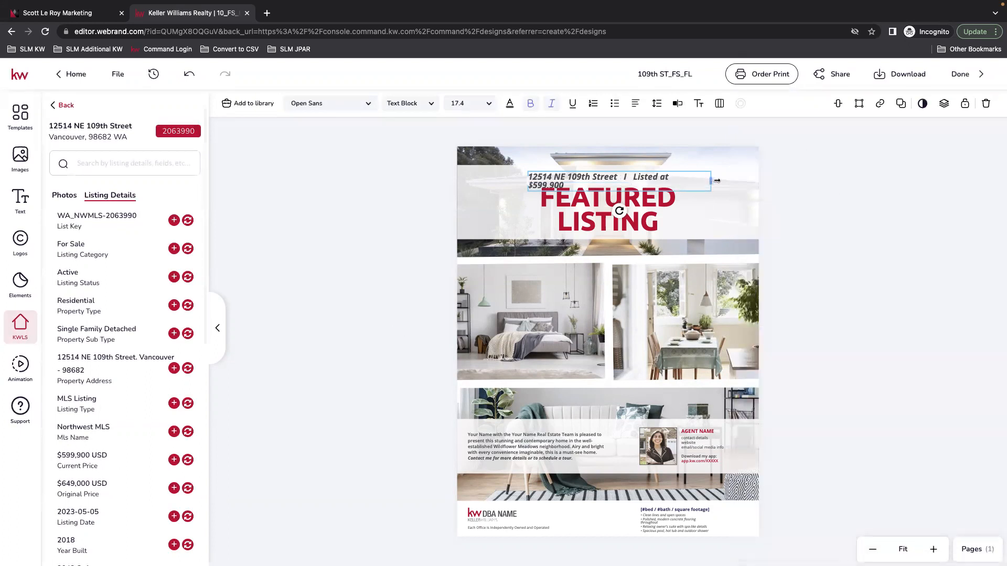
Widen the header text box to fit one line, reposition it over the FEATURED LISTING heading and center-align its text
drag(717, 180, 754, 180)
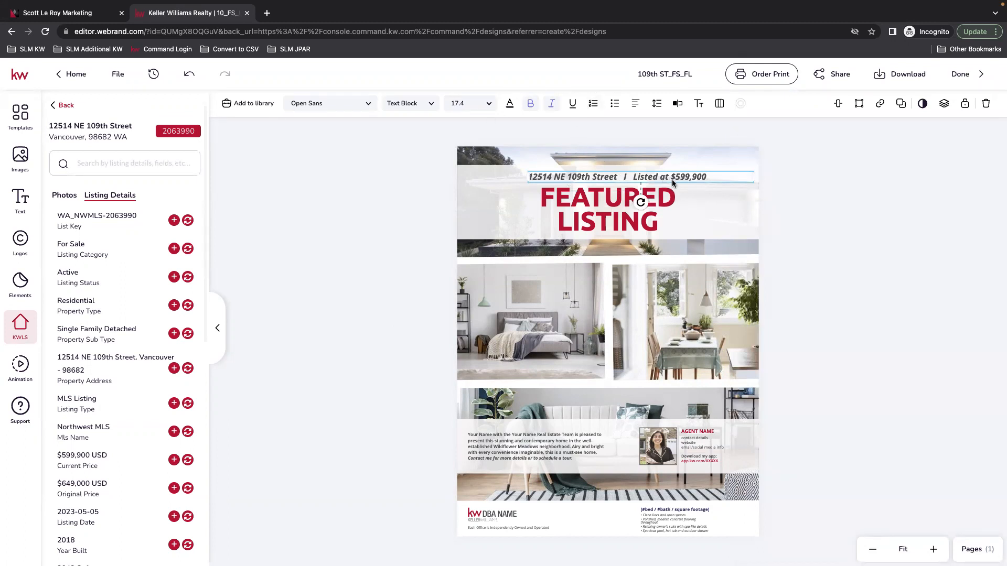
drag(599, 177, 575, 178)
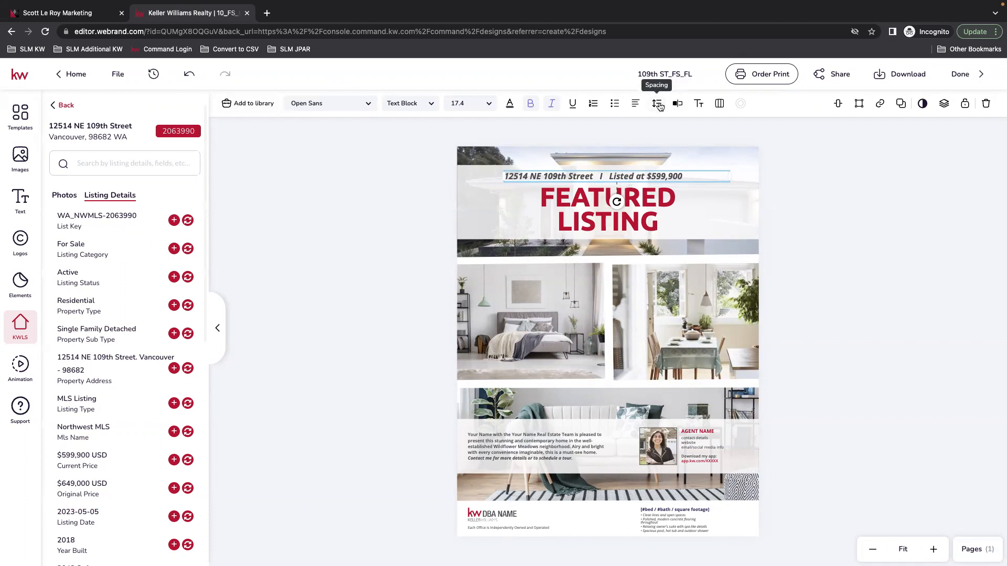
click(636, 105)
click(516, 126)
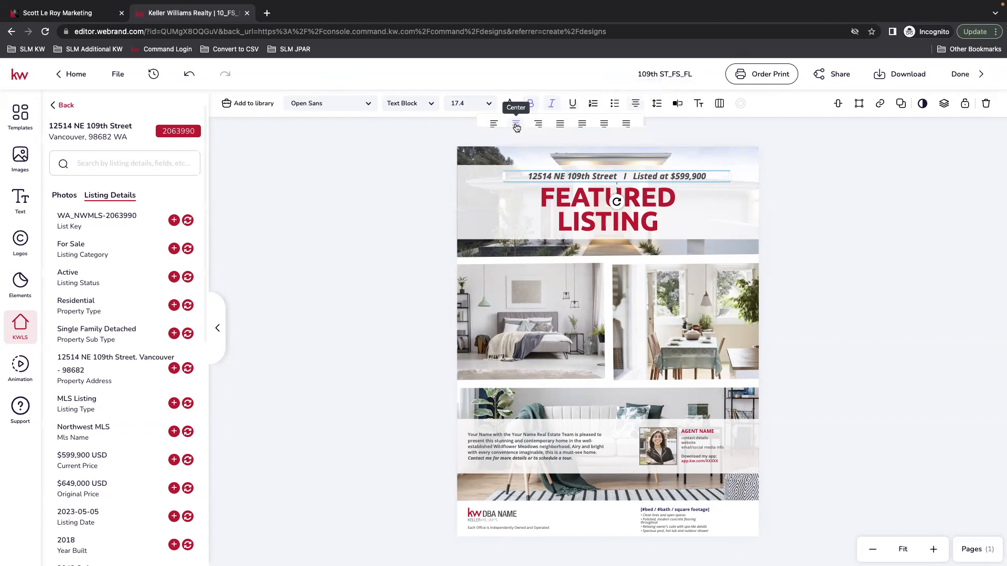
click(635, 175)
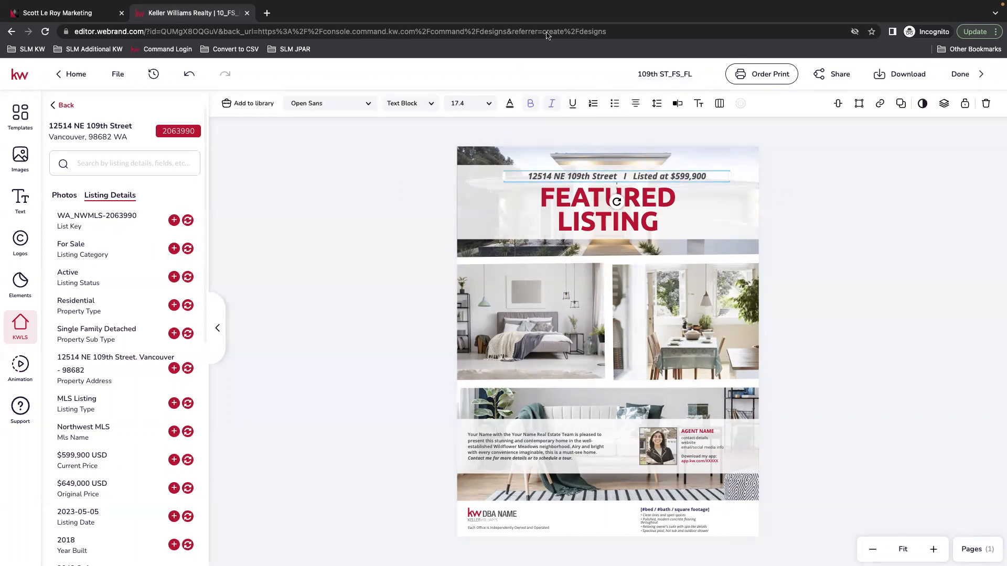
Browse the recent, library and all-fonts lists for the header line, keeping its current font
click(356, 108)
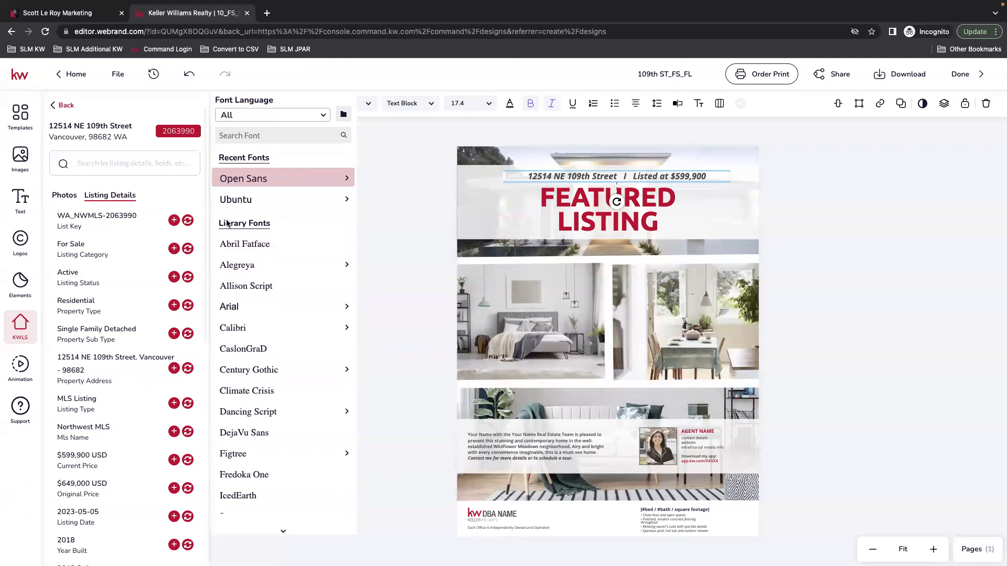
scroll(309, 430, down, 1)
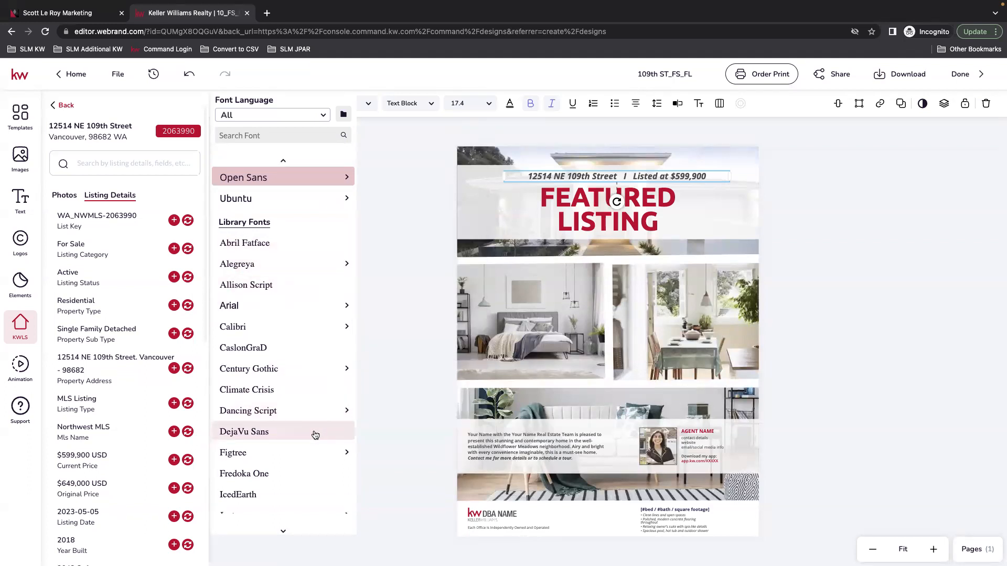
scroll(307, 428, down, 7)
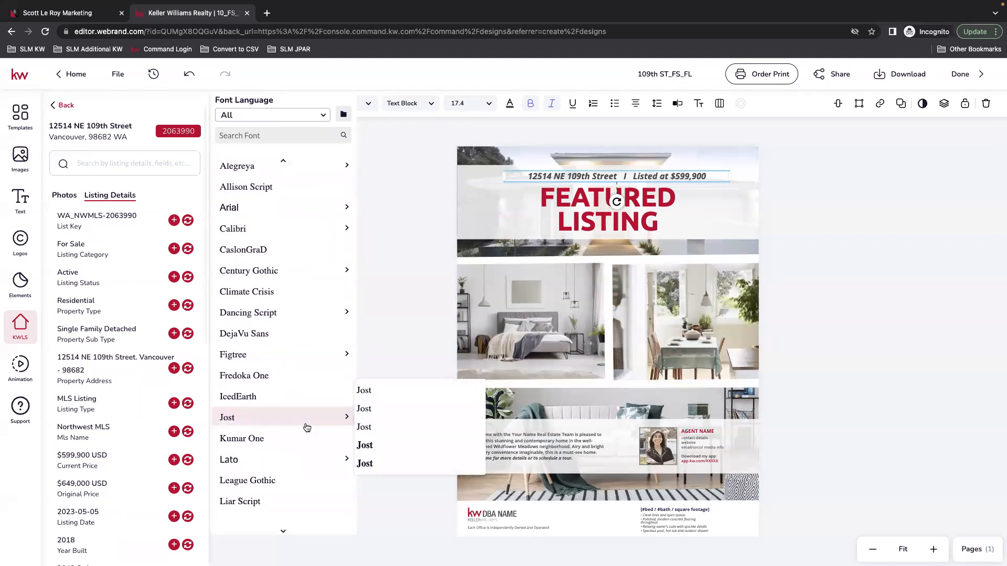
scroll(307, 427, down, 10)
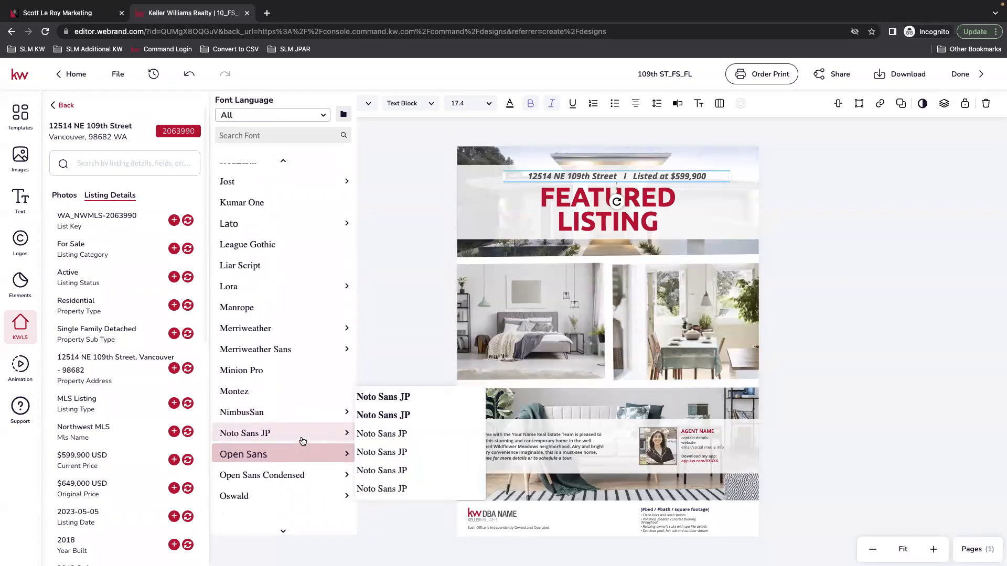
scroll(304, 439, down, 9)
scroll(299, 430, up, 20)
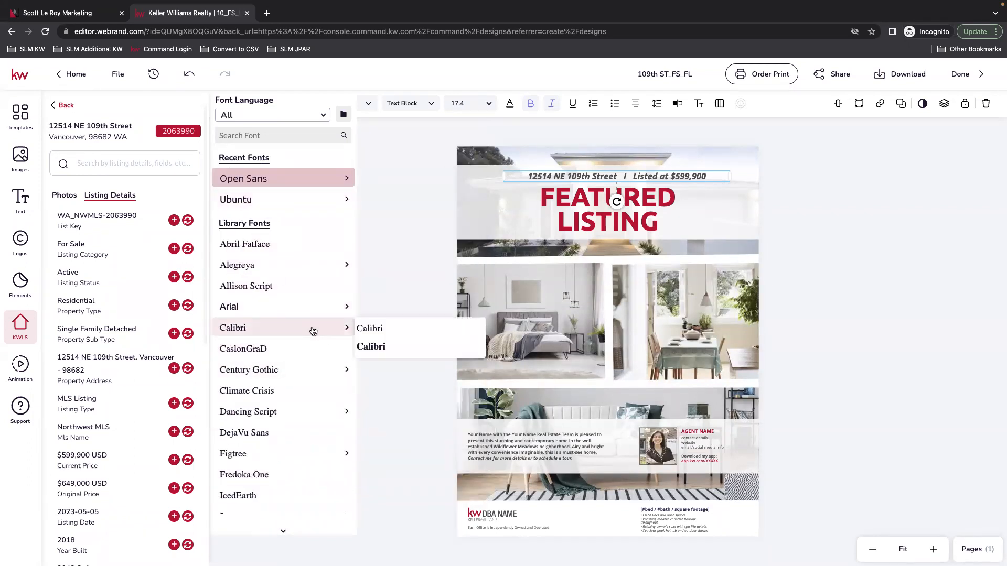
scroll(315, 349, down, 5)
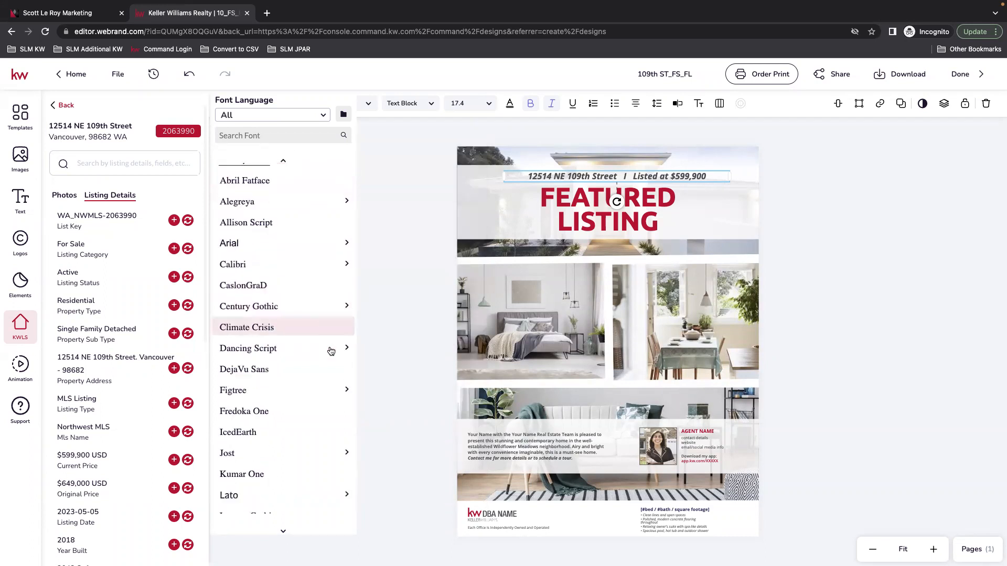
scroll(272, 401, down, 15)
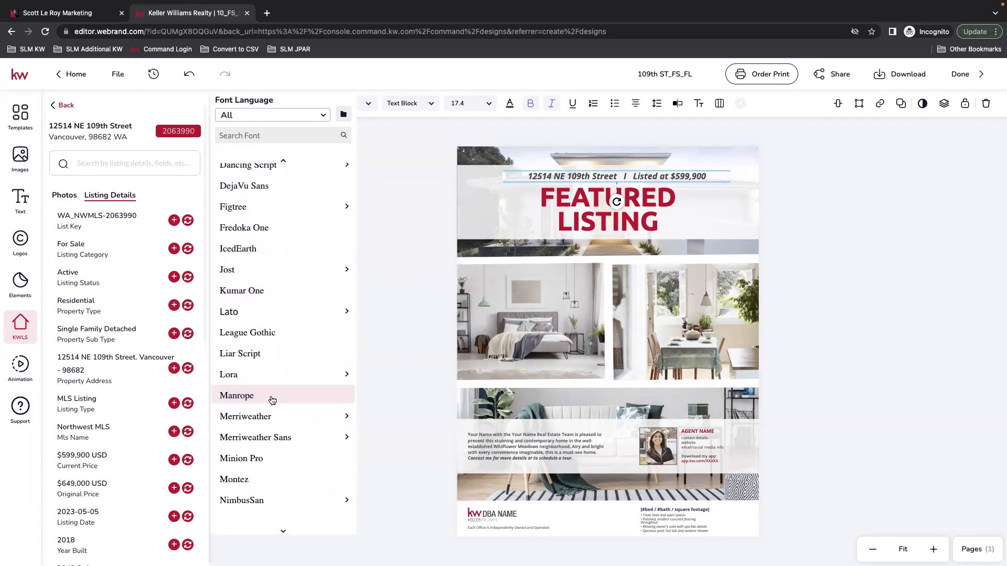
scroll(272, 401, down, 20)
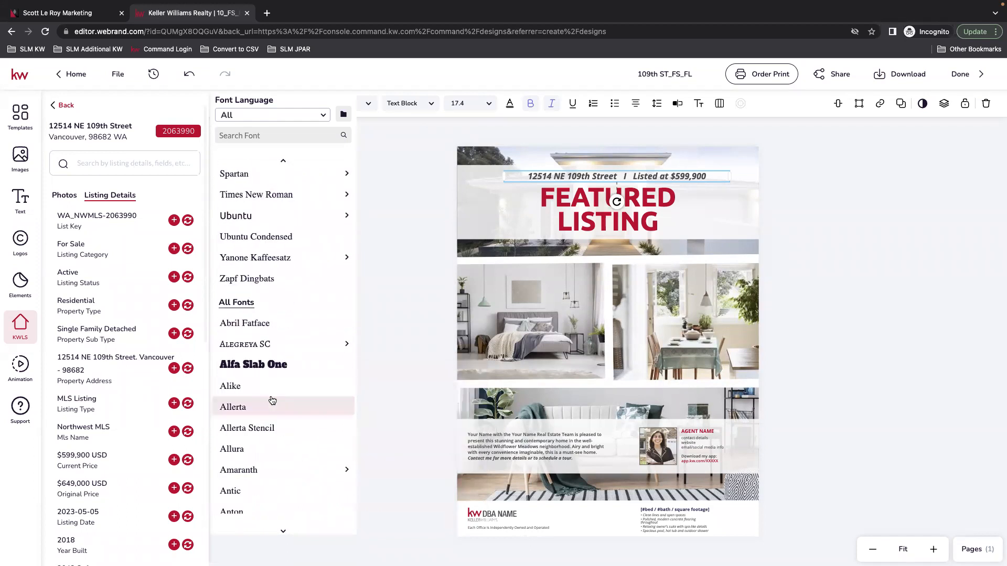
scroll(272, 400, up, 7)
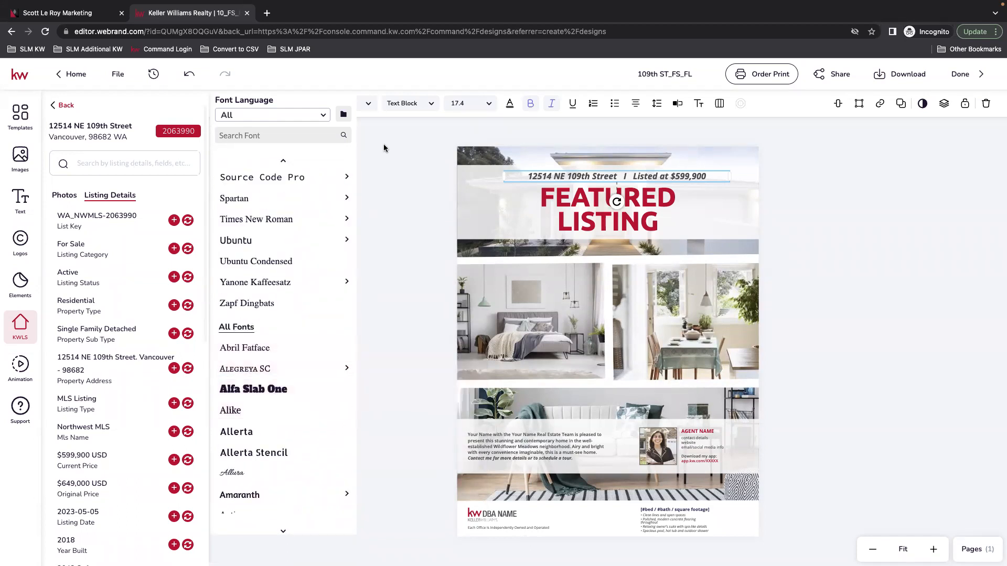
click(392, 350)
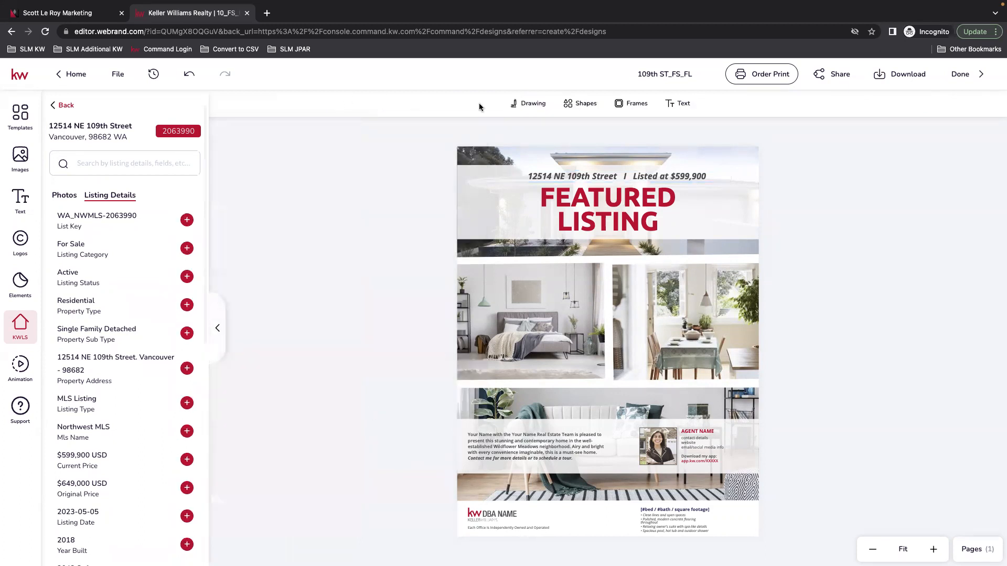
click(614, 178)
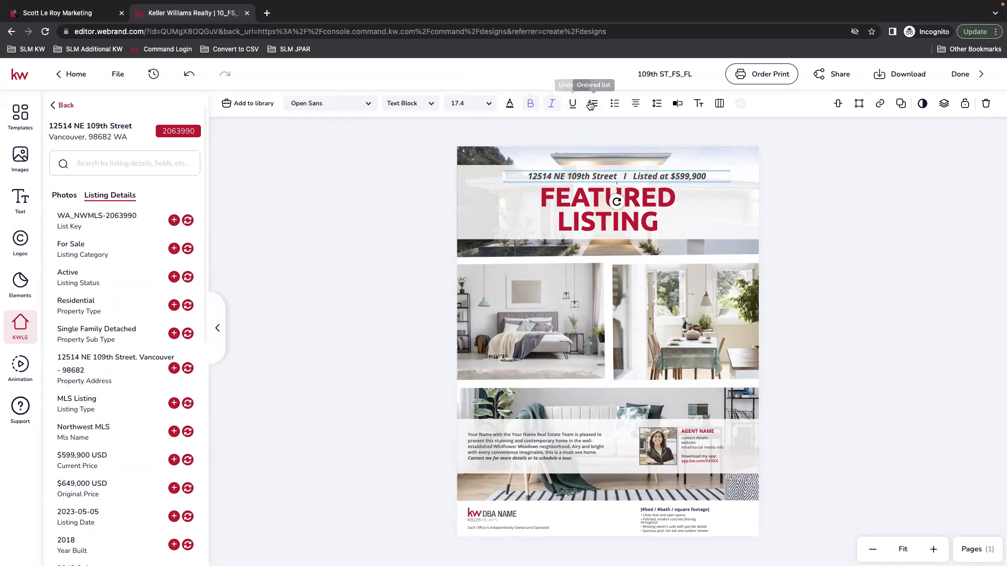
Change the header line's letter case to lowercase and back to all uppercase
click(701, 104)
click(686, 131)
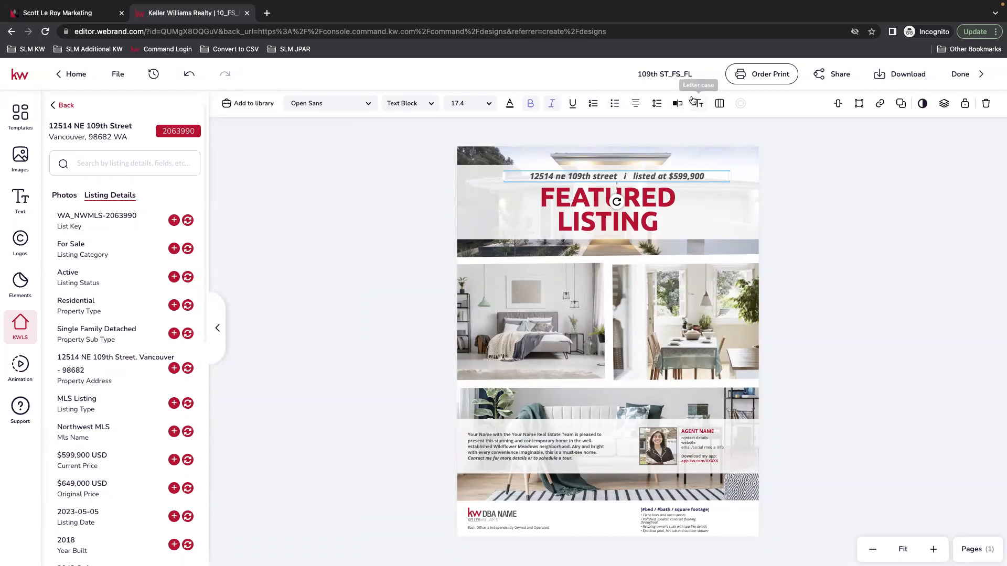
click(698, 102)
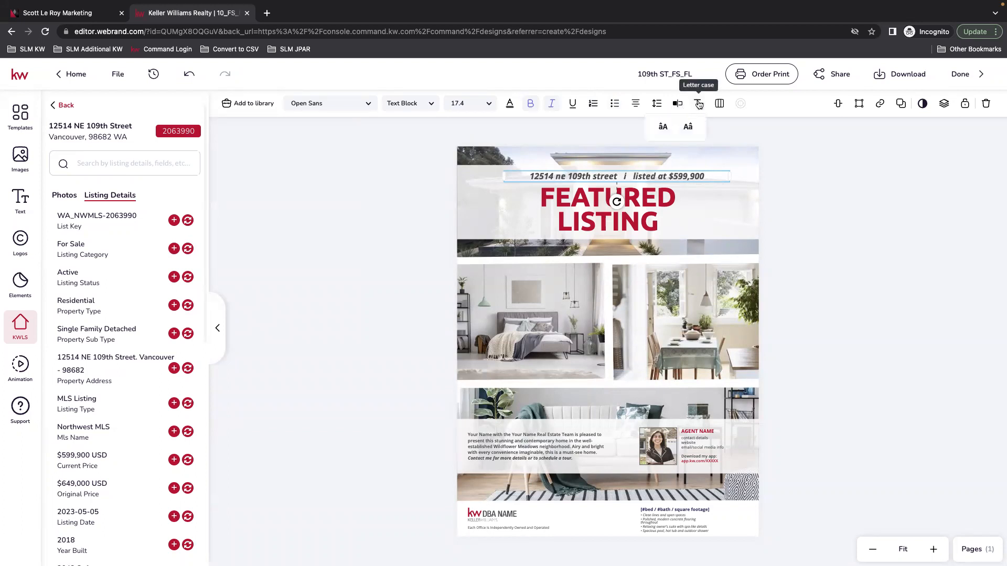
click(663, 128)
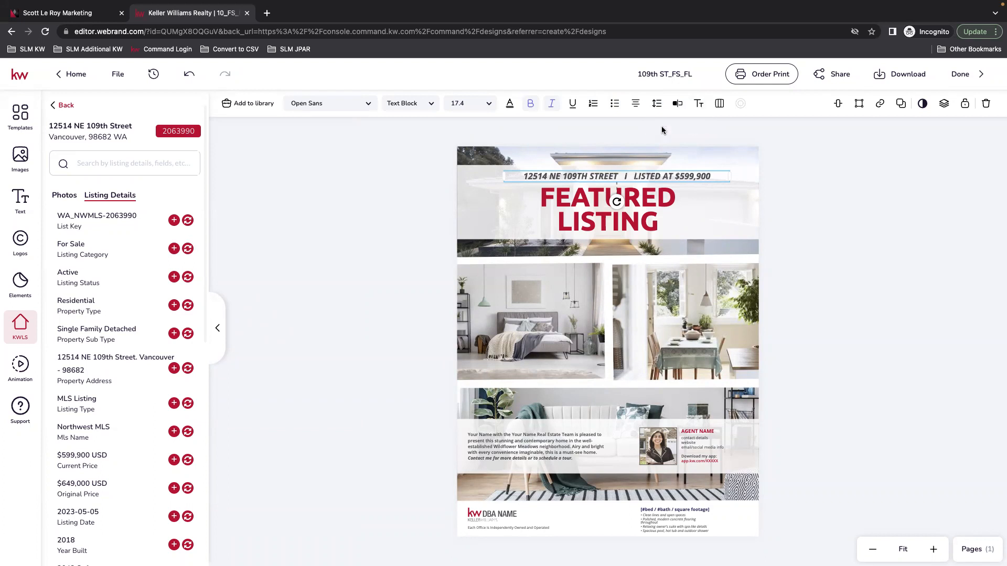
click(696, 104)
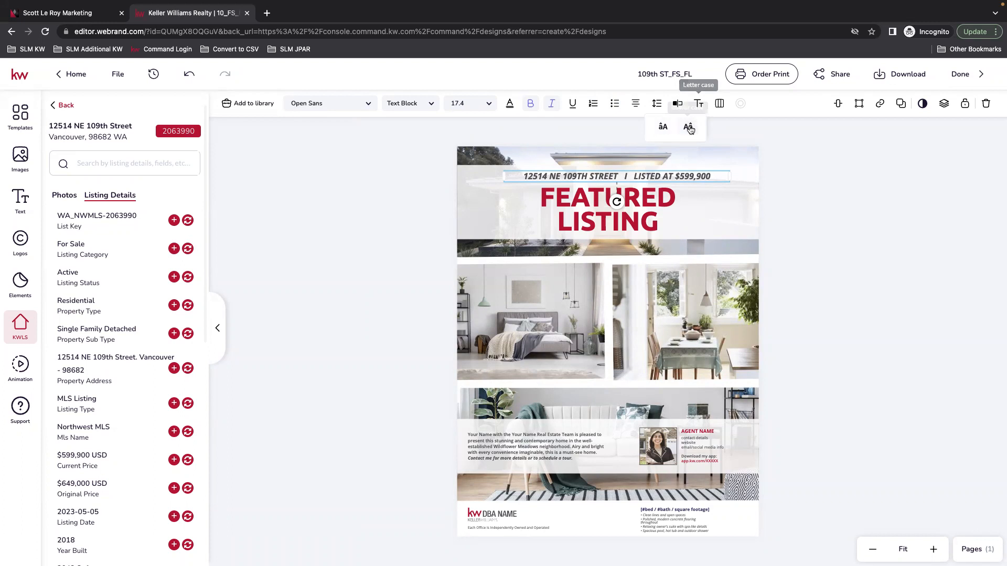
click(731, 124)
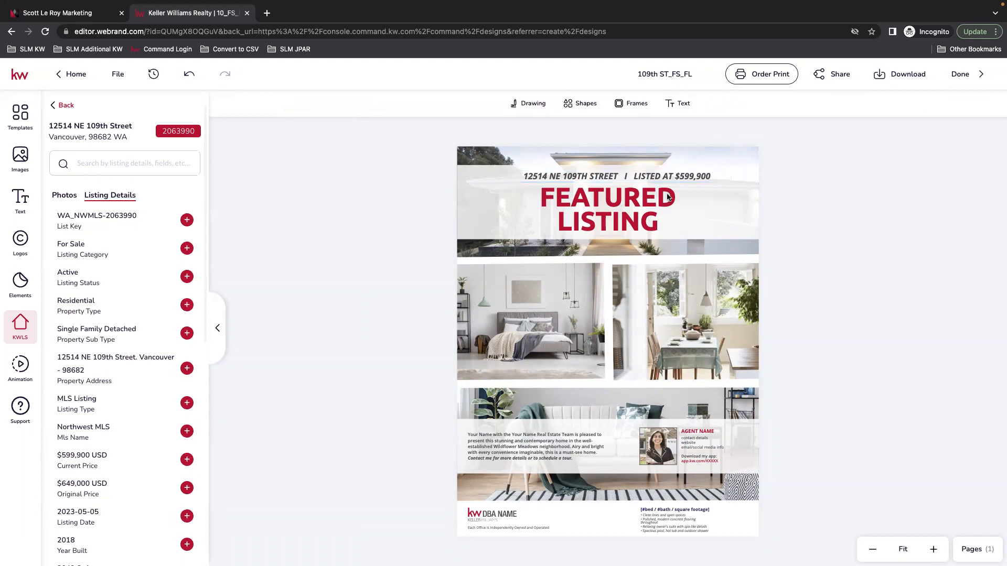
click(618, 200)
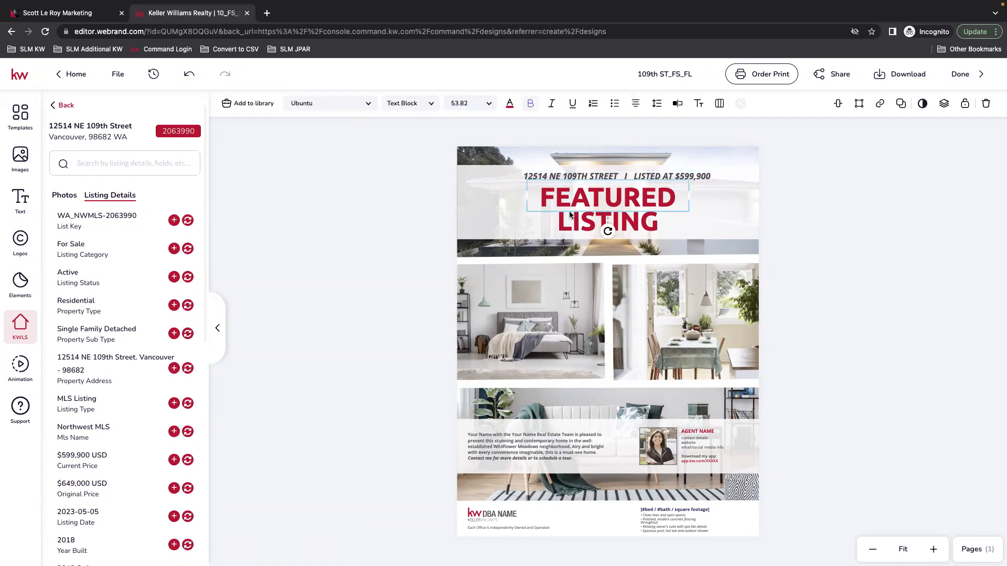
double_click(567, 231)
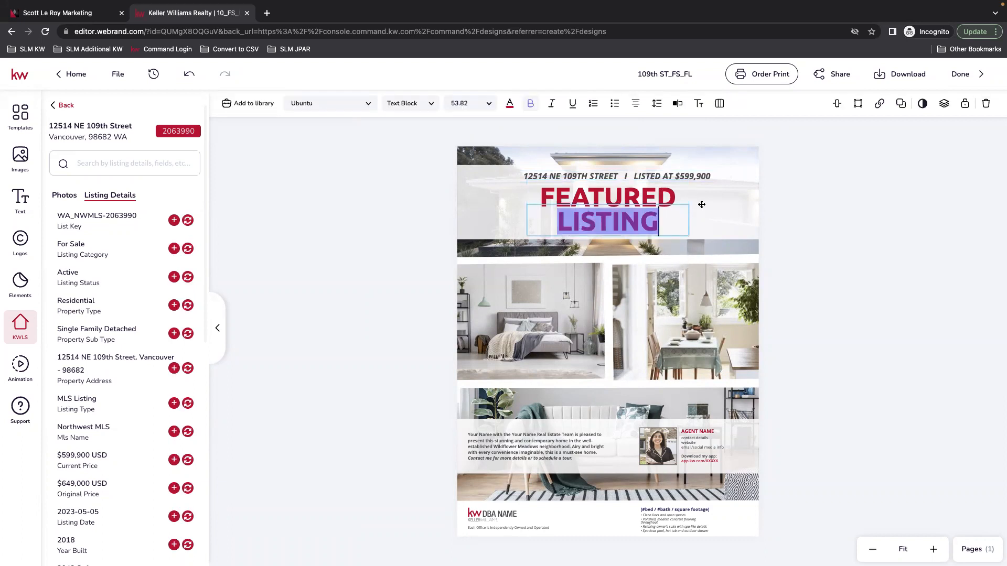
key(Escape)
click(592, 198)
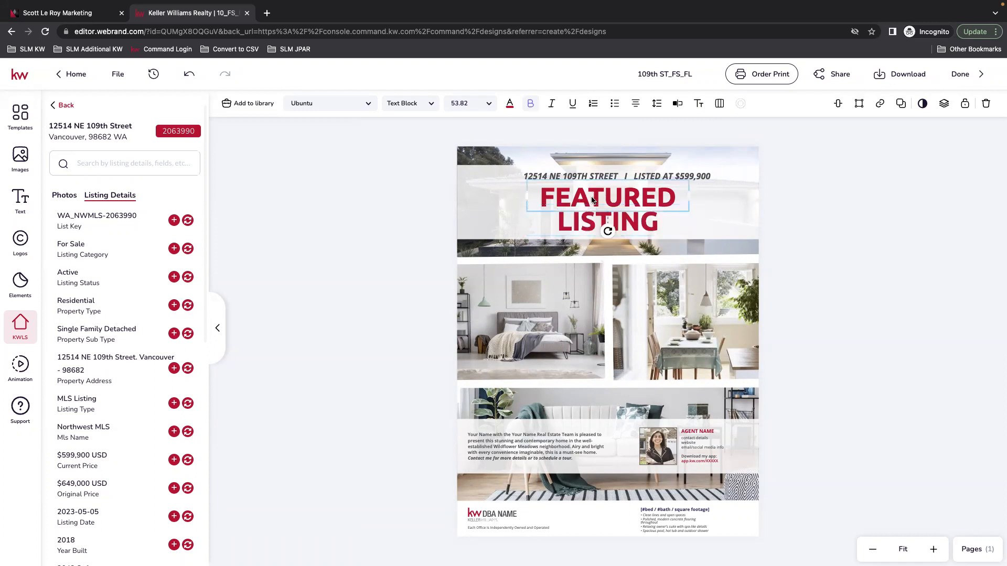
click(590, 229)
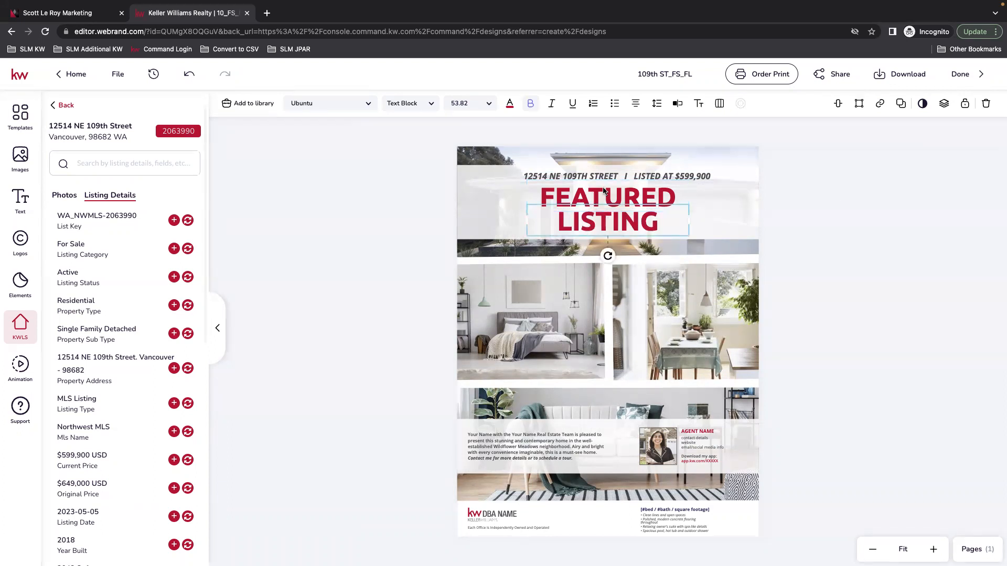
click(677, 103)
click(913, 238)
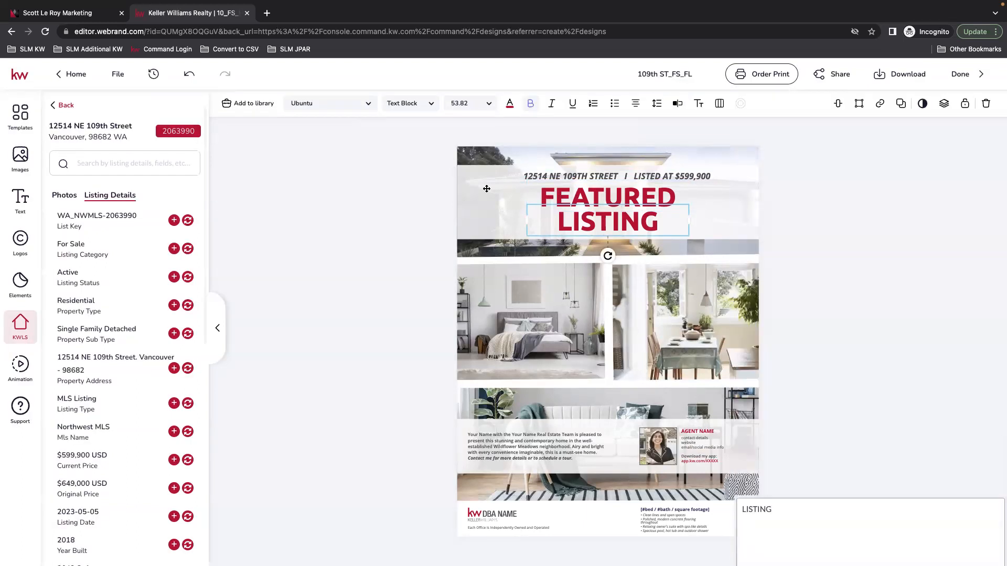
Replace the flier's header photo with the house exterior photo from the listing's photos
click(580, 155)
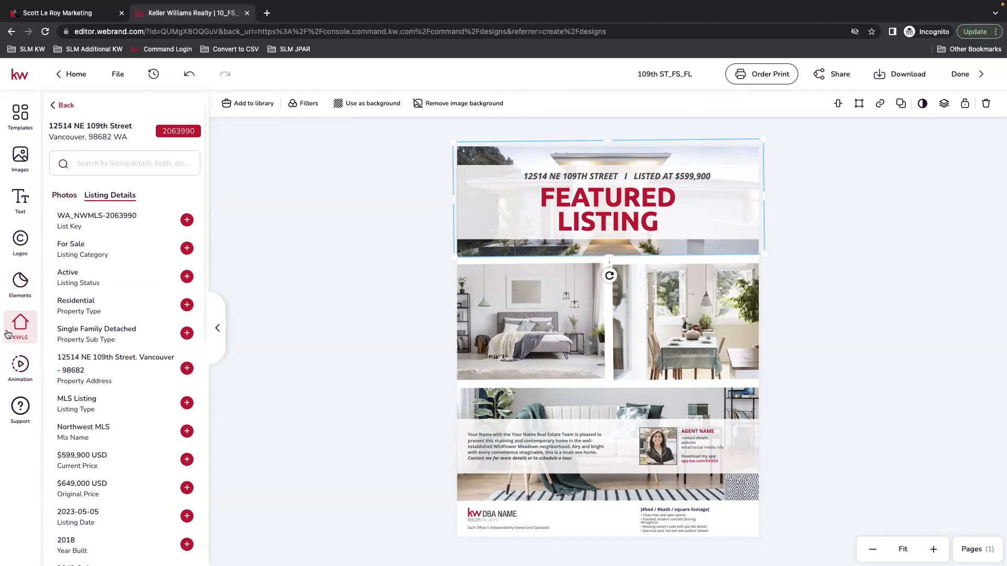
click(64, 195)
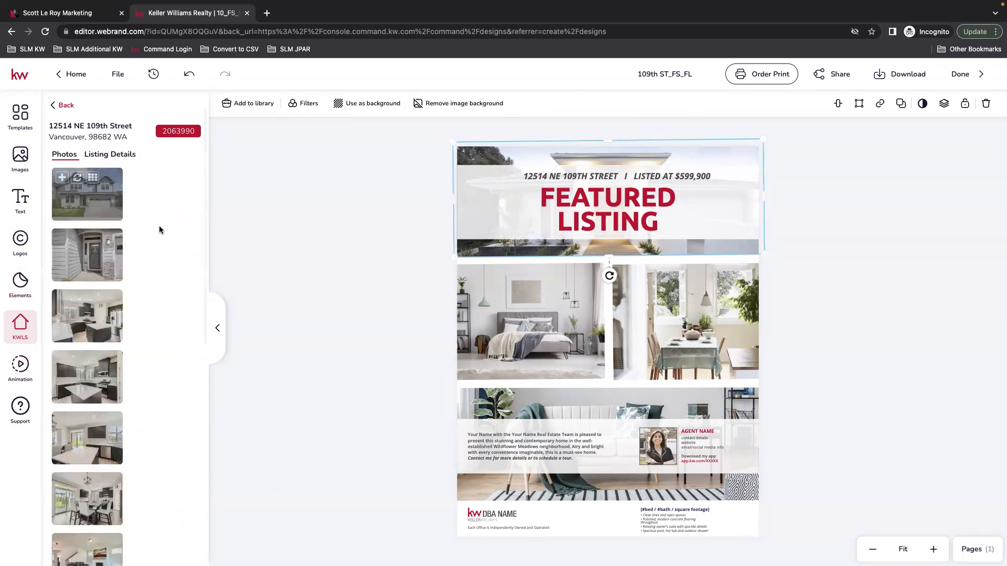
mouse_move(113, 201)
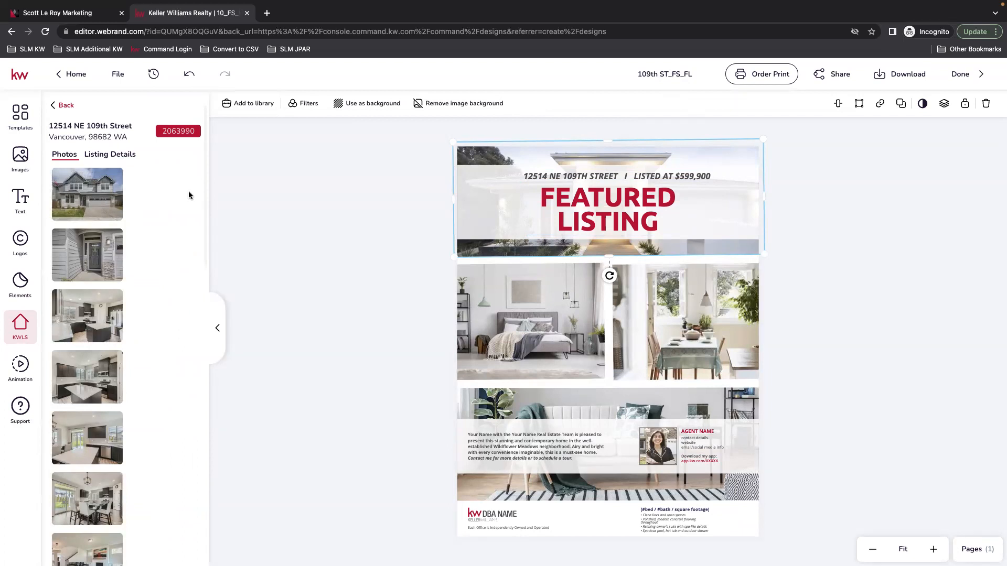
mouse_move(78, 187)
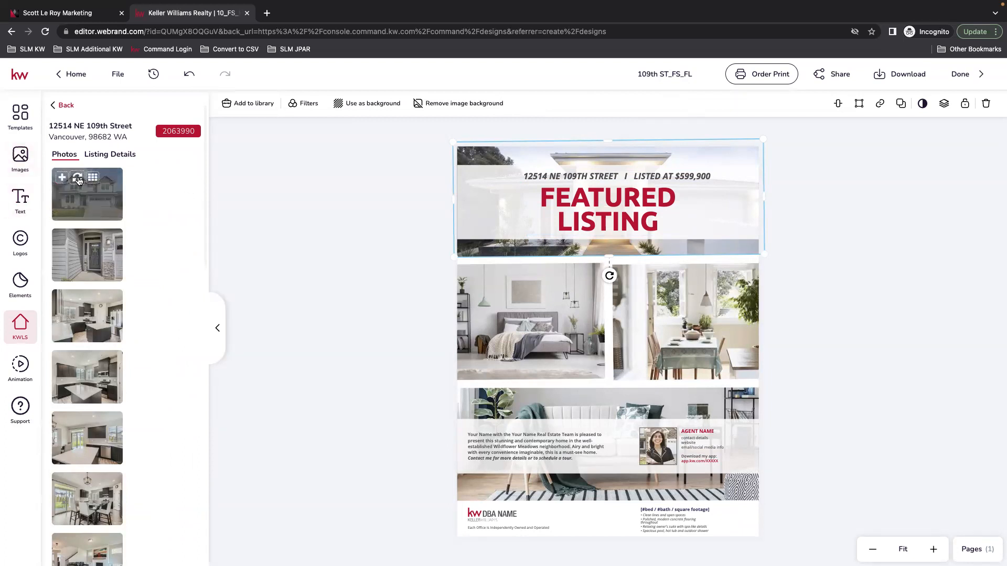
click(77, 179)
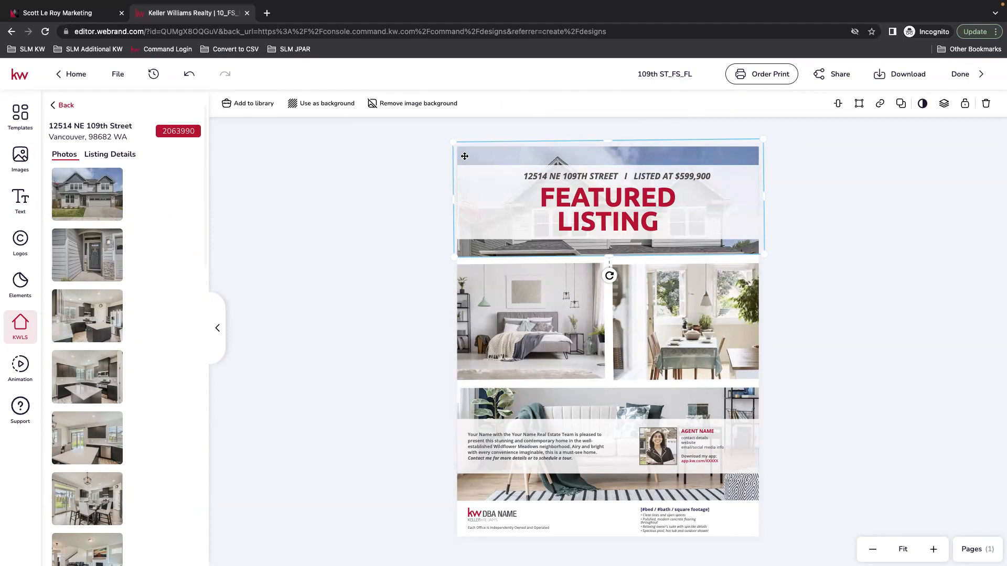
Shift the exterior photo slightly in the header and extend its lower edge over the tops of the two interior photos
mouse_move(453, 142)
mouse_down()
mouse_move(430, 131)
mouse_move(455, 138)
mouse_up()
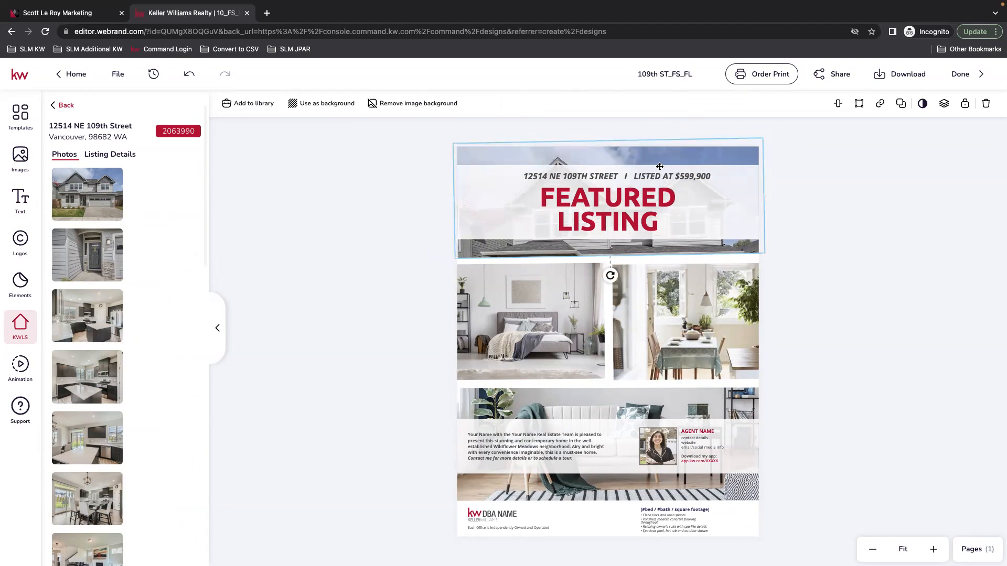
double_click(523, 154)
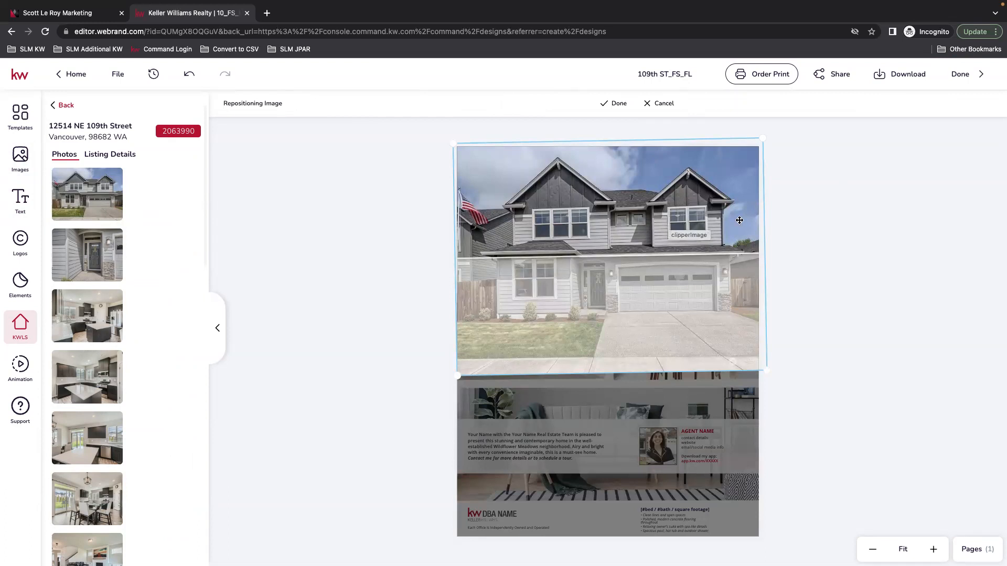
click(616, 151)
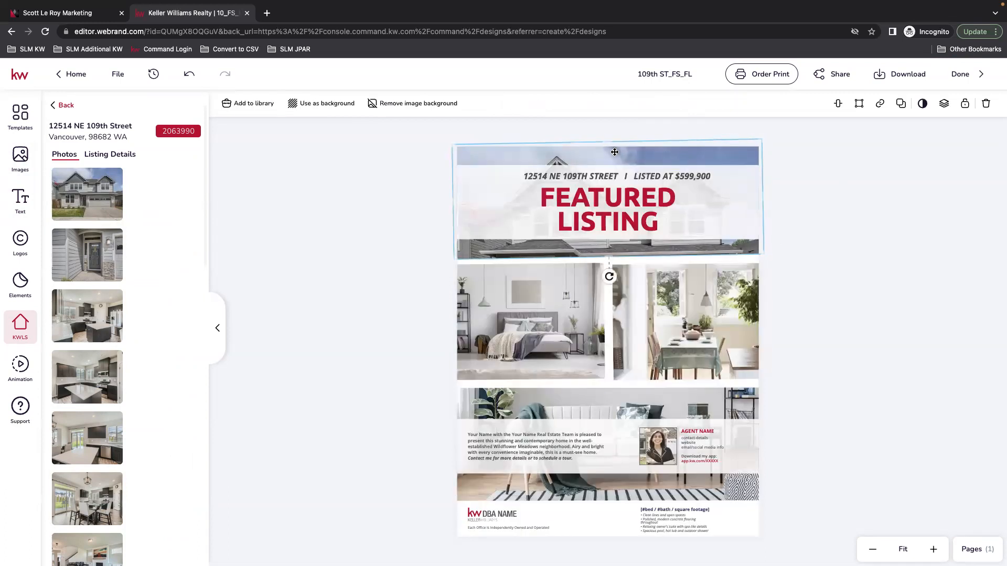
drag(614, 152, 610, 151)
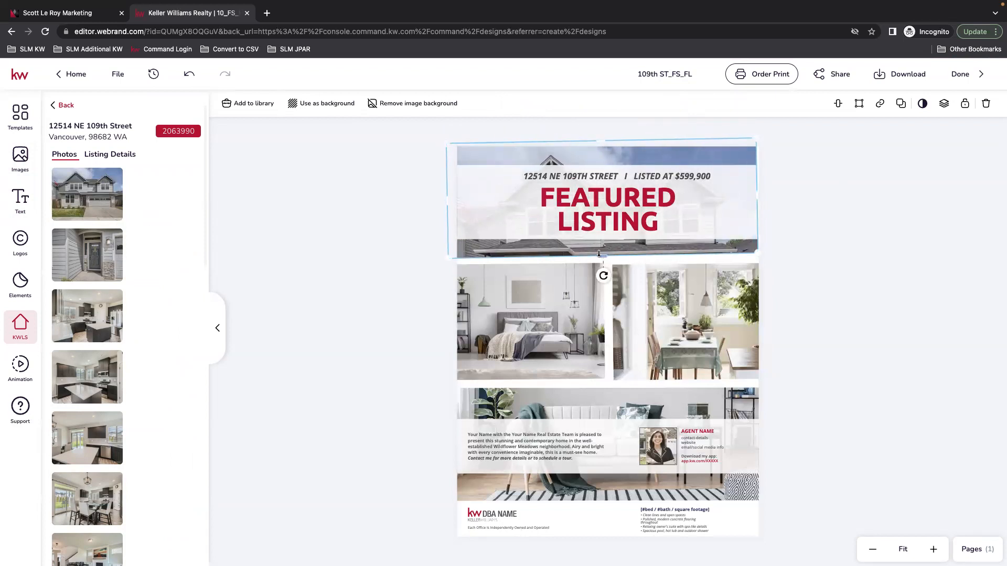
drag(602, 256, 603, 281)
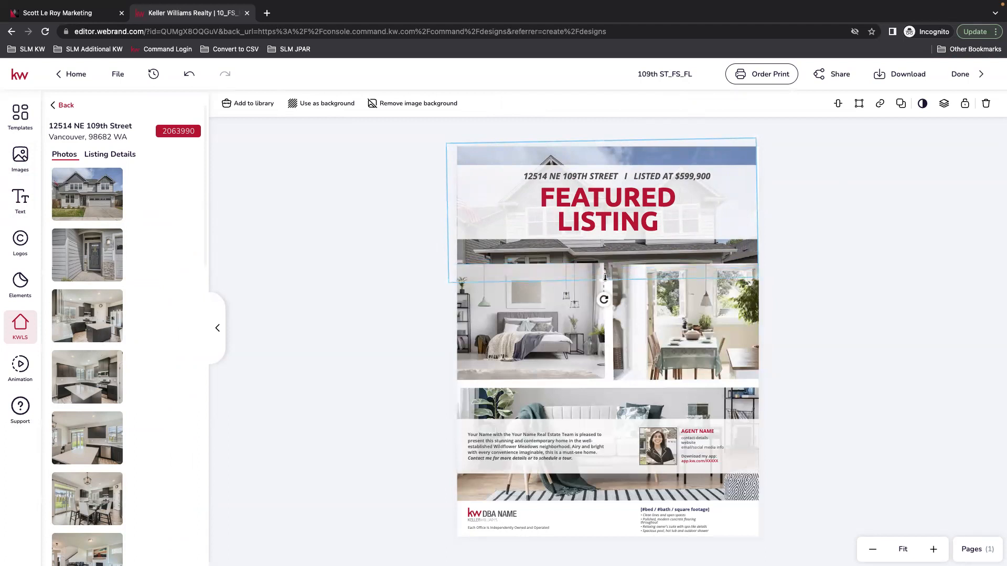
drag(626, 164, 629, 160)
Replace the header photo with the listing's third photo, the kitchen, and raise its lower edge off the two interior photos
mouse_move(89, 282)
click(87, 314)
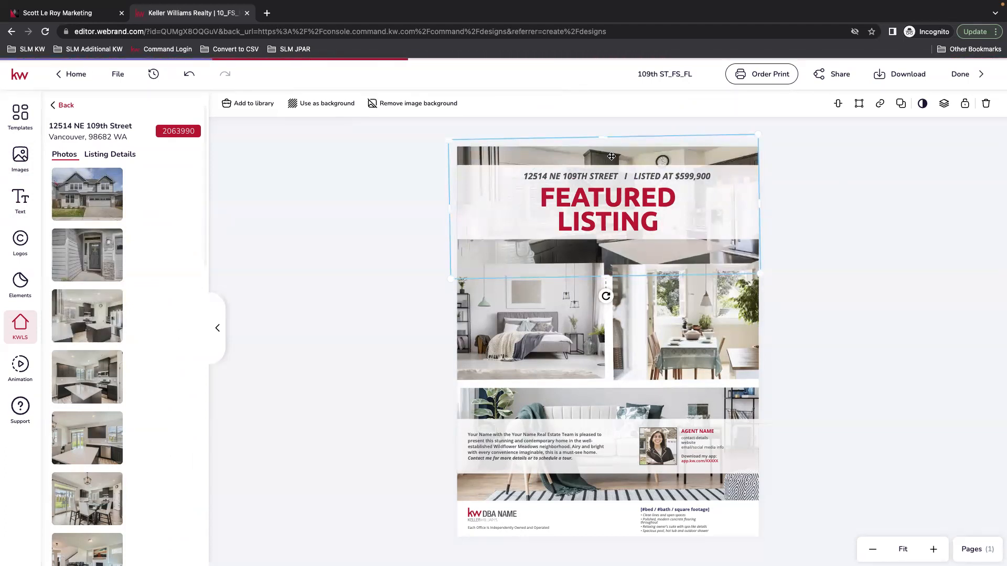
click(858, 244)
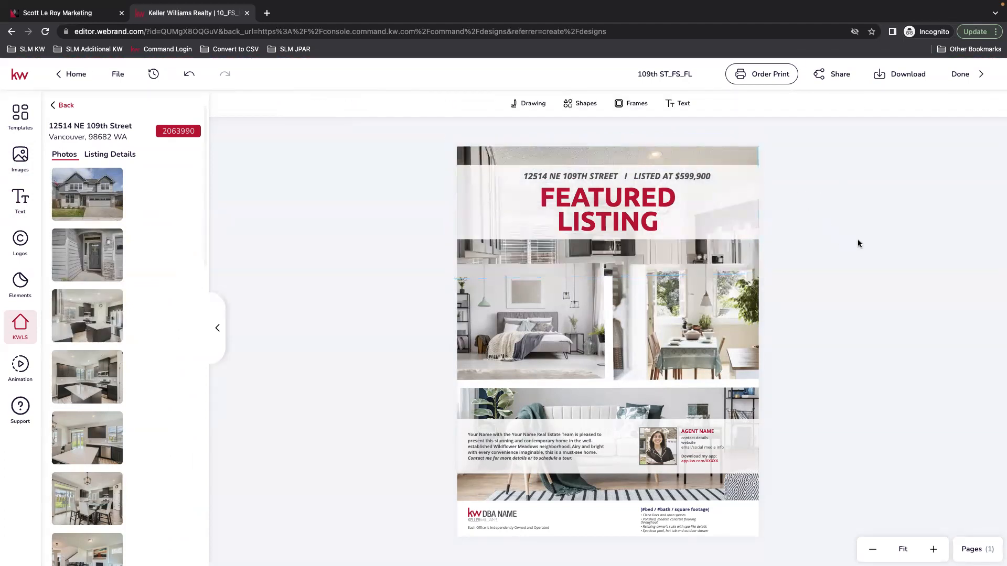
click(610, 250)
drag(607, 275, 607, 260)
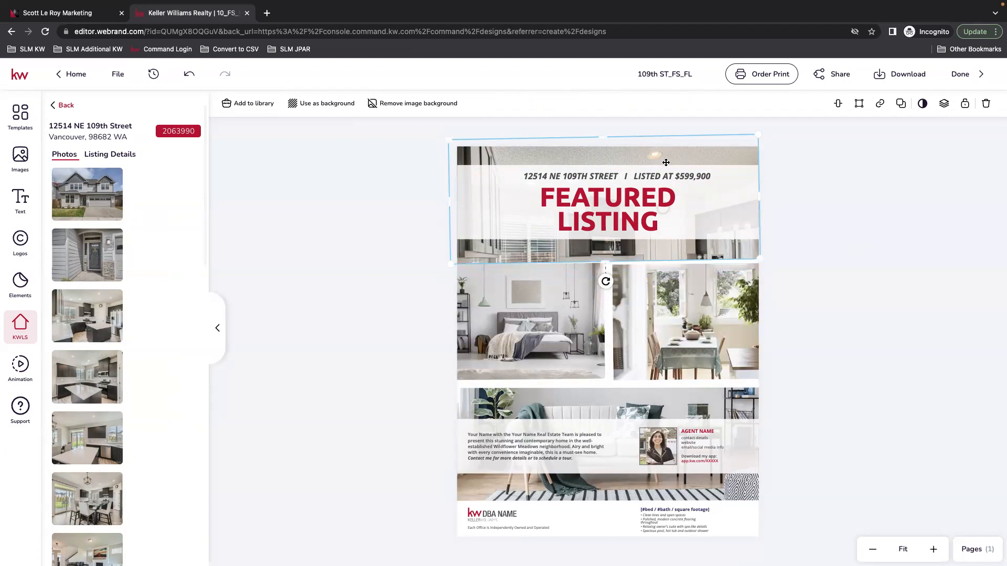
Adjust the kitchen photo's upper and lower edges so its frame ends behind the LISTING heading
drag(604, 137, 604, 147)
click(624, 142)
click(609, 250)
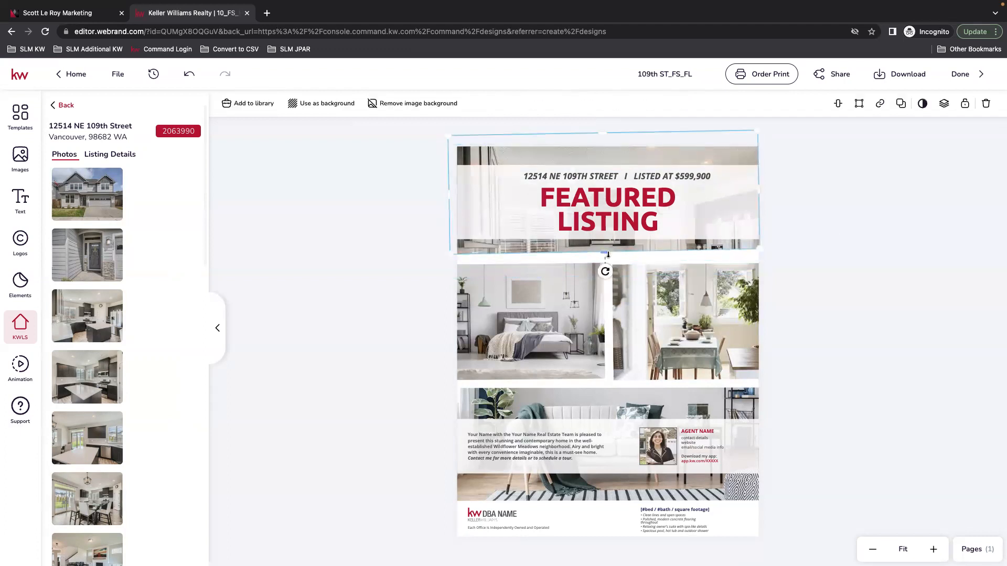
drag(607, 252, 605, 261)
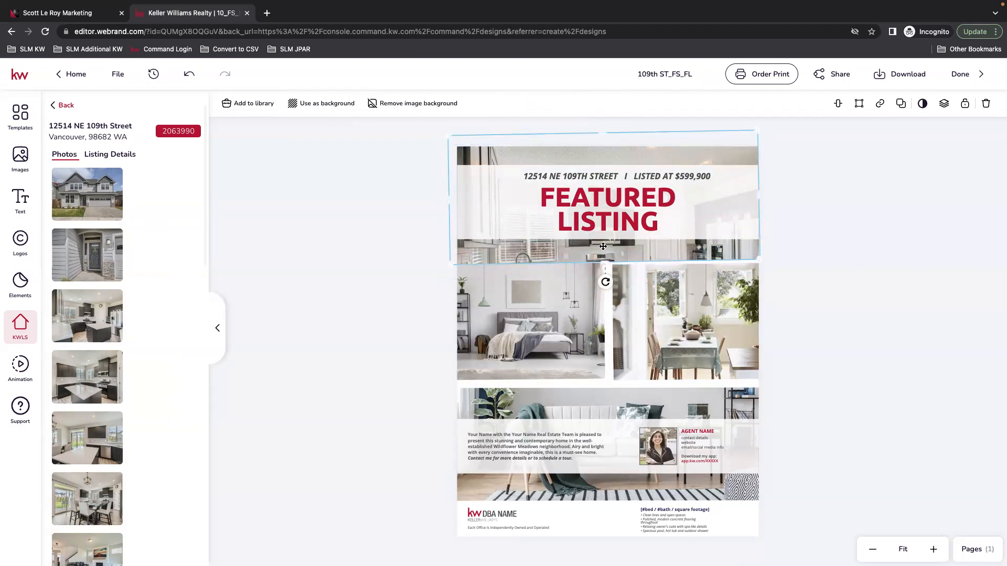
drag(603, 132, 603, 170)
drag(582, 256, 583, 221)
click(584, 221)
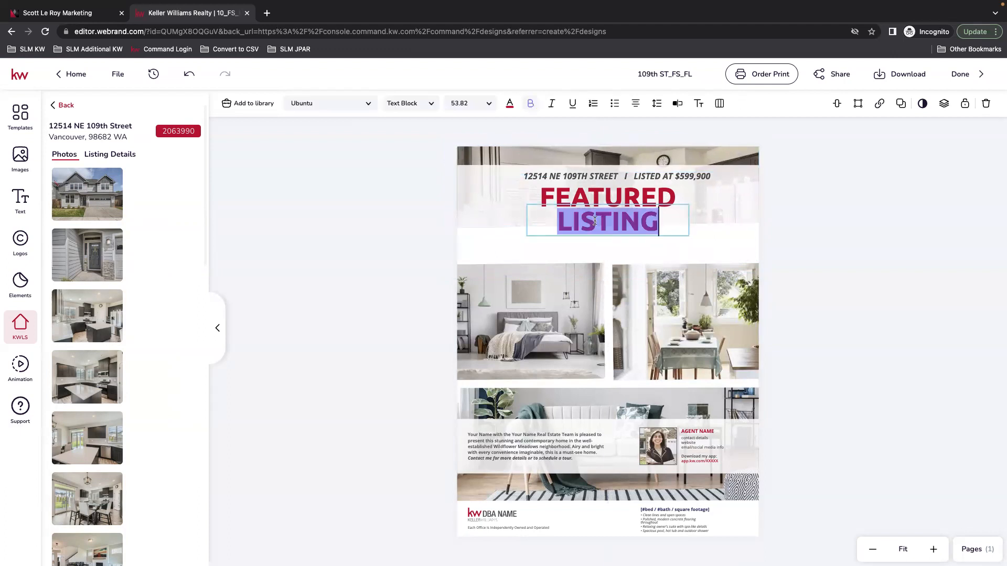
Move the kitchen picture upward within its header frame and apply the repositioning
double_click(473, 147)
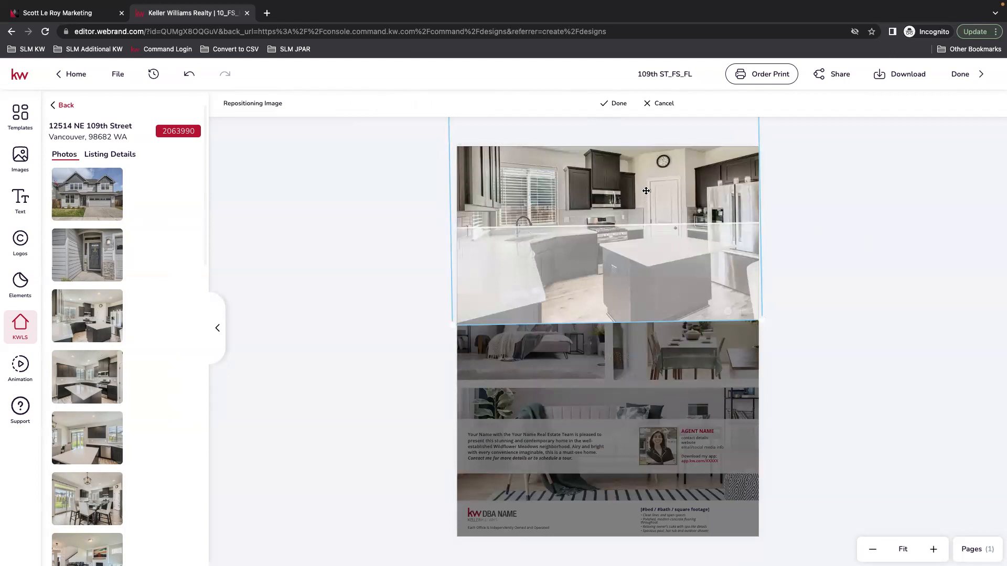
drag(646, 191, 645, 179)
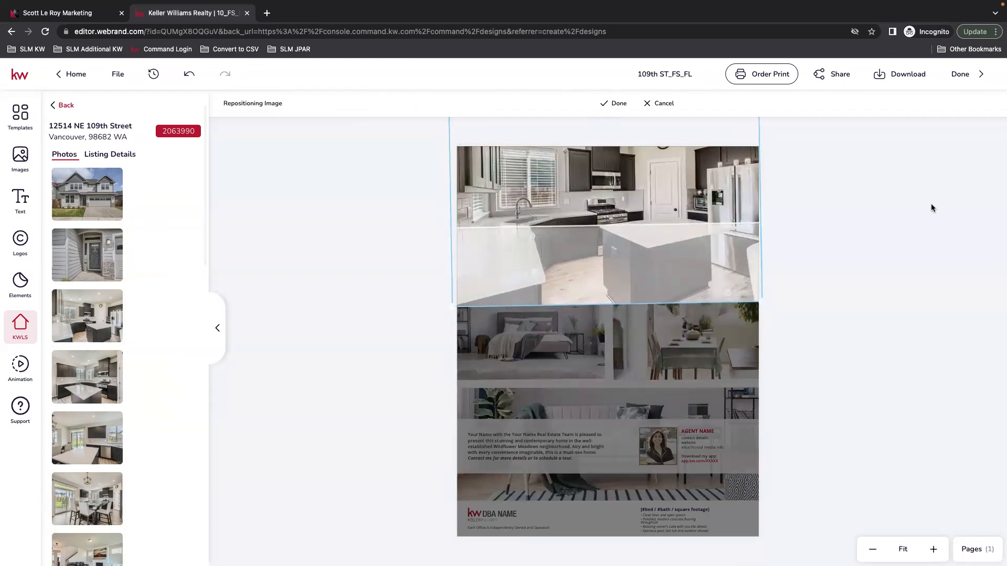
click(615, 103)
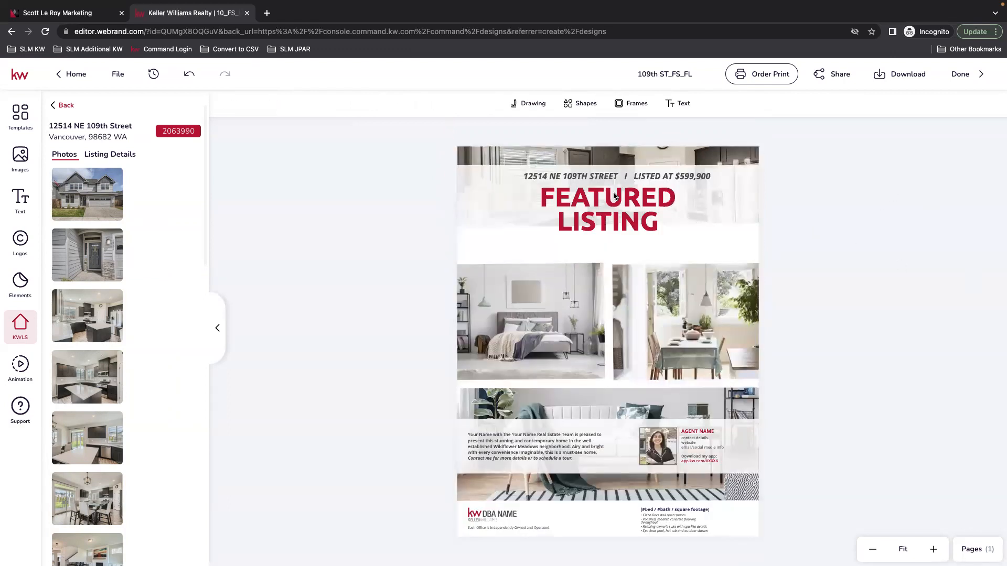
Resize the translucent band behind the header text, bringing its upper edge down to the address line
click(729, 231)
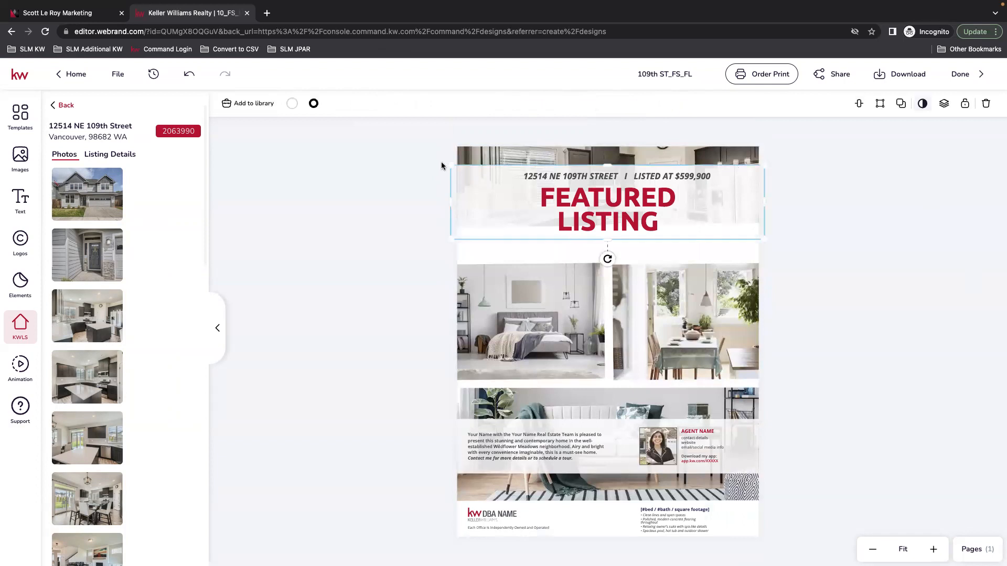
mouse_move(448, 165)
mouse_down()
mouse_move(461, 168)
mouse_move(438, 162)
mouse_up()
click(451, 178)
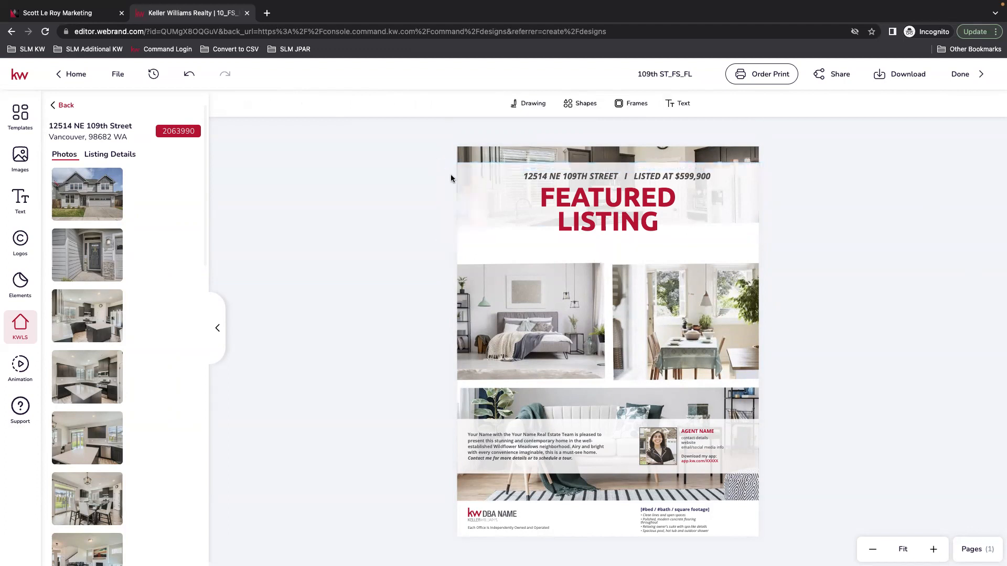
click(533, 236)
drag(603, 162, 603, 170)
Move the LISTING and FEATURED headings down to separate them, and narrow the FEATURED text box slightly
click(687, 203)
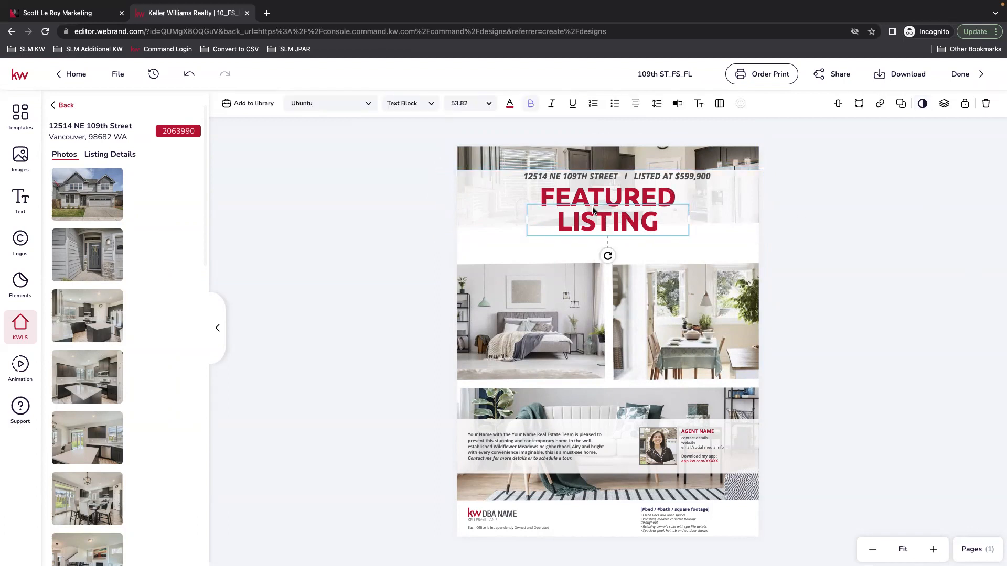
double_click(679, 218)
click(675, 218)
drag(688, 207, 687, 226)
drag(644, 193, 644, 206)
click(536, 203)
mouse_move(524, 205)
mouse_down()
mouse_move(552, 209)
mouse_move(537, 214)
mouse_up()
Set the FEATURED heading's font size to 26 pt
click(542, 205)
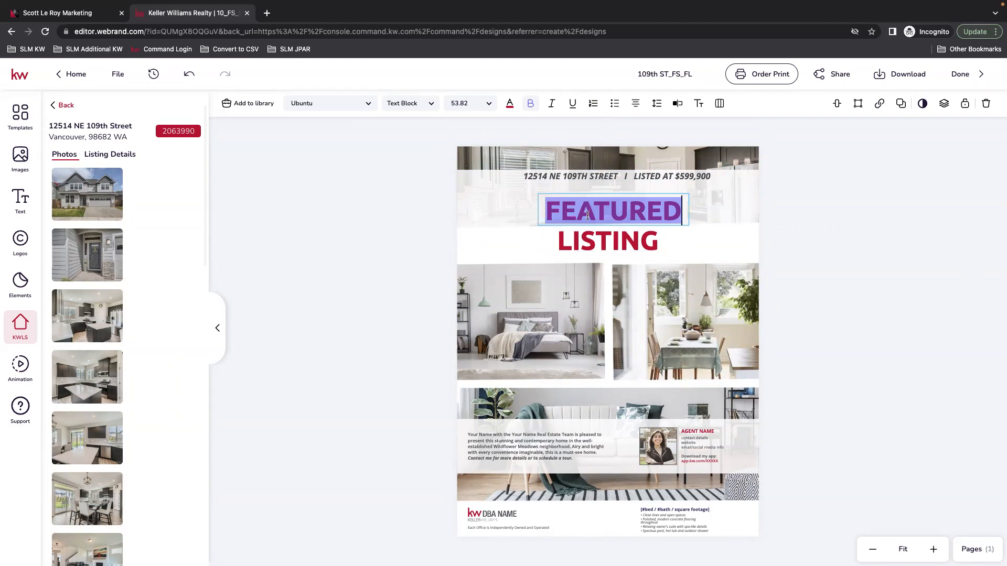
click(487, 103)
scroll(467, 233, down, 2)
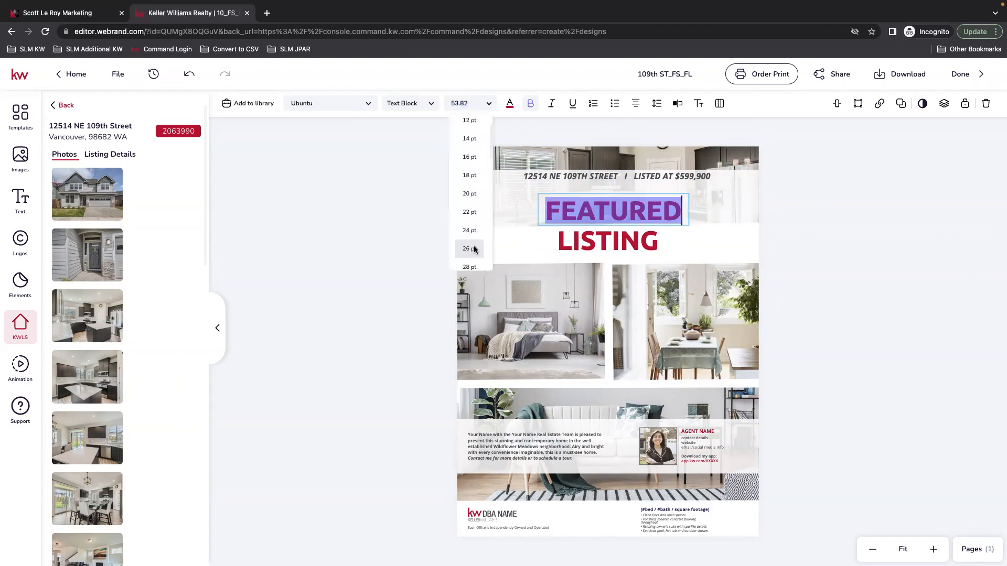
click(474, 250)
click(635, 211)
Set the LISTING heading's font size to 22 pt and move it up directly beneath FEATURED
click(627, 244)
click(487, 105)
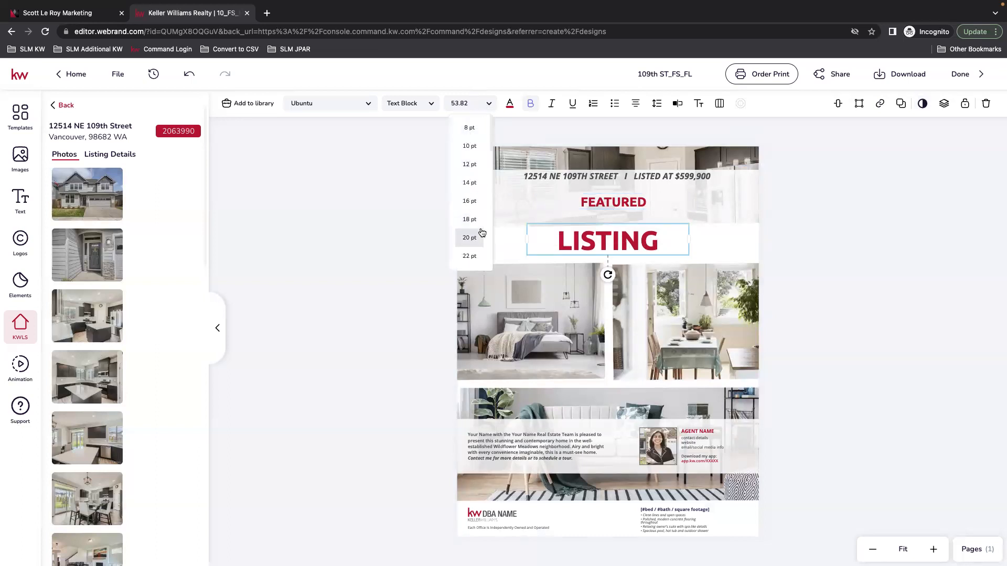
click(473, 258)
drag(622, 230, 629, 216)
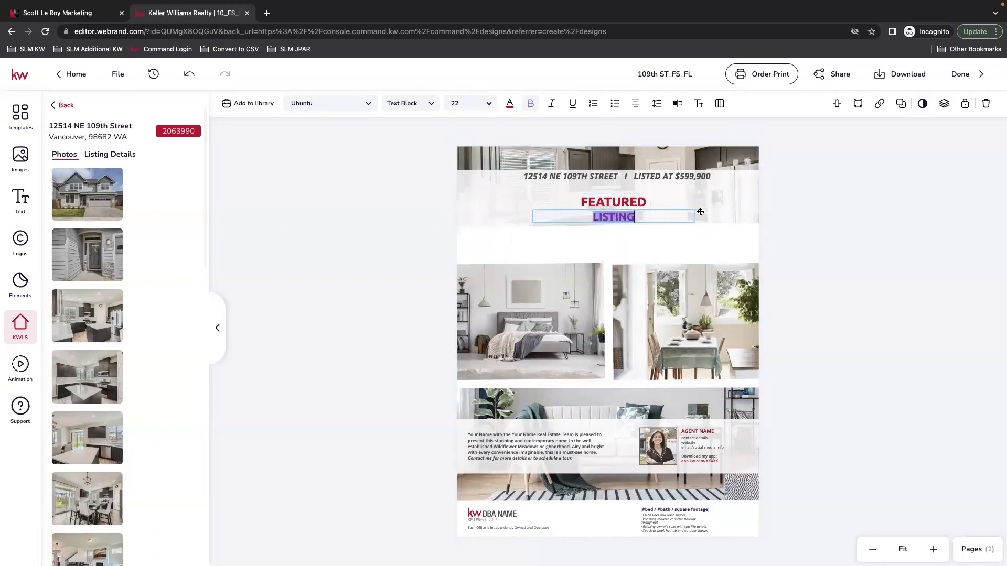
key(Escape)
Move the bedroom and dining room photos up together beneath the header area, keeping them side by side
drag(525, 323, 560, 294)
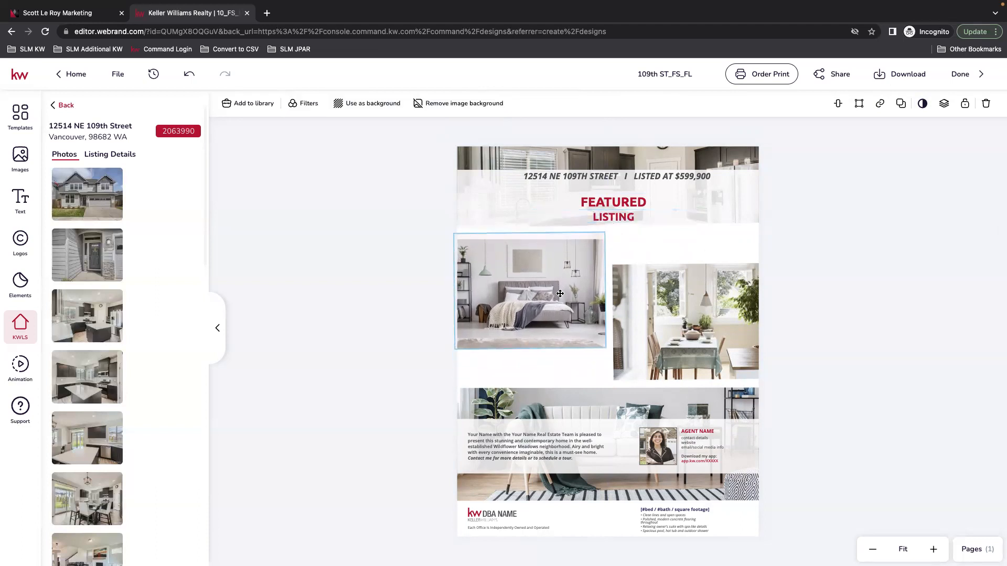
drag(704, 336, 703, 308)
click(703, 307)
Replace the bedroom photo with the listing's front exterior photo and the dining room photo with its bathroom vanity photo
click(518, 309)
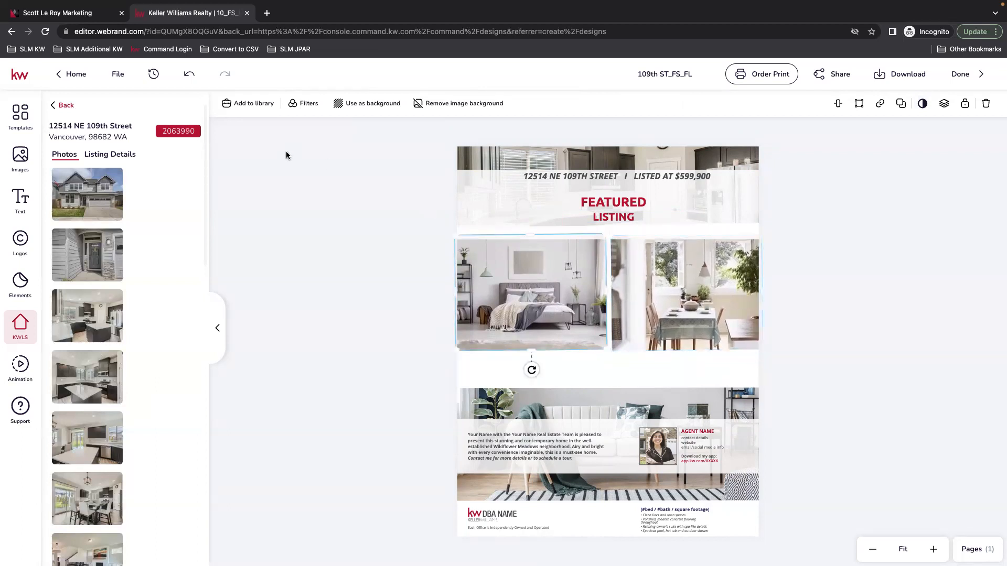
click(77, 177)
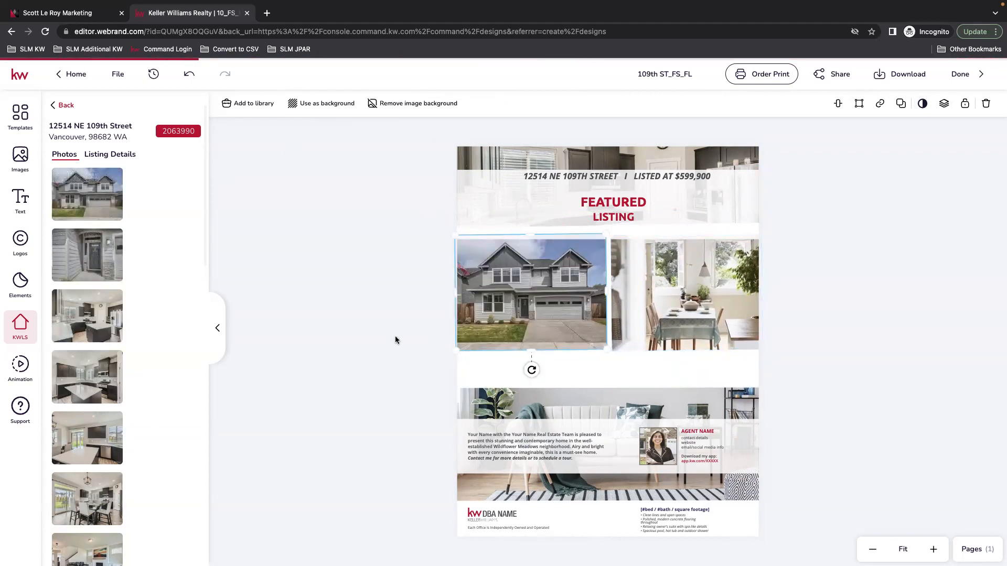
click(726, 304)
scroll(101, 379, down, 1)
scroll(102, 381, down, 5)
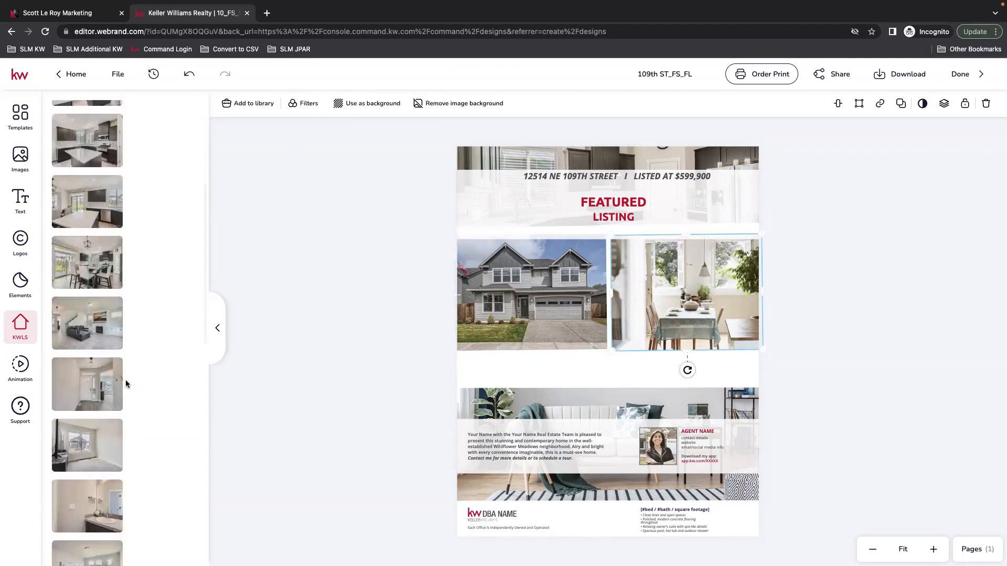
scroll(140, 405, down, 6)
scroll(195, 396, down, 1)
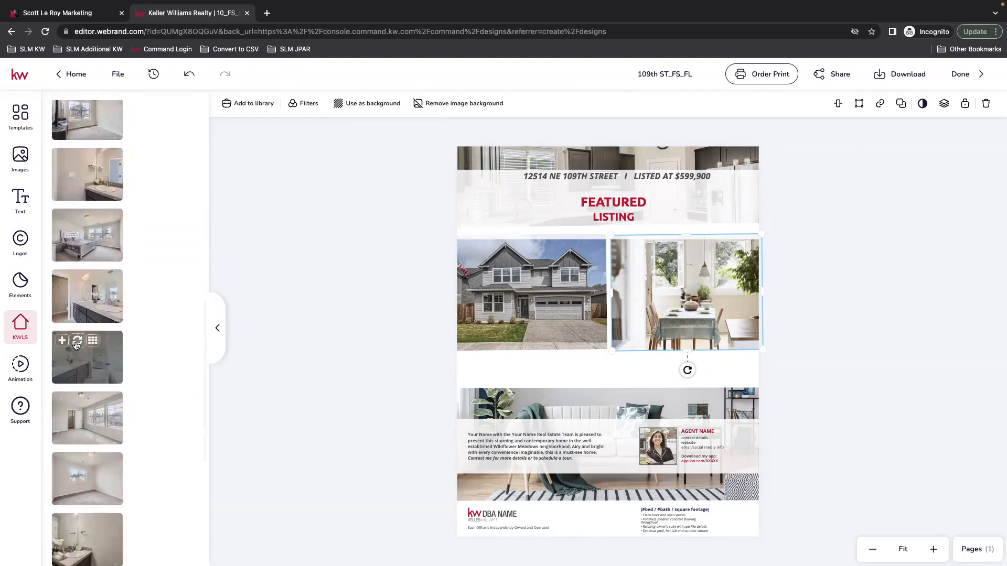
click(77, 342)
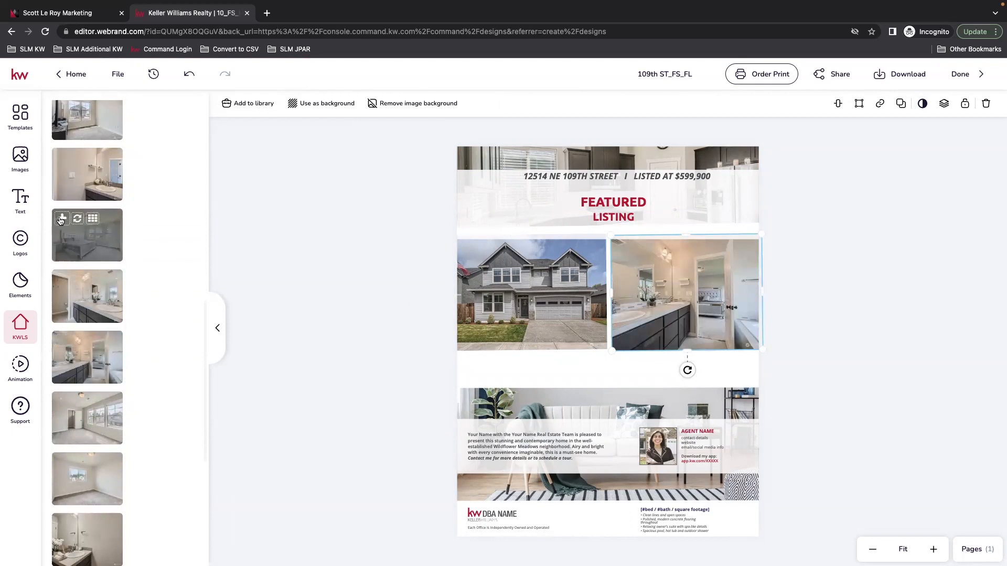
click(61, 221)
drag(560, 313, 559, 242)
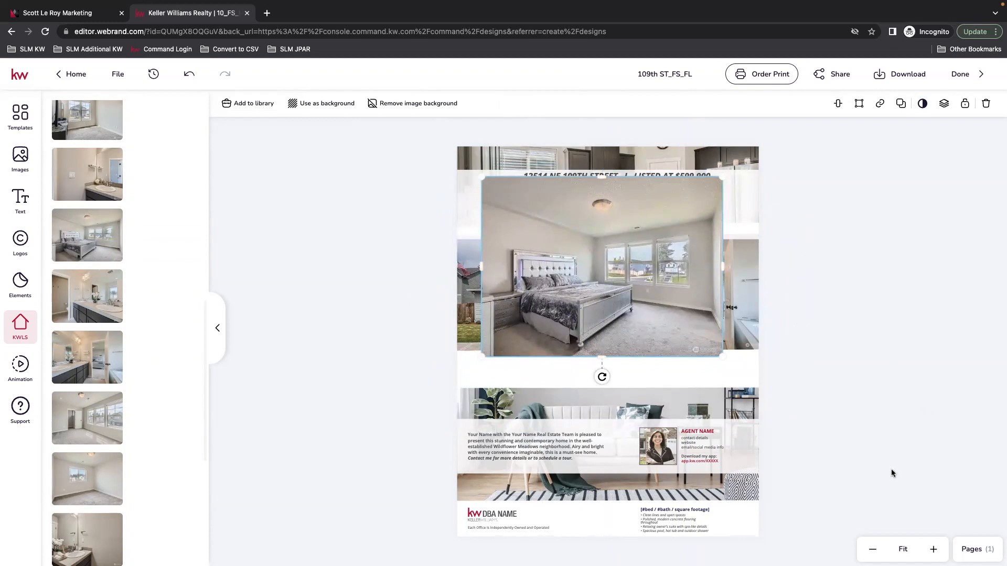
click(933, 549)
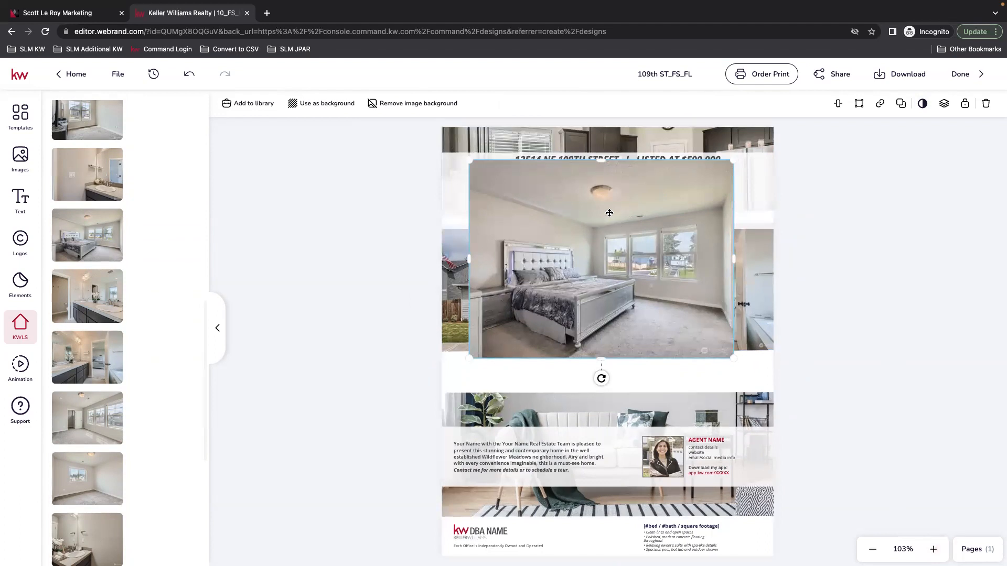
key(Delete)
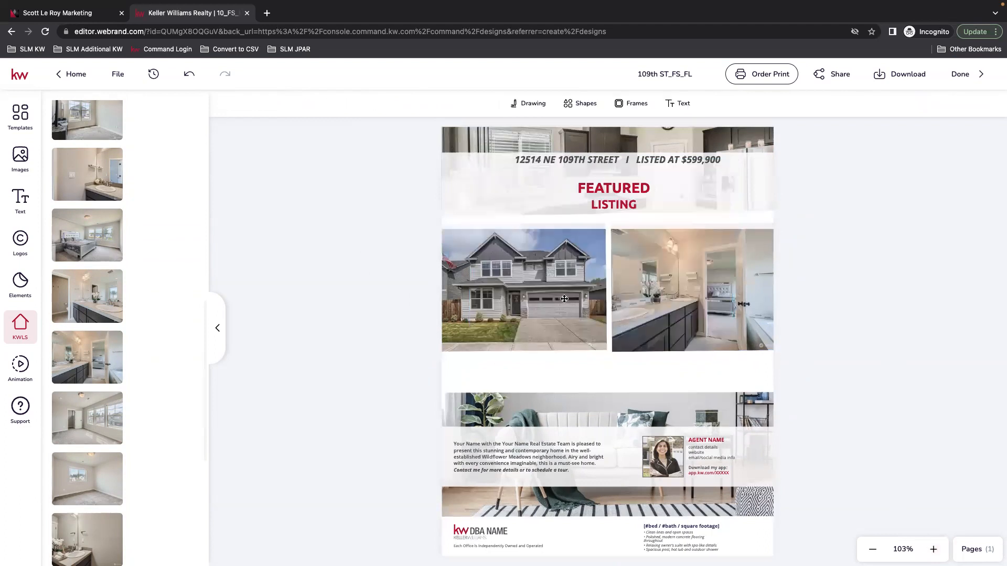
Move the address and price line down close to FEATURED, and lower the translucent band's upper edge to just above it
drag(582, 159, 584, 177)
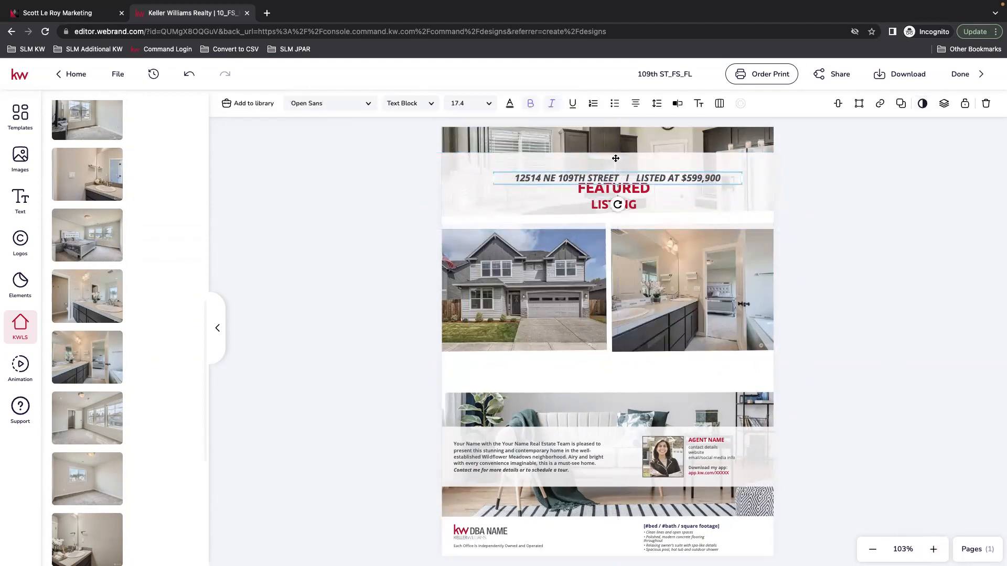
click(769, 163)
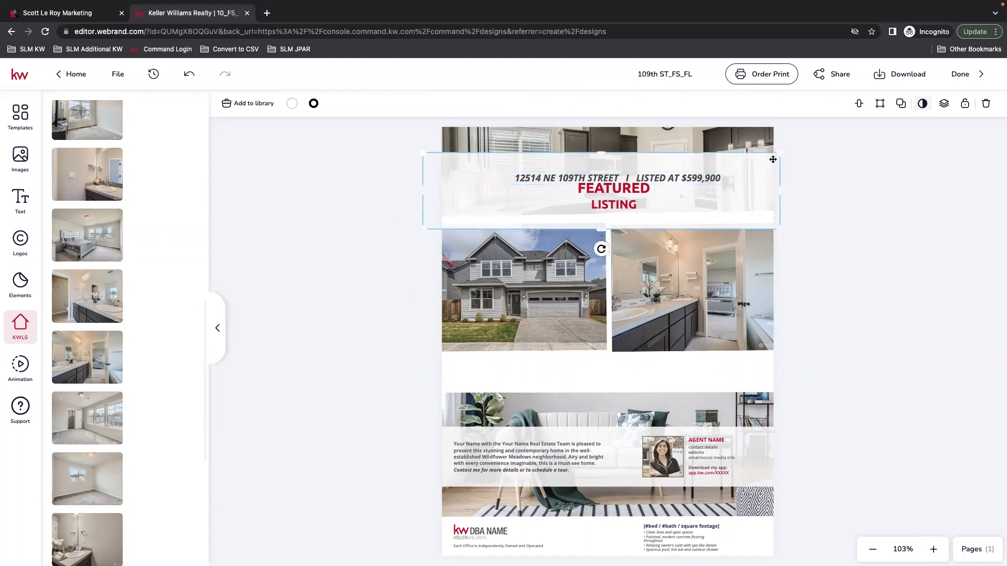
drag(604, 152, 603, 167)
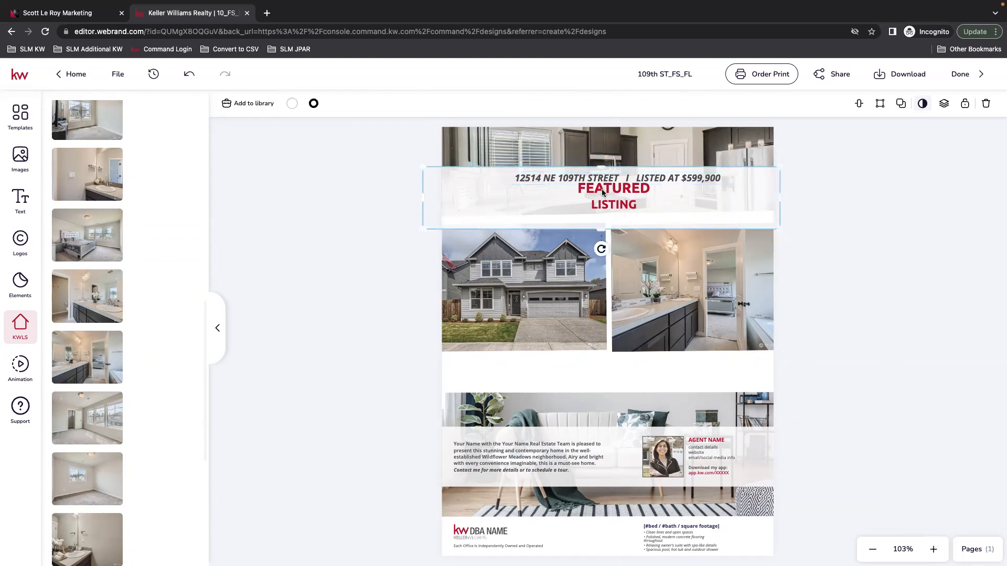
Shift the FEATURED and LISTING headings slightly down so they stack below the address line
click(605, 188)
mouse_move(599, 206)
mouse_down()
mouse_move(590, 209)
mouse_move(604, 194)
mouse_up()
double_click(590, 208)
click(608, 192)
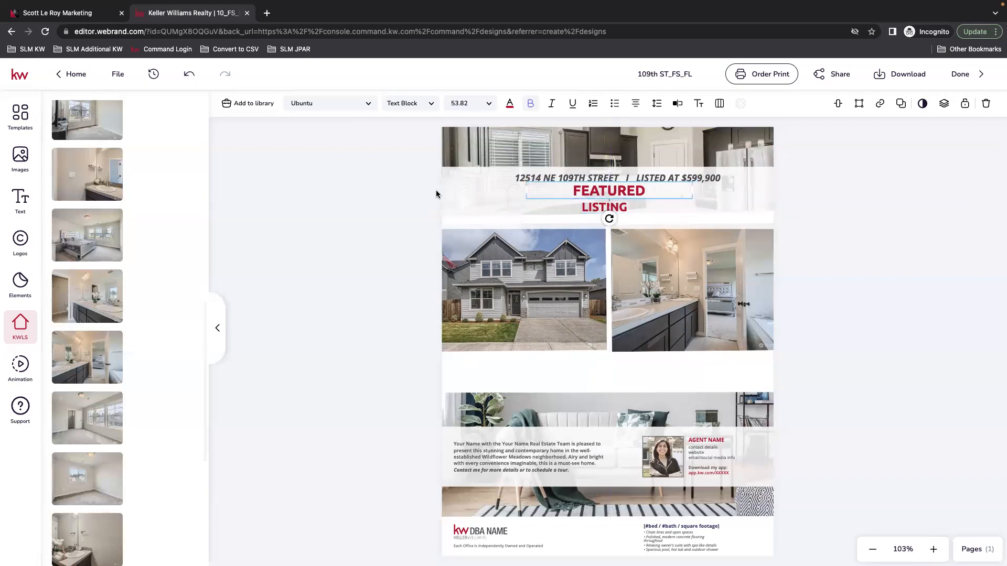
Raise the translucent header band's lower edge so it stops covering the tops of the two photos
click(462, 204)
drag(601, 228, 601, 216)
click(903, 224)
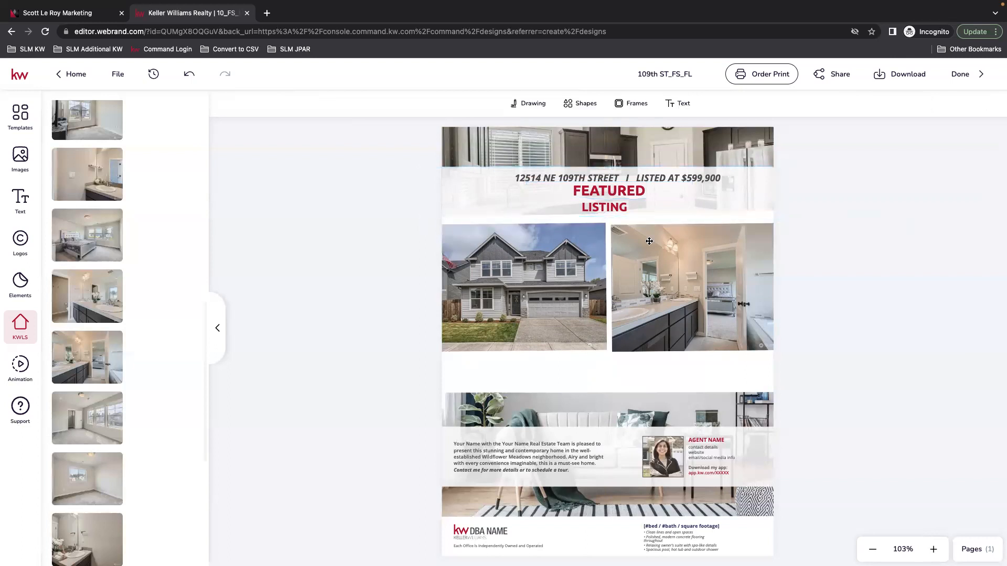
Nudge the bathroom photo upward to close the gap beneath the header band
click(709, 280)
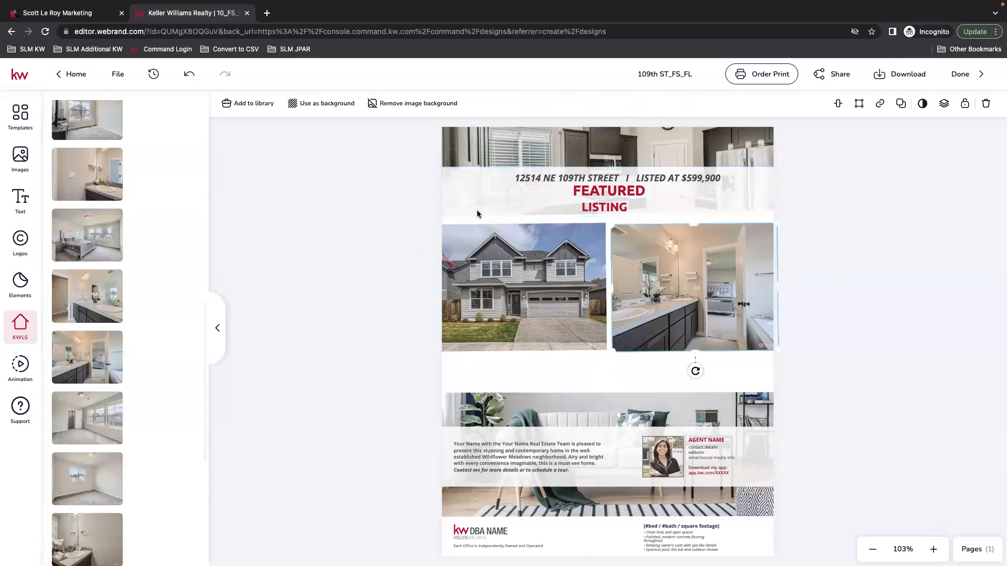
key(Up)
key(Up)
key(Up)
key(Up)
key(Up)
key(Up)
key(Up)
key(Up)
key(Up)
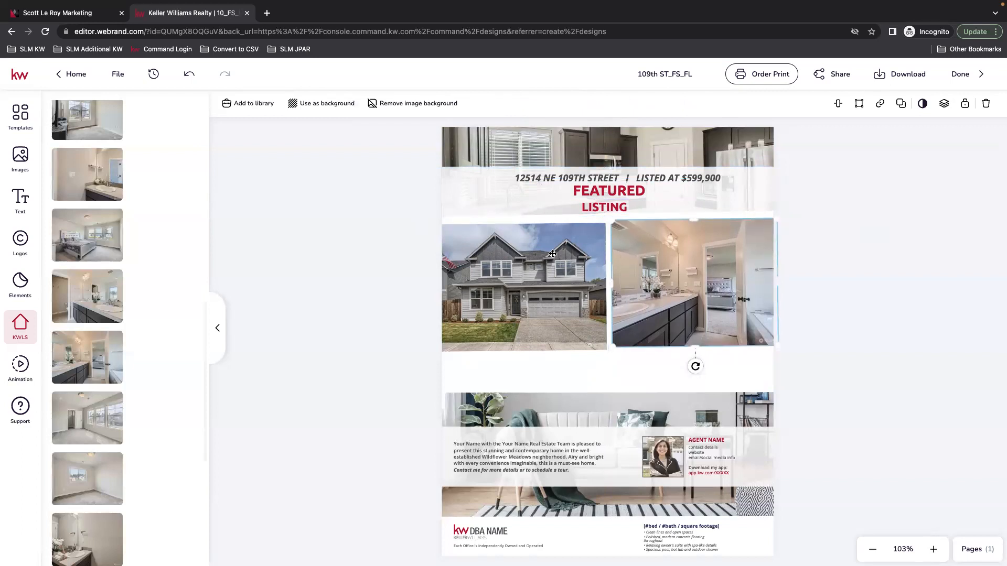
Nudge the house exterior photo upward until it lines up with the bathroom photo
click(512, 279)
key(Up)
key(Up)
key(Up)
key(Up)
key(Up)
key(Up)
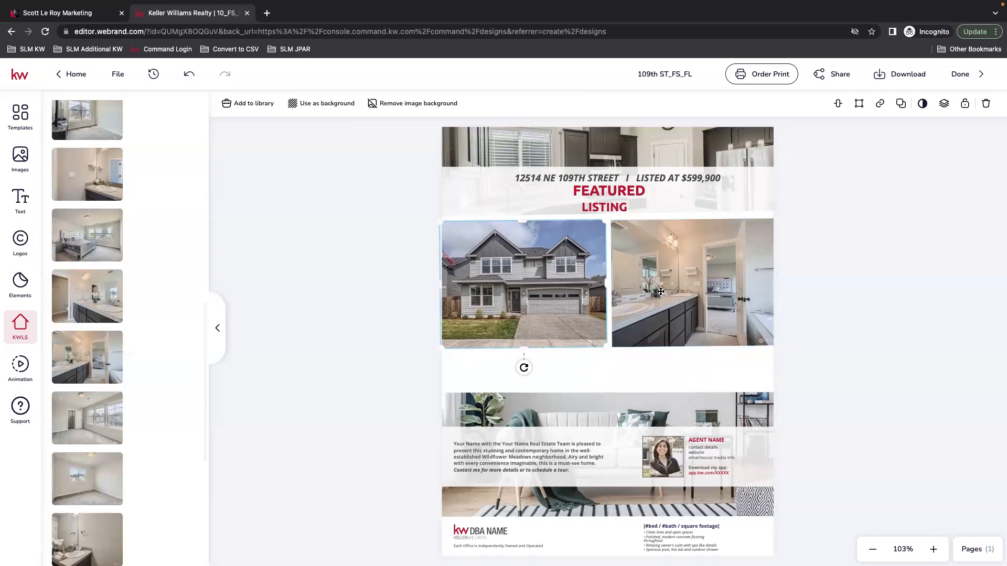
click(804, 351)
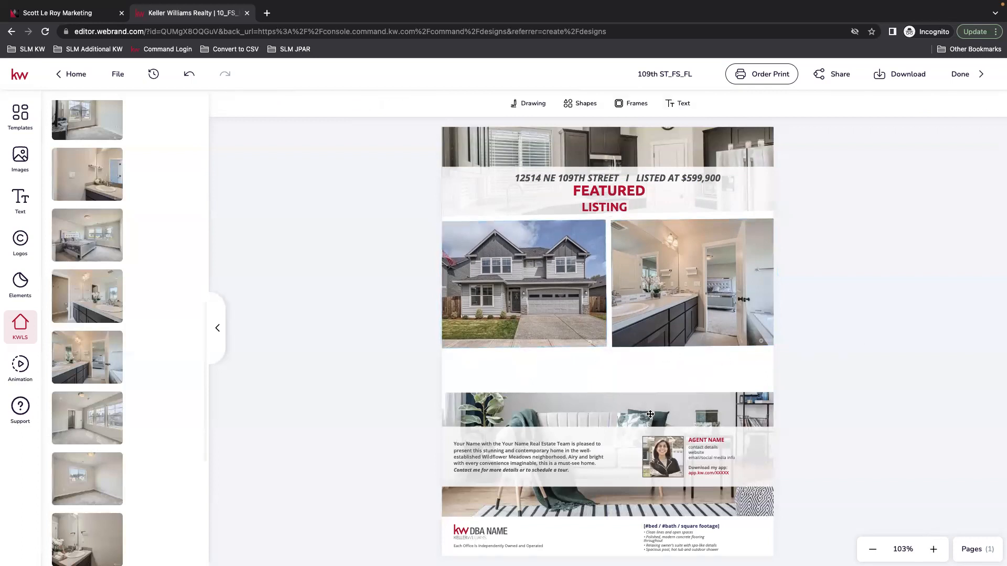
Nudge the "Contact me for more details or to schedule a tour." line down, away from the description paragraph
click(649, 414)
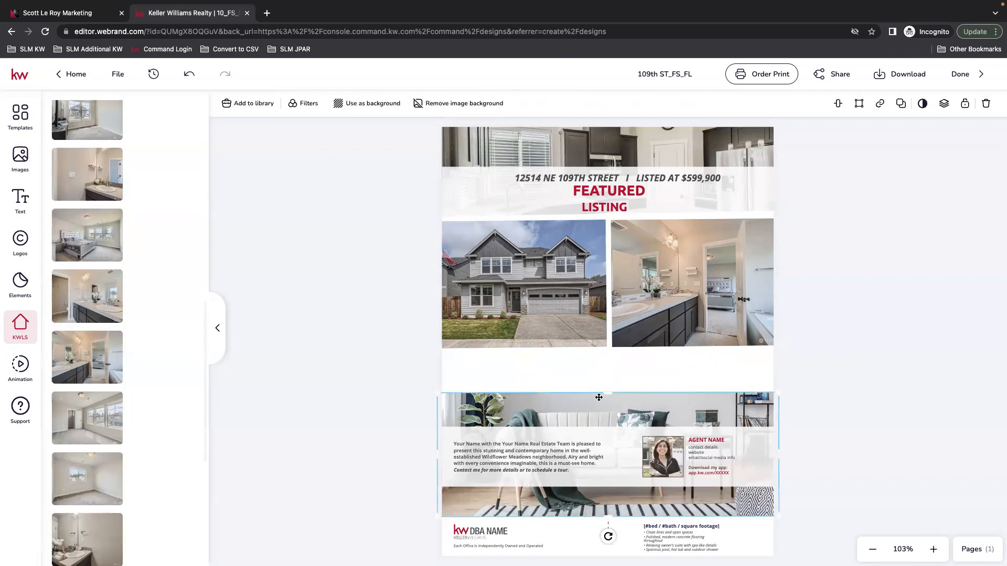
click(545, 457)
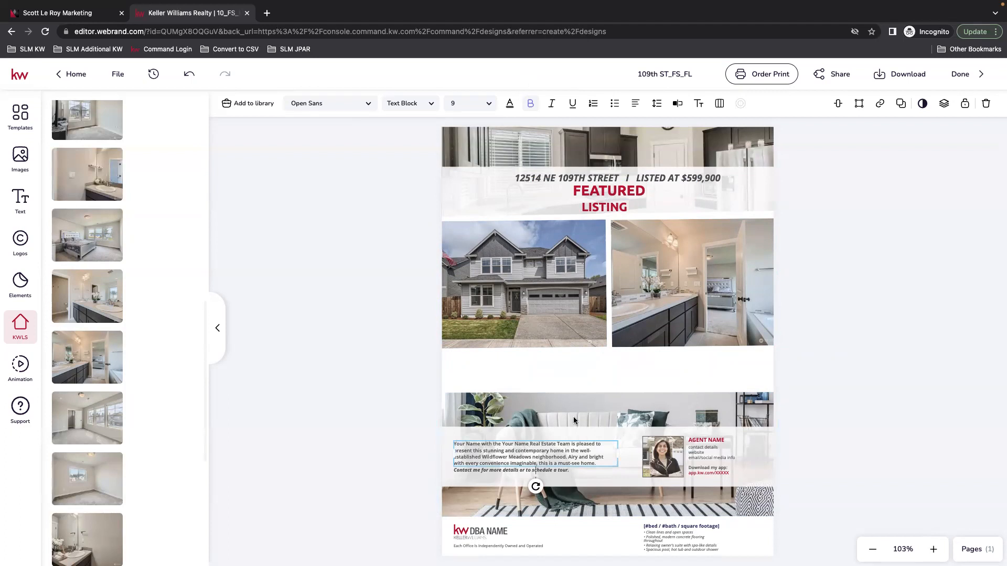
click(933, 549)
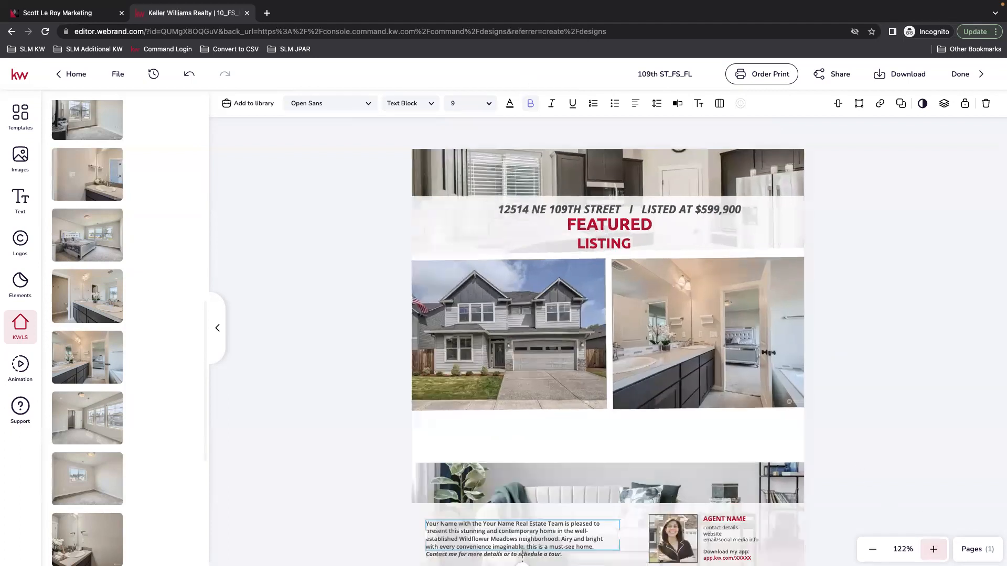
click(934, 549)
click(934, 549)
scroll(671, 462, down, 4)
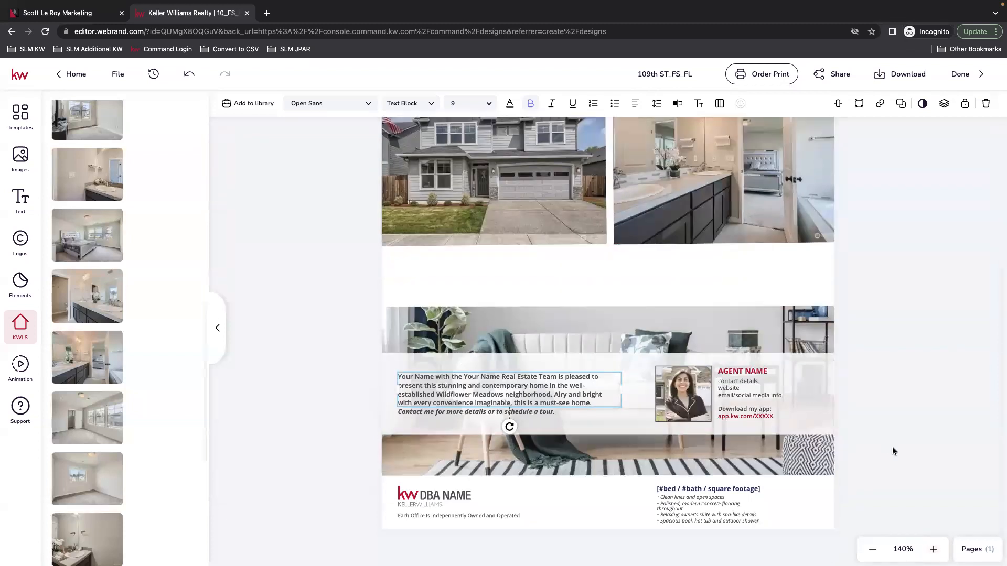
click(933, 549)
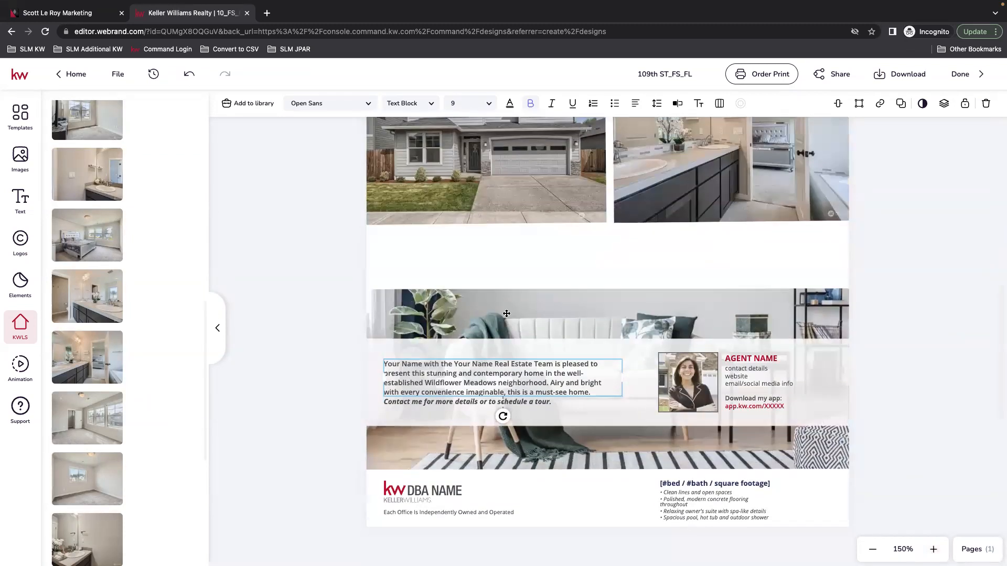
click(491, 402)
key(Down)
key(Down)
key(Down)
key(Down)
key(Down)
key(Down)
key(Down)
key(Down)
key(Down)
key(Down)
key(Down)
key(Down)
key(Down)
key(Down)
key(Down)
key(Down)
key(Down)
key(Down)
key(Down)
Replace the placeholder description paragraph with the listing's Property Description from its listing details
click(462, 379)
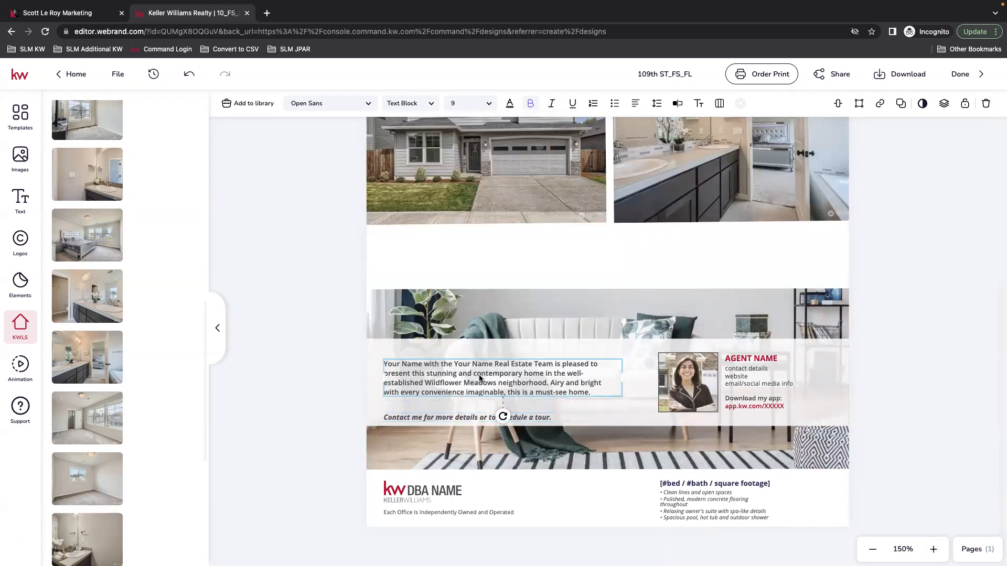
scroll(599, 258, up, 1)
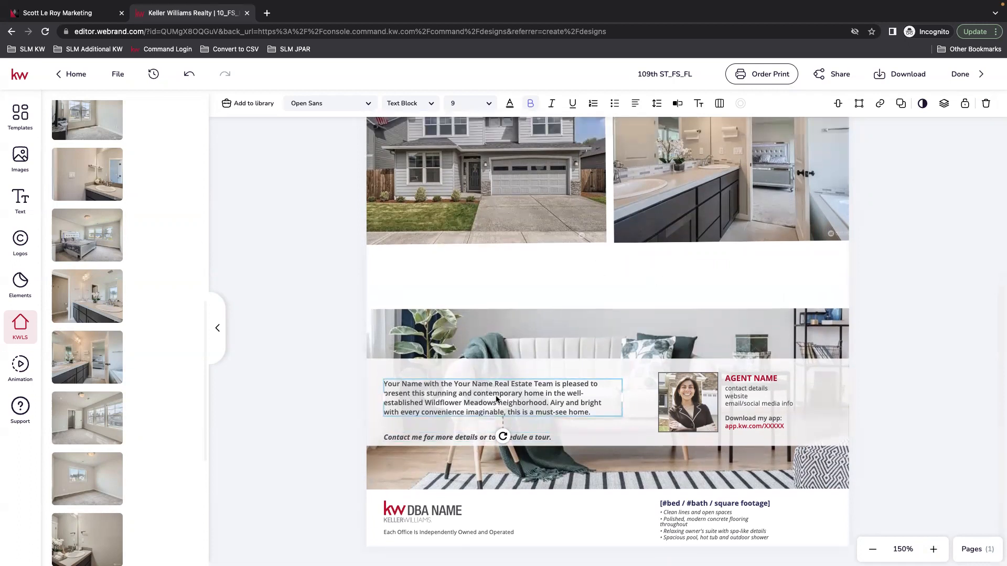
scroll(144, 303, up, 10)
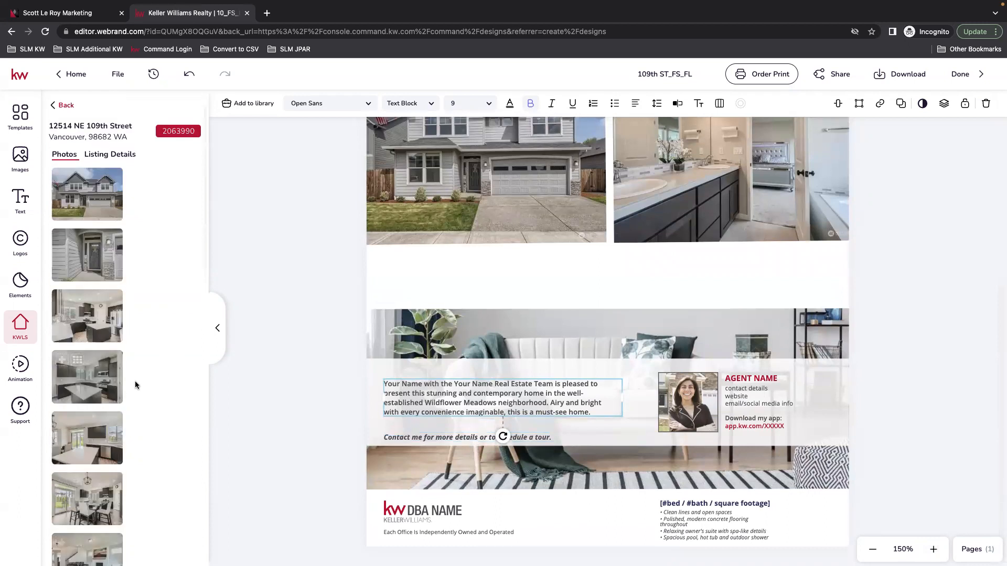
click(124, 156)
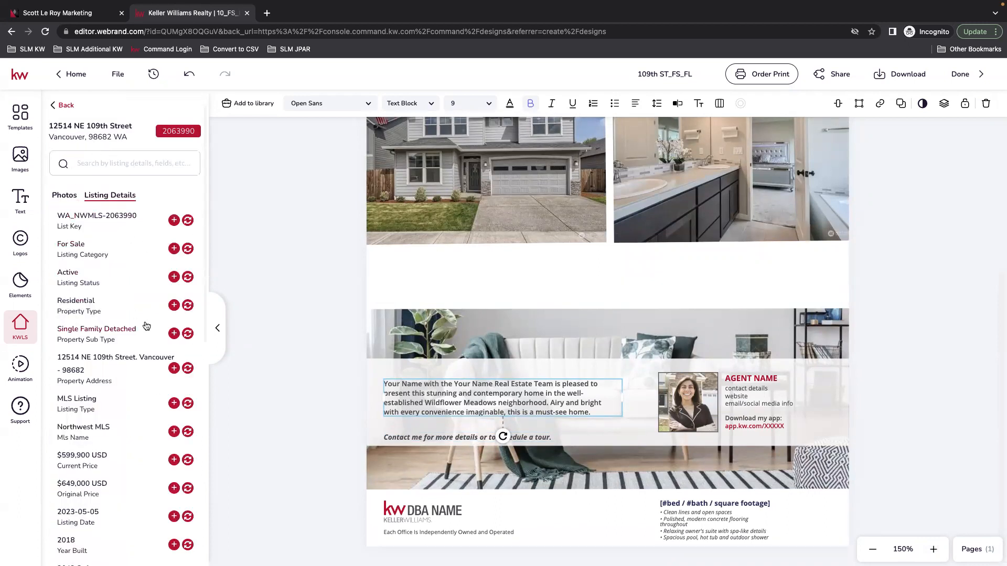
scroll(128, 417, down, 8)
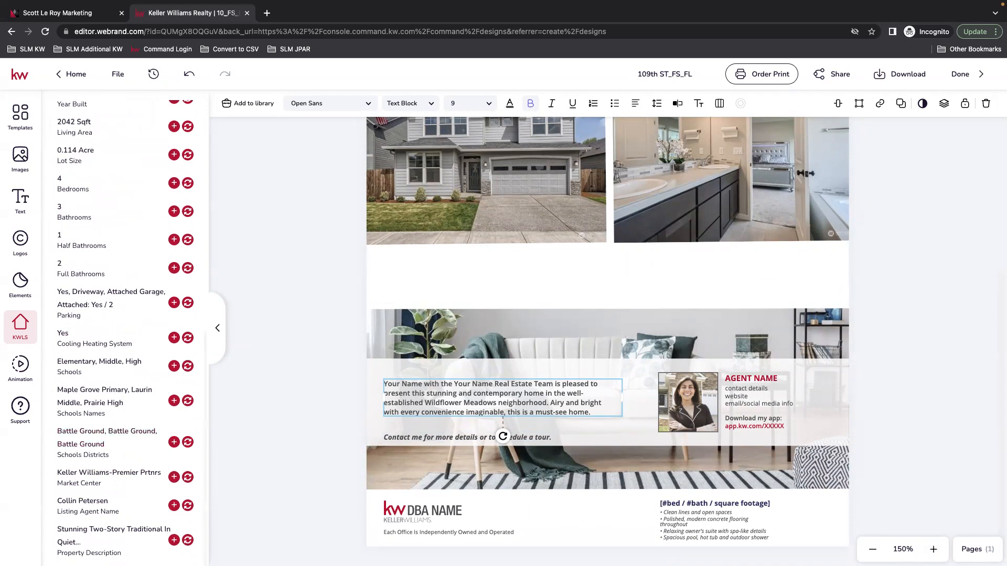
click(188, 540)
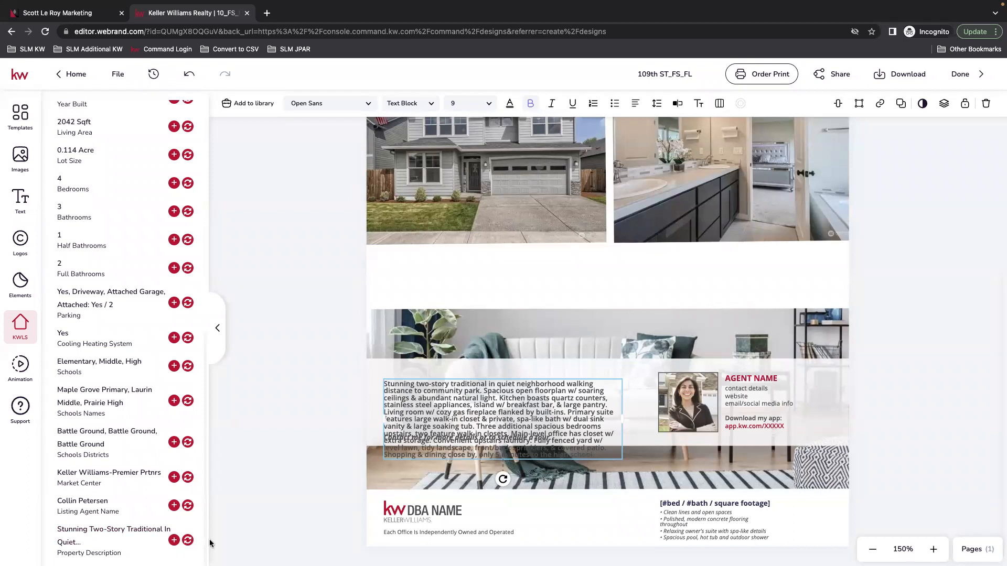
Move the property description to the band's upper left and widen its text box almost to the agent photo
drag(462, 406, 453, 387)
drag(614, 398, 652, 396)
drag(523, 404, 522, 408)
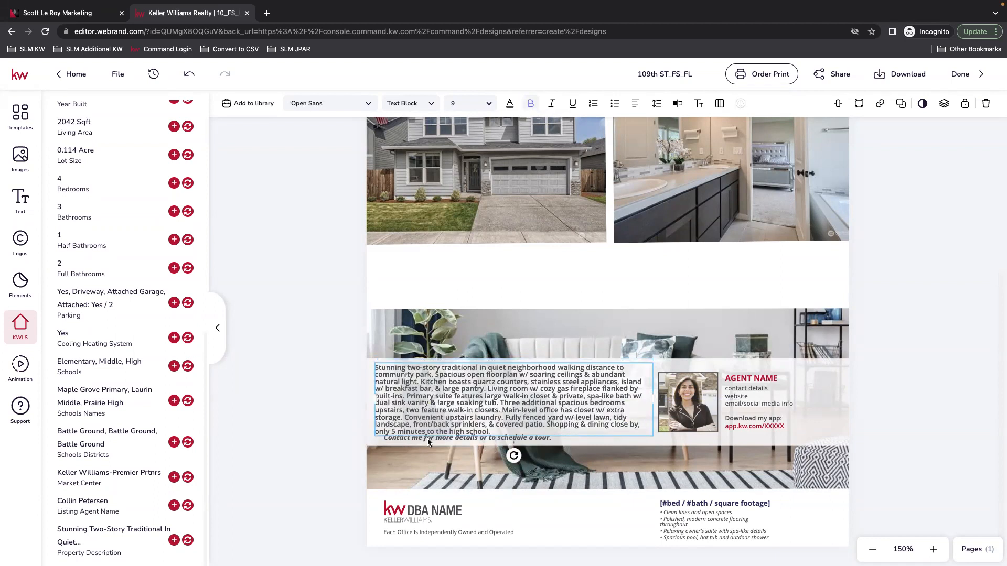
Position the "Contact me for more details or to schedule a tour." line just below the description, aligned with its left edge
drag(428, 442, 432, 447)
key(Left)
key(Left)
key(Left)
key(Left)
key(Left)
key(Left)
key(Left)
key(Left)
key(Left)
key(Left)
key(Left)
key(Left)
key(Down)
key(Down)
key(Left)
key(Left)
key(Left)
key(Left)
key(Left)
key(Left)
key(Left)
key(Left)
key(Right)
key(Right)
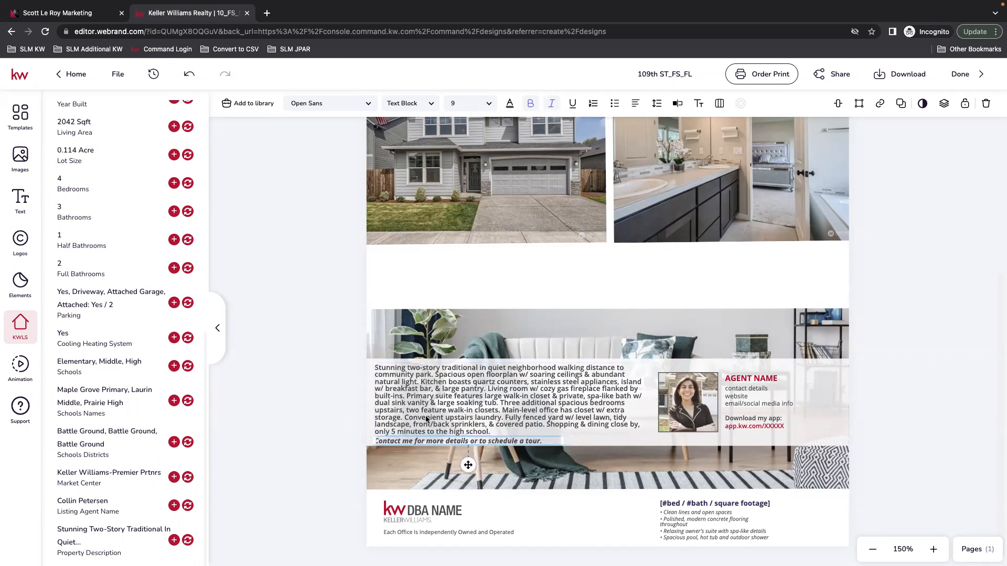
Shorten the property description to end after "dual sink vanity & large soaking tub." and move the contact line up closer beneath it
click(426, 418)
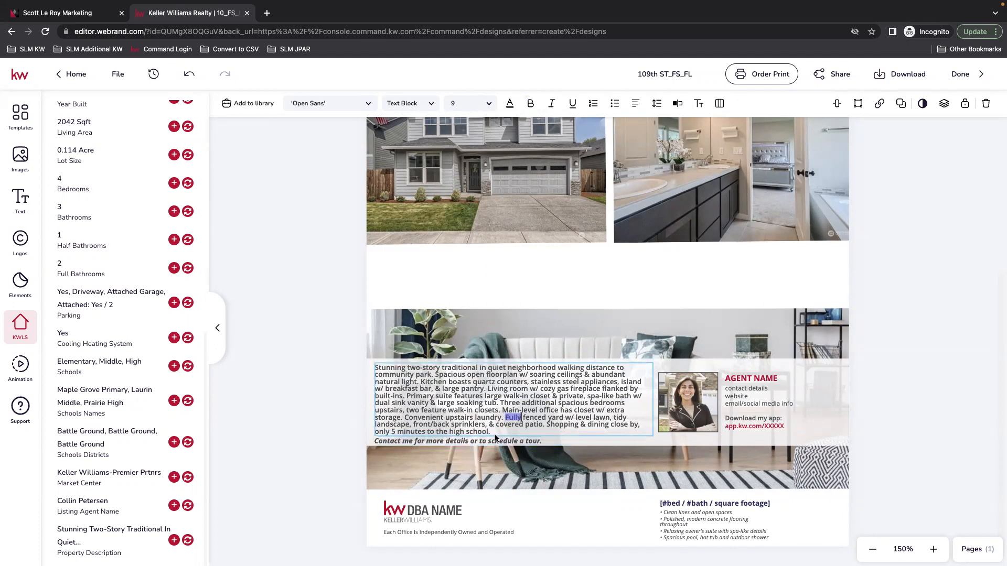
click(507, 397)
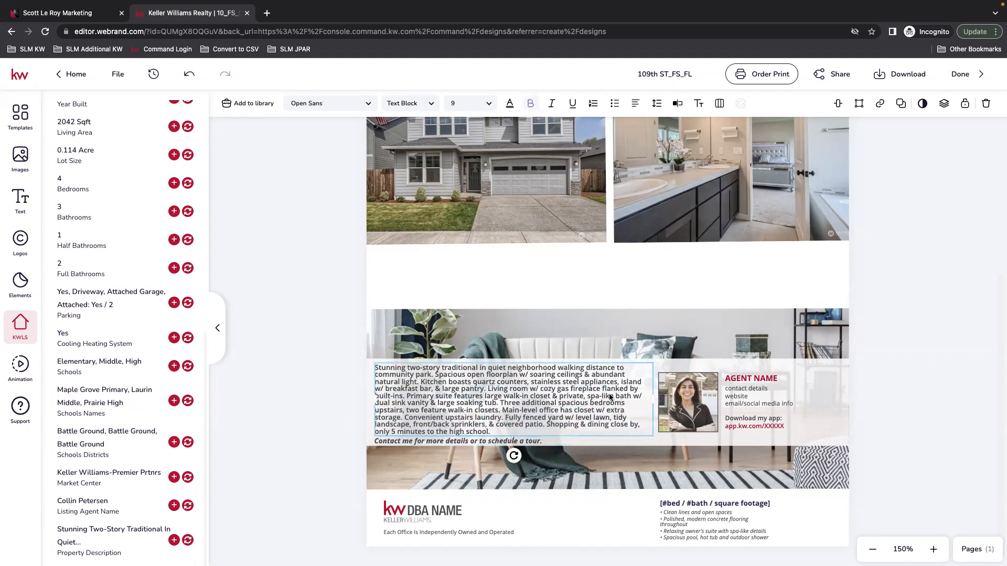
key(Right)
key(Right)
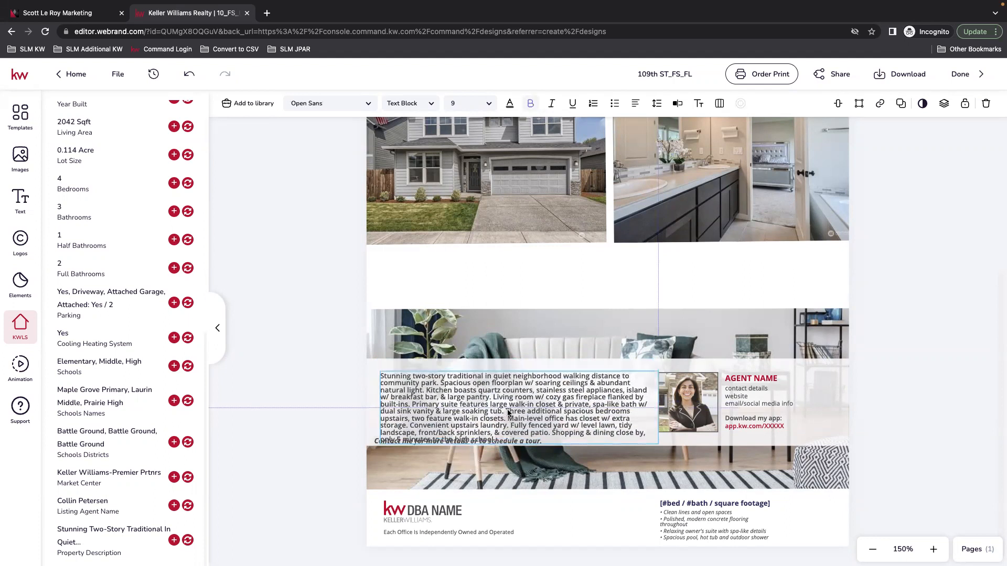
double_click(498, 431)
click(497, 431)
drag(497, 431, 502, 404)
key(BackSpace)
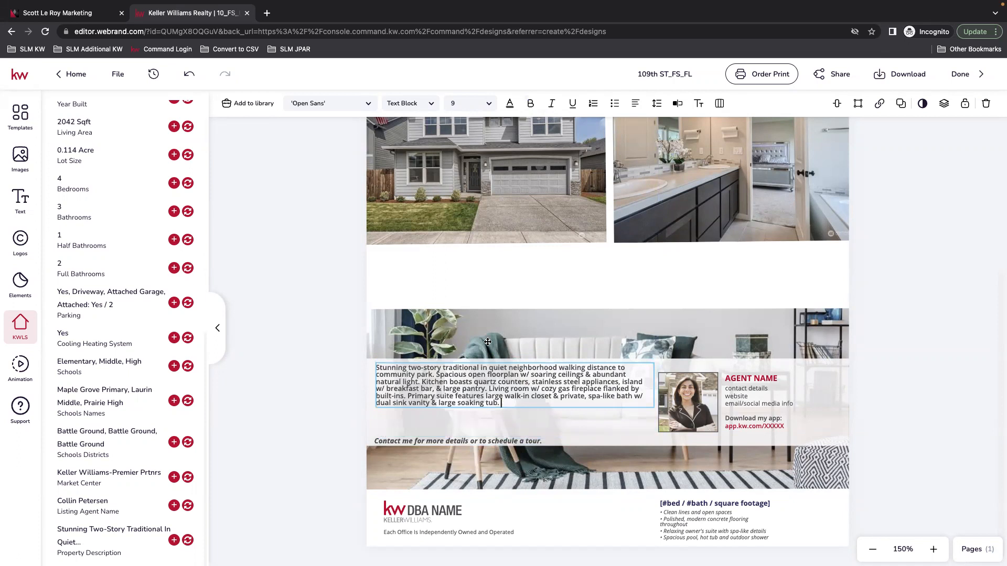
drag(471, 417, 465, 430)
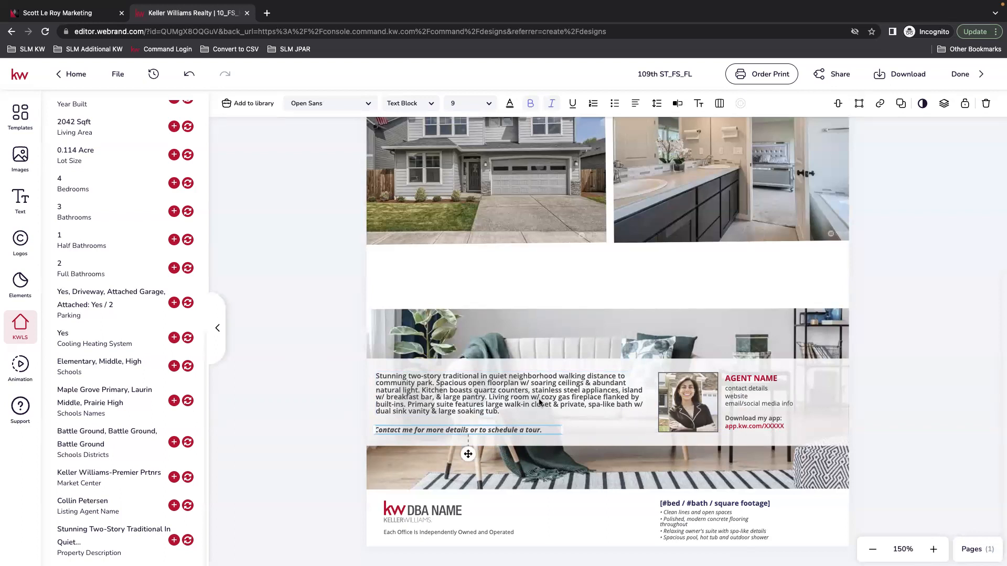
Leave the KWLS listing details and view the sources for adding and uploading images
click(686, 392)
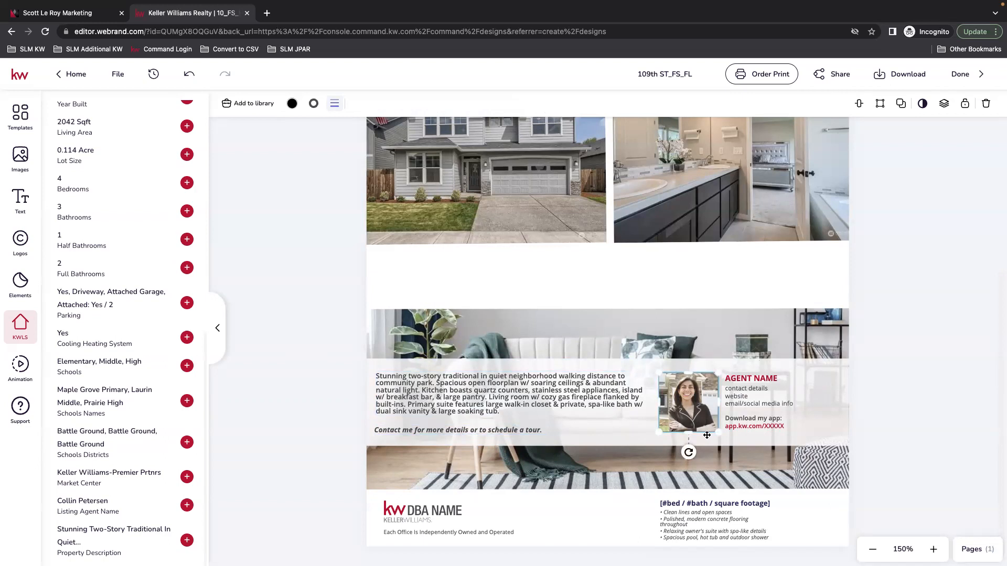
scroll(168, 336, up, 10)
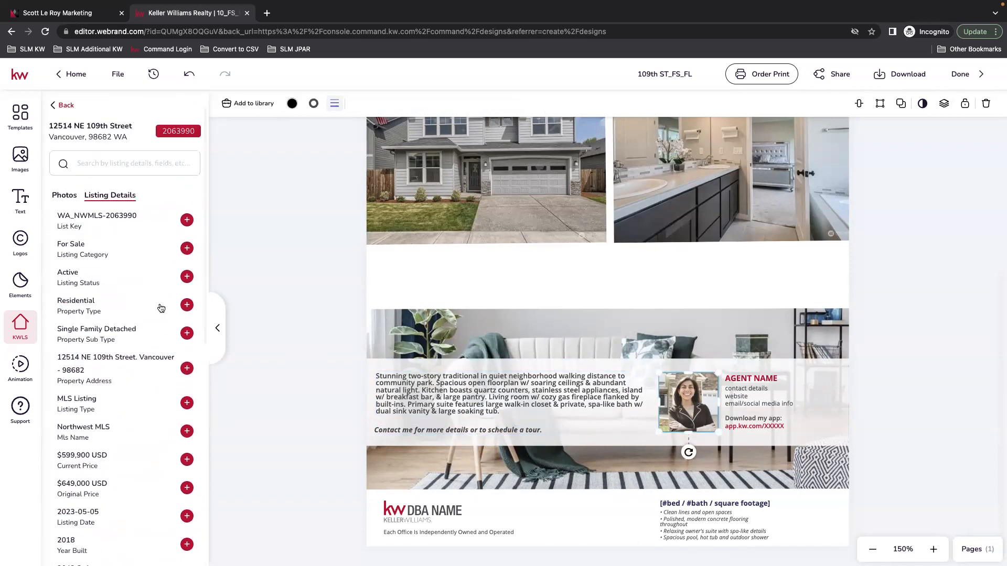
click(64, 106)
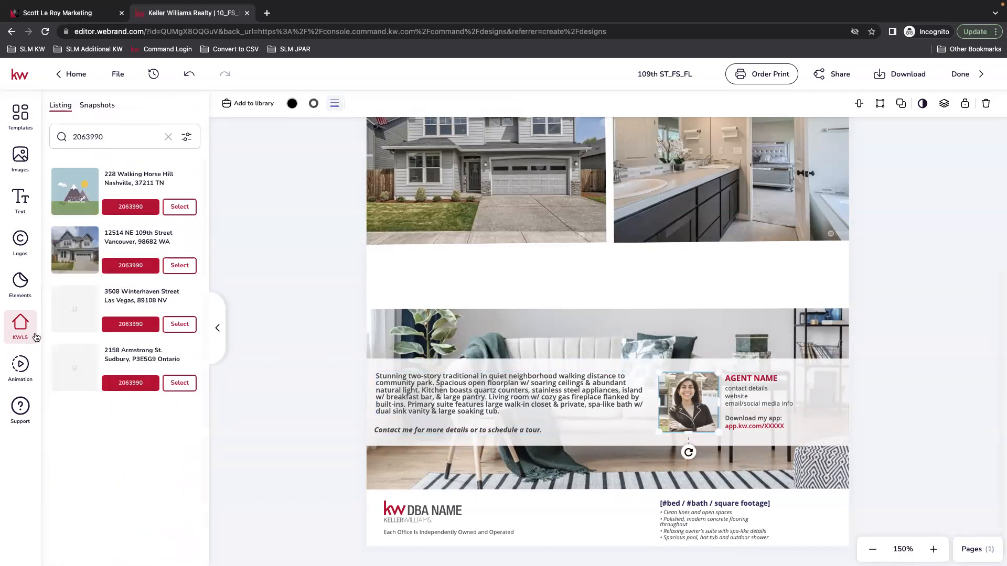
click(20, 158)
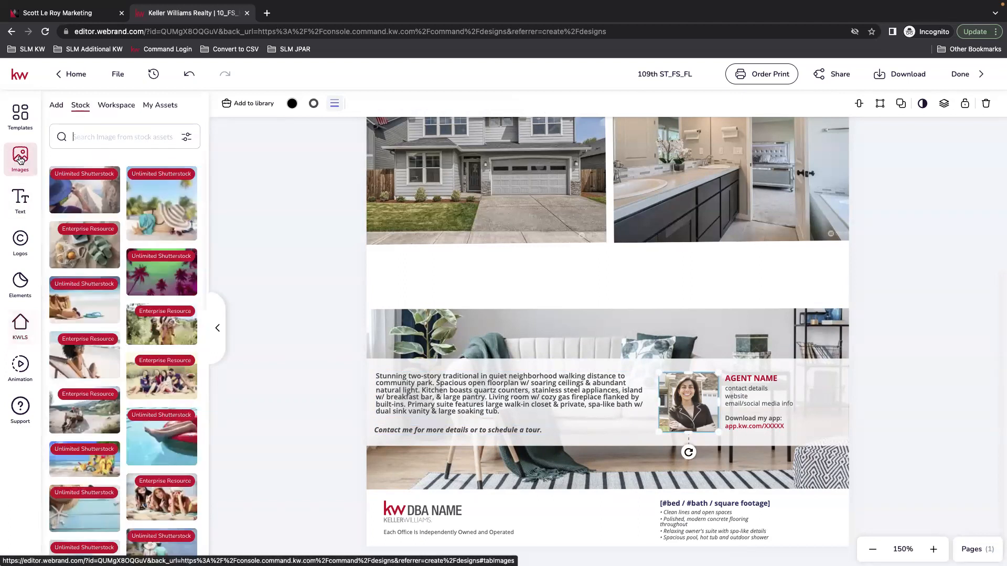
click(56, 105)
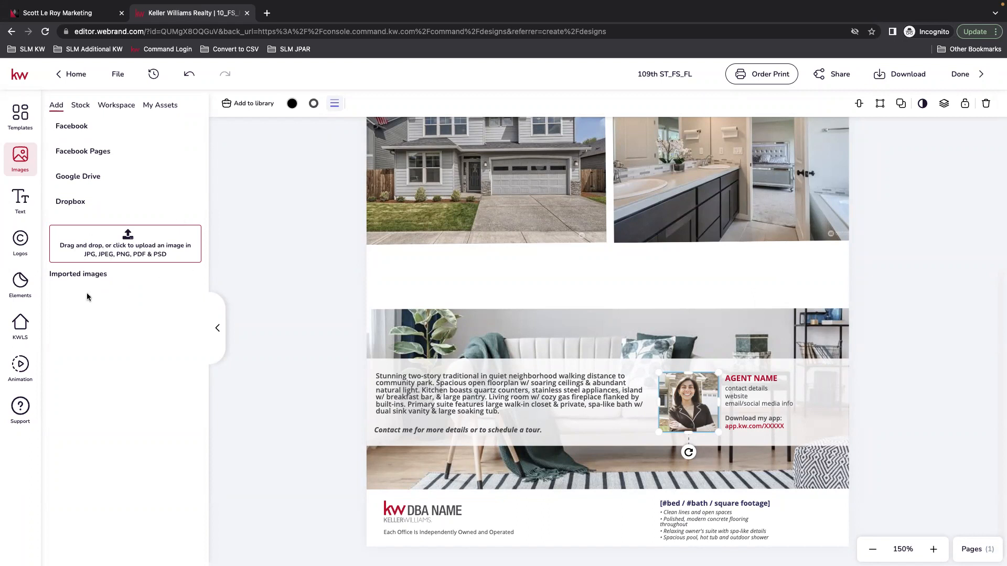
Examine the stock image library's filter options and the plan labels on its images
click(81, 107)
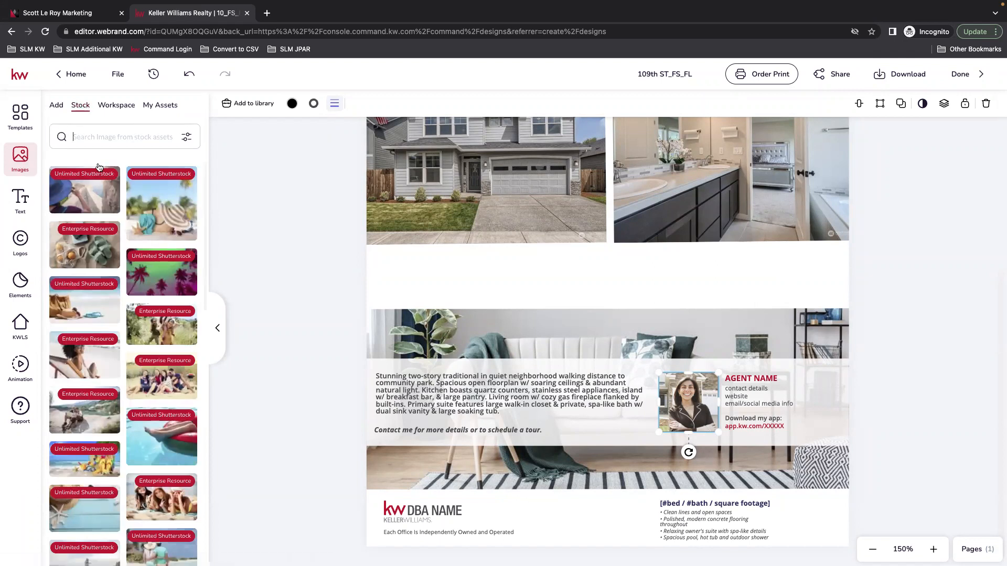
click(186, 137)
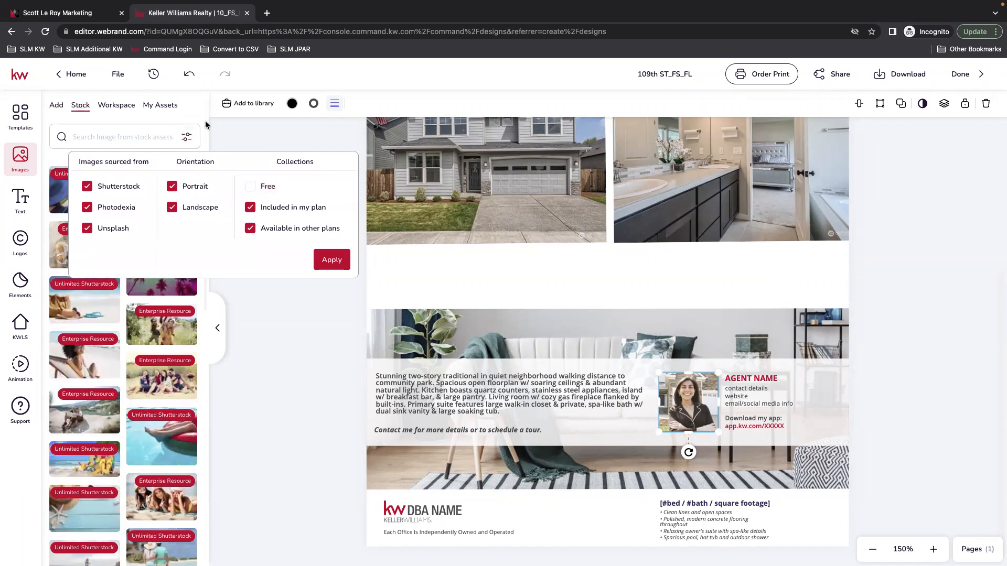
click(206, 125)
mouse_move(179, 199)
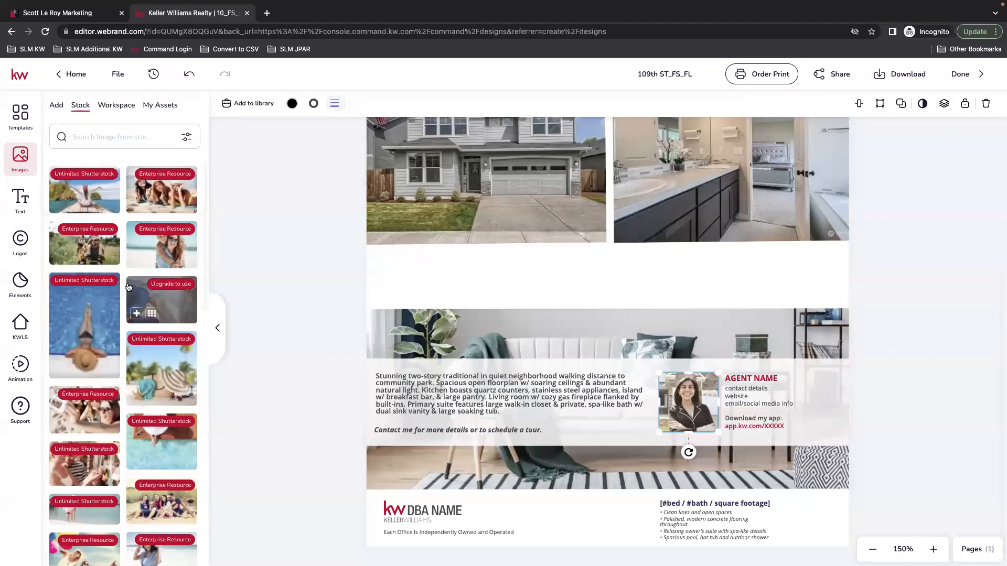
mouse_move(97, 371)
mouse_move(186, 351)
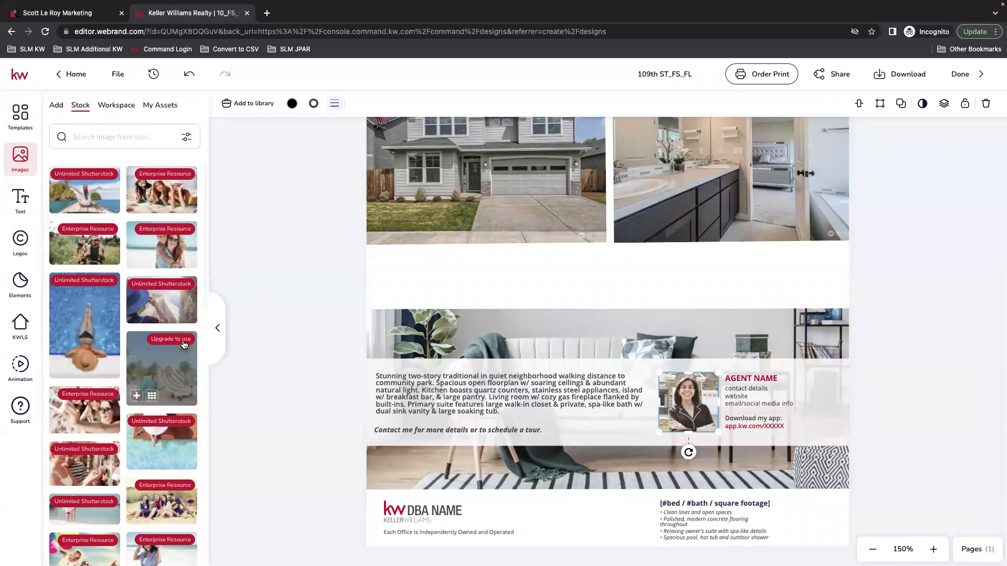
mouse_move(175, 180)
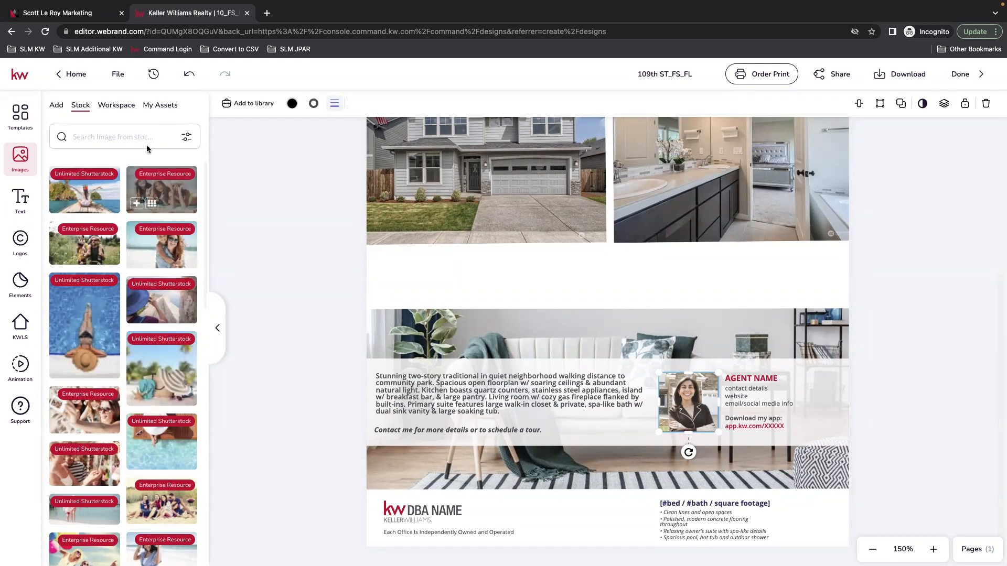
Dismiss the design guide and look through the Market Expert, Misc and House Interiors folders of the Workspace images
click(114, 107)
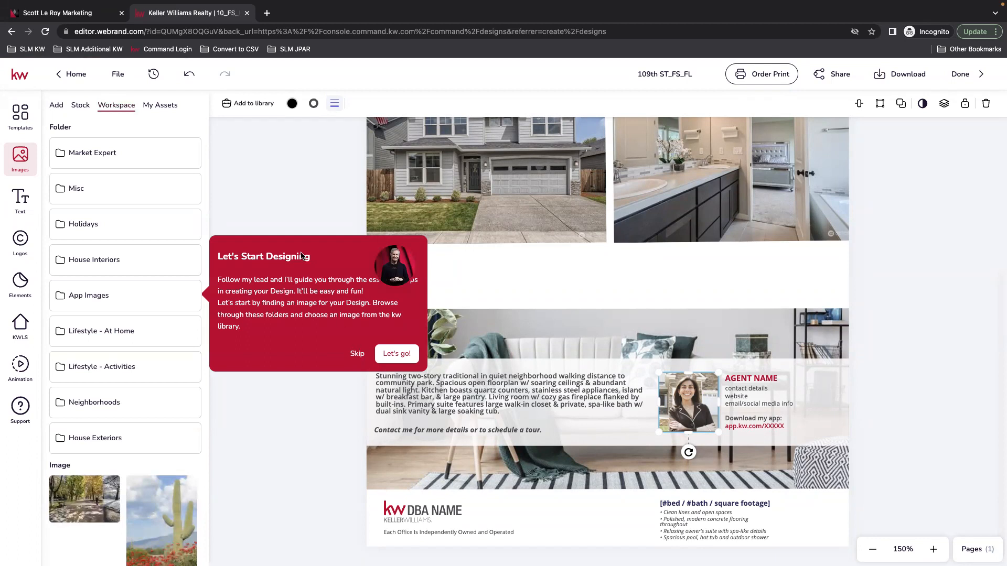
click(357, 354)
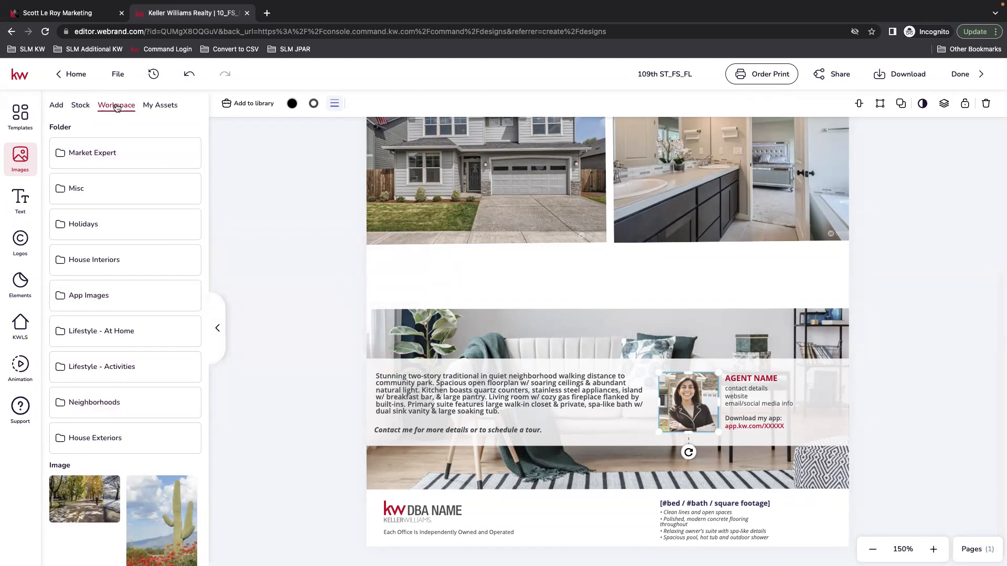
click(107, 156)
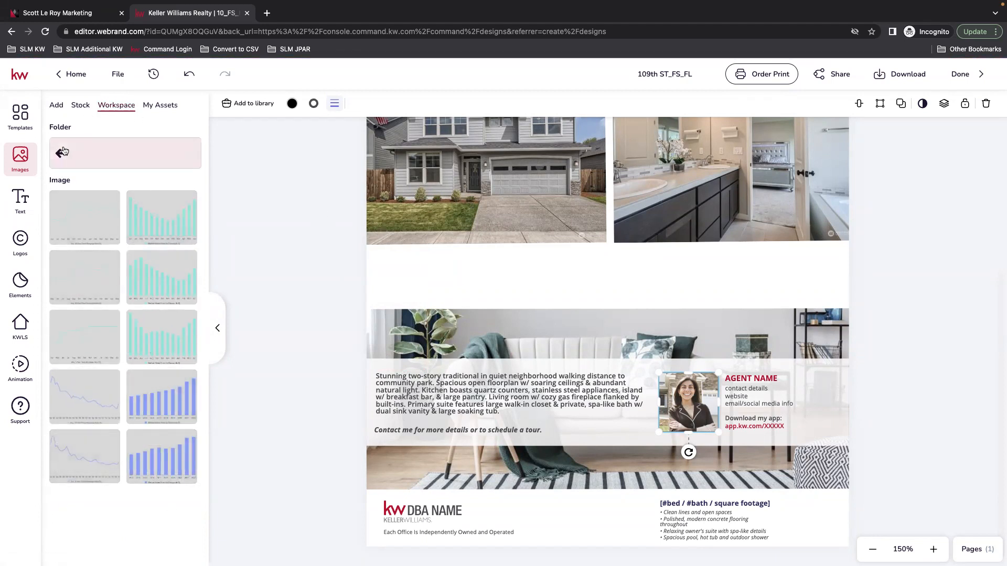
click(79, 153)
click(88, 190)
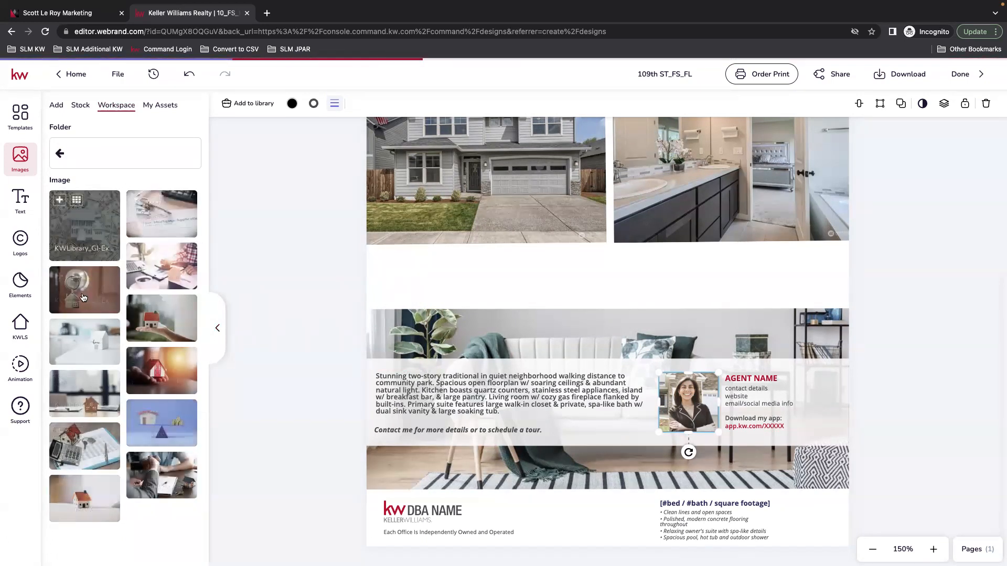
click(60, 154)
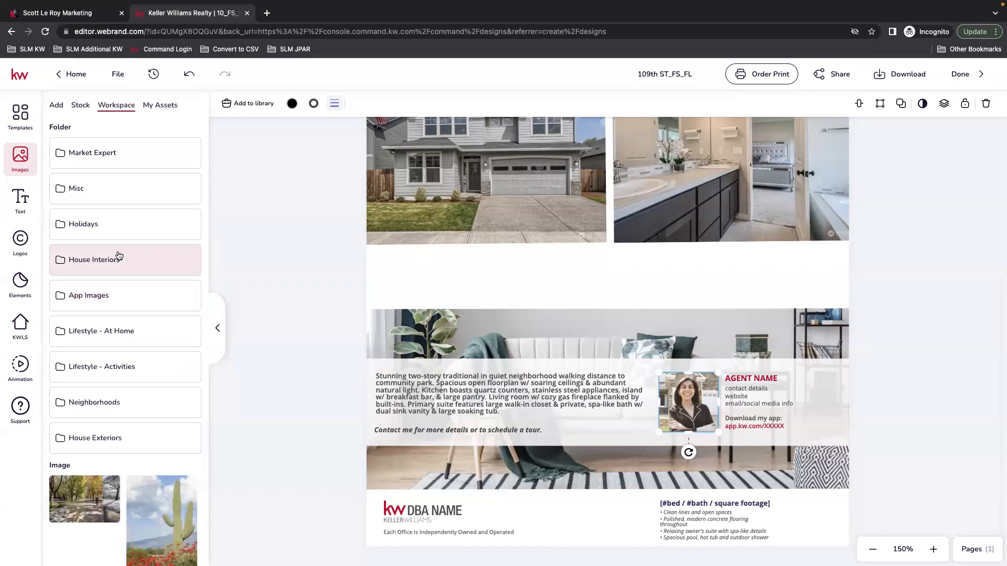
click(86, 260)
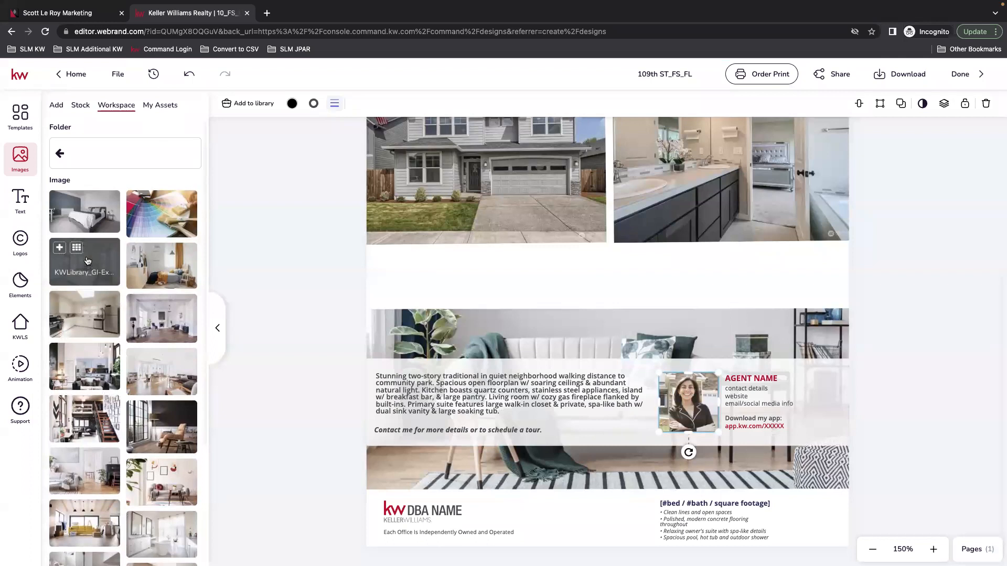
click(58, 164)
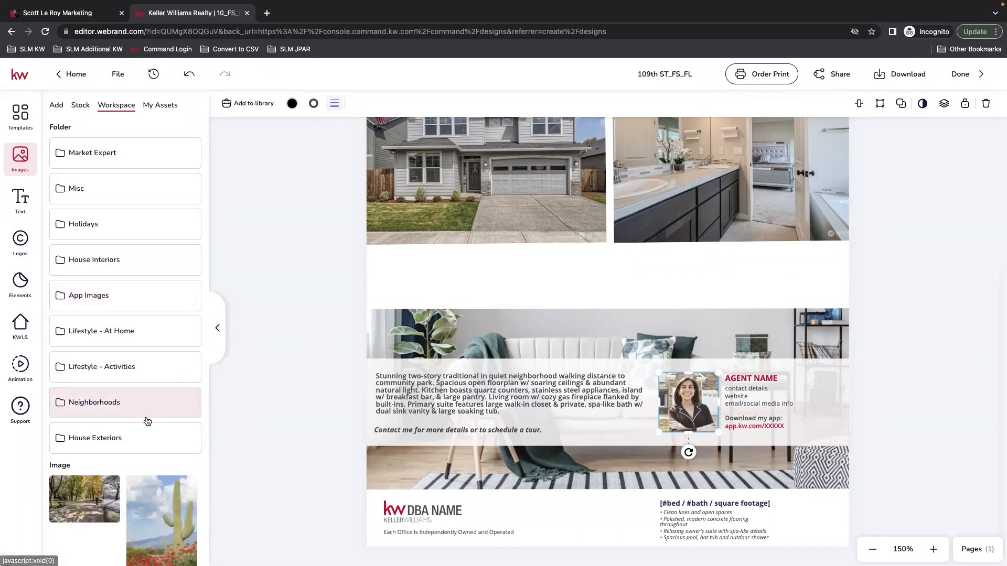
Replace the sofa photo behind the description band with the grey-sofa living room image from the Workspace's House Interiors folder
click(638, 339)
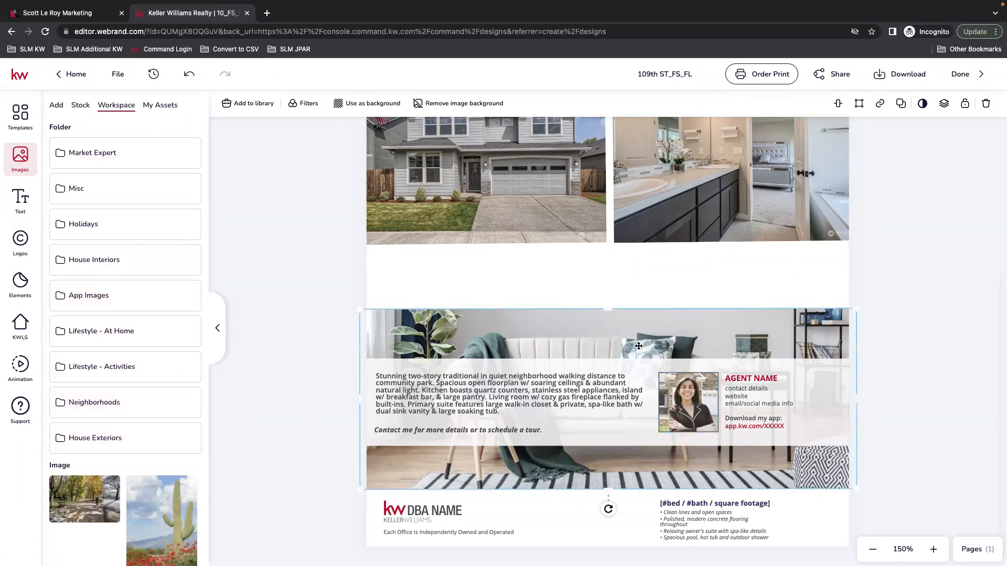
click(112, 260)
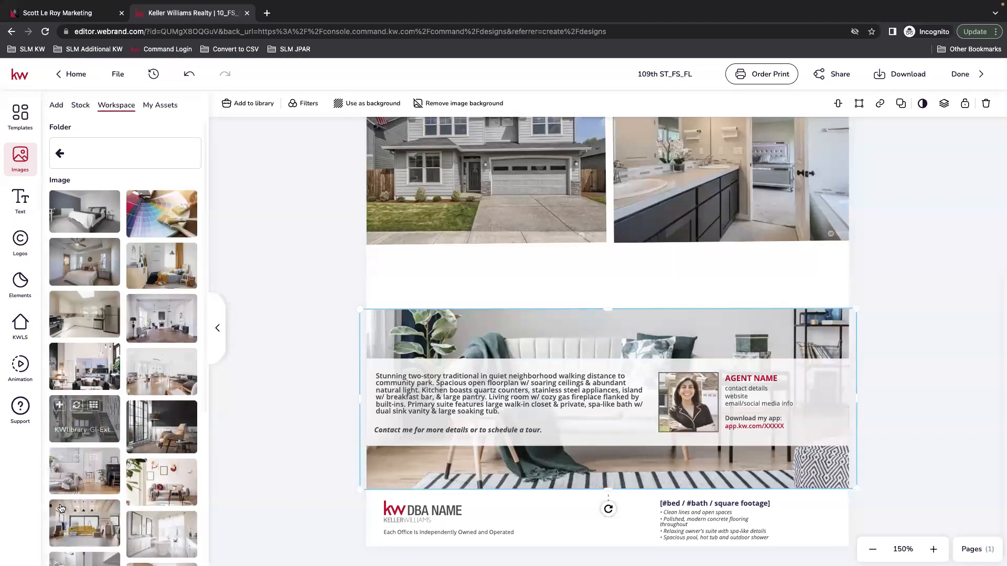
click(79, 472)
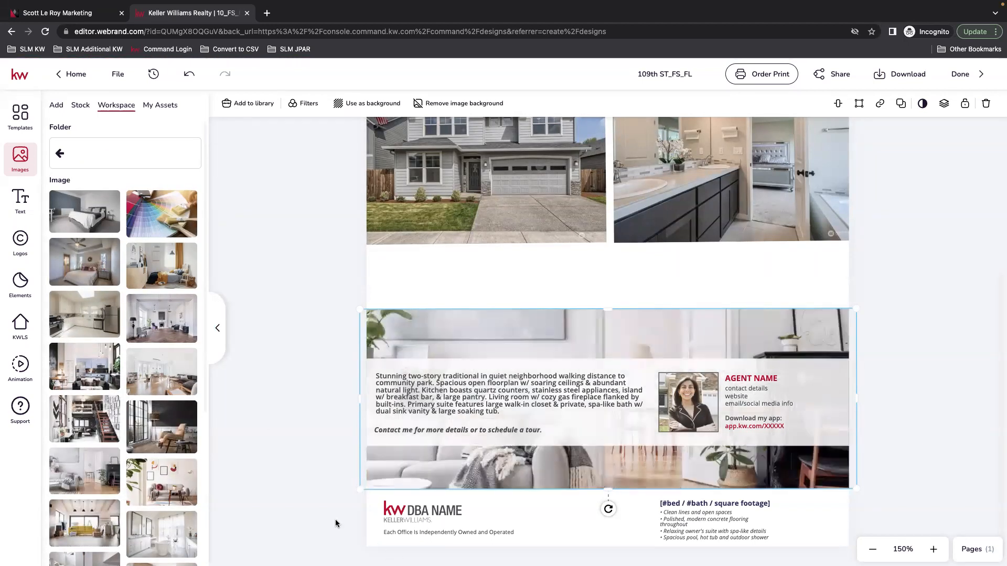
click(299, 359)
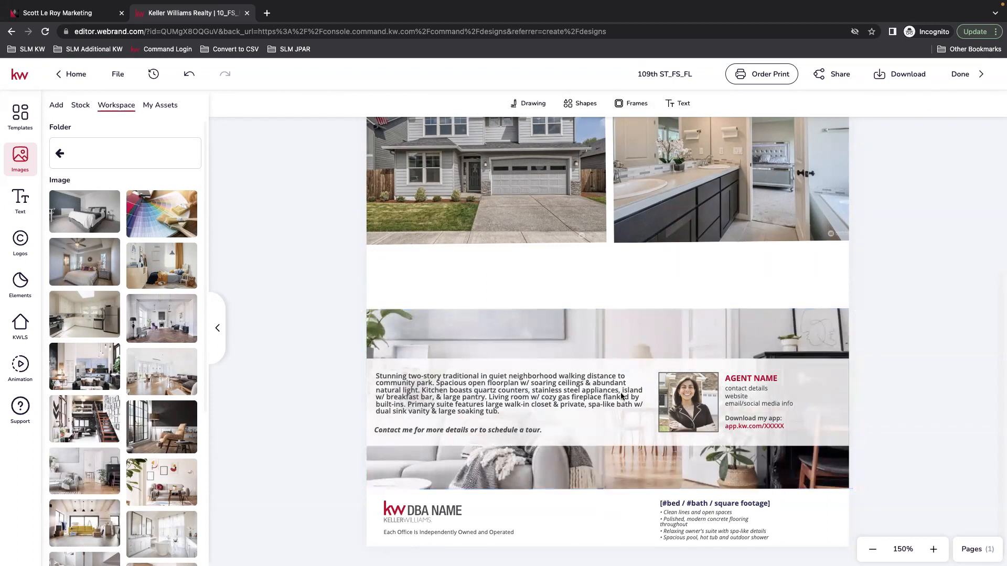
Try to use IMG_9017.PNG from My Assets as the agent photo, and delete the large separate copy placed on the flier
click(159, 106)
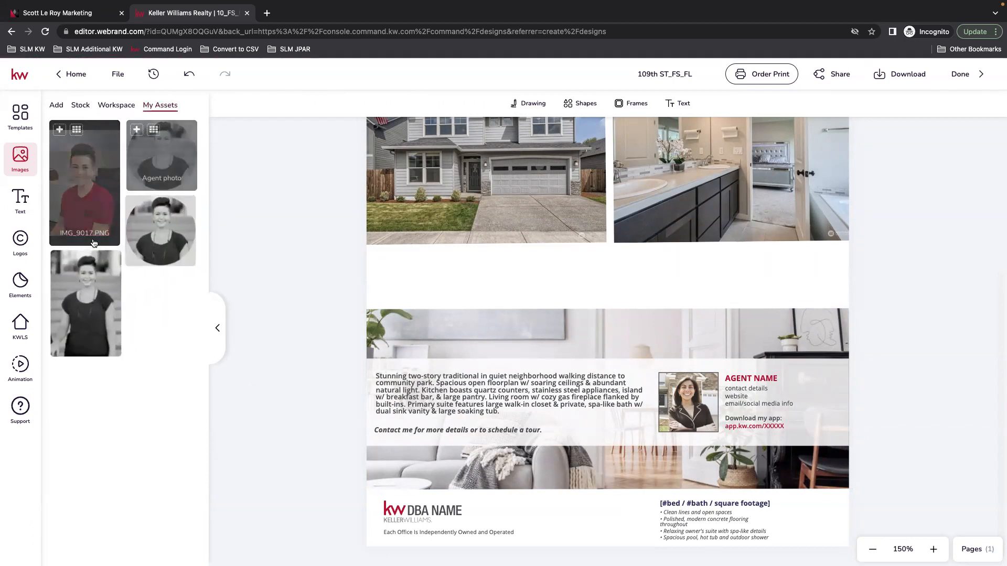
click(693, 403)
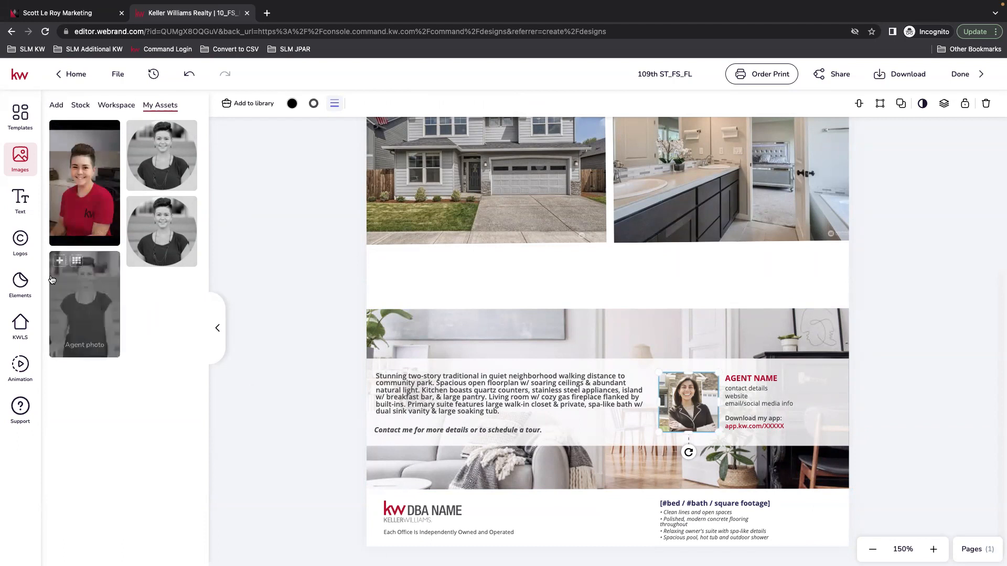
mouse_move(87, 227)
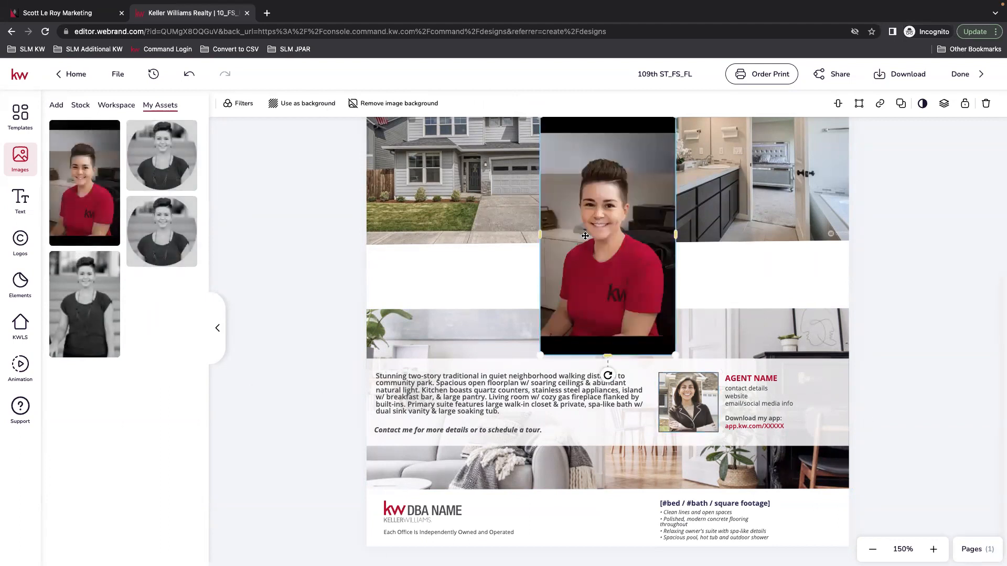
click(690, 409)
key(Escape)
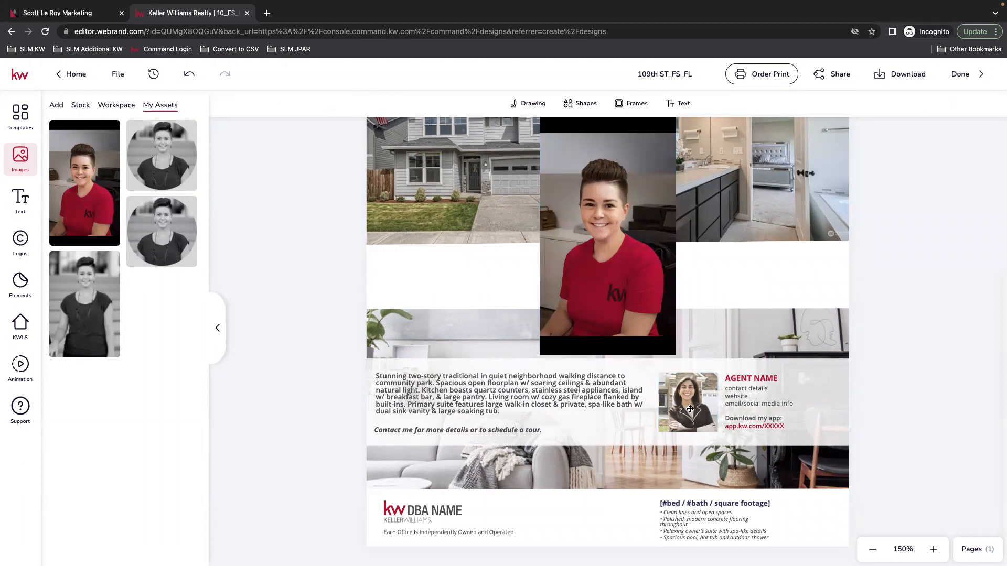
click(687, 385)
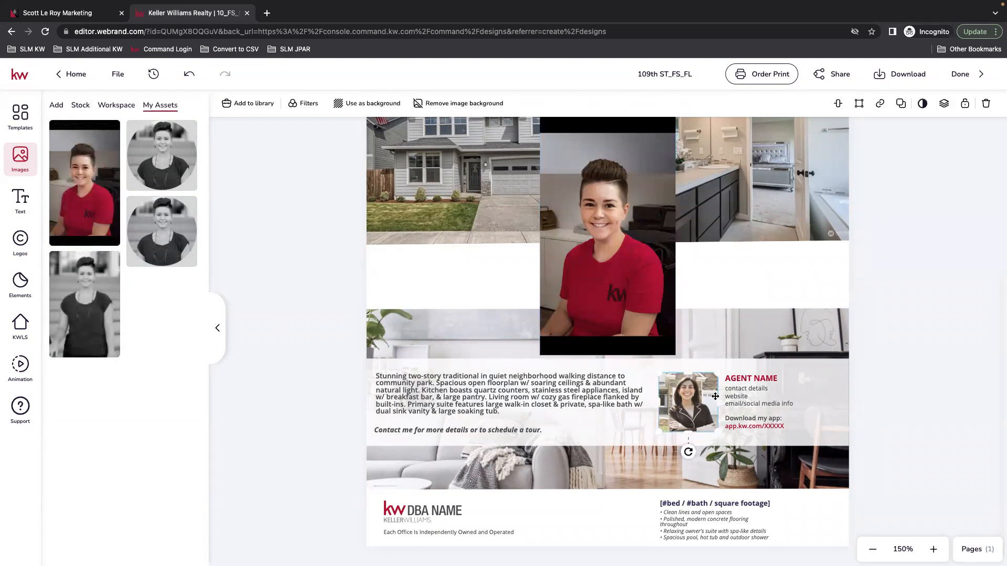
click(603, 224)
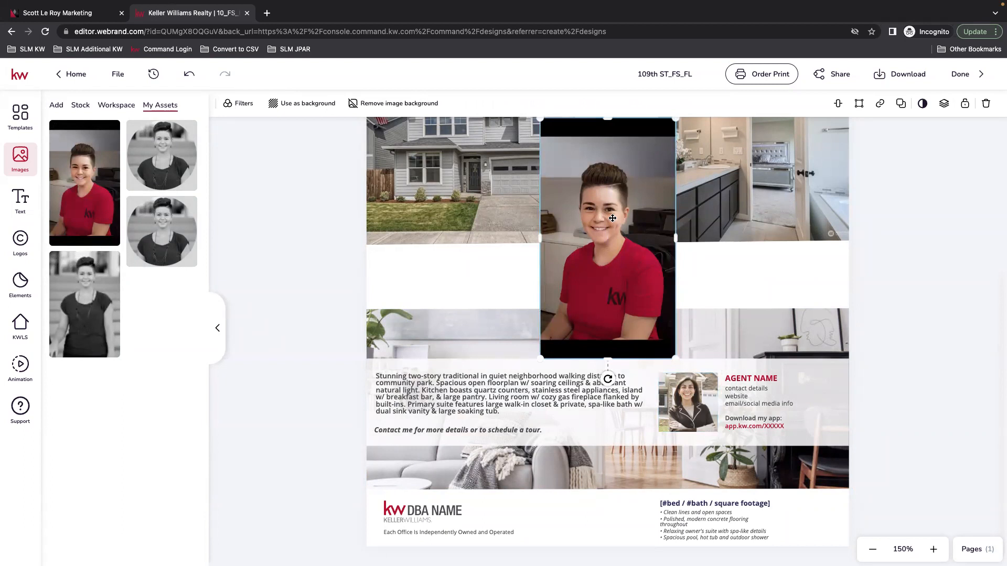
key(Delete)
Replace the agent photo in the description band with IMG_9017.PNG from My Assets
click(687, 393)
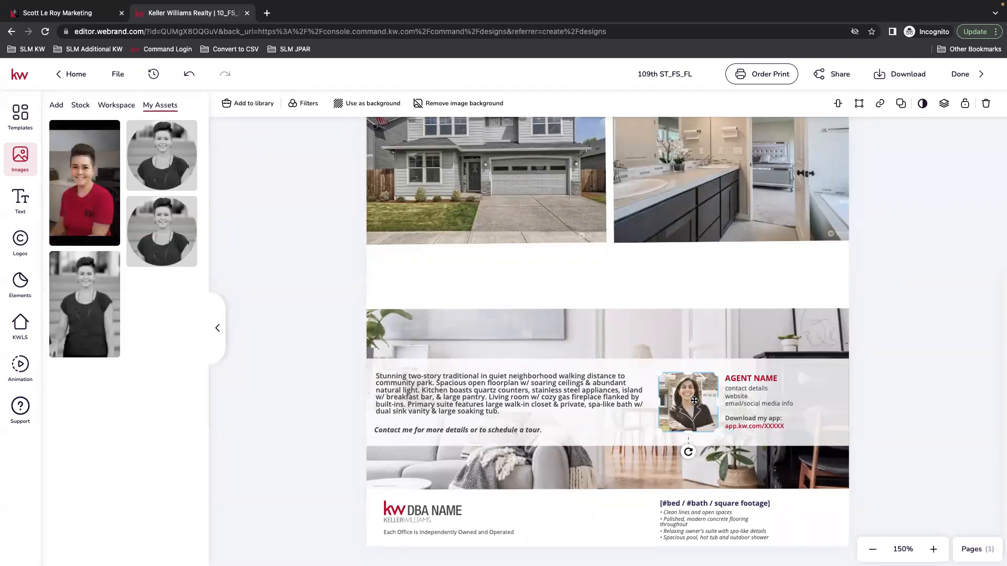
mouse_move(75, 132)
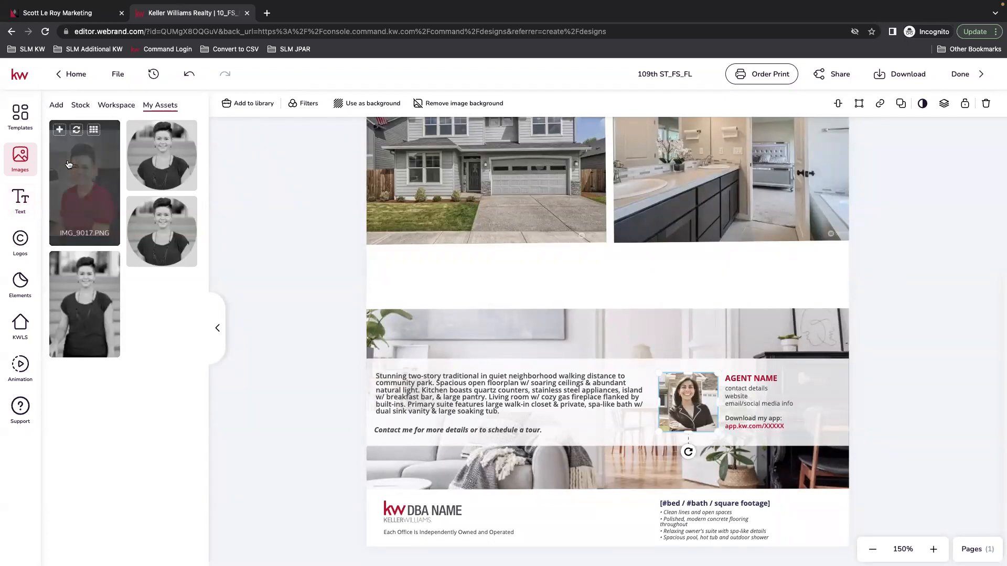
click(78, 132)
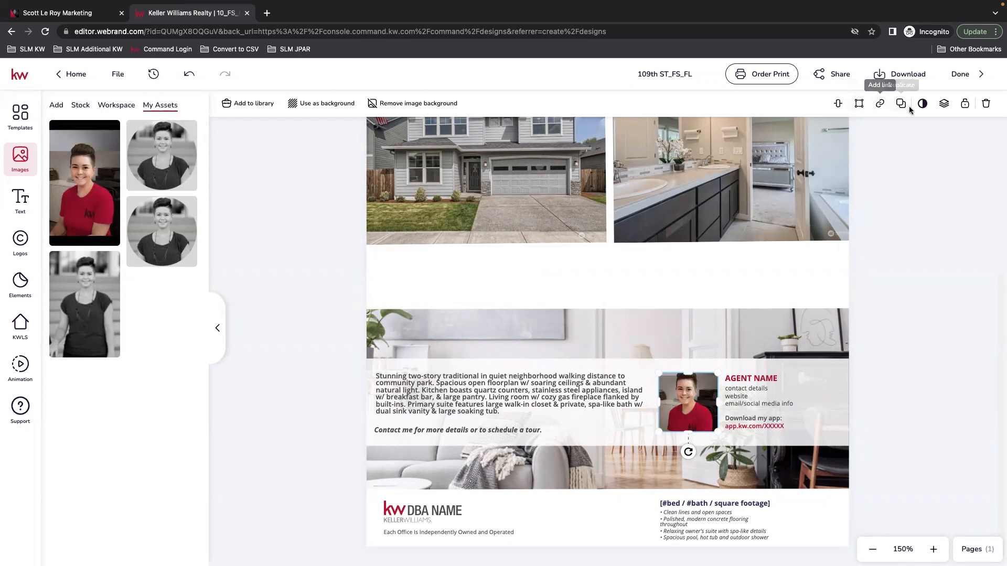
Stretch the agent photo in the description band slightly taller at its upper and lower edges
drag(686, 370, 696, 389)
click(686, 360)
click(695, 386)
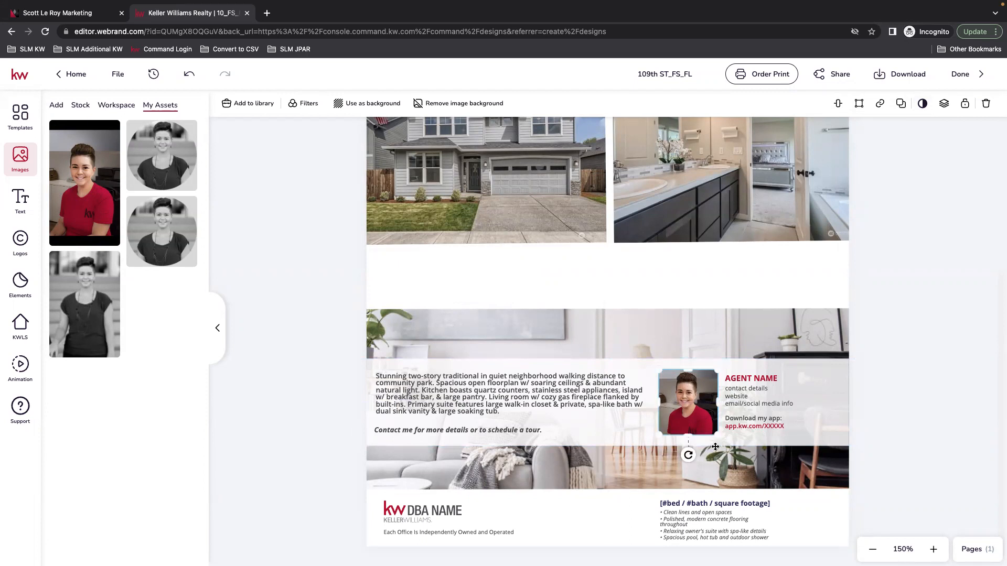
click(890, 379)
Replace the AGENT NAME placeholder with the agent's full name from the My Assets texts and set it in upper case
click(751, 380)
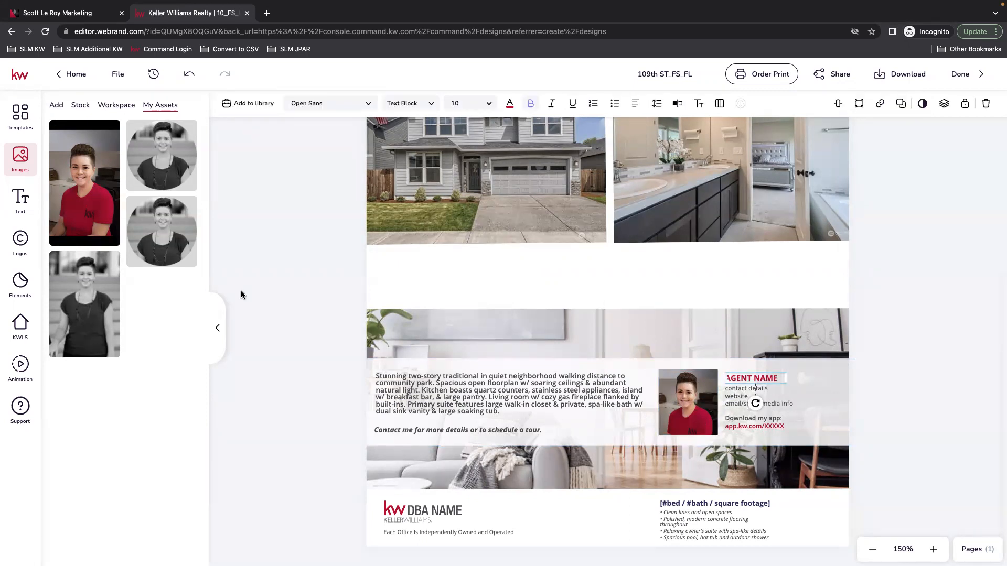
click(15, 204)
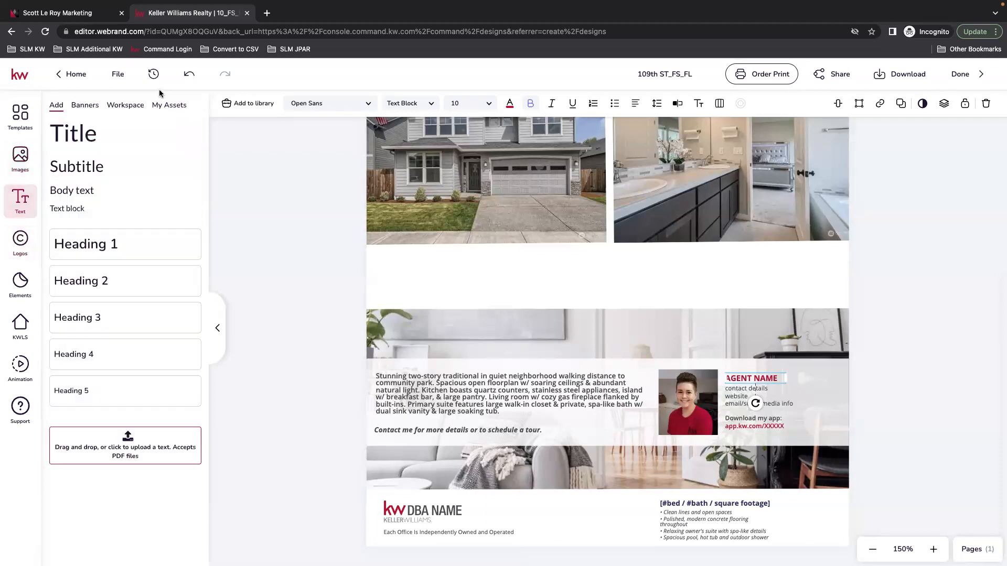
click(169, 107)
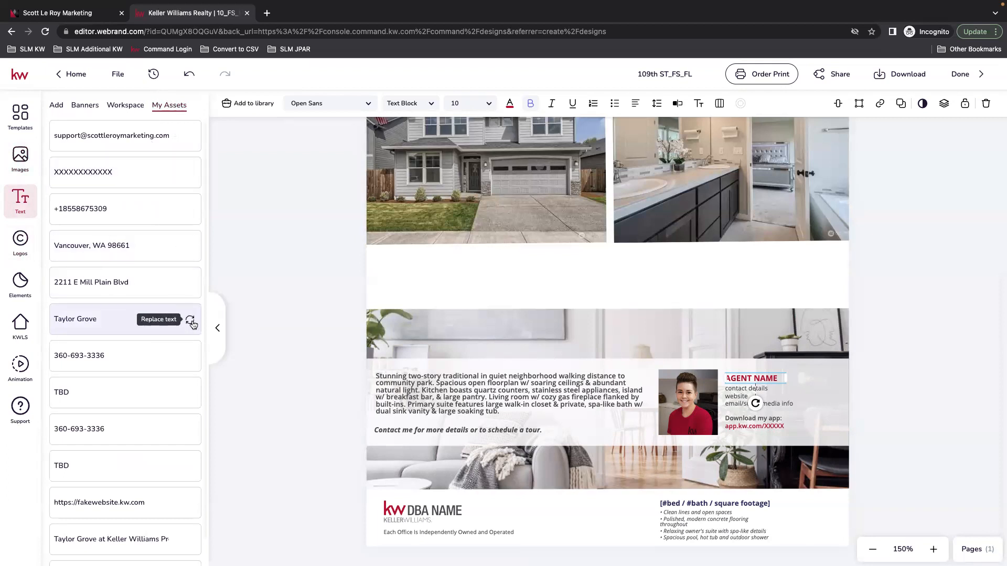
click(191, 321)
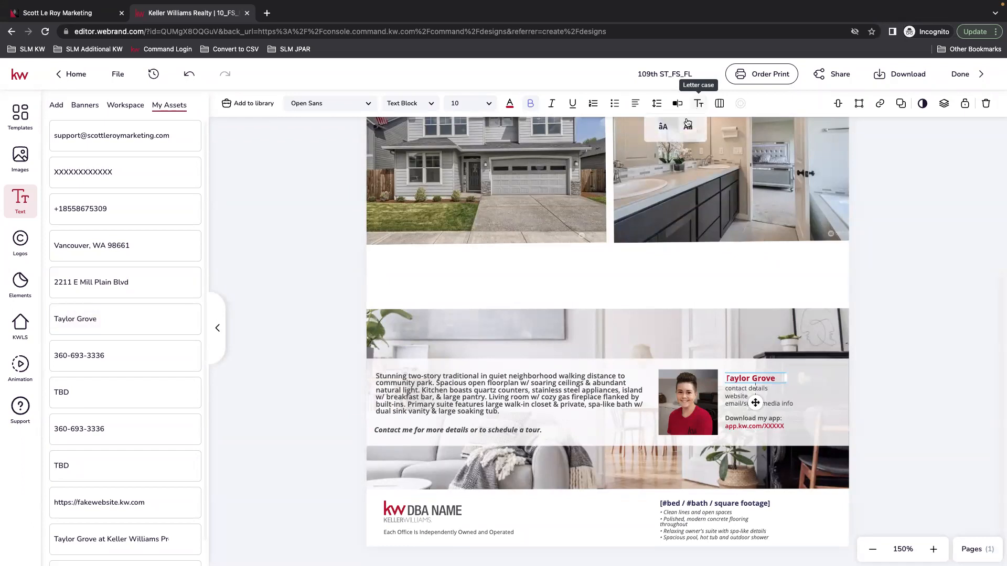
click(698, 104)
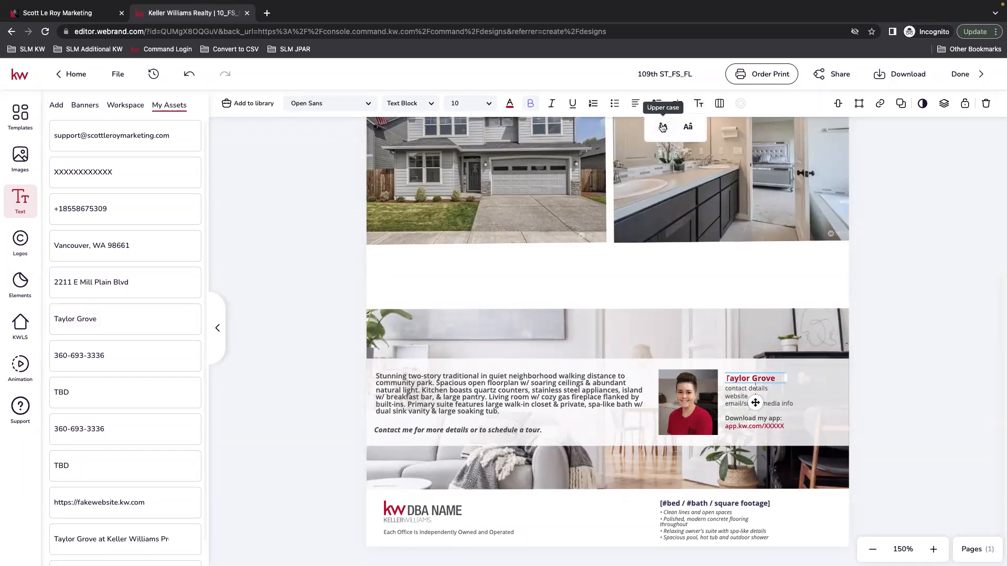
click(662, 130)
triple_click(745, 377)
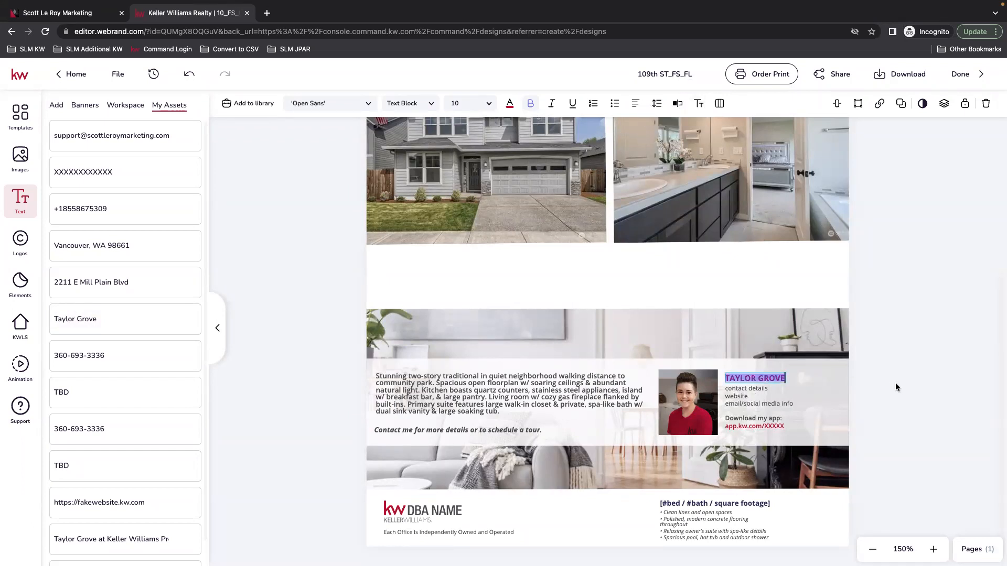
click(756, 384)
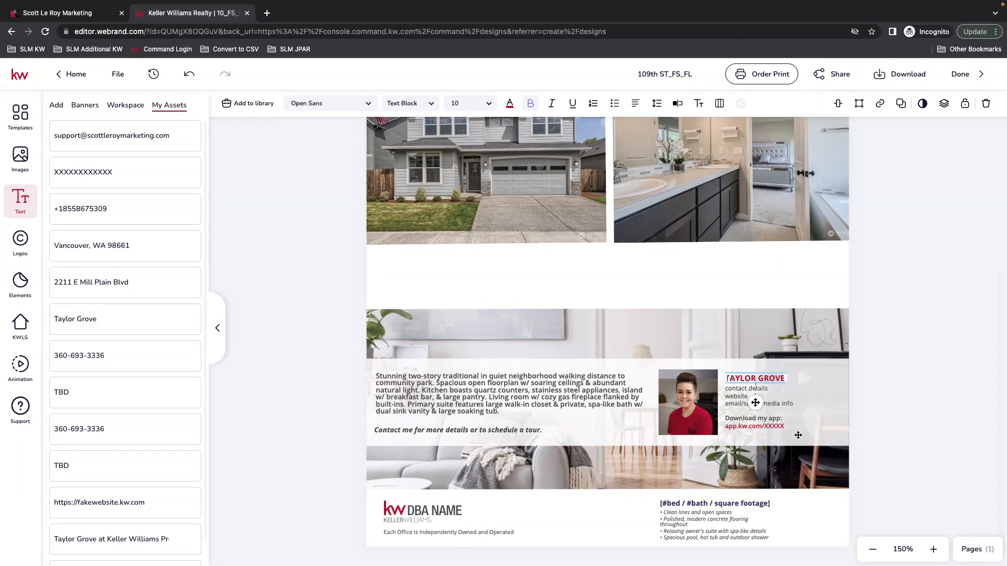
Open the contact text block under the agent's name for editing and replace its "contact details" line with "Phone Number"
click(733, 392)
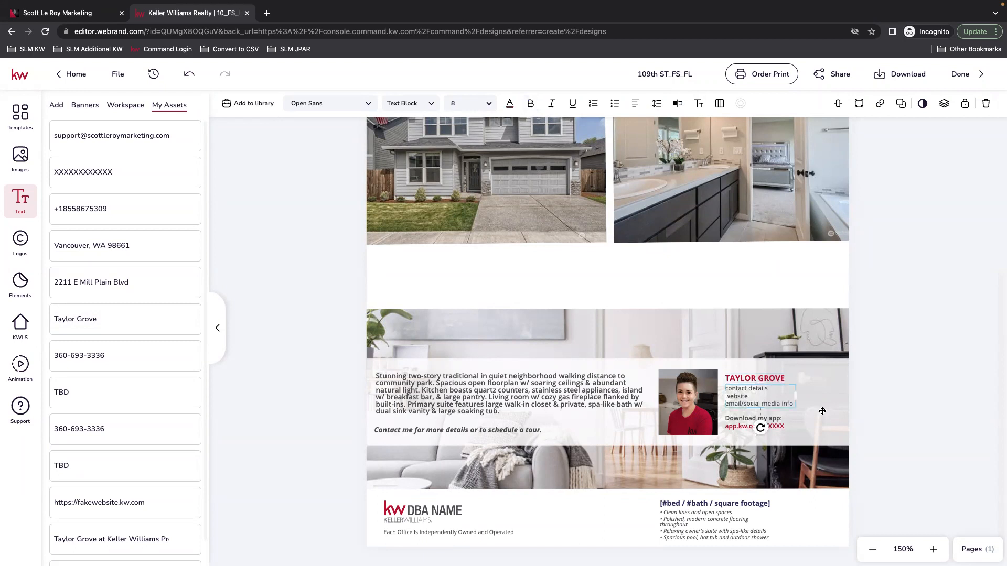
click(677, 103)
triple_click(799, 127)
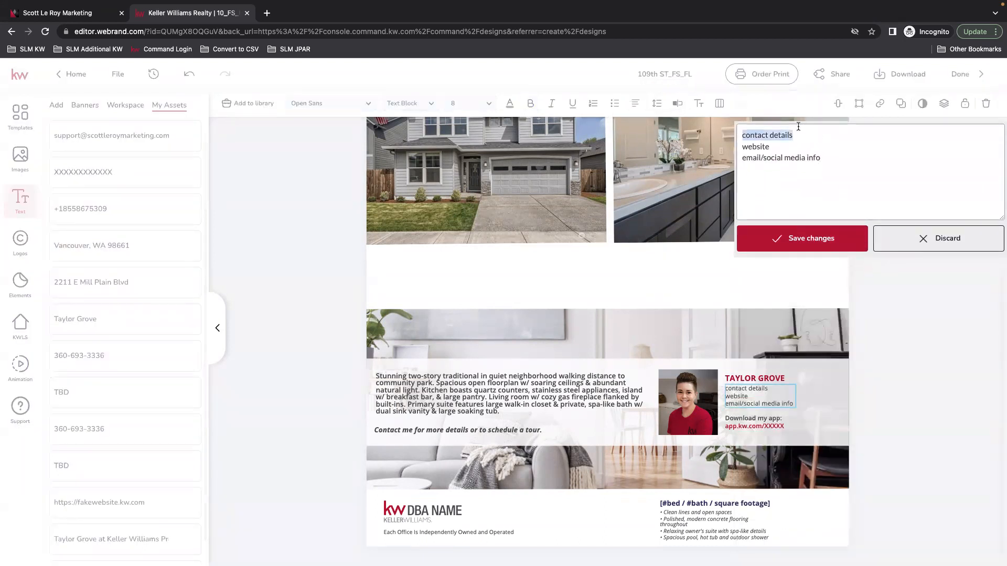
text(Phio)
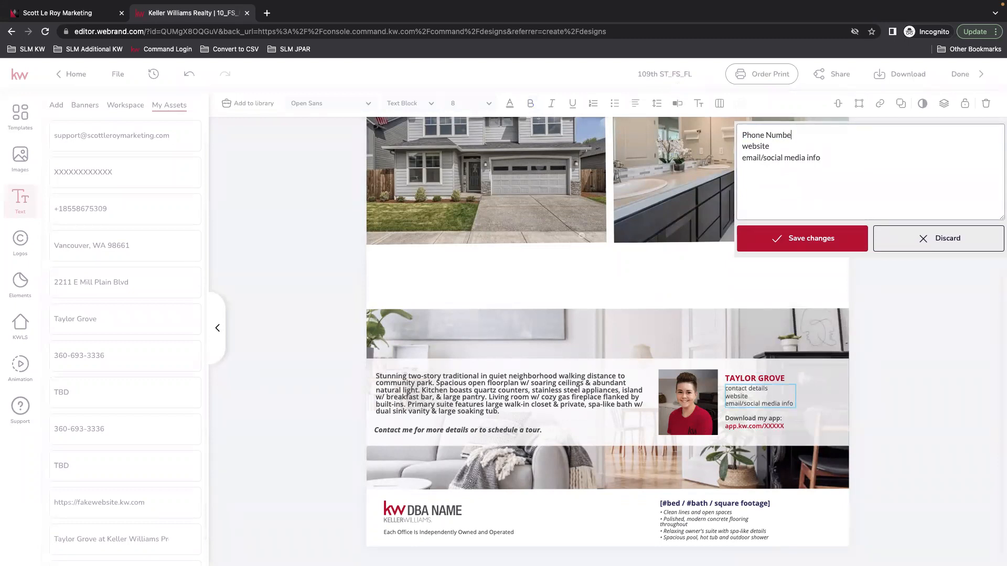
Replace the "website" line of the contact text with "Website.com" and save the text changes
triple_click(780, 151)
key(Left)
triple_click(744, 145)
key(BackSpace)
key(BackSpace)
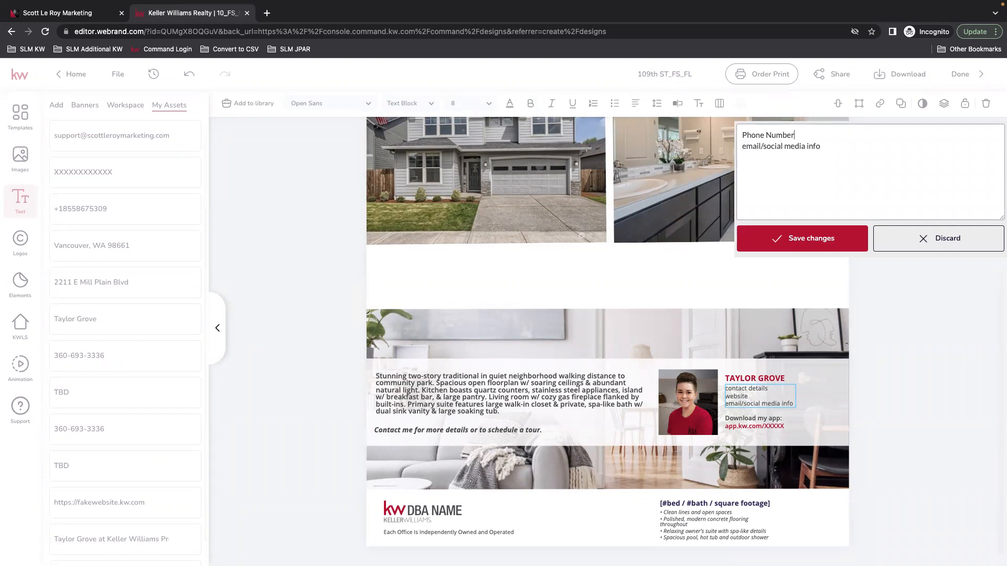
click(795, 135)
key(Return)
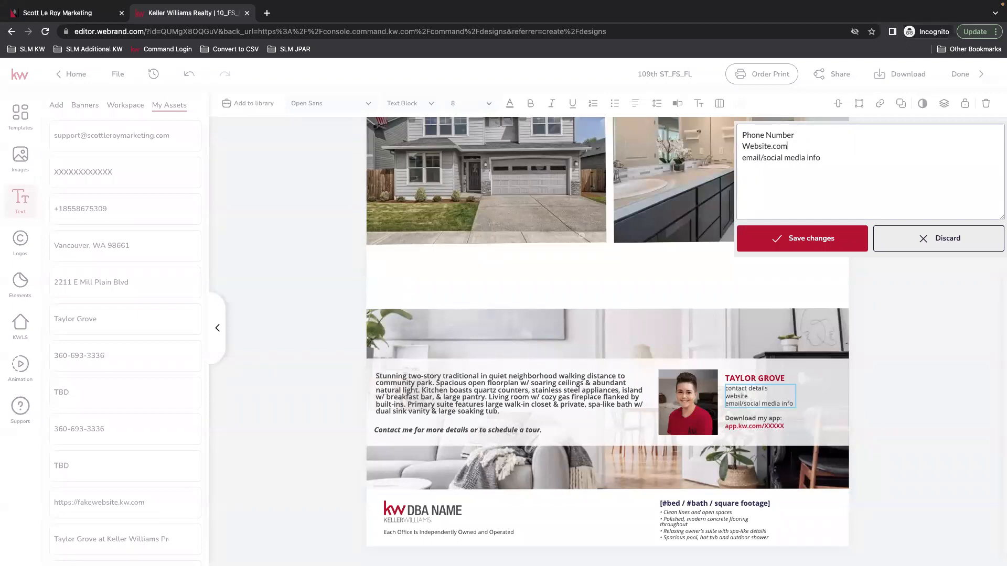
triple_click(816, 158)
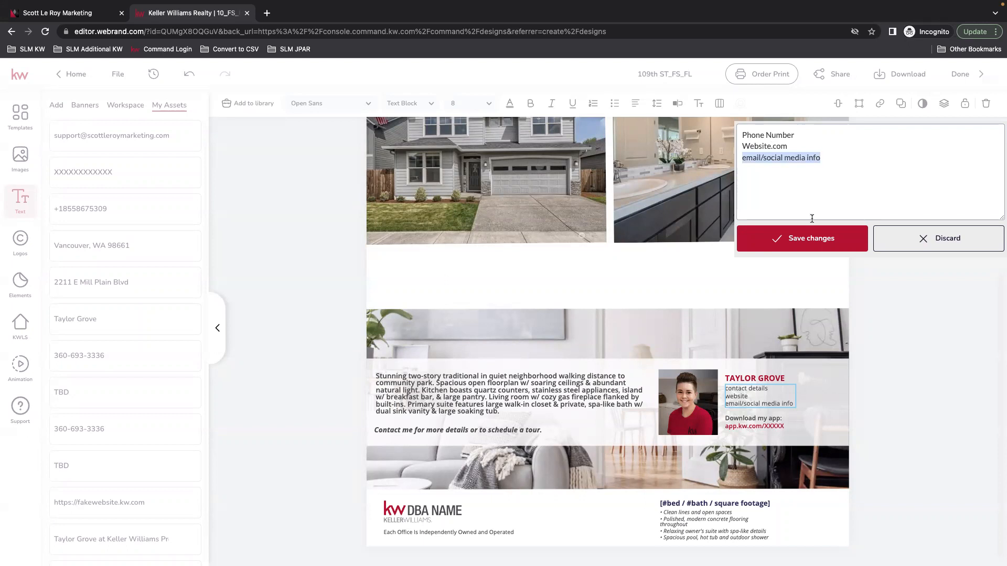
click(821, 245)
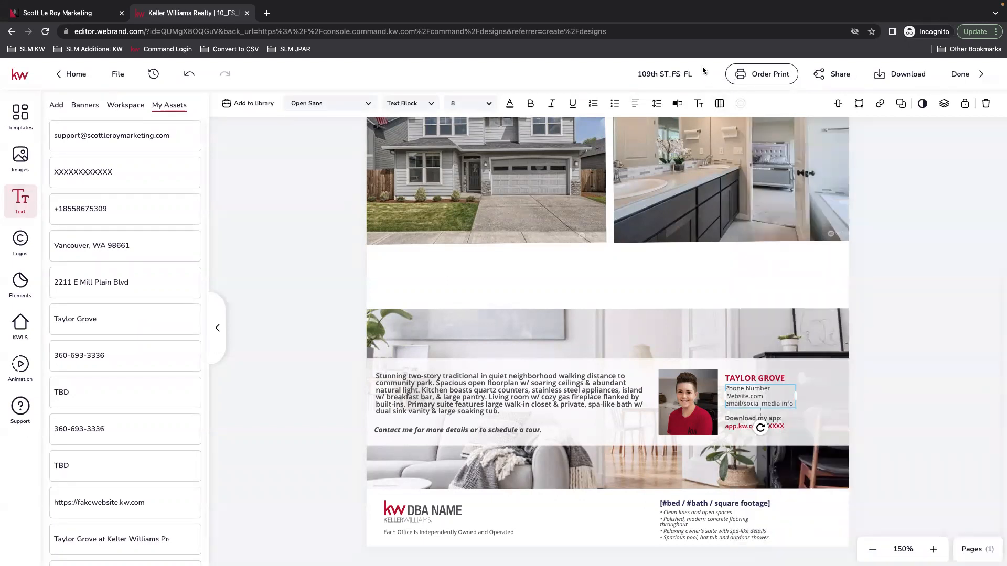
Replace the KW DBA NAME logo in the flier's footer with the red-and-gray KW Premier Partners logo from My Assets
click(743, 428)
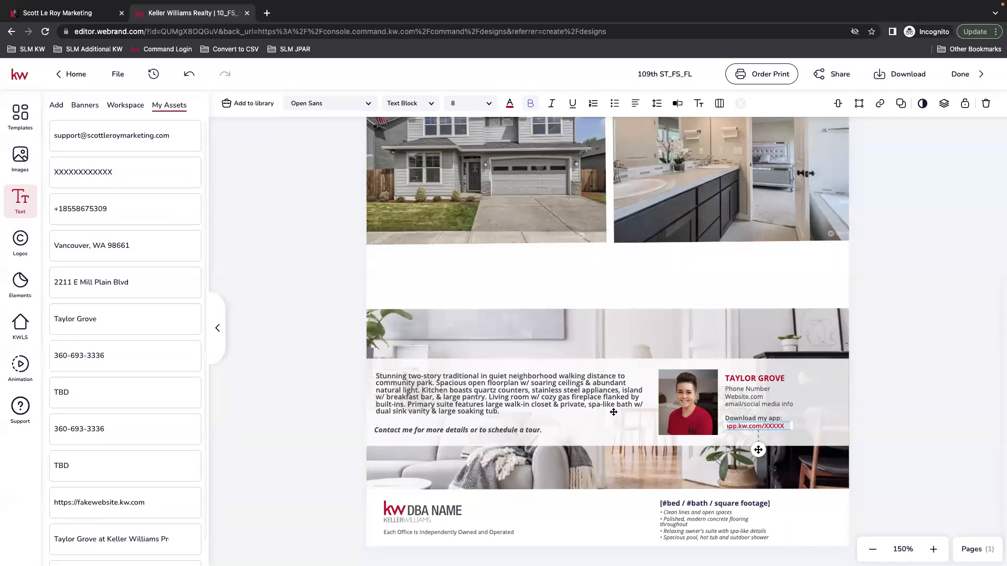
scroll(787, 405, down, 1)
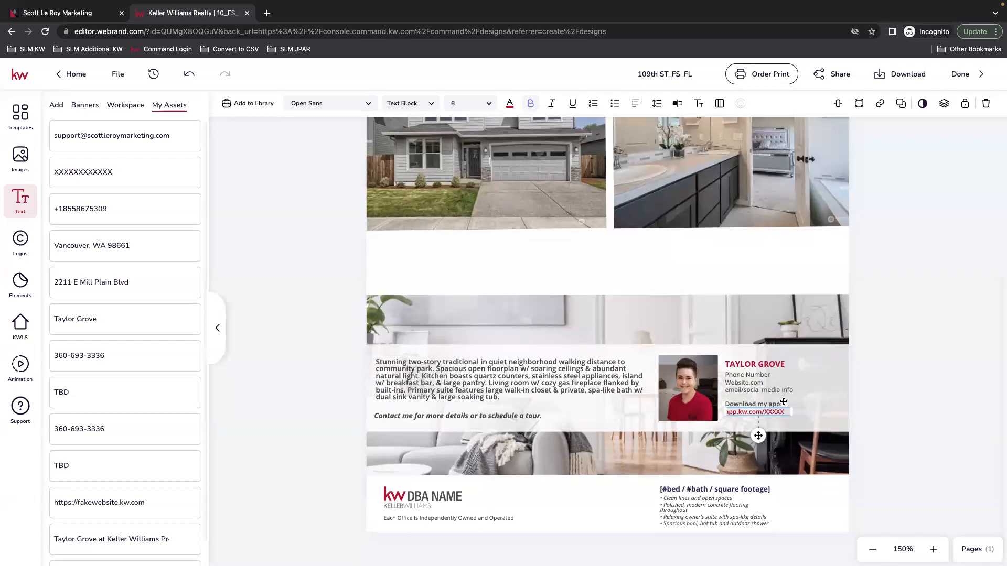
click(419, 496)
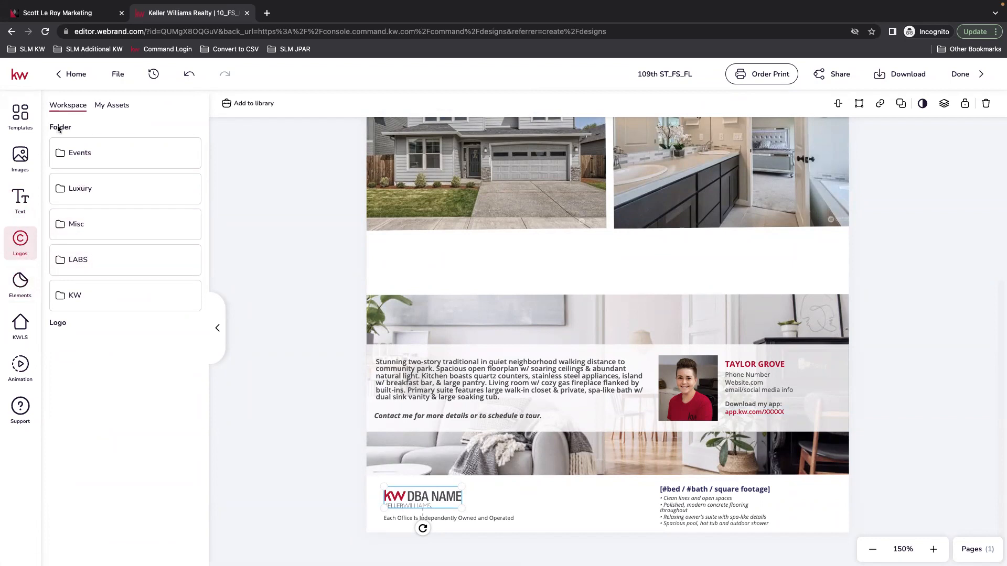
click(89, 296)
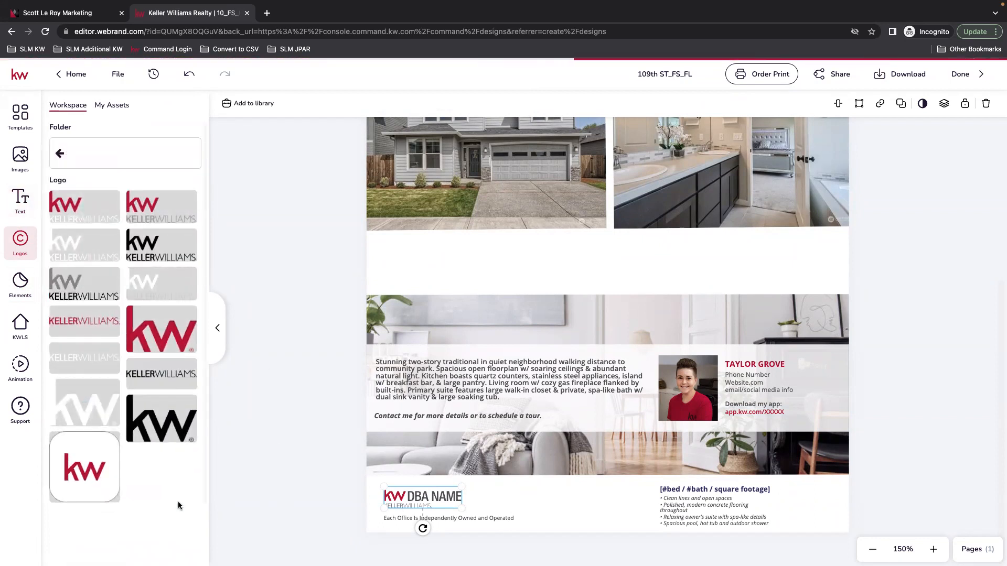
click(66, 150)
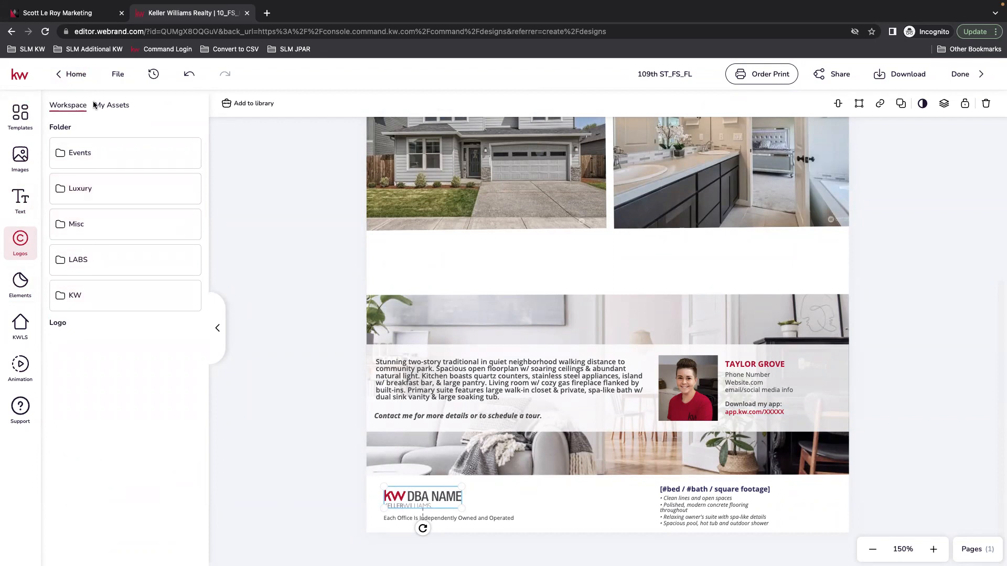
click(110, 106)
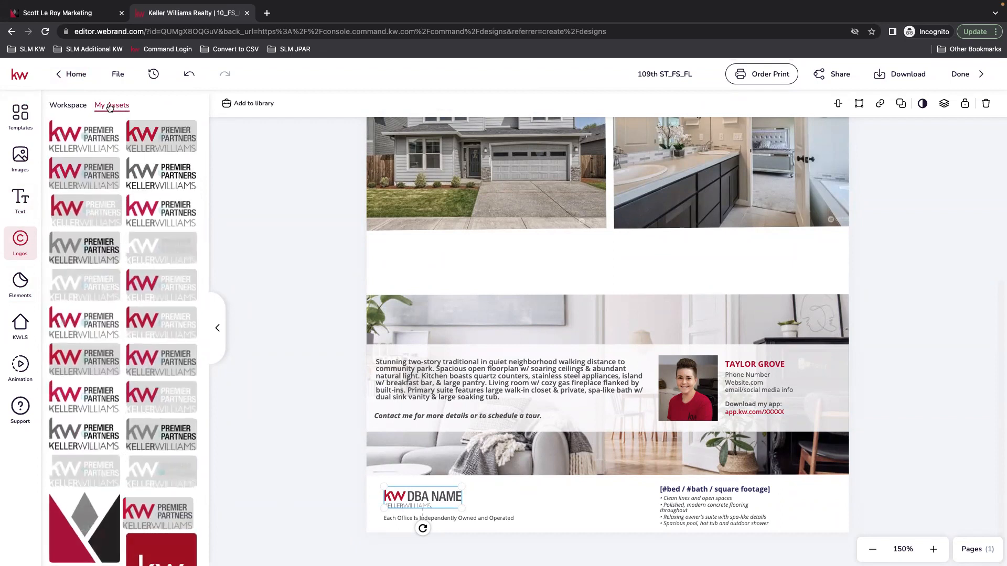
click(76, 131)
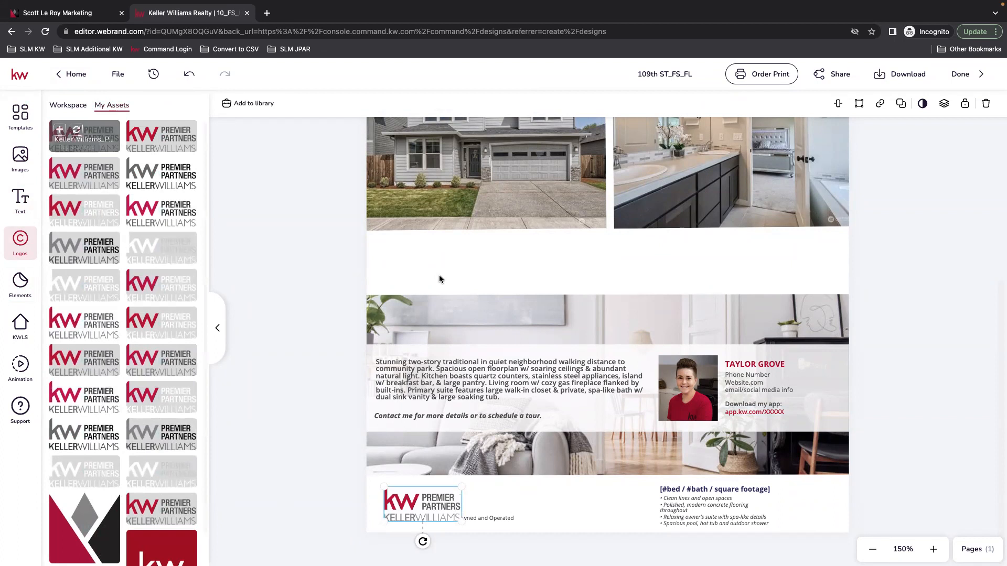
Move the footer logo slightly up and left, and align the "Each Office is Independently Owned and Operated" line beneath it
drag(401, 511, 395, 503)
drag(496, 522, 491, 527)
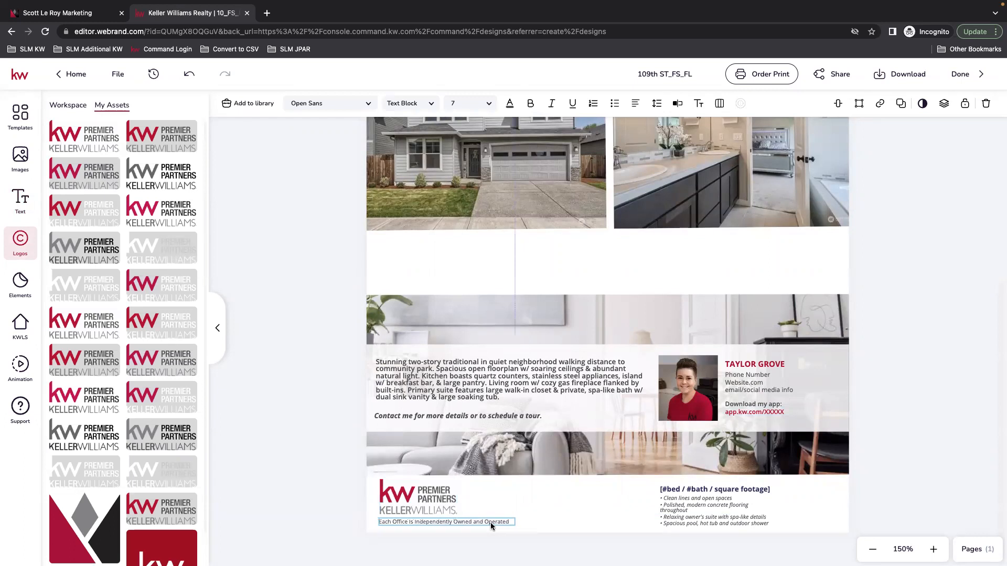
click(507, 508)
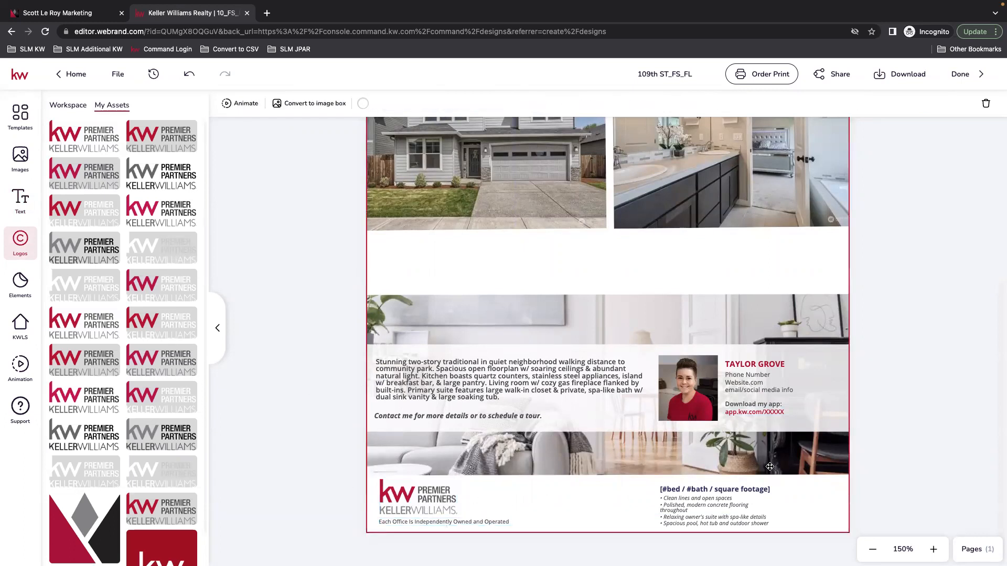
Select the [#bed / #bath / square footage] placeholder and open the listing details of the Vancouver, WA home in KWLS
click(715, 506)
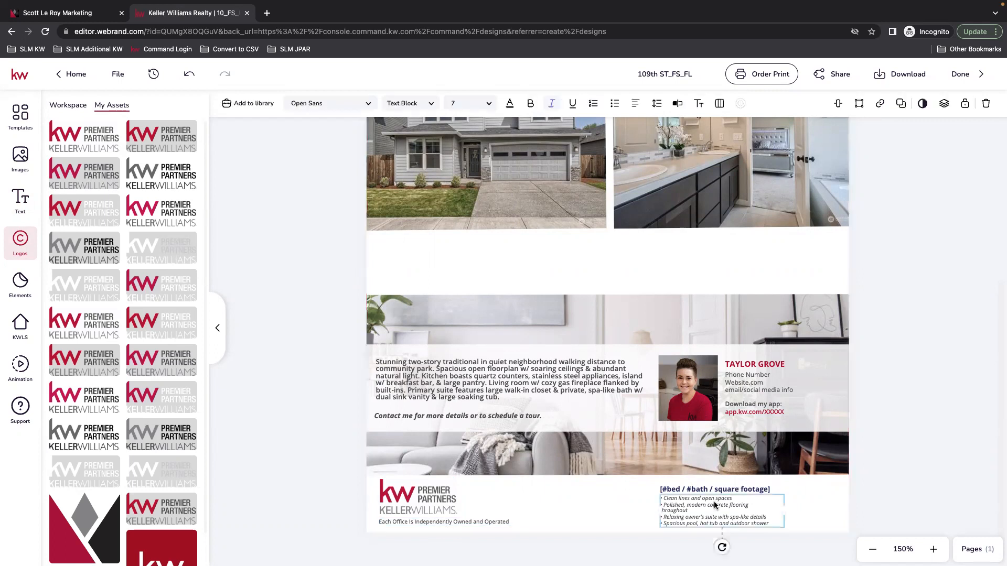
click(719, 489)
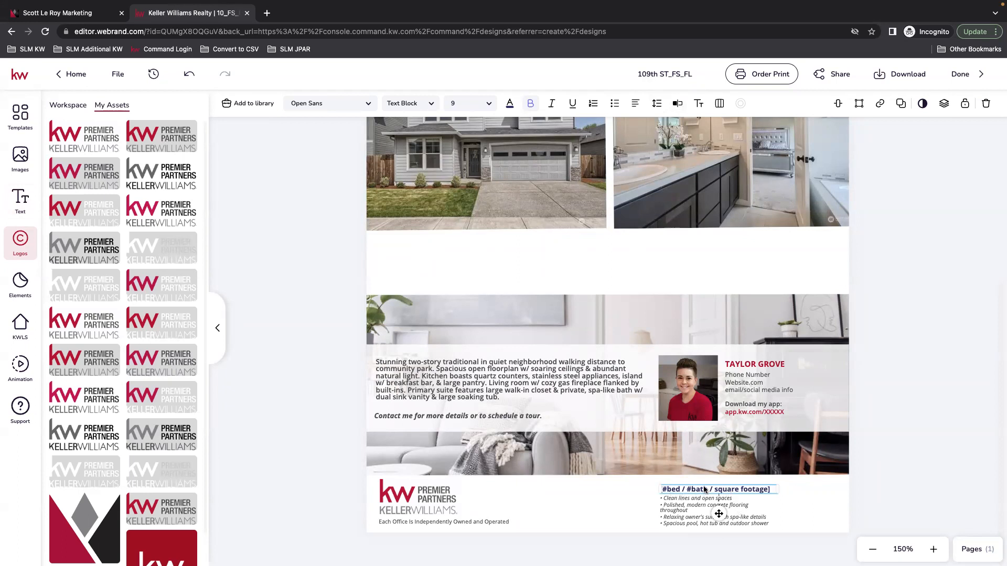
double_click(724, 489)
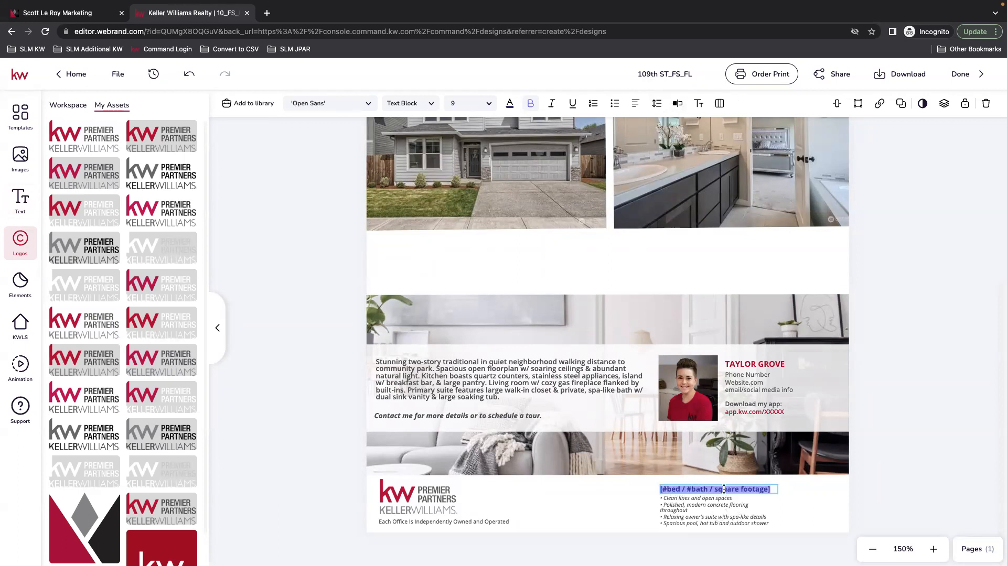
click(791, 490)
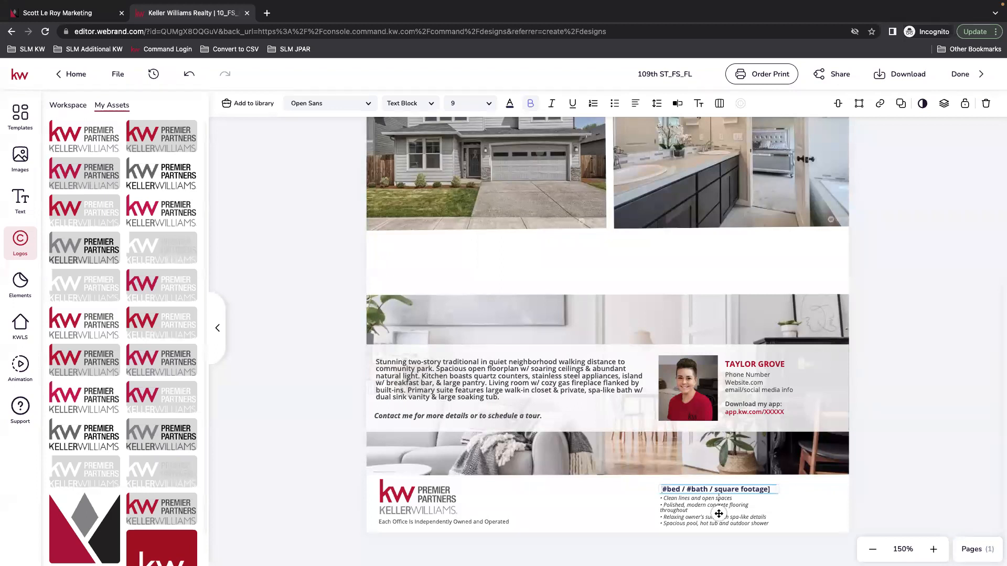
click(24, 201)
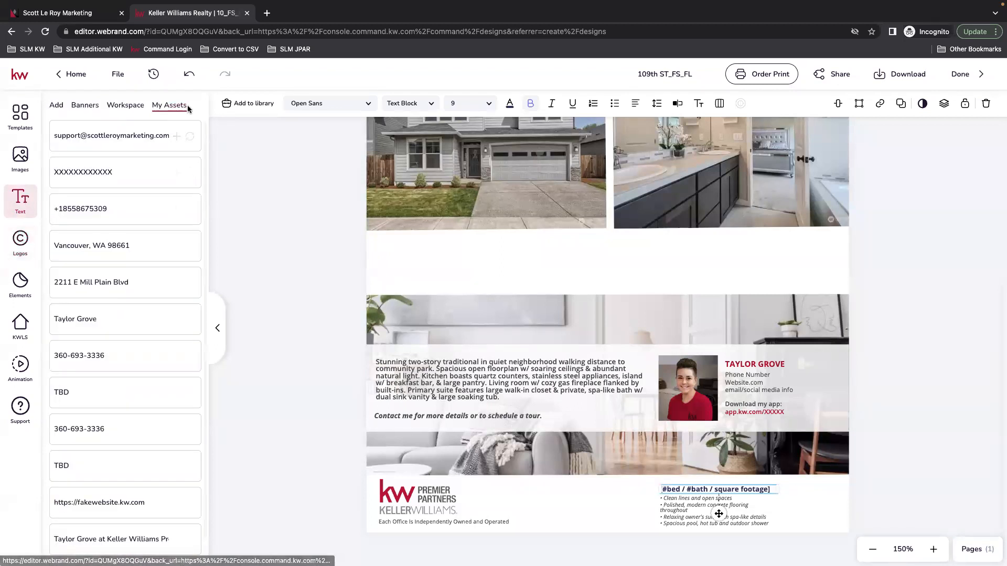
click(19, 325)
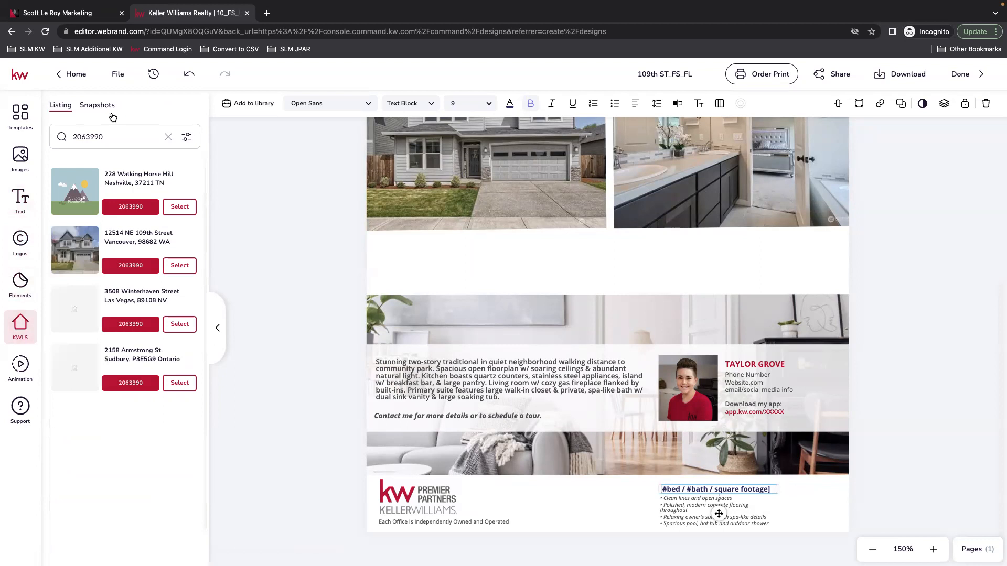
click(186, 266)
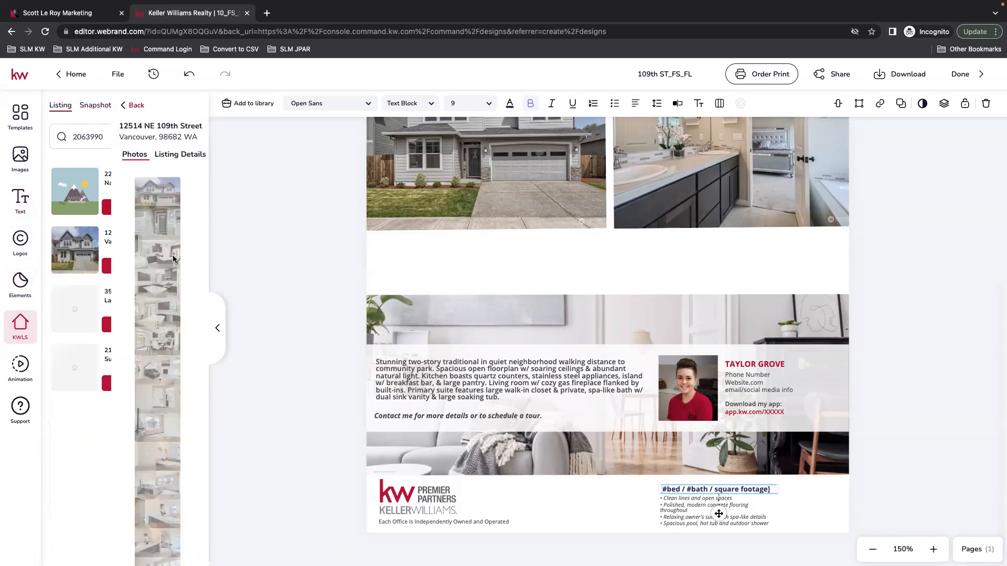
click(114, 155)
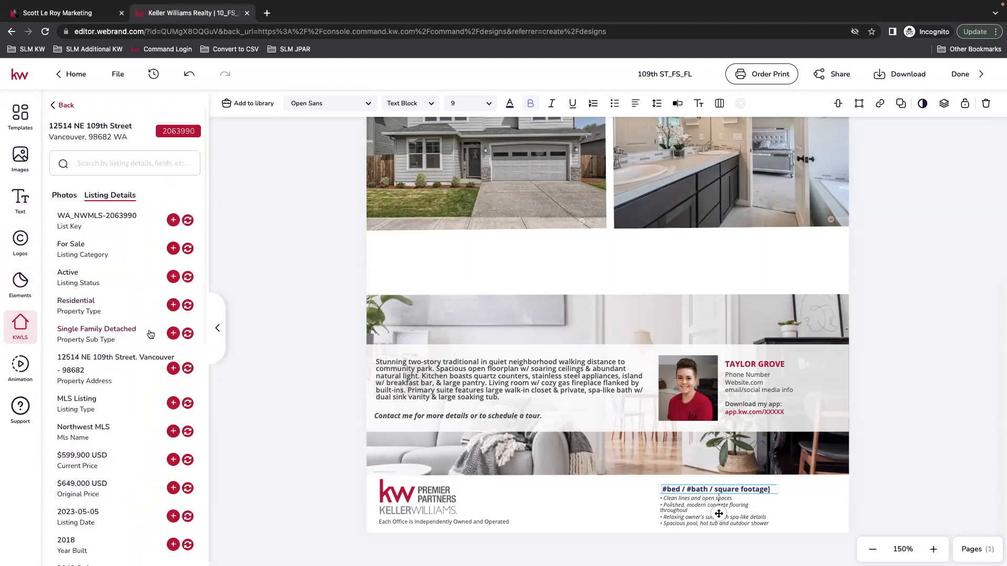
Look up the room counts in the listing details and change the footer placeholder to "4 bed / 2.5 bath"
scroll(149, 350, down, 5)
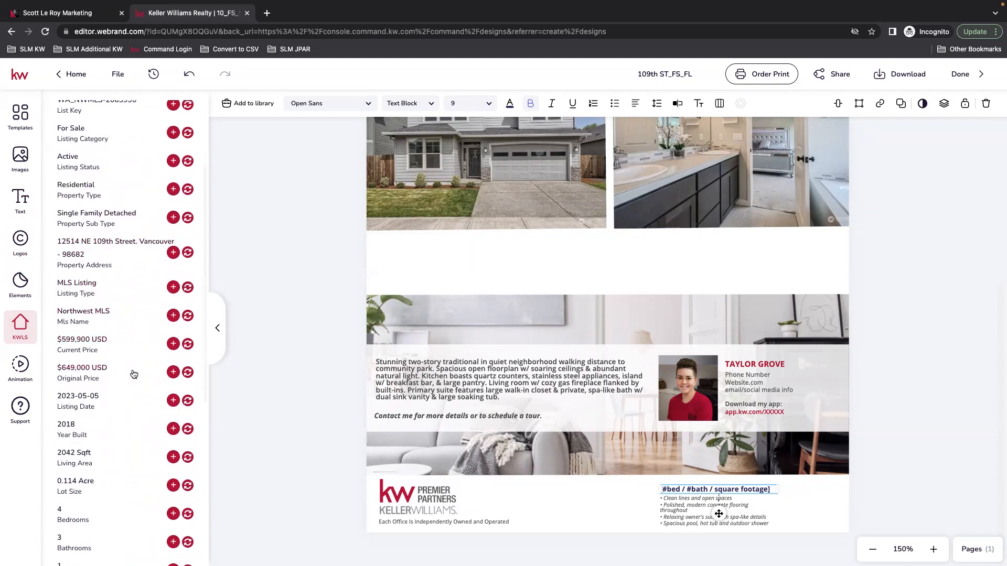
scroll(131, 372, down, 3)
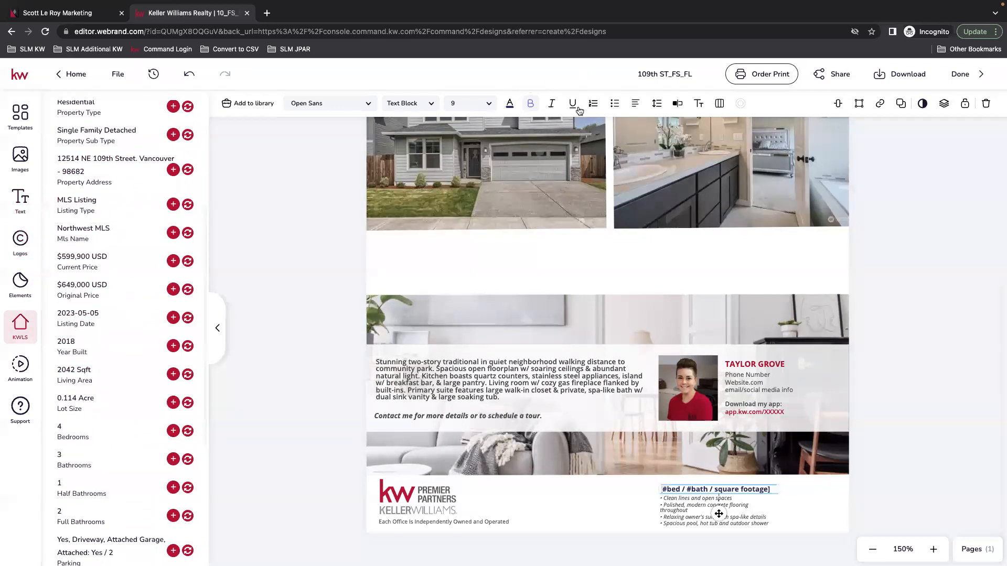
click(677, 103)
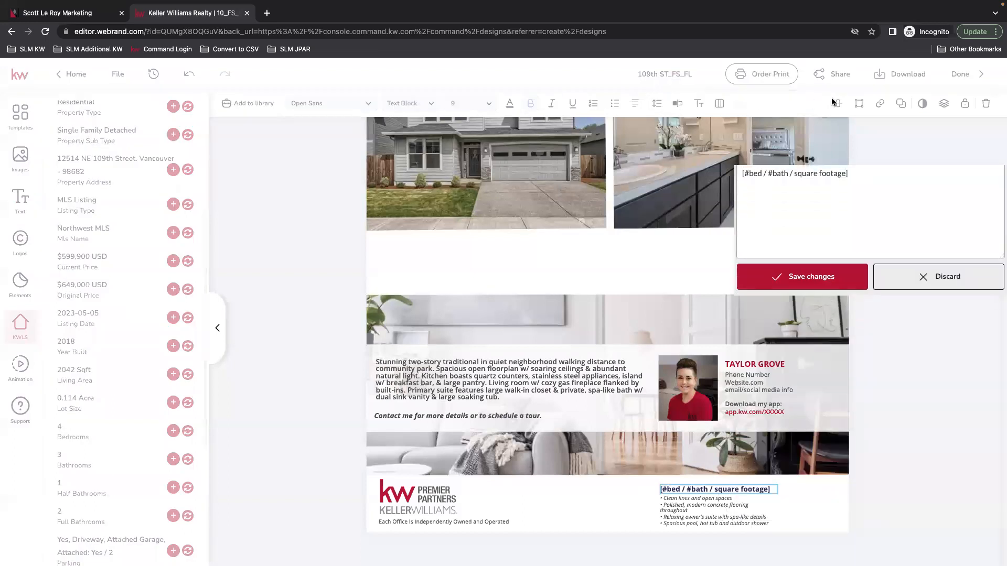
key(BackSpace)
key(BackSpace)
text(4)
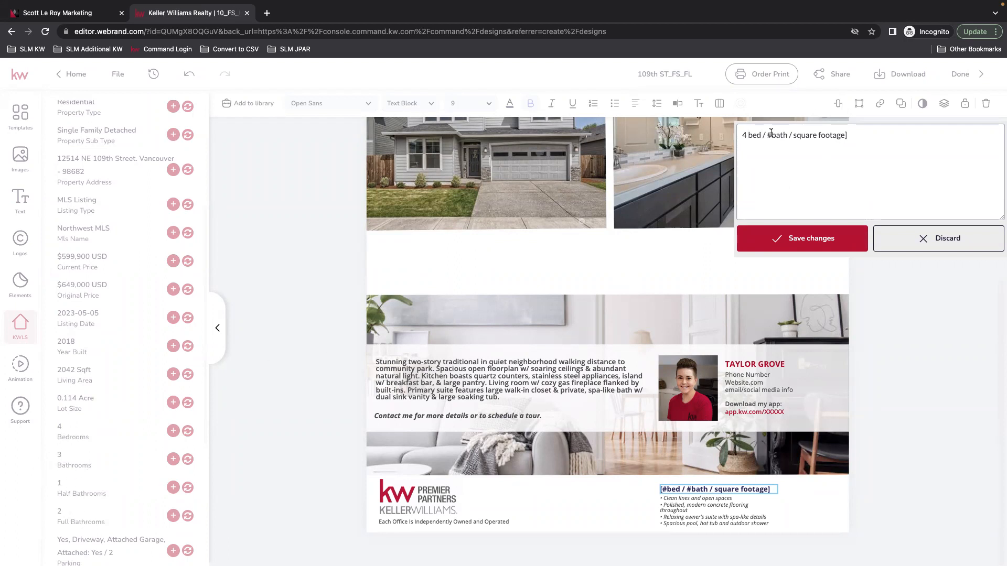
click(771, 135)
key(BackSpace)
text(2.5)
Replace the square footage placeholder with "2042 sq ft" in the same text line and save the text changes
text(2042)
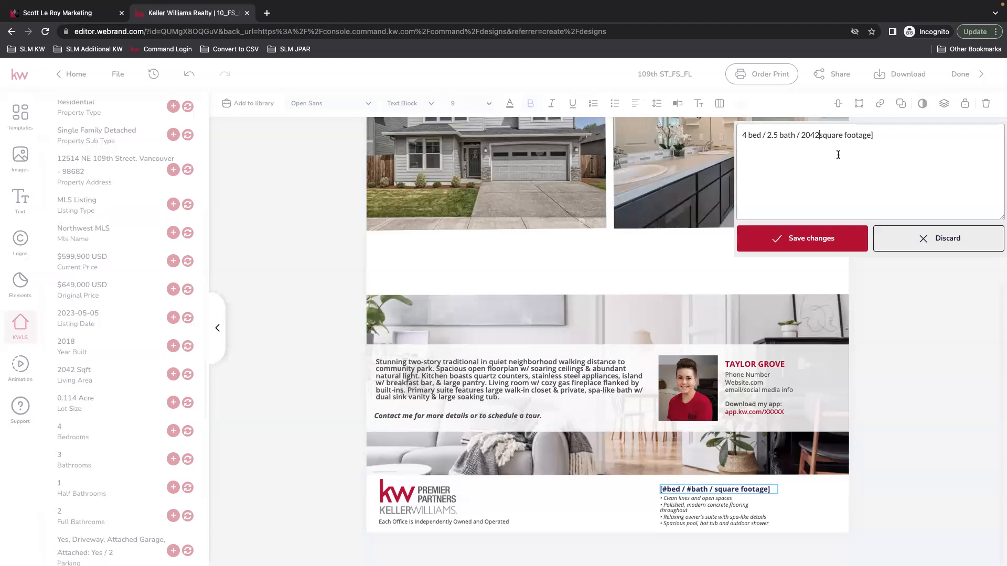
key(Delete)
key(Delete)
key(Delete)
key(BackSpace)
key(Delete)
key(Delete)
key(End)
key(BackSpace)
key(BackSpace)
key(BackSpace)
click(818, 246)
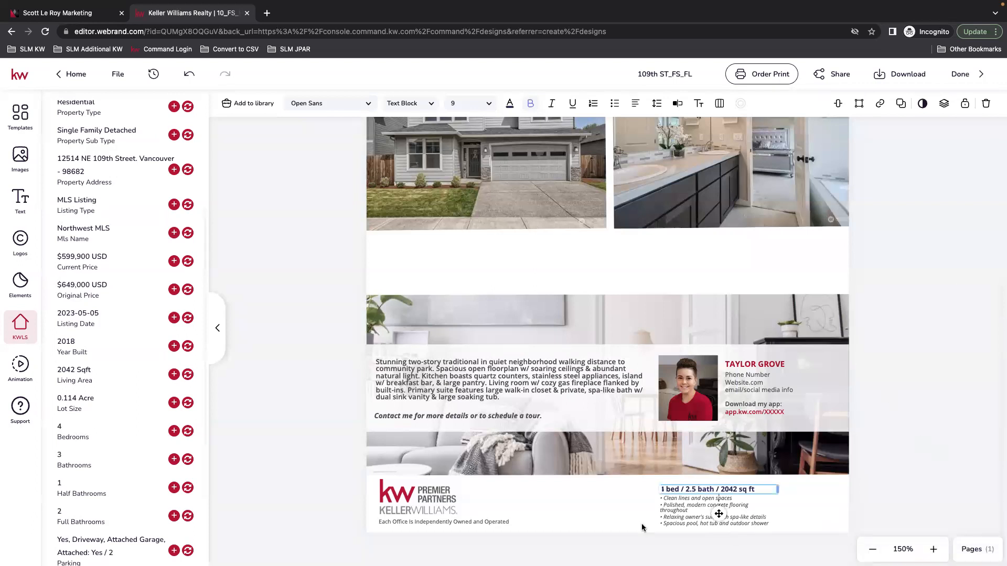
Delete the bulleted feature list in the footer and move the bed/bath/sq ft line directly above the property description
click(692, 526)
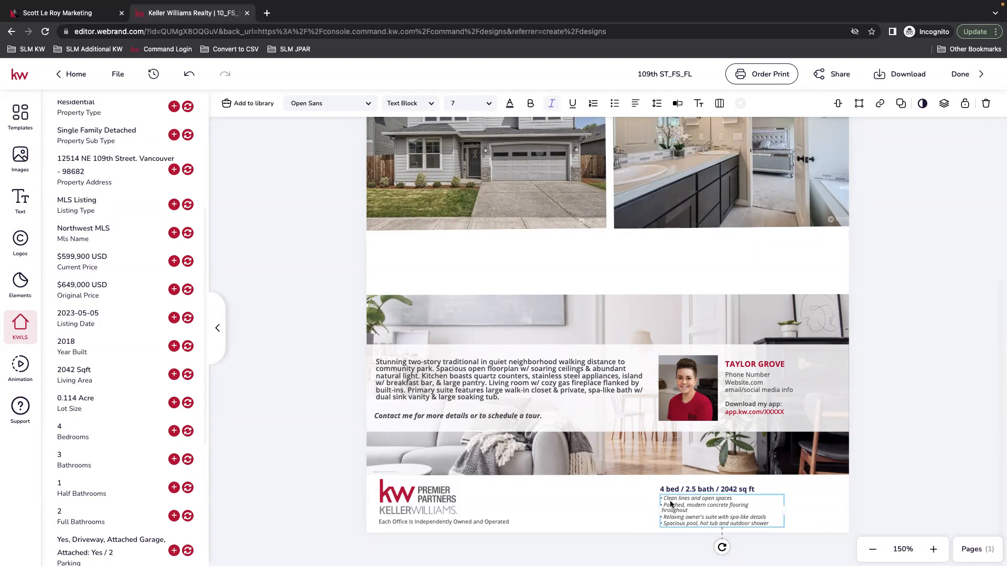
key(Delete)
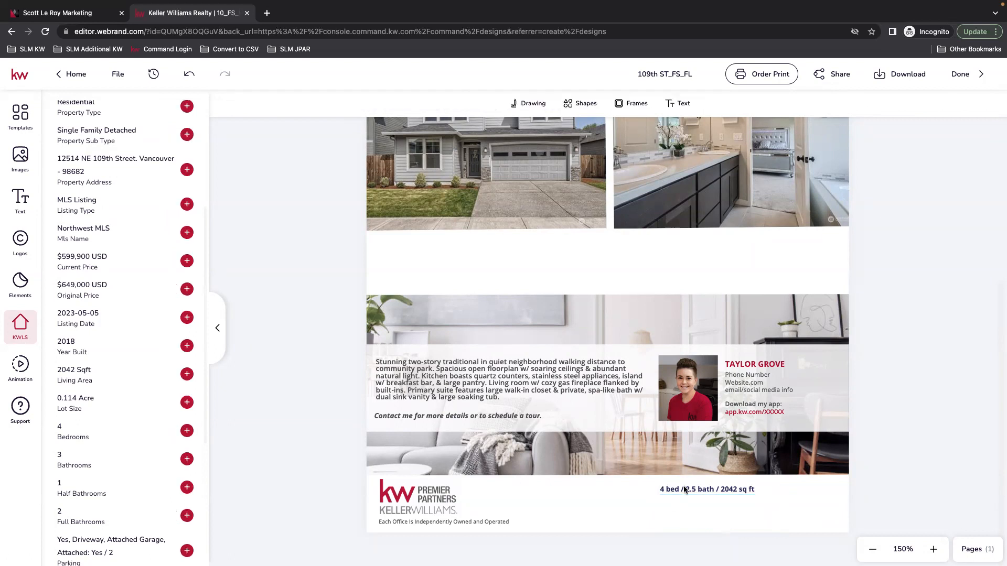
drag(685, 490, 482, 349)
double_click(482, 350)
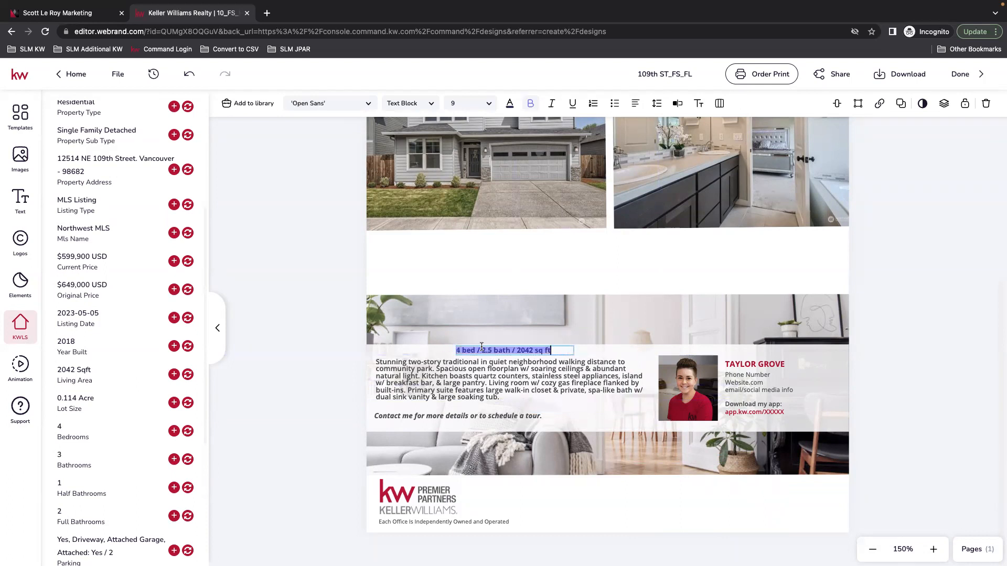
key(Escape)
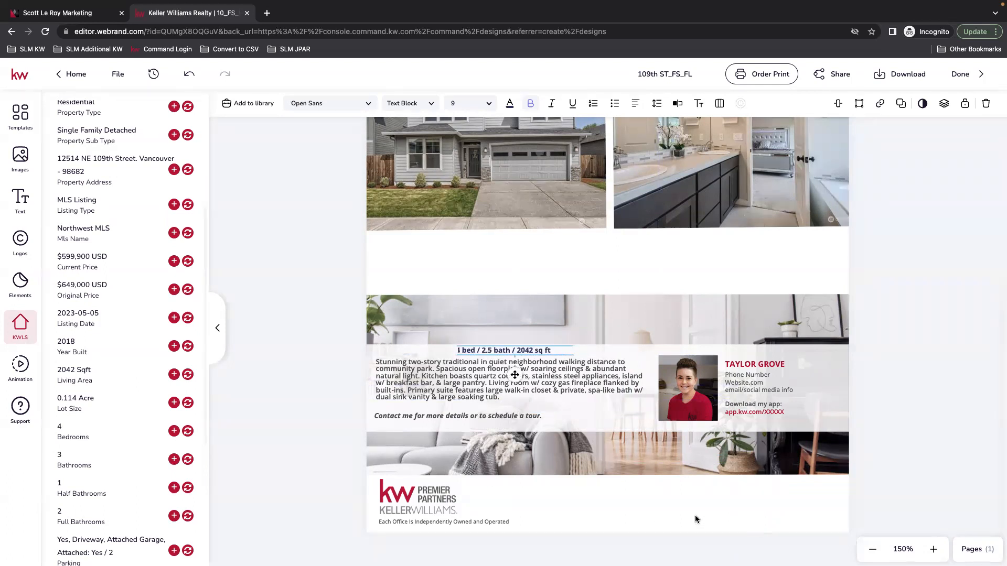
Nudge the "LISTING" heading slightly to the right so it sits centred beneath "FEATURED"
scroll(797, 375, up, 5)
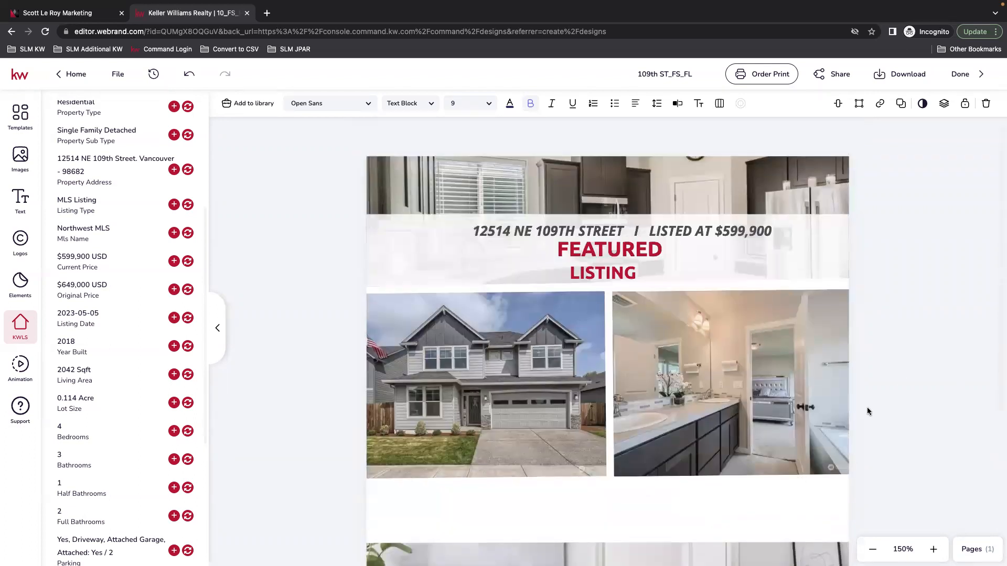
click(872, 549)
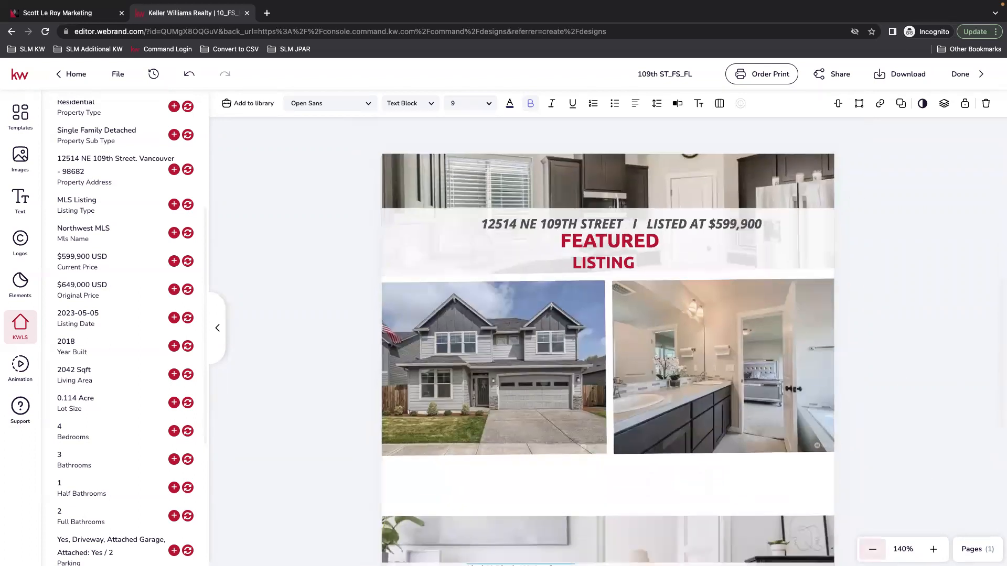
click(873, 549)
click(873, 549)
click(872, 549)
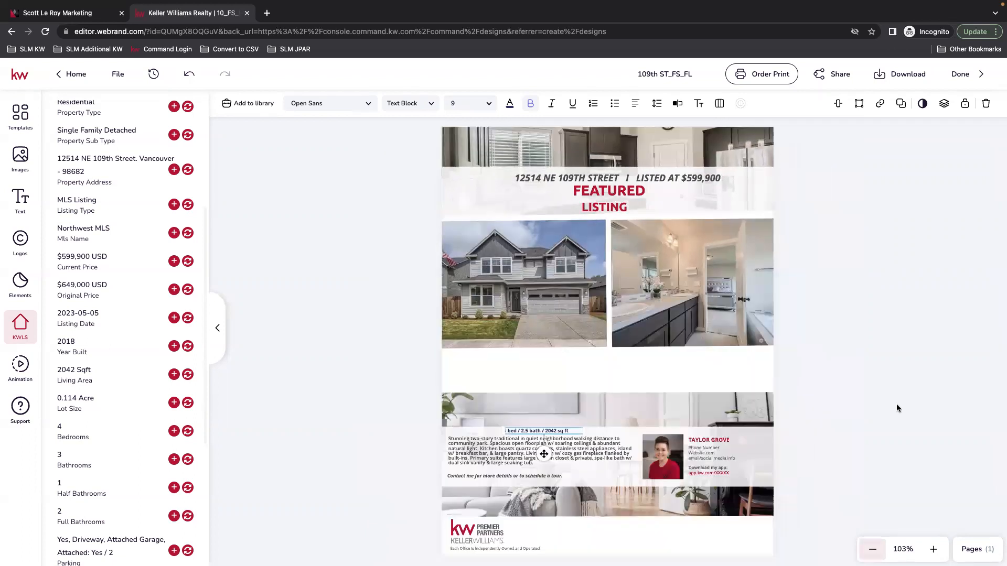
click(826, 301)
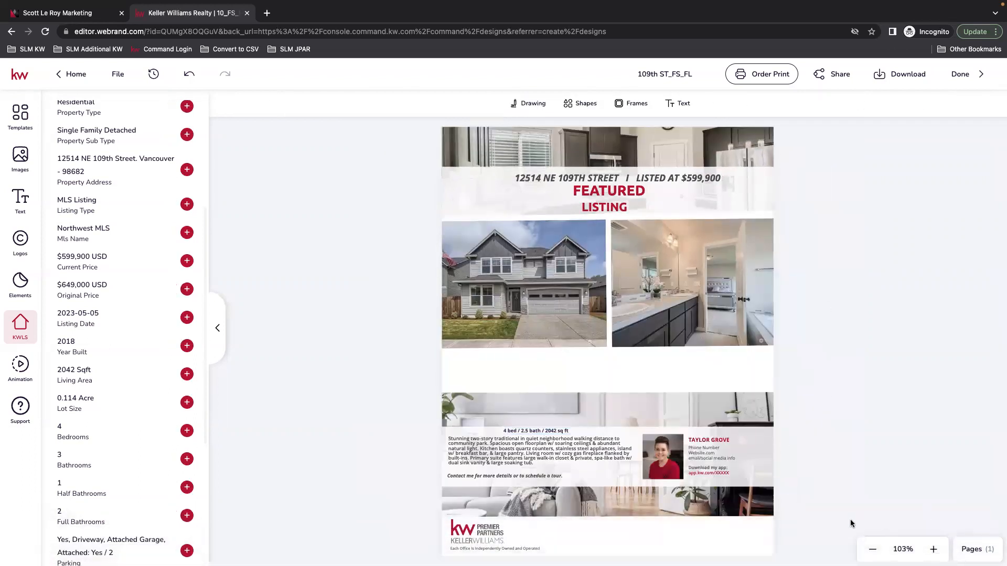
click(873, 549)
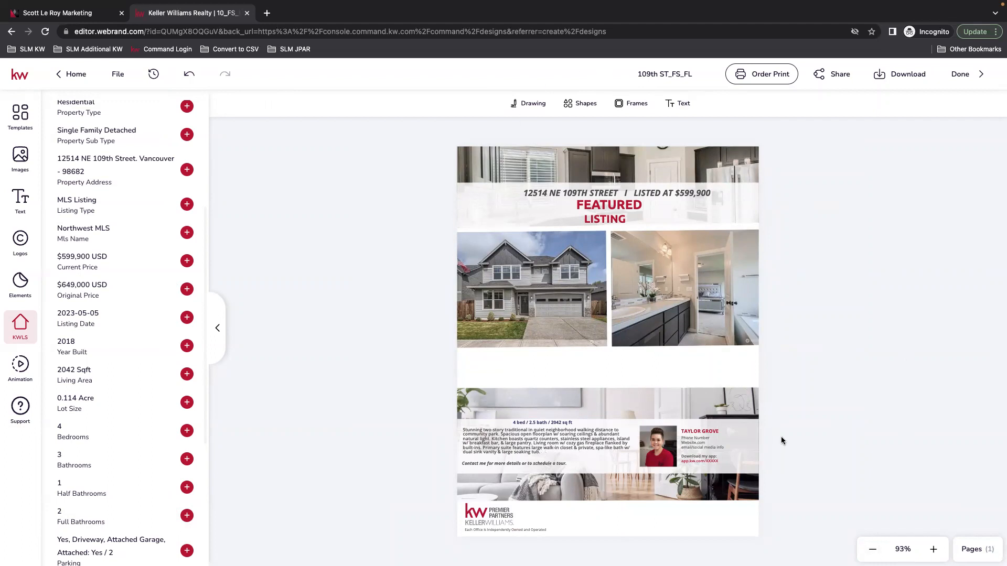
click(603, 214)
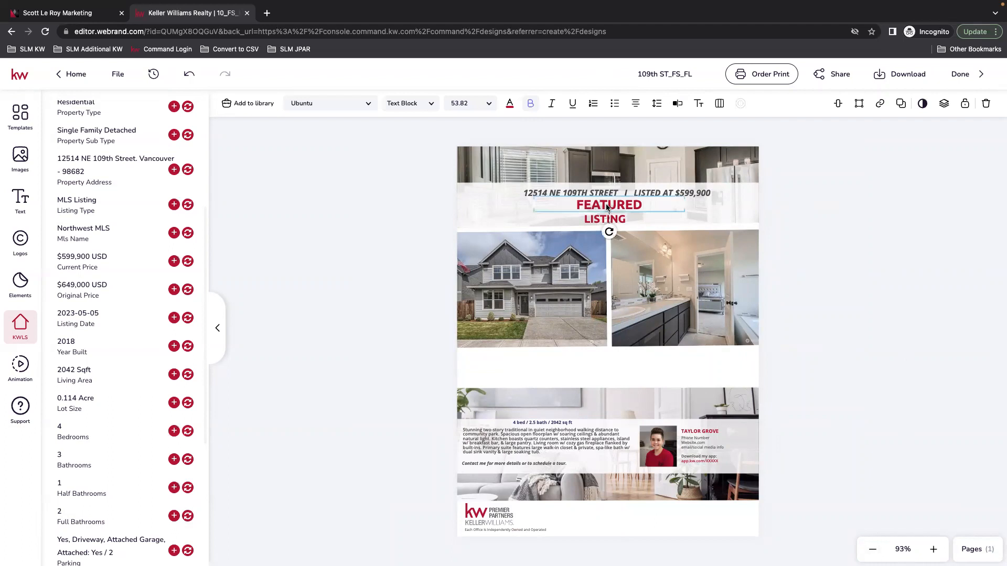
drag(597, 216, 601, 215)
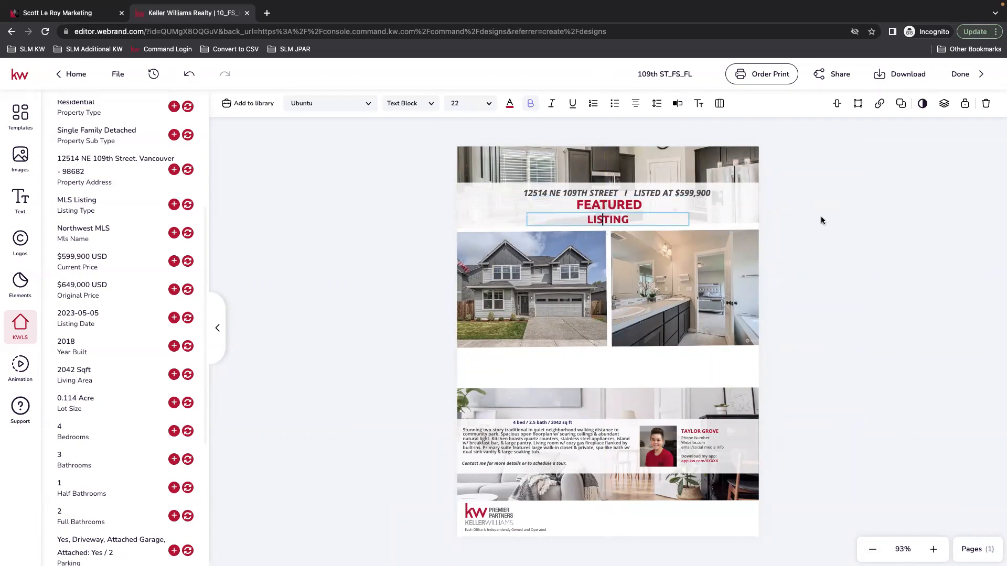
click(870, 248)
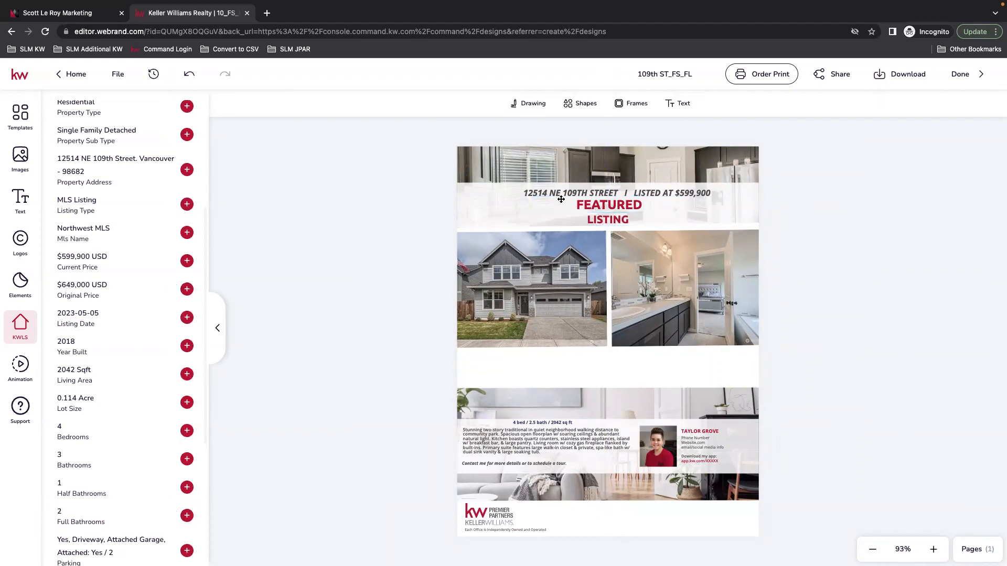
Deselect the heading text and save the flyer design
click(605, 216)
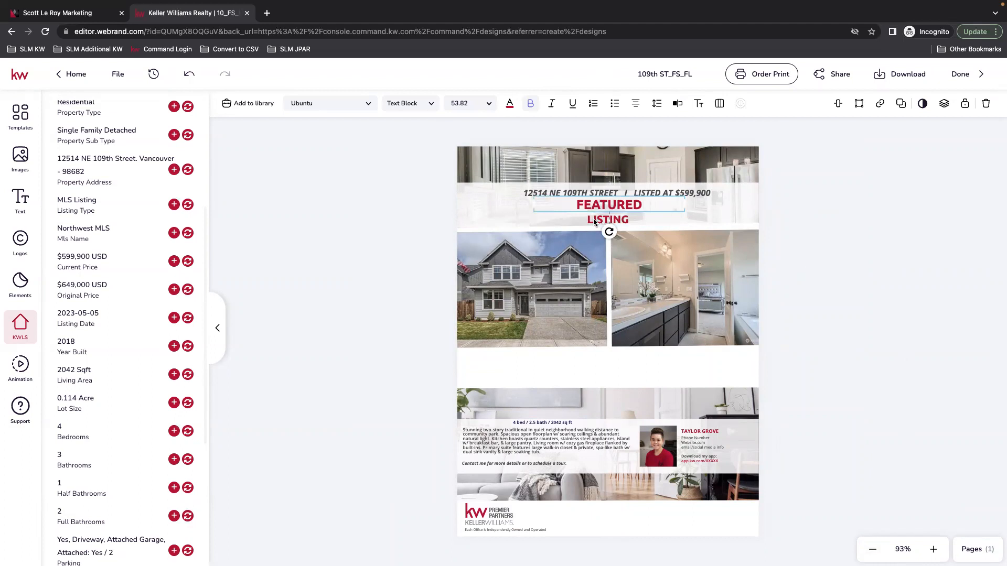
scroll(121, 420, up, 4)
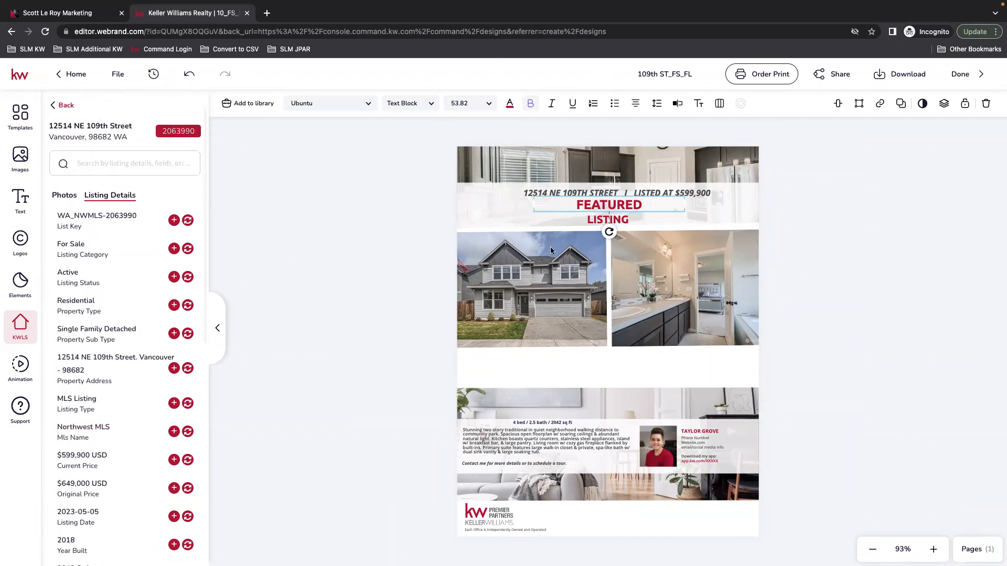
click(825, 231)
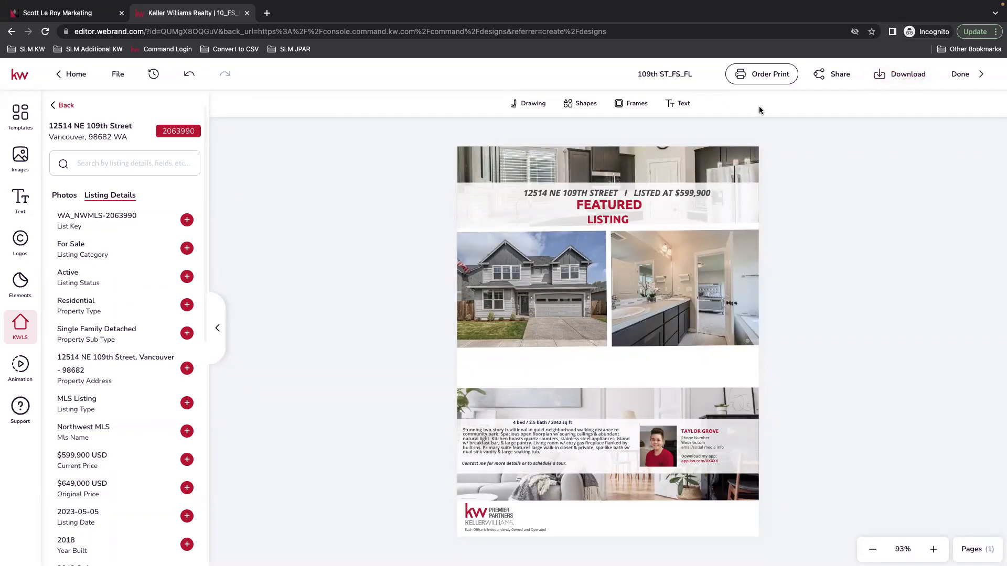
click(118, 74)
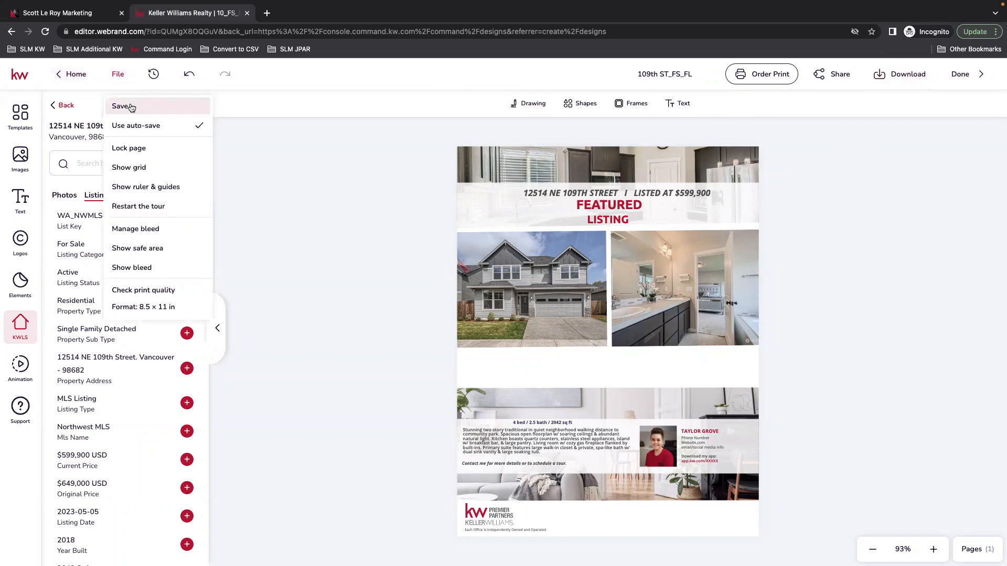
click(126, 105)
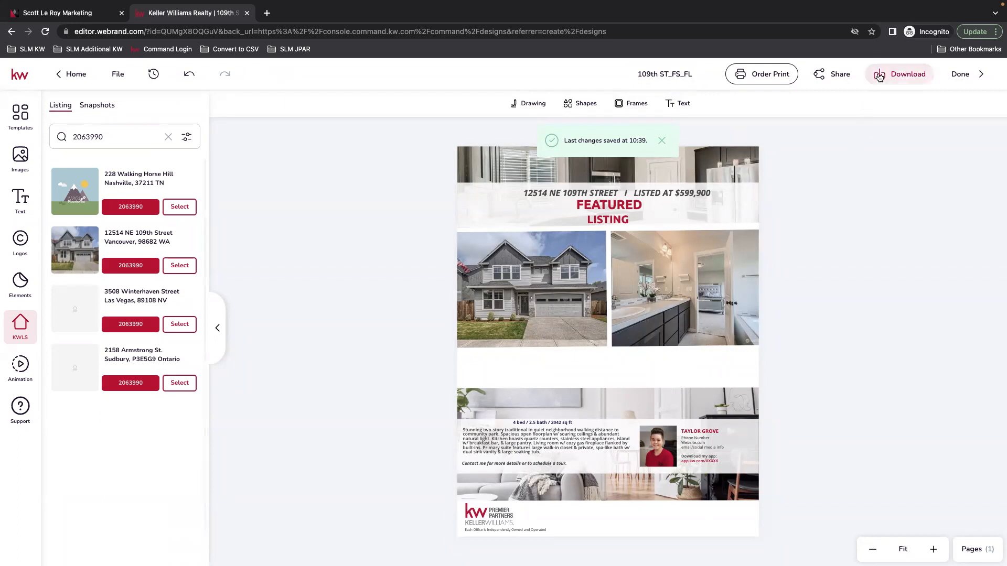
Start a print order for the flyer on uncoated paper and set the number of copies to 25
click(767, 77)
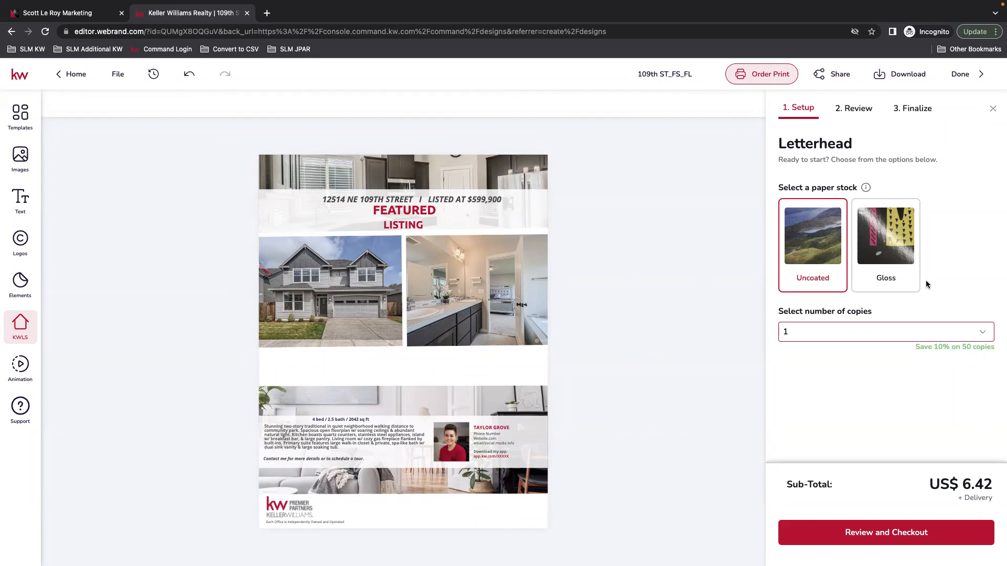
click(982, 332)
scroll(855, 453, down, 7)
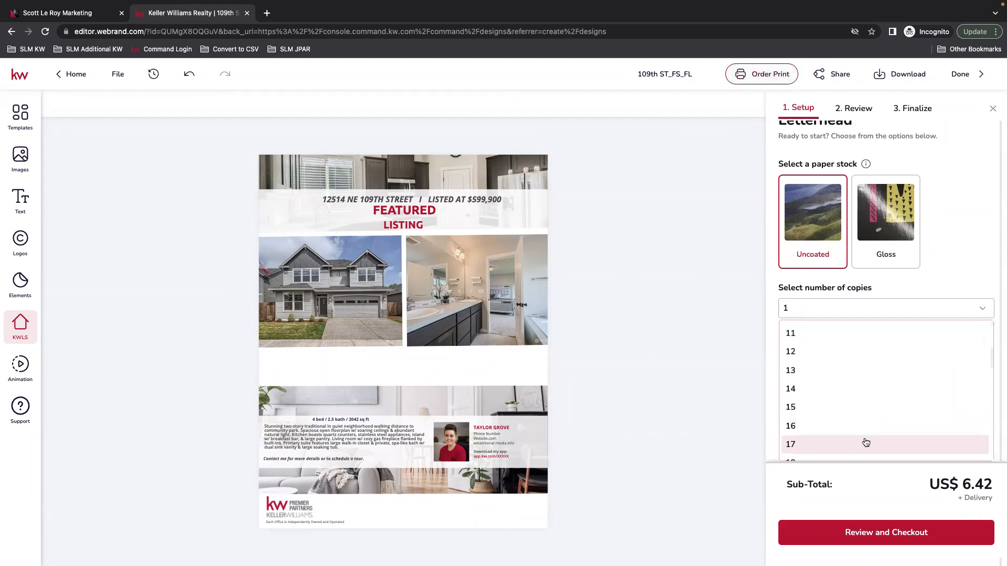
click(842, 407)
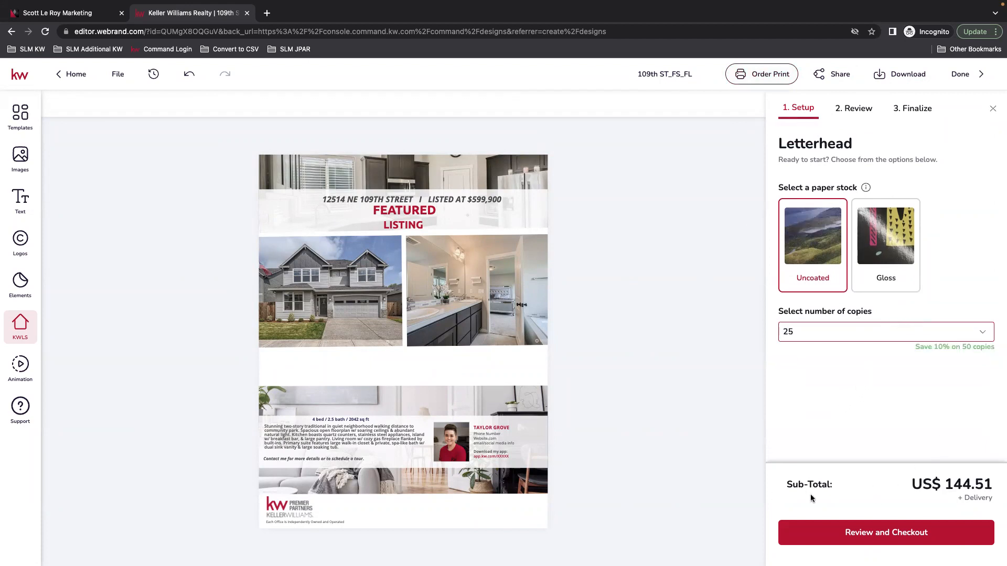
Review the flyer's bleed area in the print order, then close the order without checking out
click(891, 539)
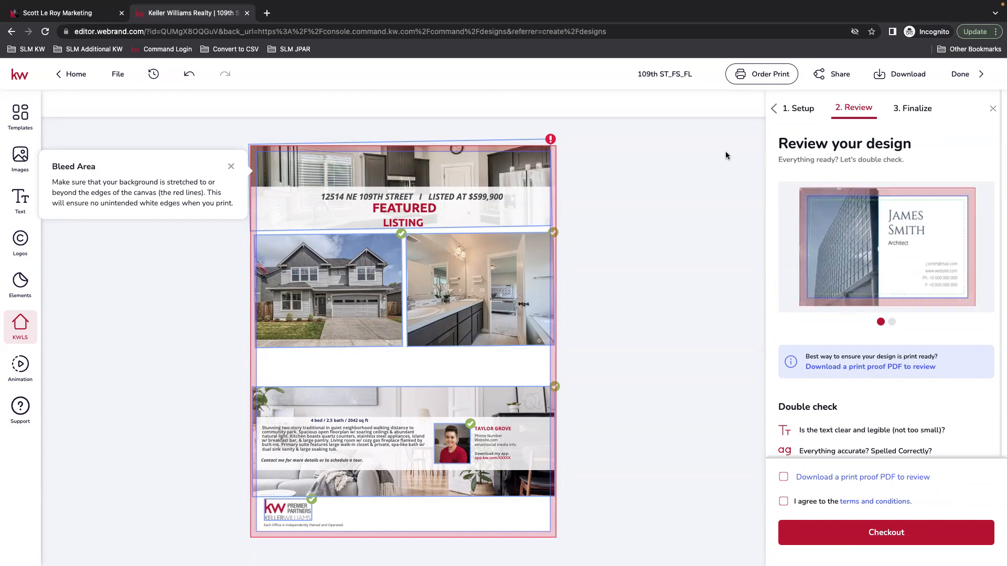
click(668, 194)
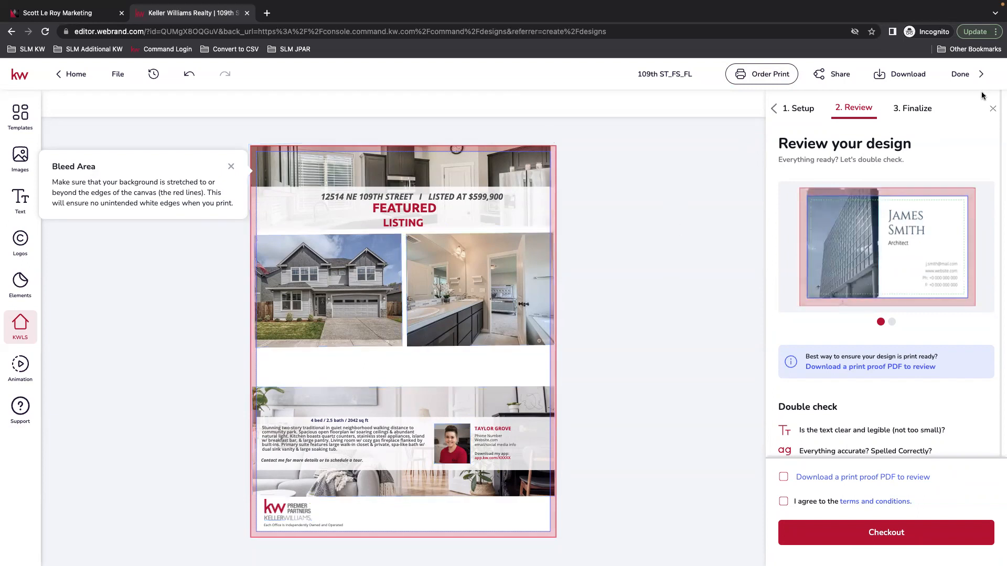
click(993, 108)
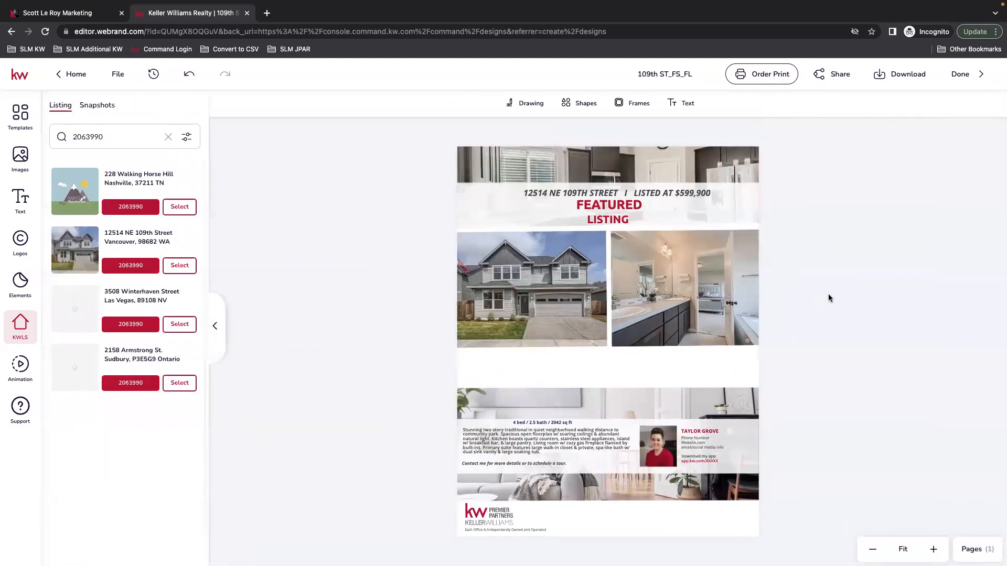
Examine the finished flyer from the header and photos down to the property description, agent details and footer logo
click(934, 549)
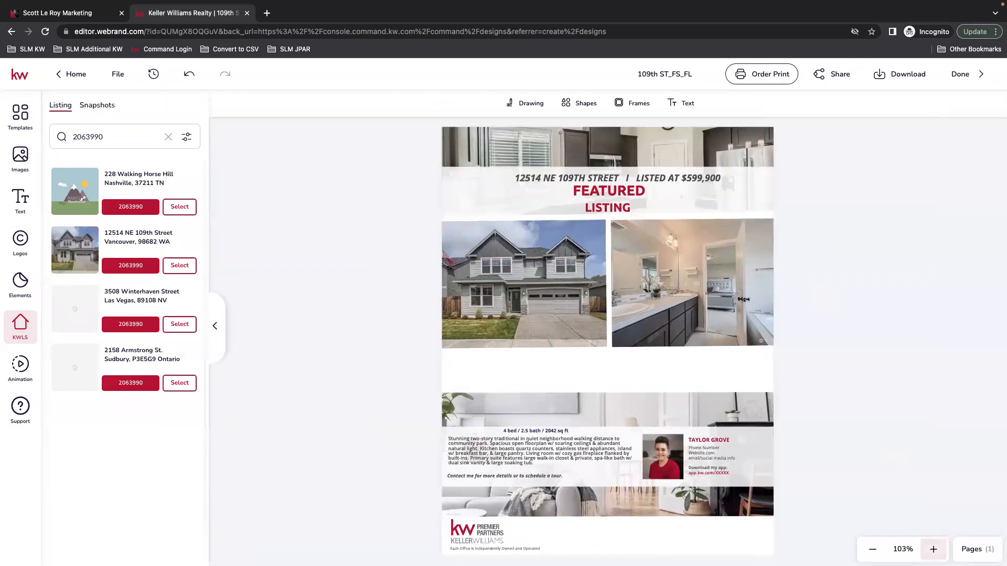
scroll(803, 399, down, 5)
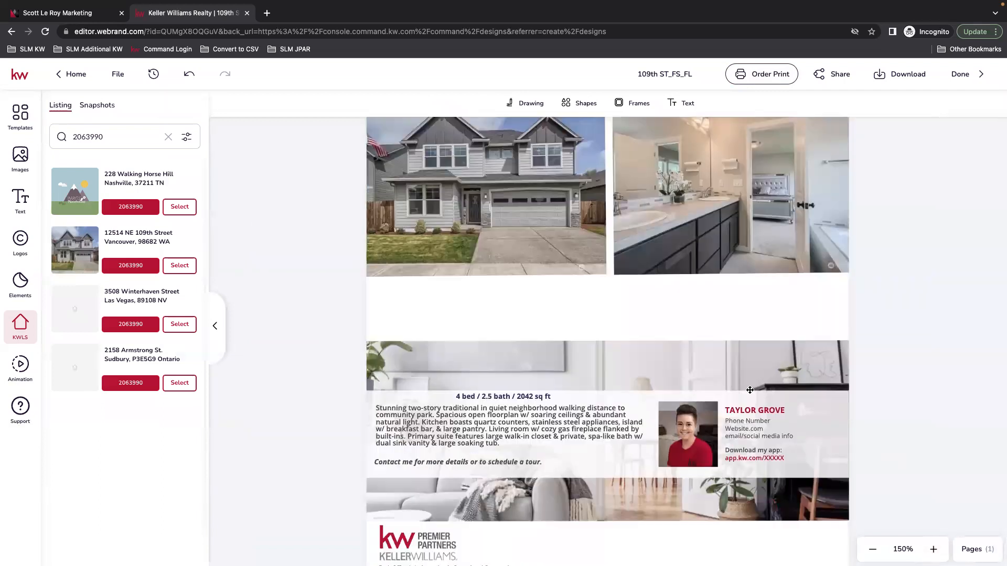
scroll(661, 403, up, 5)
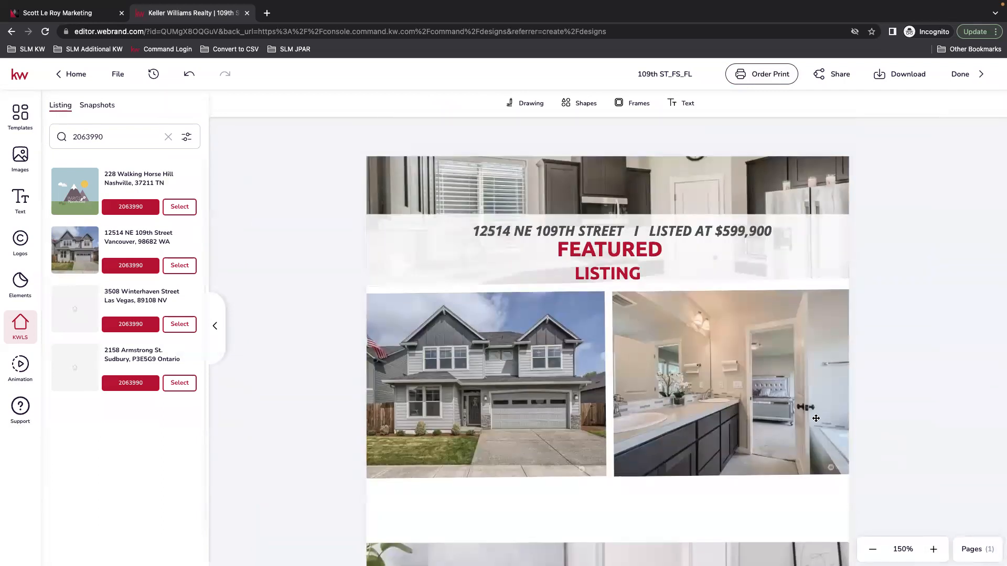
scroll(816, 418, down, 5)
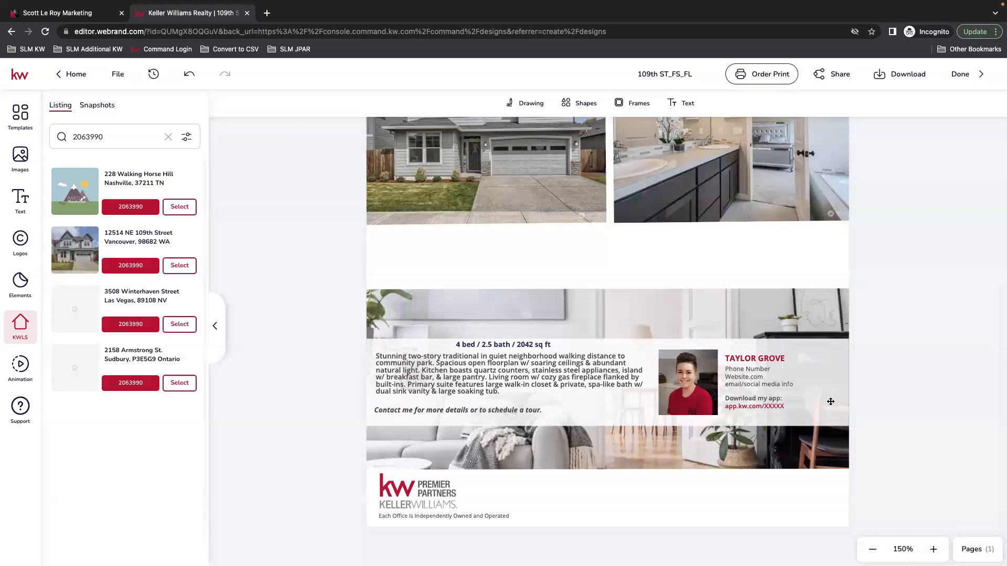
click(873, 549)
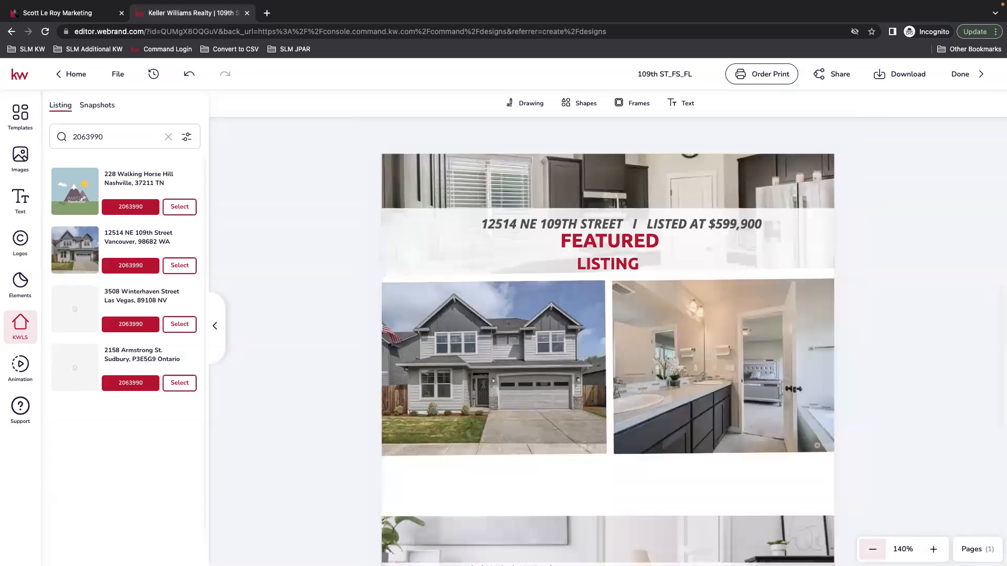
click(873, 549)
click(873, 549)
click(872, 549)
click(873, 549)
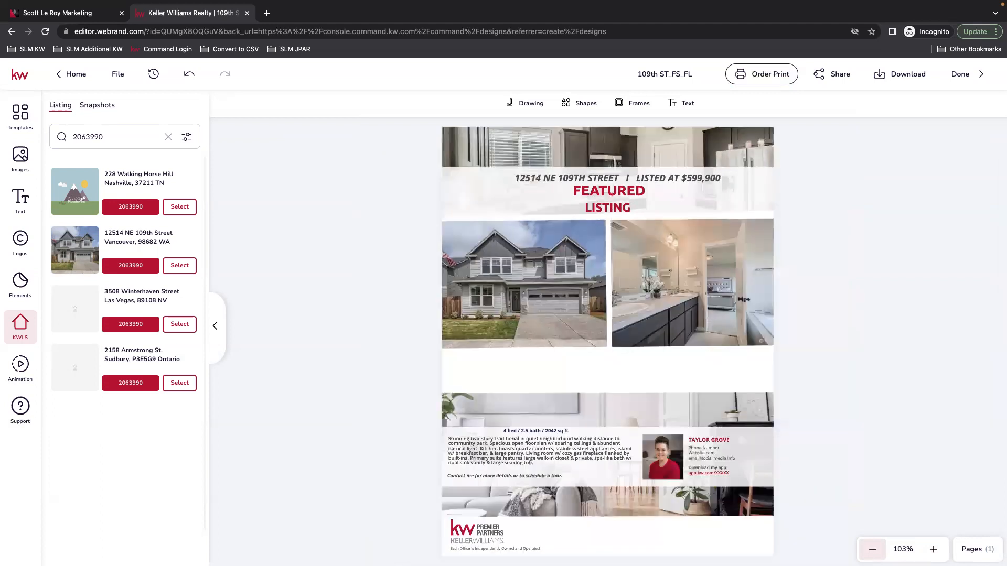
Set the canvas zoom to Fit for the flyer page
click(873, 550)
click(908, 550)
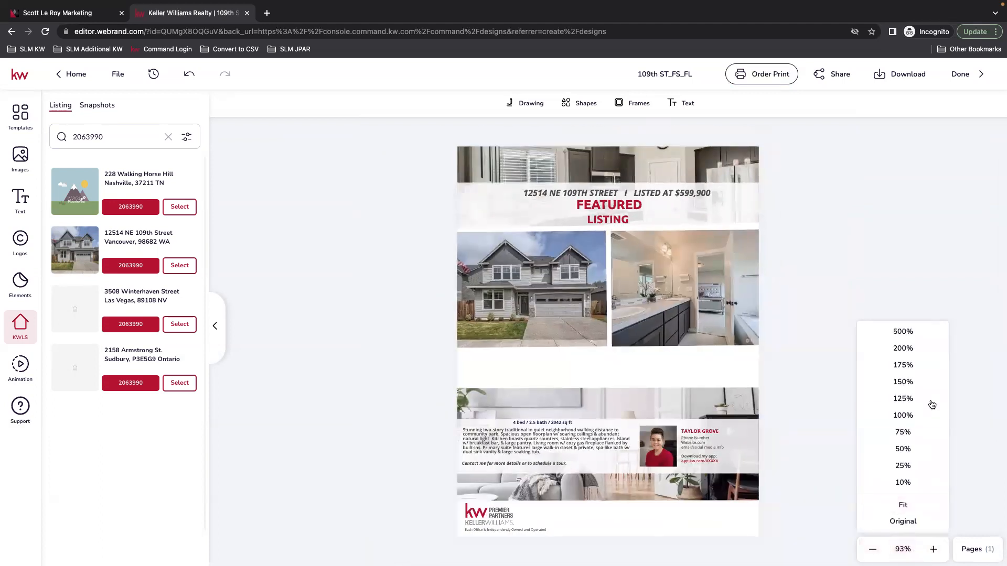
click(902, 522)
click(900, 548)
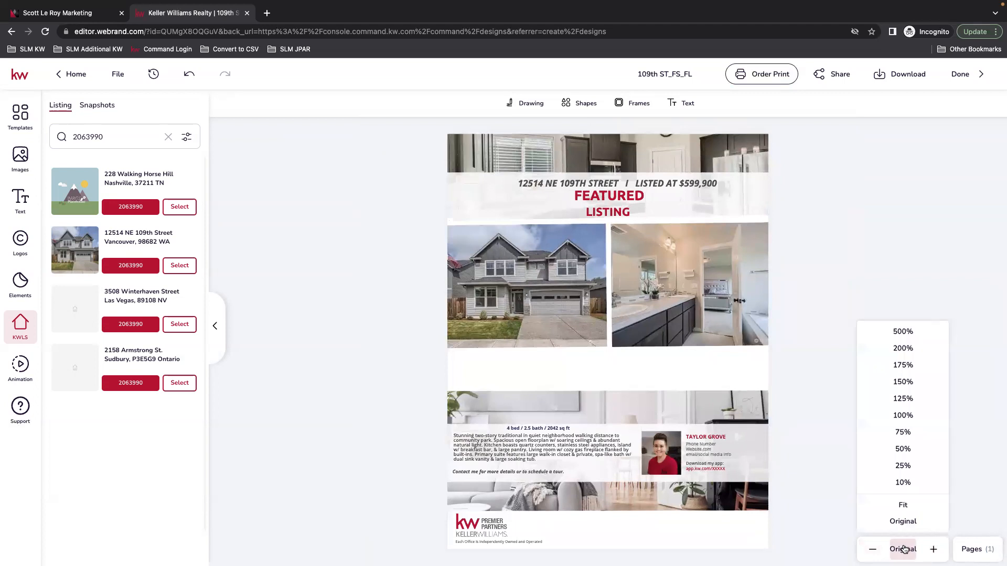
click(903, 506)
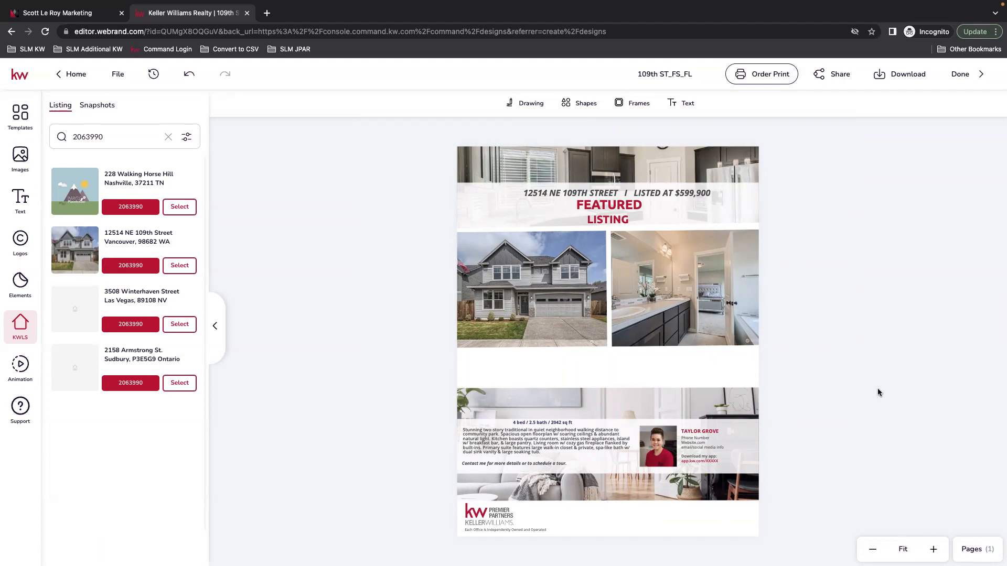
Start a print order for 7 uncoated copies of the flyer and proceed to the design review
click(749, 76)
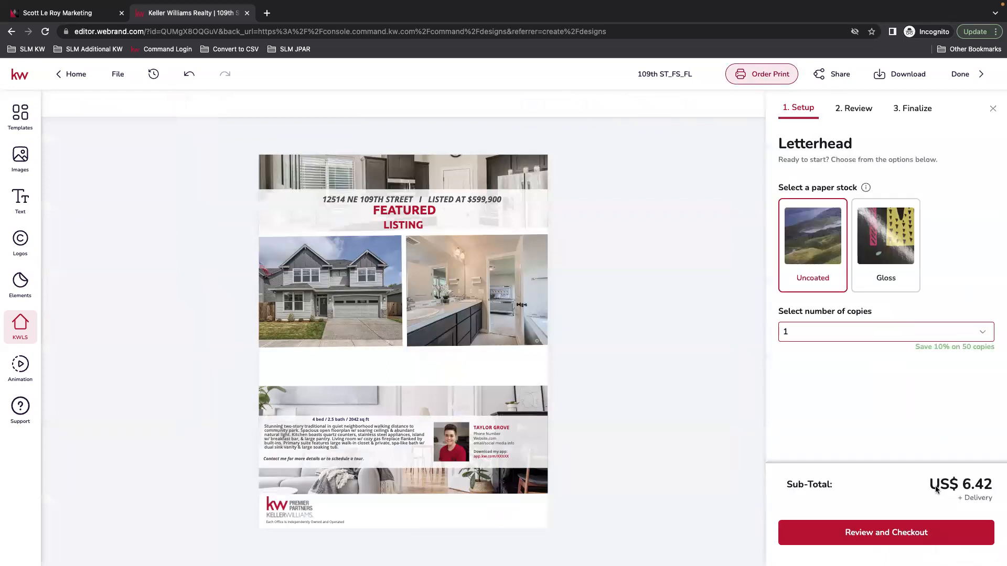
click(989, 333)
click(836, 442)
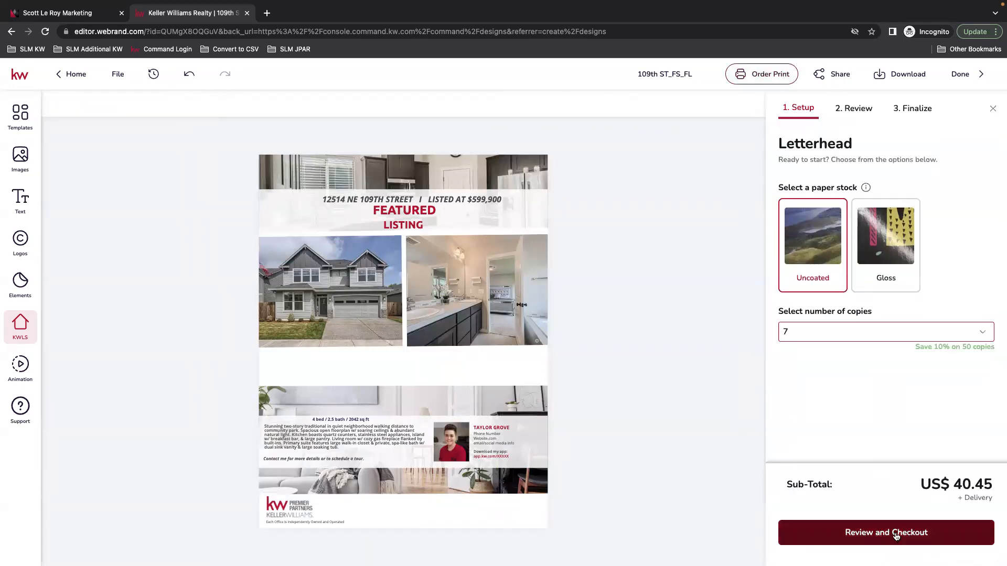
click(895, 533)
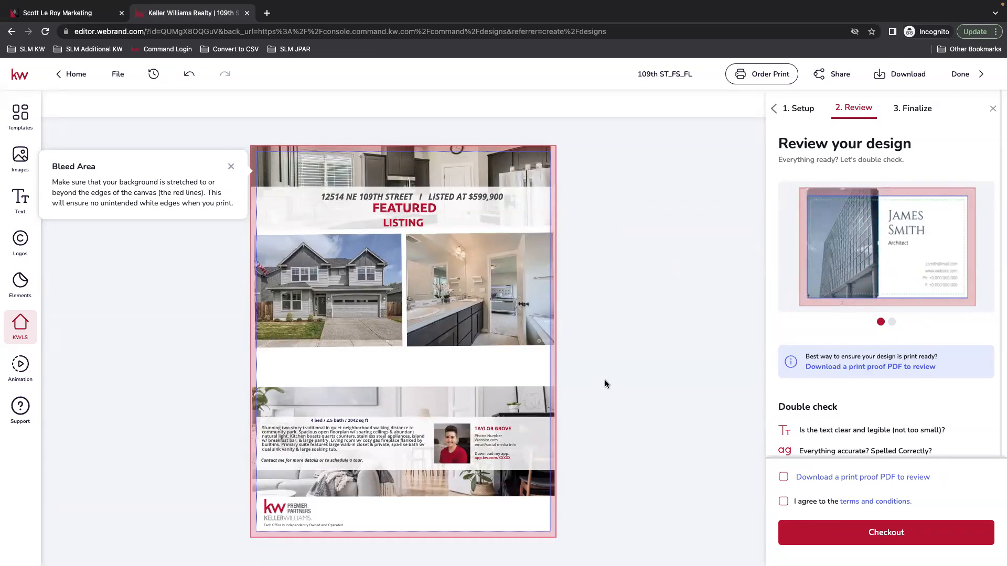
Download the print proof PDF, agree to the terms and conditions, and proceed to checkout
click(783, 478)
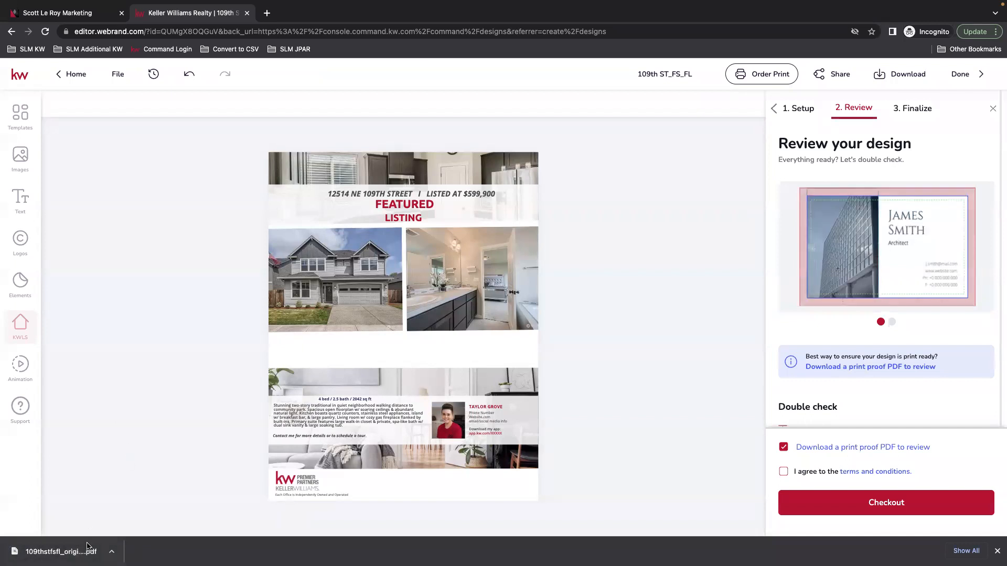
click(804, 472)
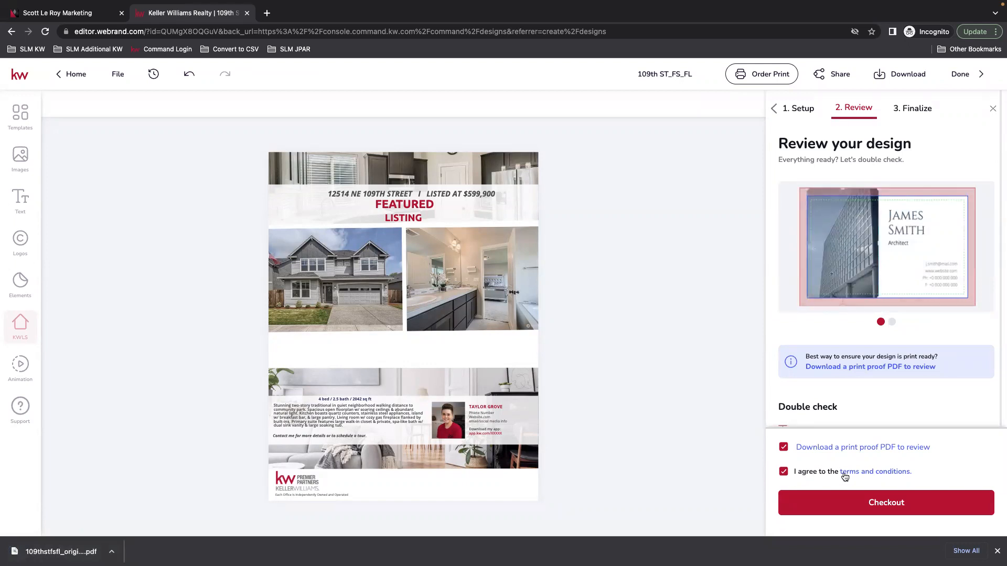
click(919, 514)
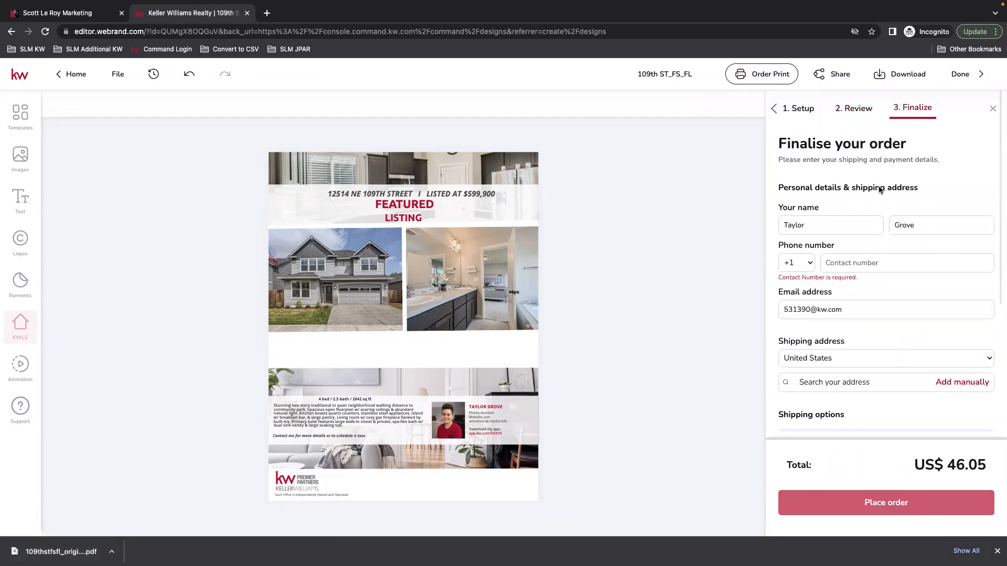
Examine the order's contact, manual shipping address and payment fields, then close the order without placing it
scroll(881, 191, down, 1)
scroll(929, 218, down, 1)
scroll(951, 224, down, 3)
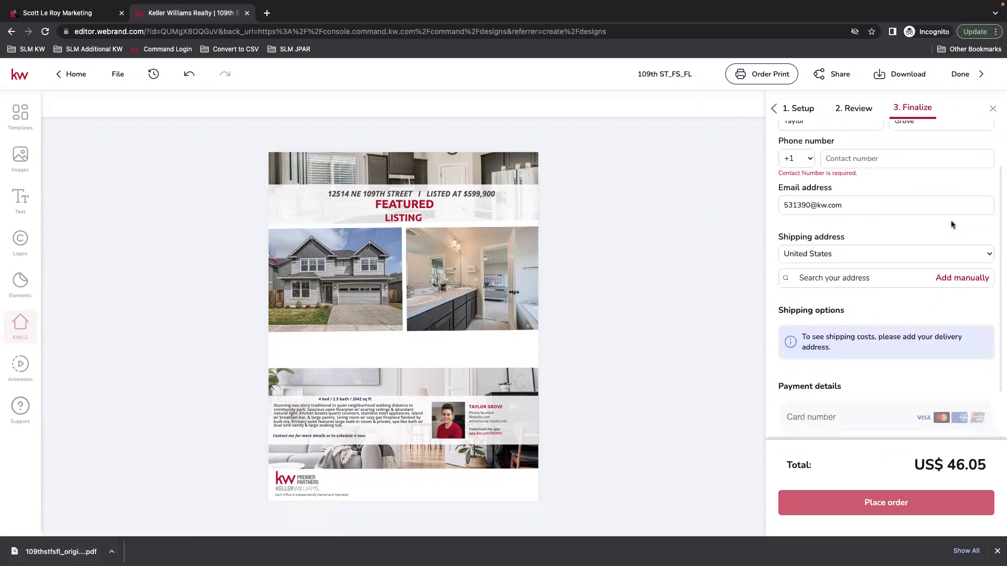
scroll(952, 224, down, 3)
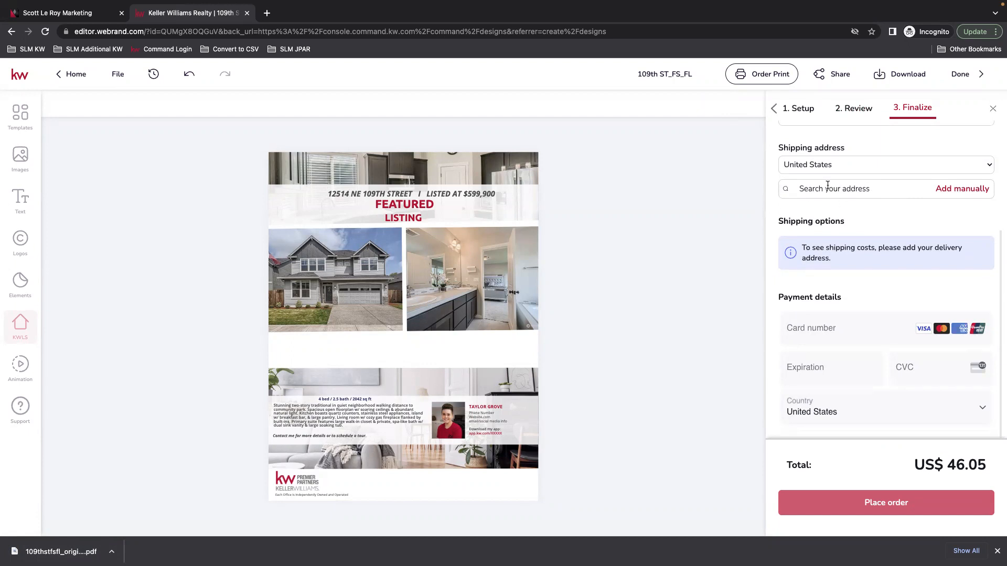
click(965, 189)
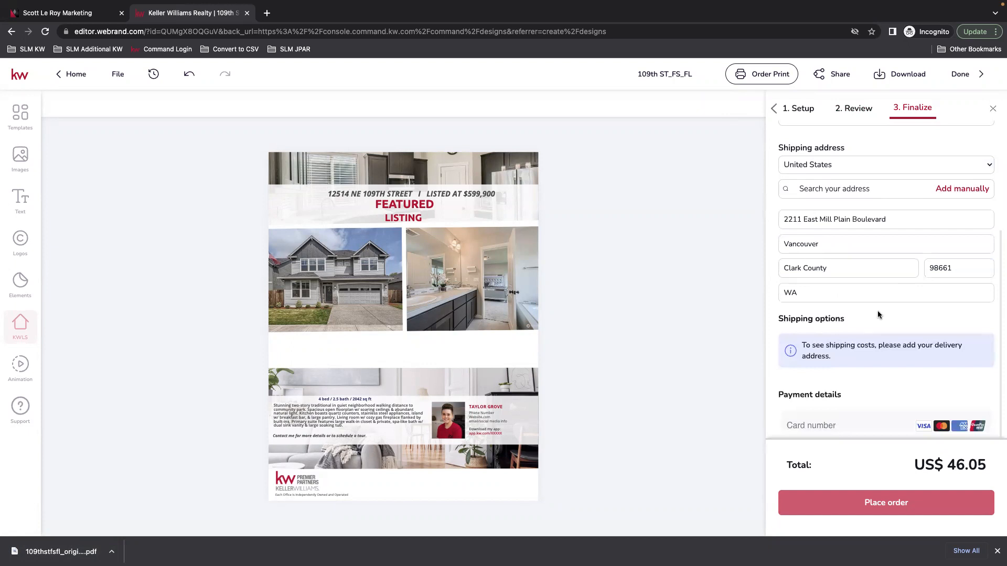
drag(868, 220, 783, 220)
click(768, 265)
scroll(894, 295, down, 1)
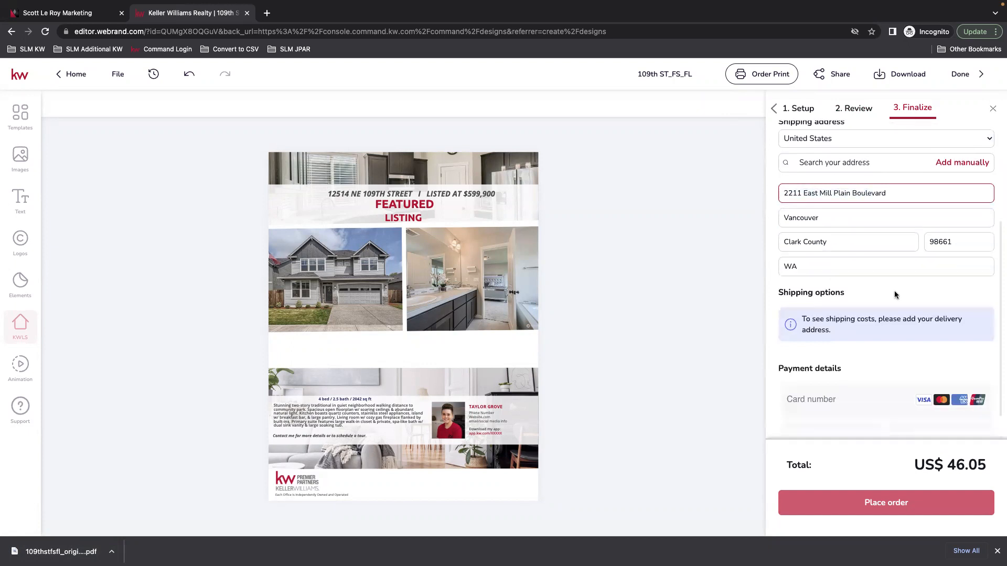
scroll(895, 295, down, 3)
scroll(948, 291, down, 1)
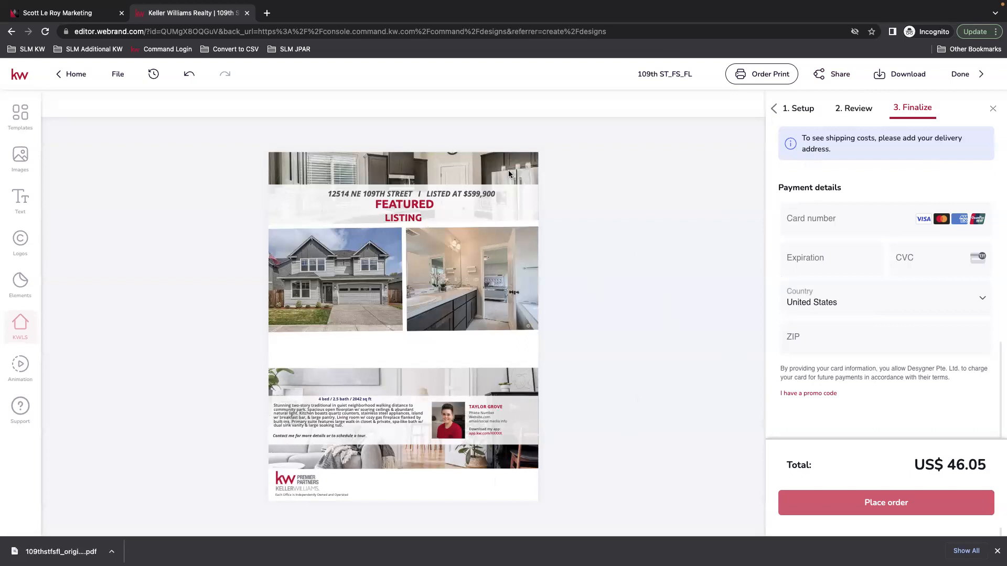
click(992, 110)
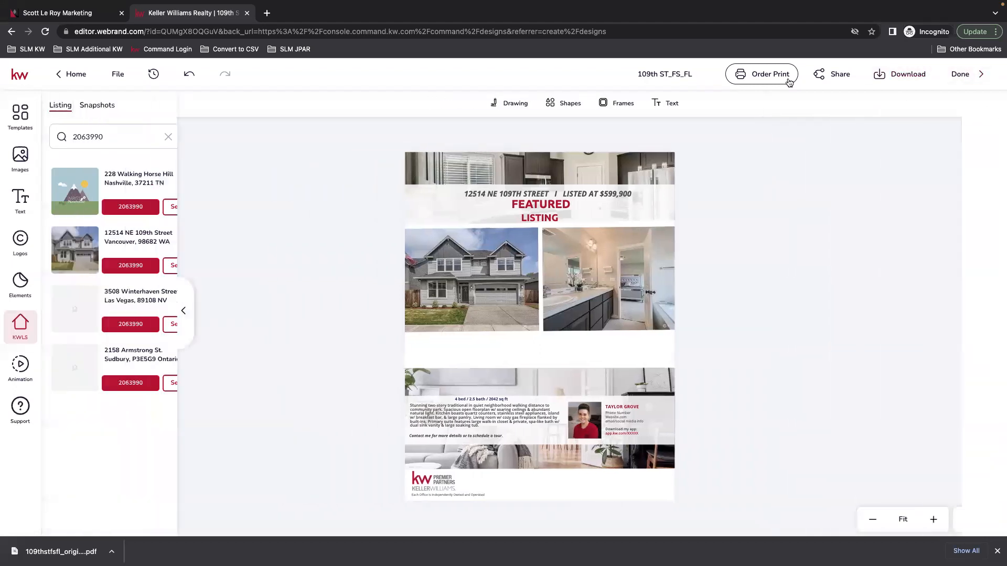
click(997, 551)
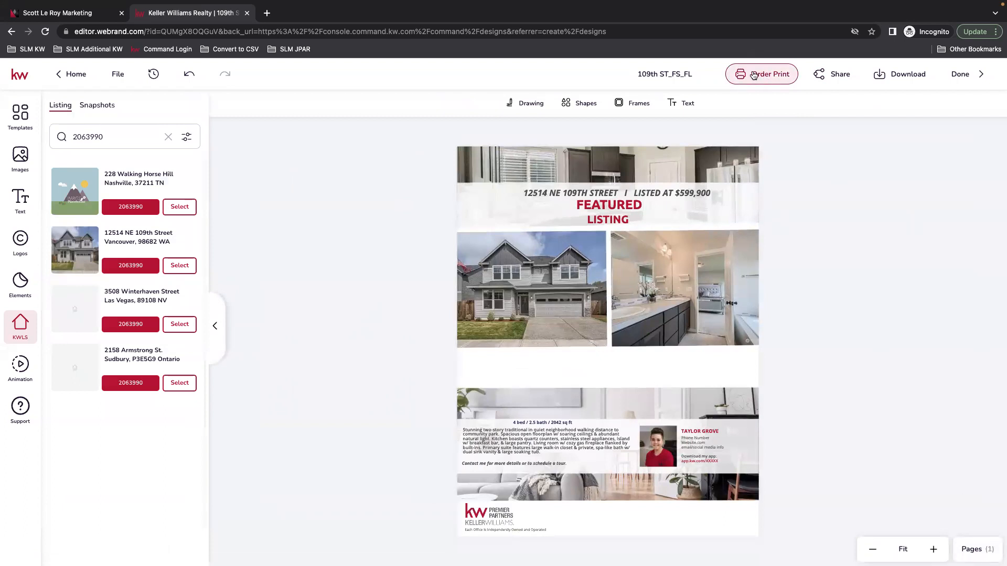
Download all pages of the flyer as a PDF for Printing with a 0.125 in manual bleed
click(901, 73)
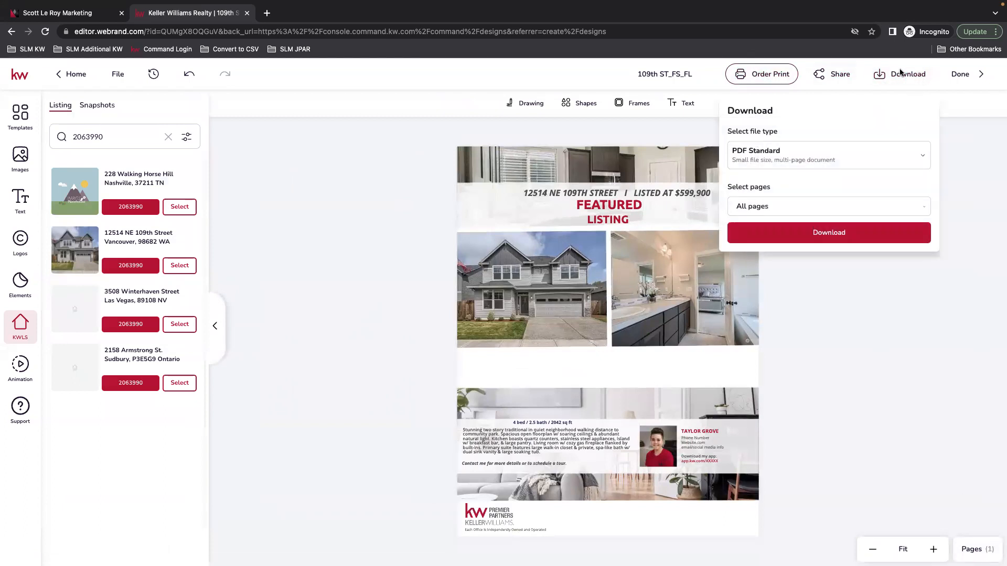
click(785, 155)
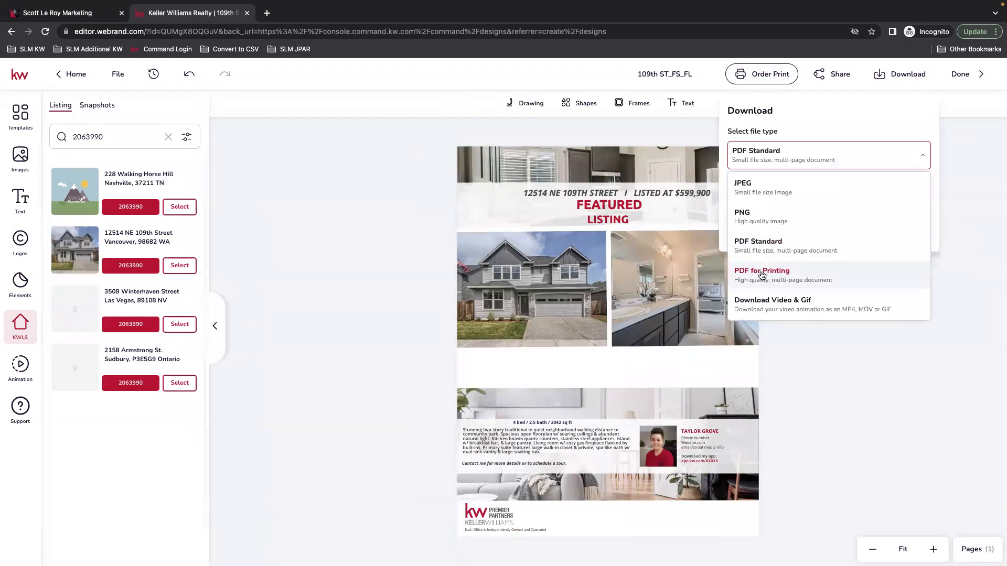
click(770, 275)
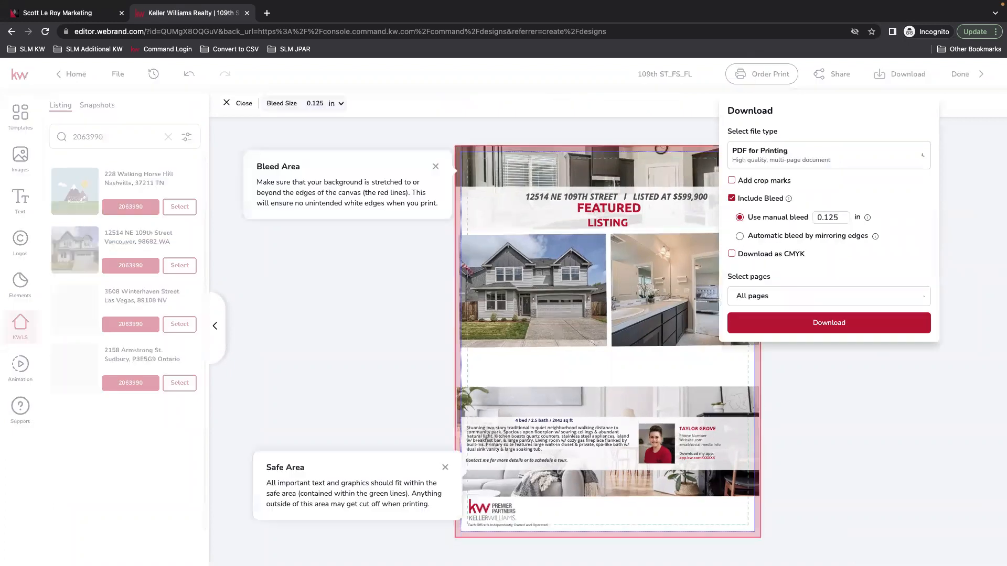
click(821, 325)
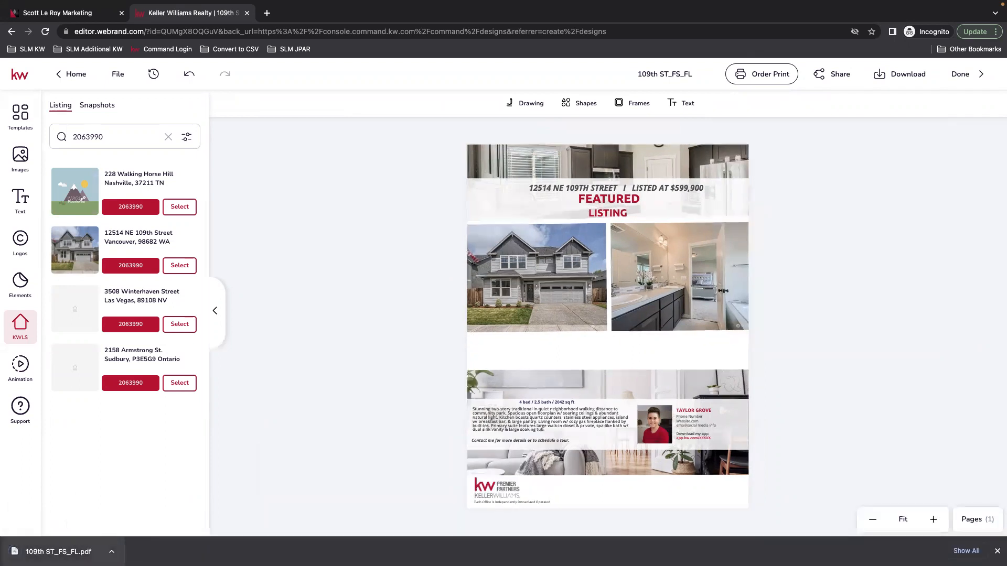
Open the downloaded 109th ST_FS_FL.pdf, examine the whole page, and return to the flyer editor
click(52, 554)
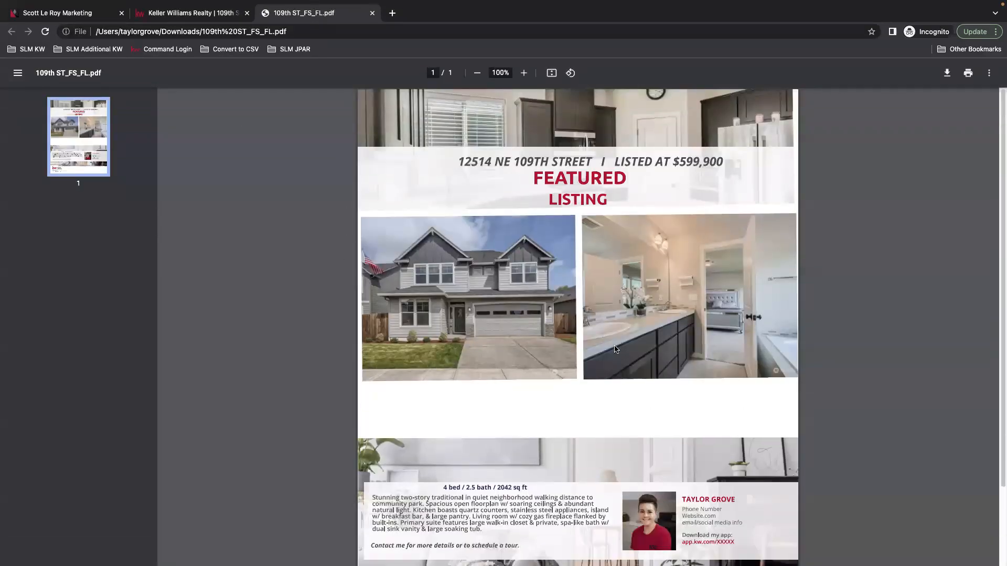
scroll(732, 358, down, 3)
scroll(729, 360, up, 3)
click(180, 13)
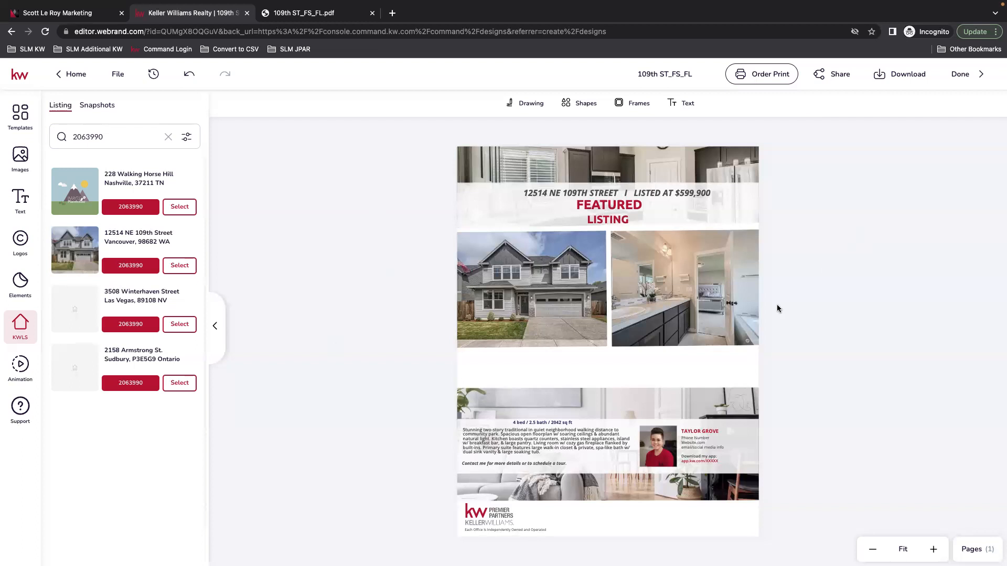
Finish editing the flyer and make a copy of 109th ST_FS_FL in the Designs list
click(970, 76)
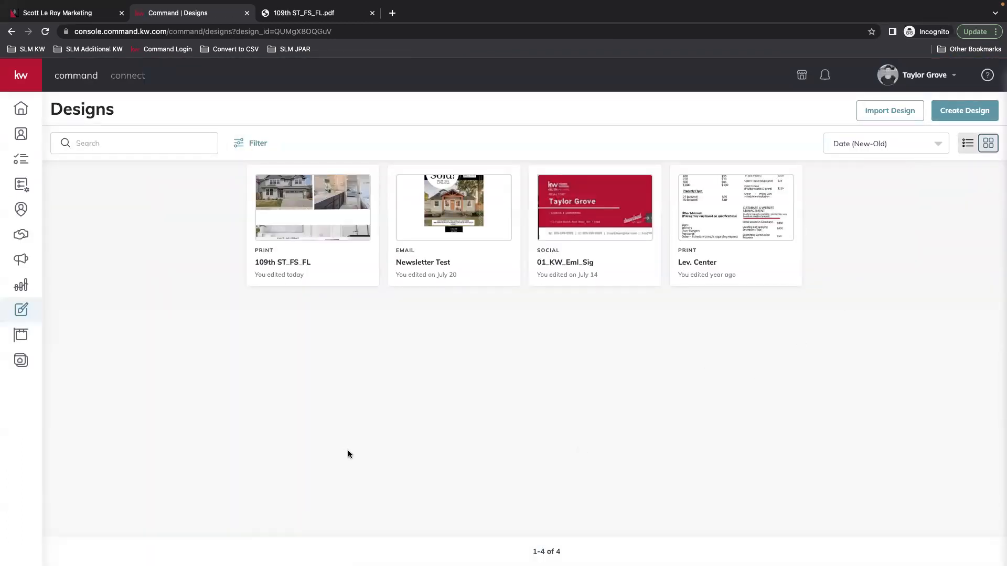
mouse_move(272, 195)
click(360, 188)
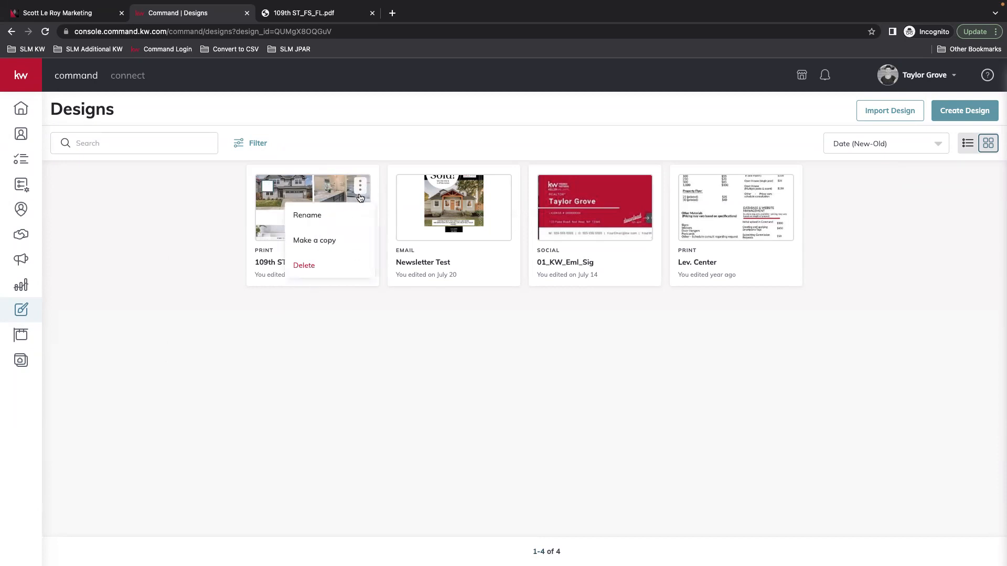
click(327, 250)
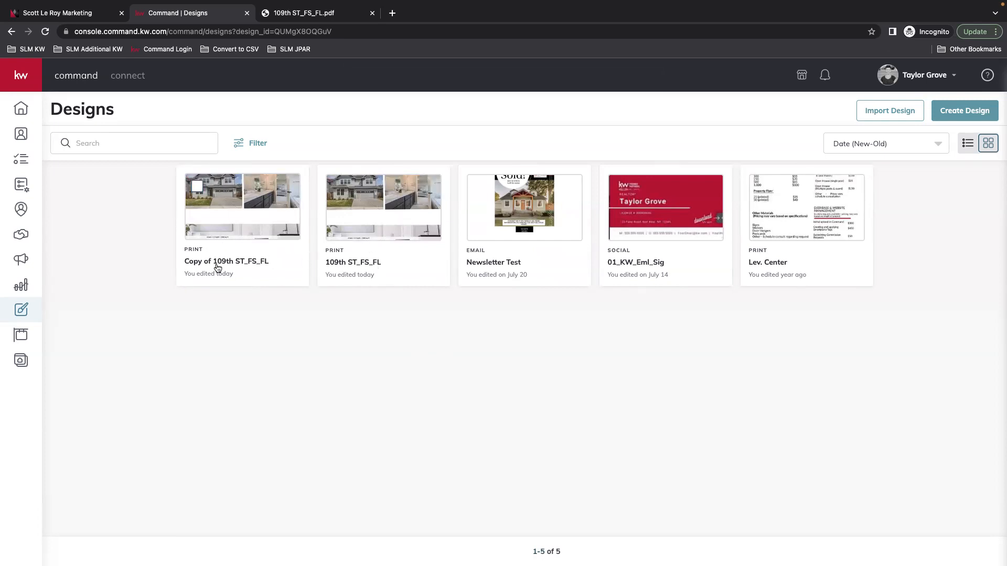
Open Copy of 109th ST_FS_FL for editing and switch its KWLS listing search to MLS number
click(241, 208)
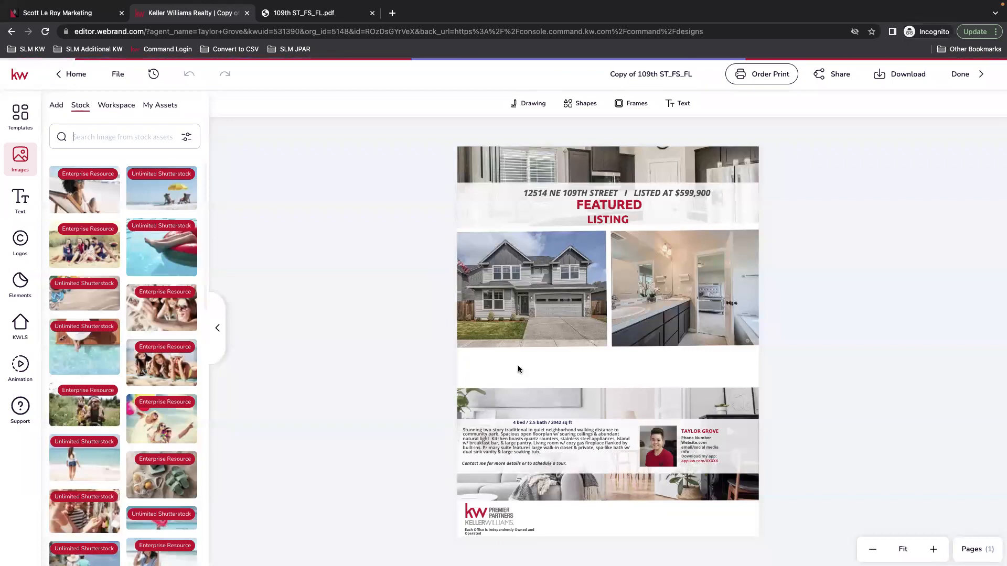
click(20, 330)
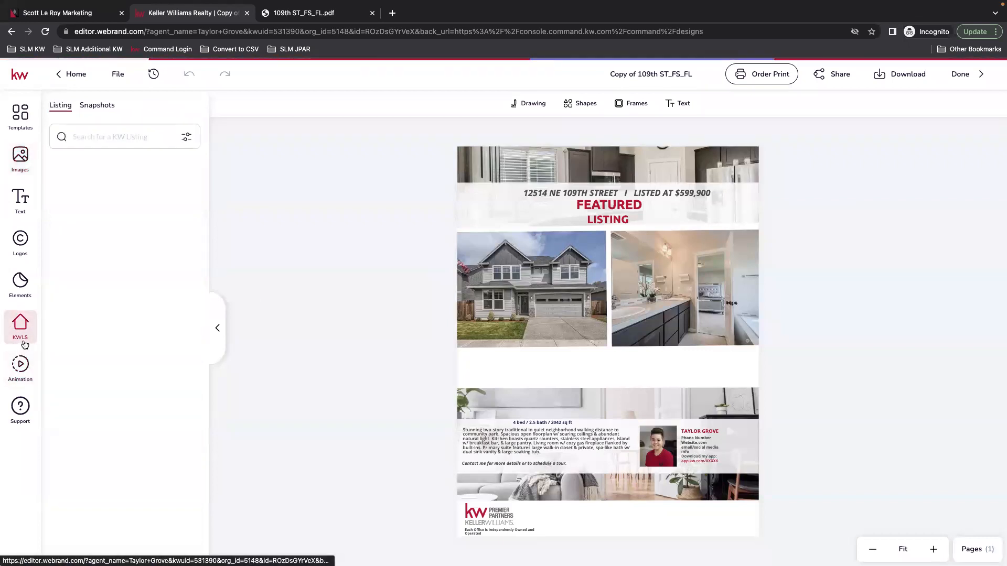
click(186, 136)
click(112, 187)
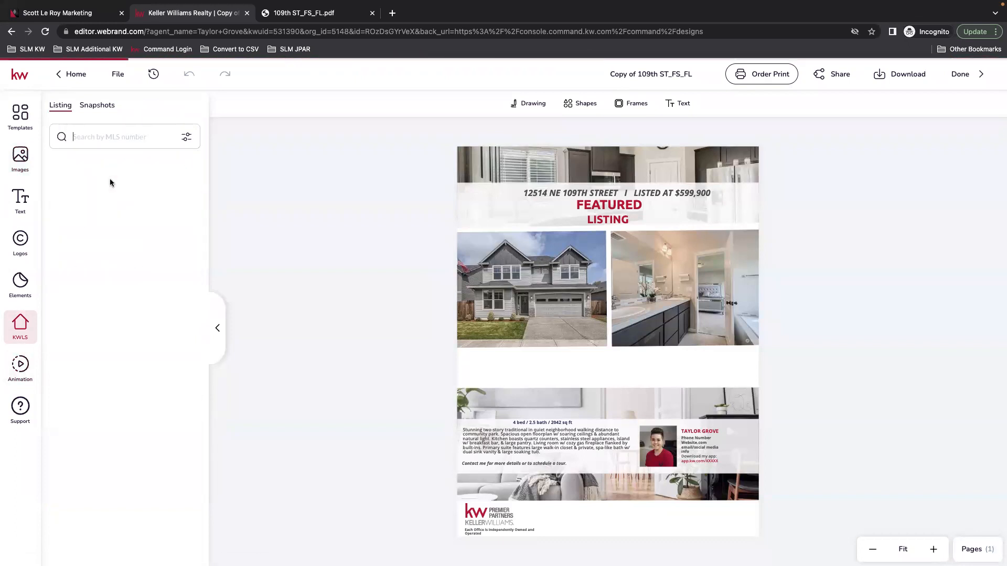
click(73, 137)
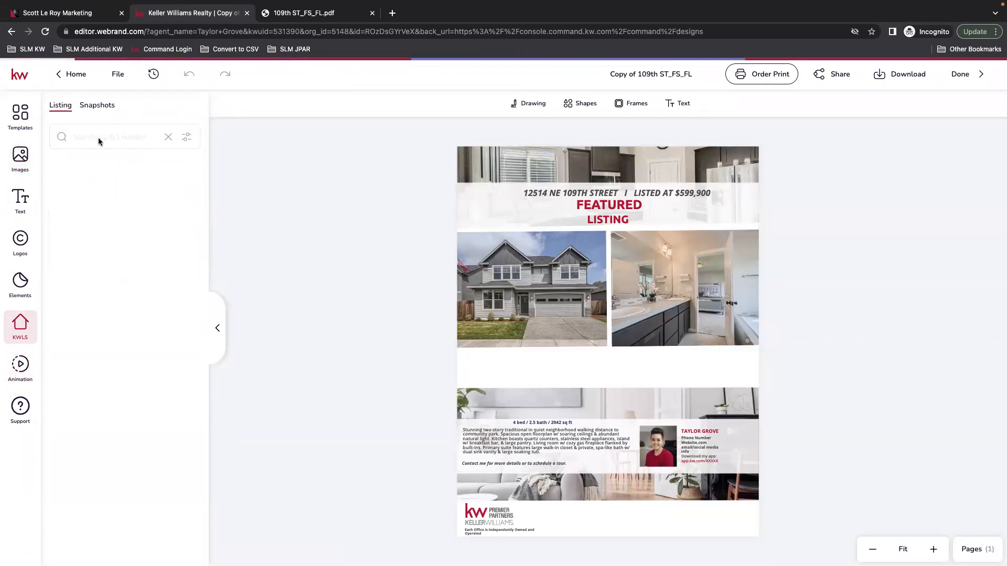
click(169, 137)
Leave the copied flyer and go back to the Designs list
click(69, 74)
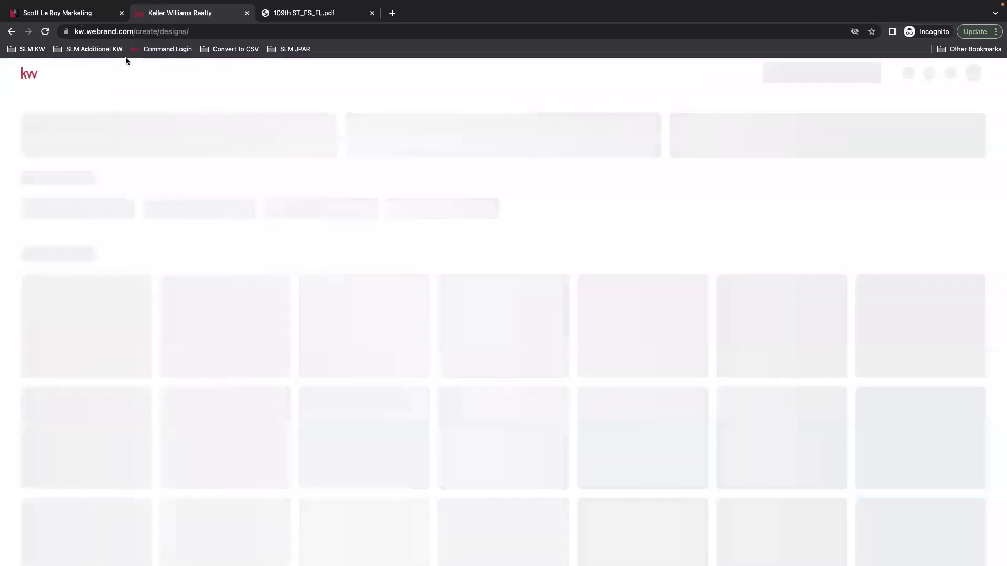
click(11, 32)
click(11, 31)
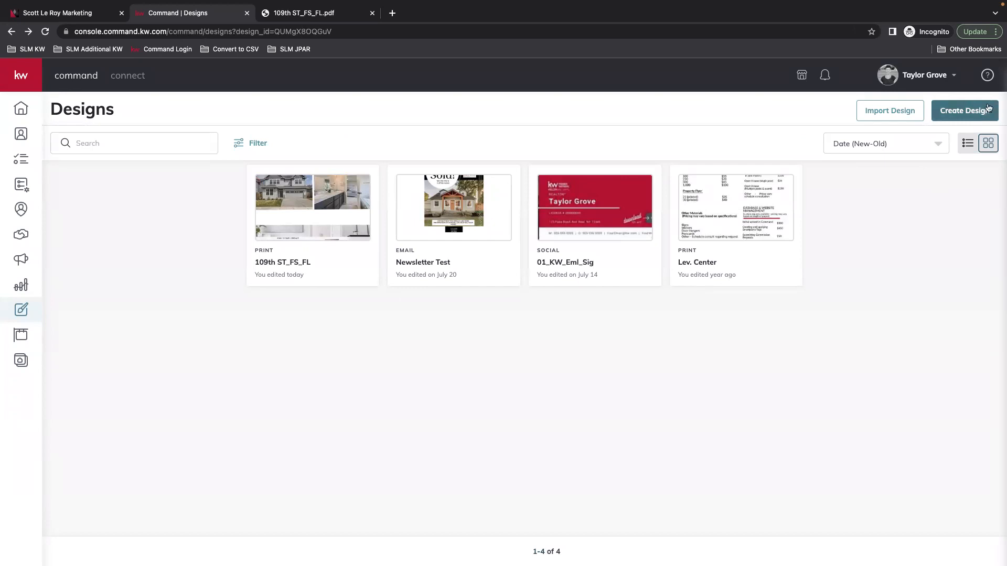
Create a new print design without importing a listing and bring up the For Sale letter-size flier templates
click(961, 114)
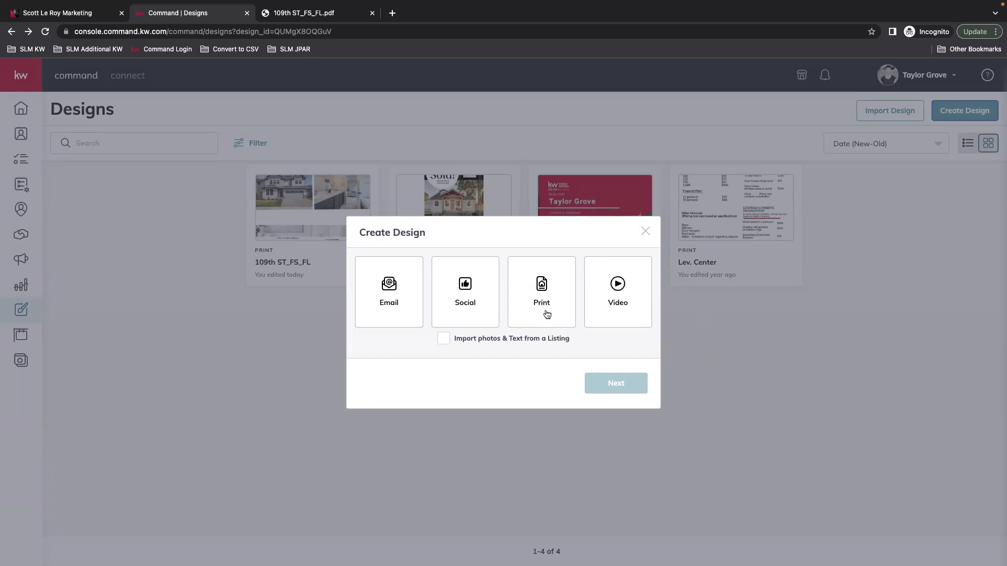
click(530, 284)
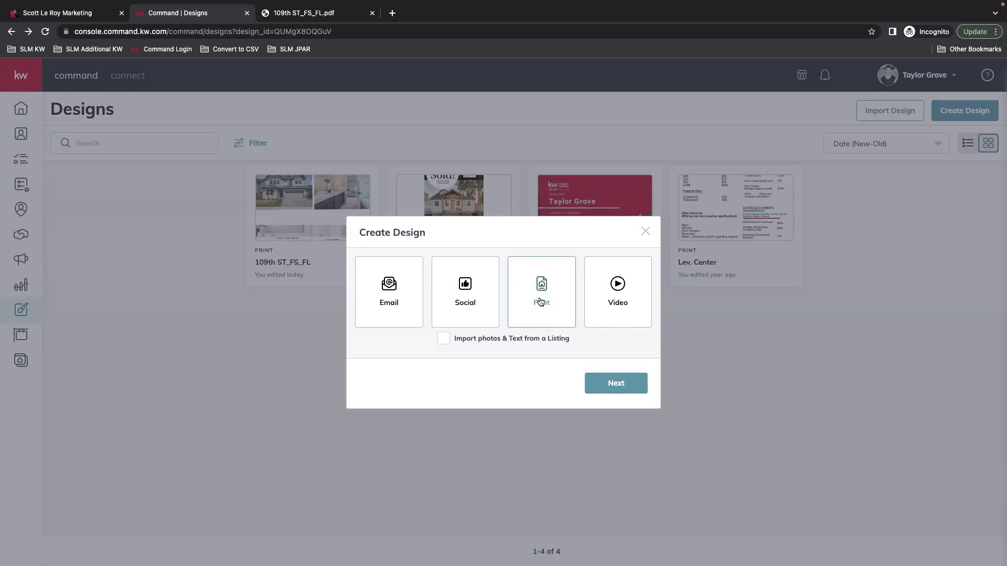
click(617, 385)
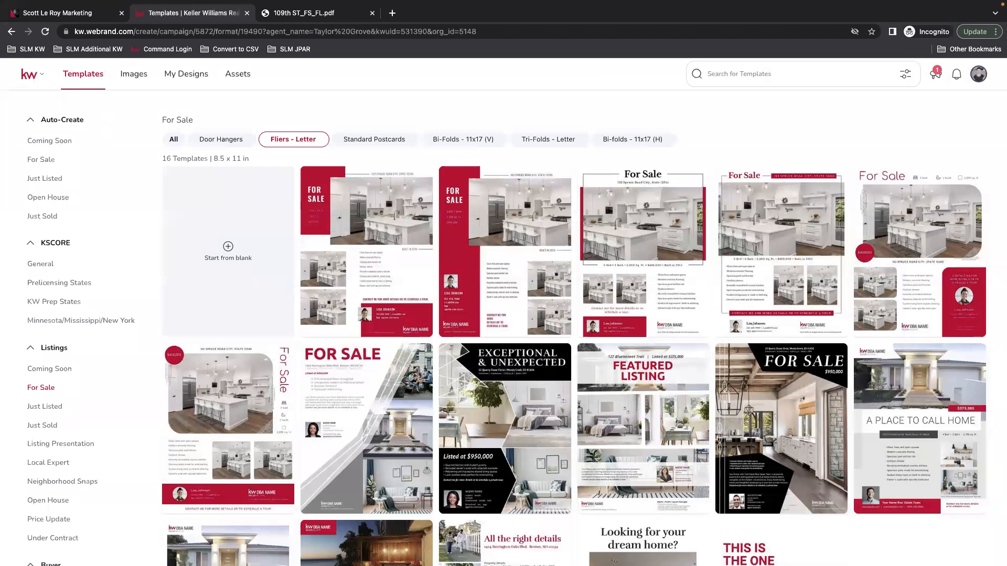
mouse_move(620, 269)
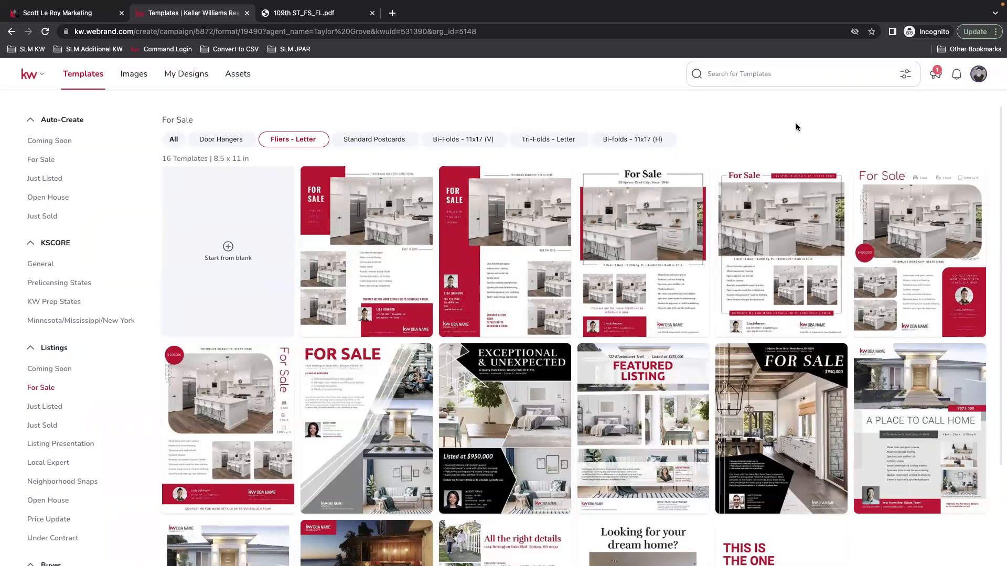
Collapse the Auto-Create and KSCORE template categories and show the Listing Presentation templates under Listings
click(59, 120)
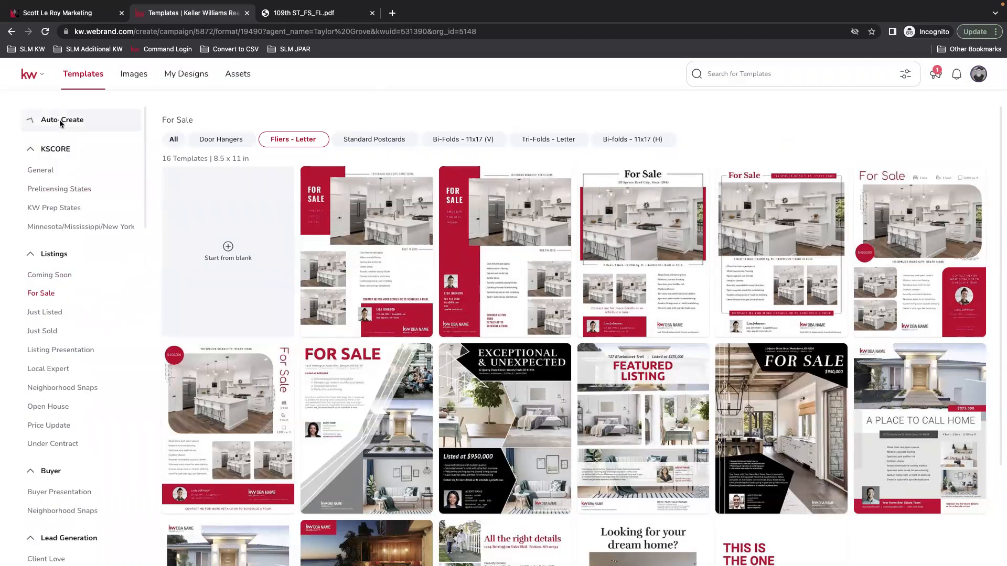
click(48, 150)
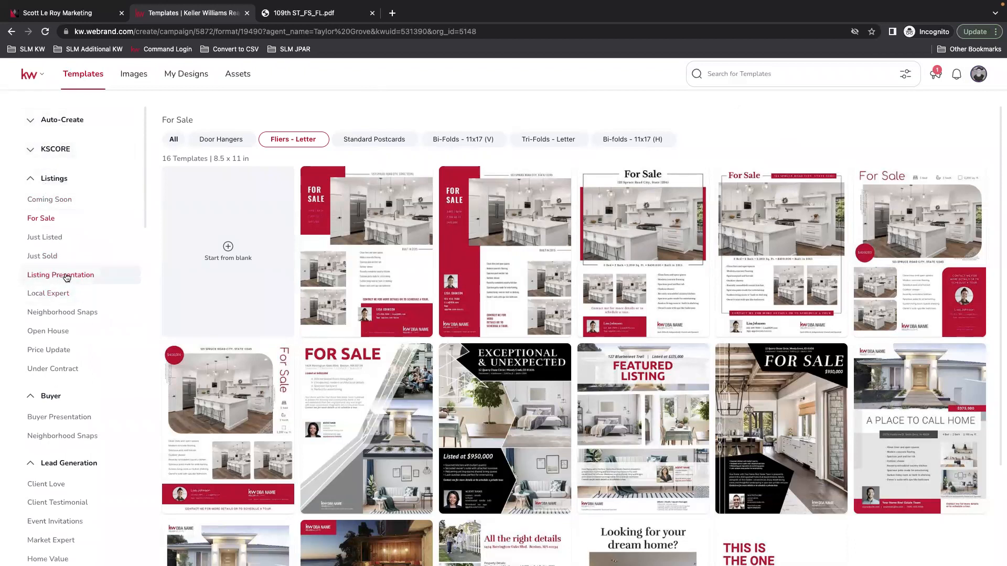
double_click(40, 276)
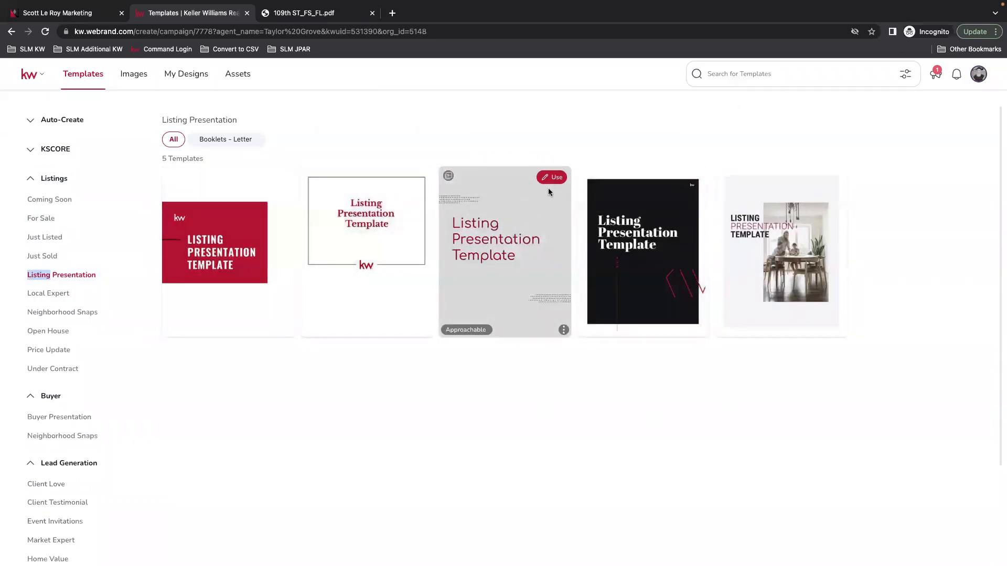
Start a design from the Approachable listing presentation template, close the flyer PDF, and show the design's page list
click(555, 178)
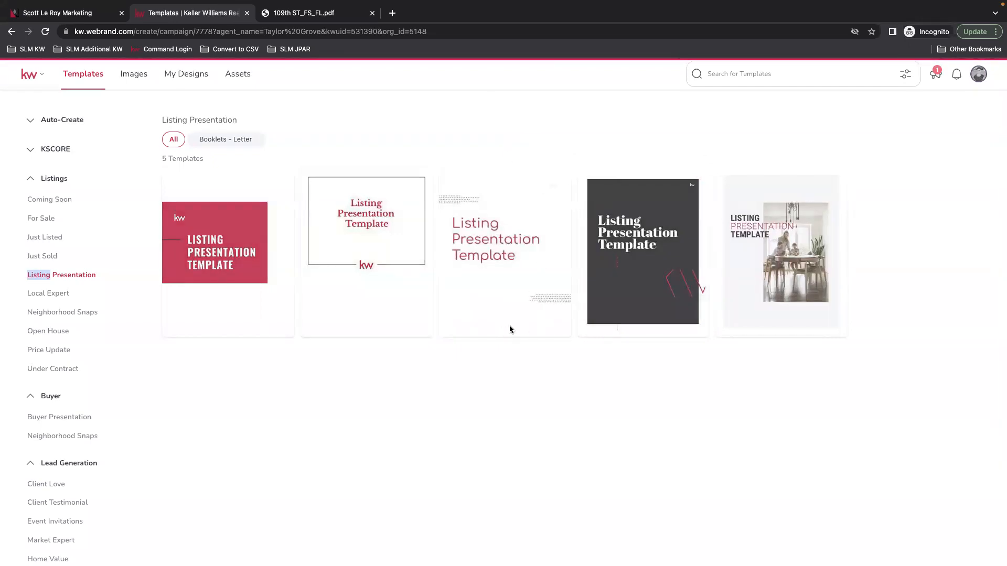
click(372, 13)
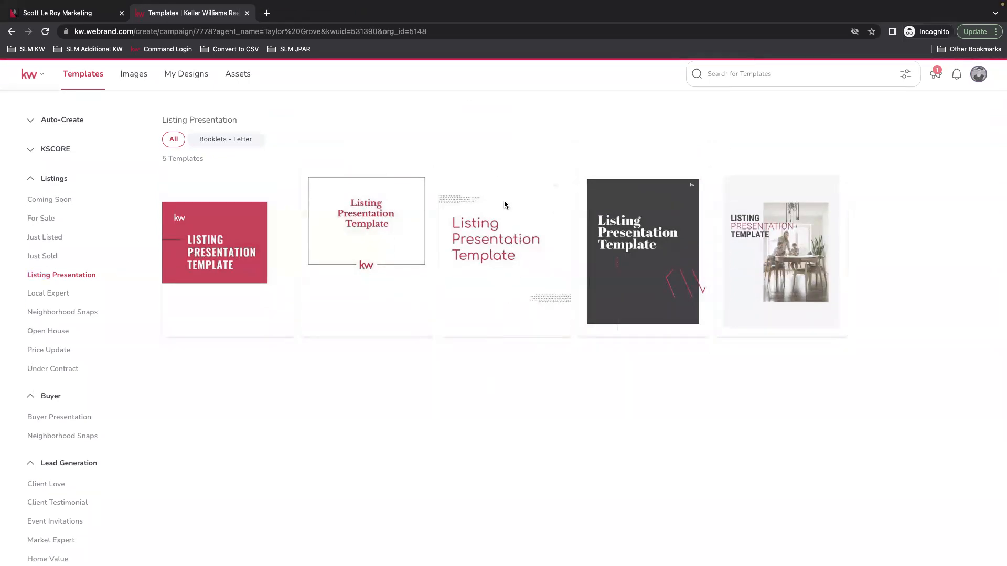
click(513, 264)
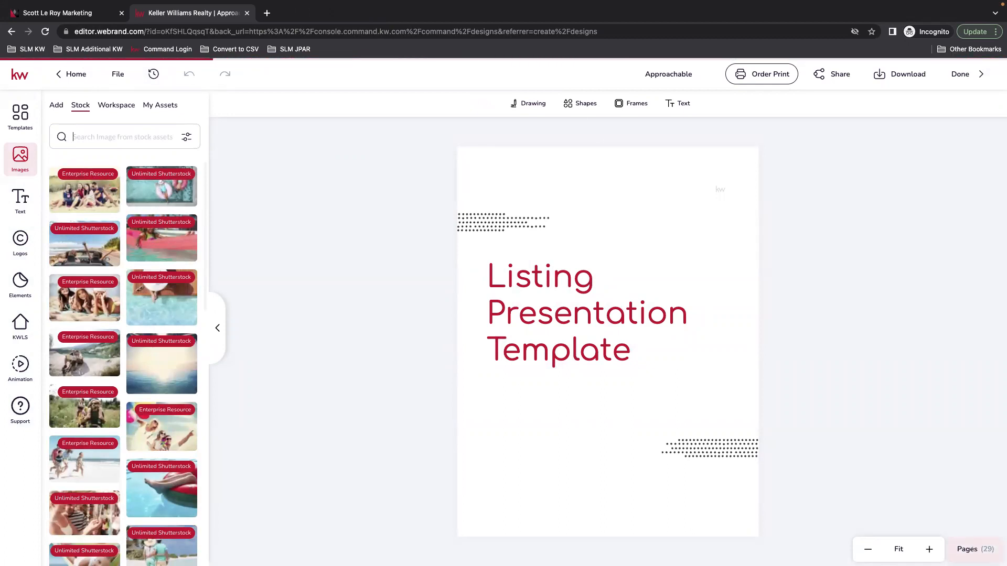
click(975, 549)
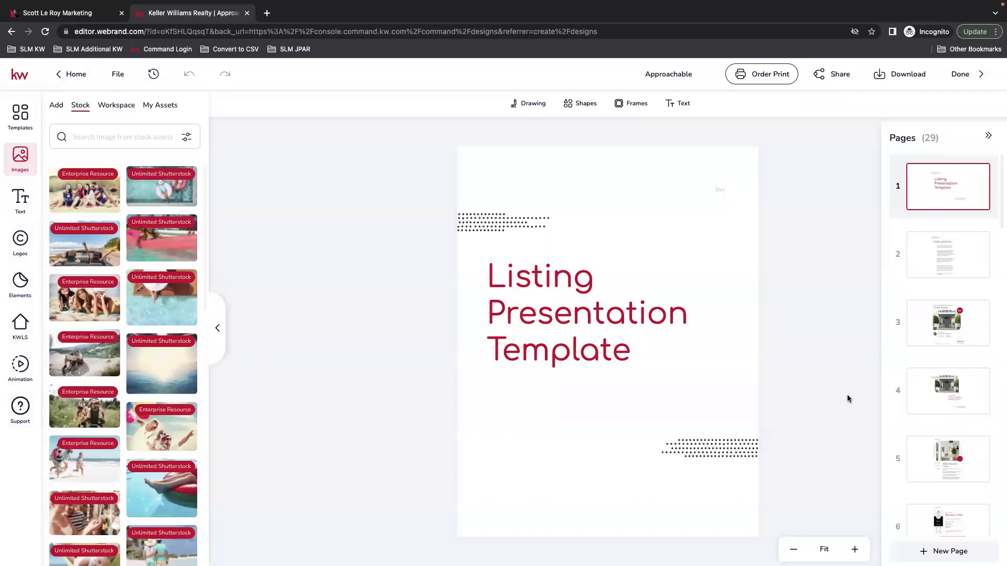
Rename the design from its default title to Presentation template
click(645, 332)
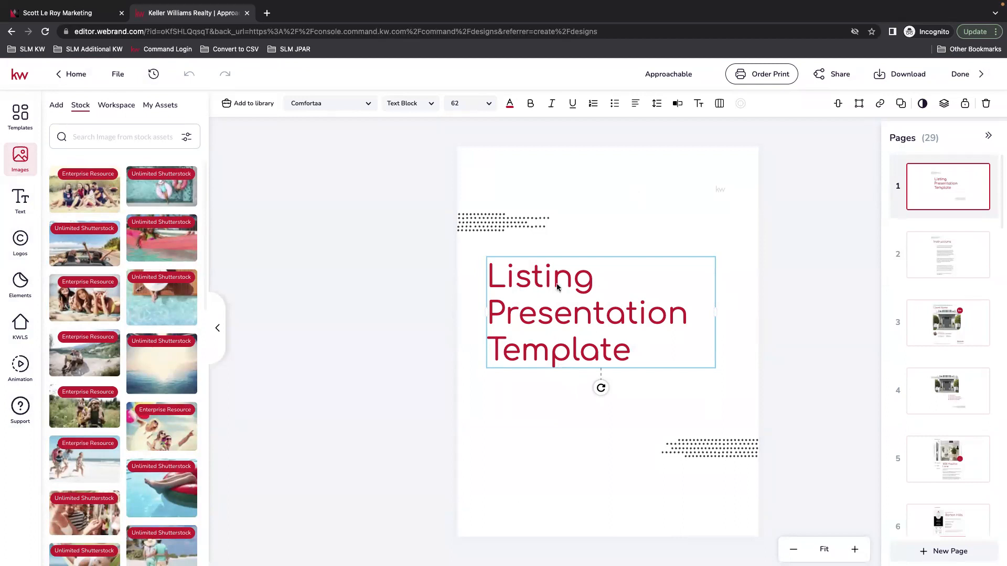
click(659, 74)
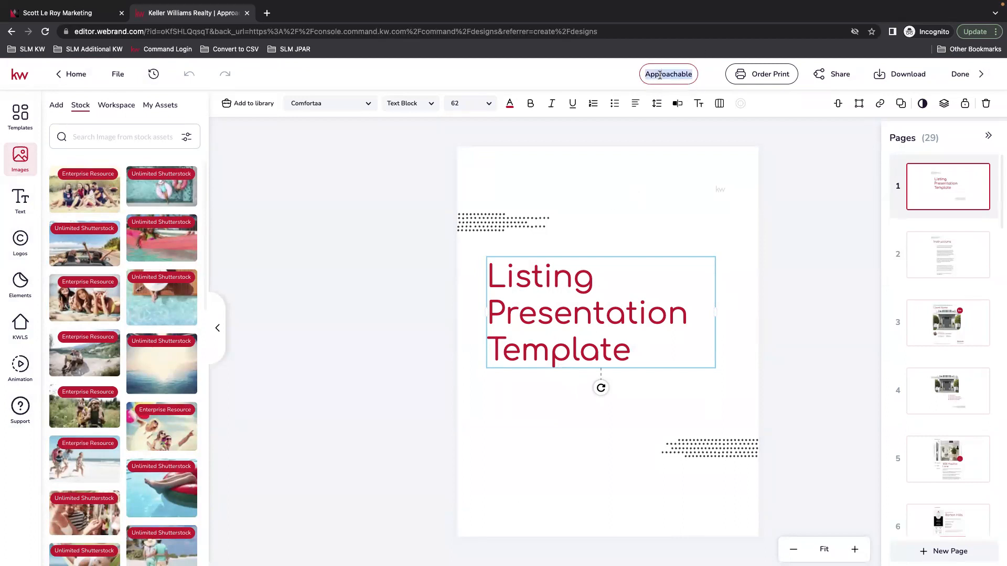
text(LResent)
key(BackSpace)
key(BackSpace)
key(BackSpace)
key(BackSpace)
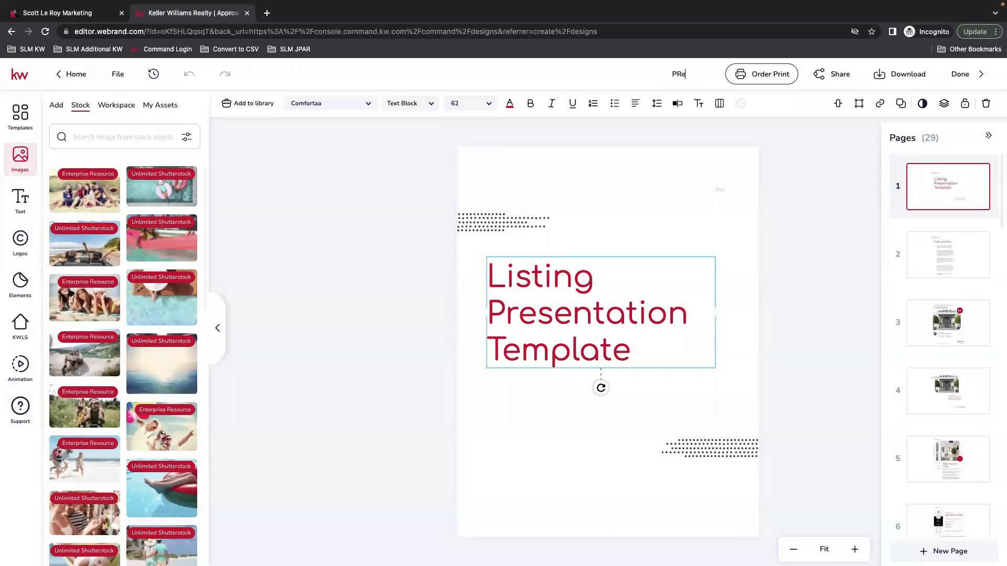
text(sentation template)
key(Return)
Delete the word Template from the cover title and go to the Instructions page
double_click(556, 361)
click(556, 361)
double_click(556, 361)
key(BackSpace)
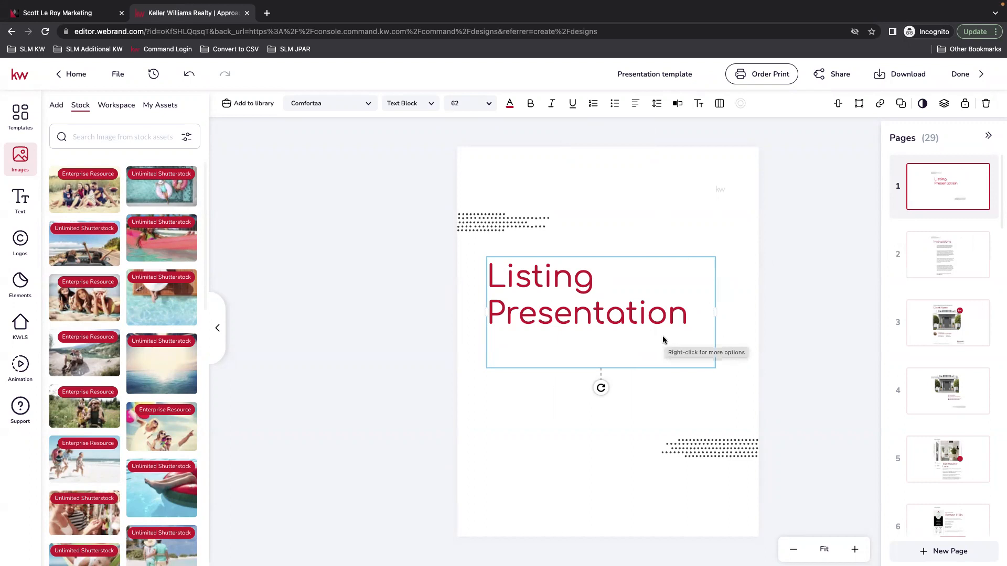
click(944, 260)
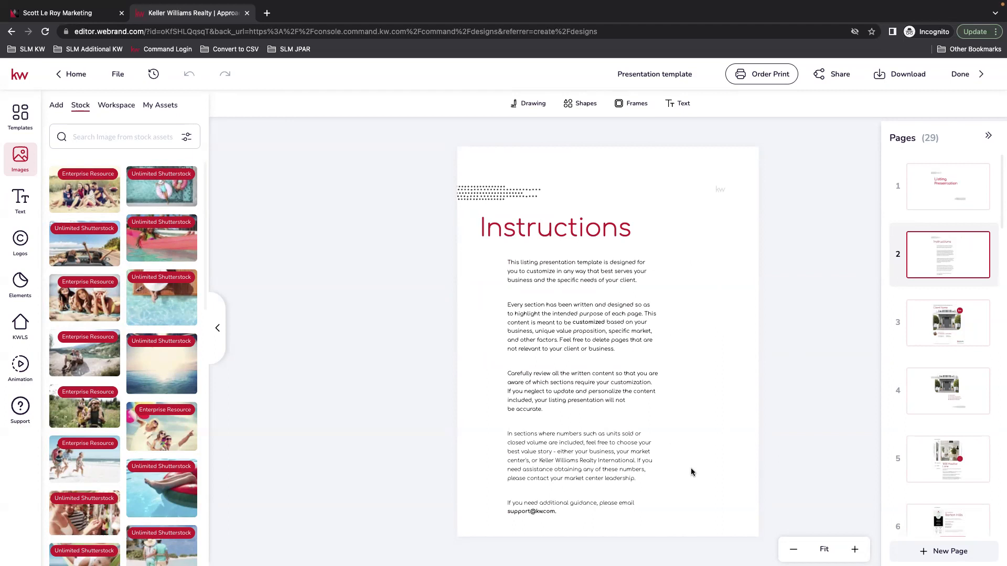
click(984, 243)
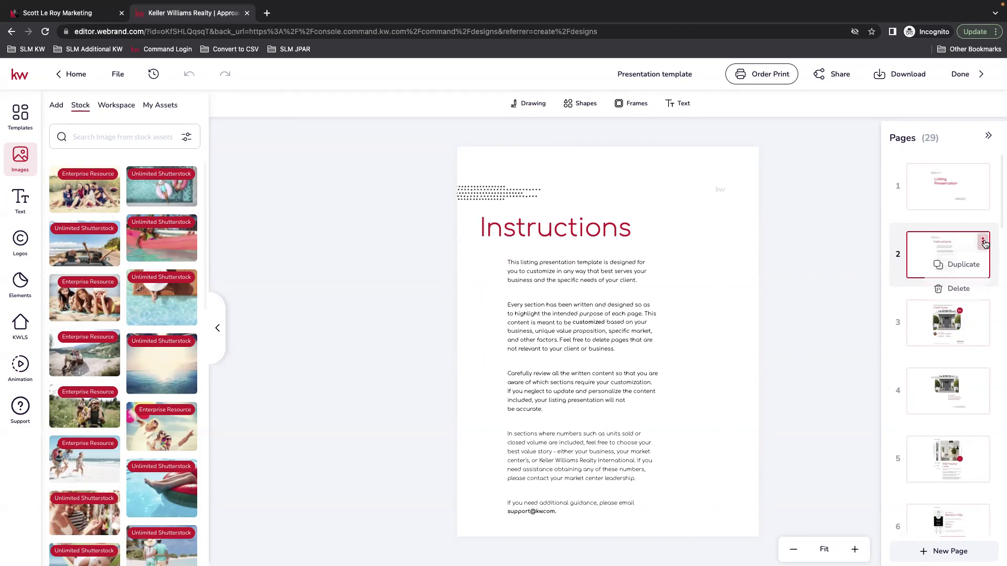
click(958, 288)
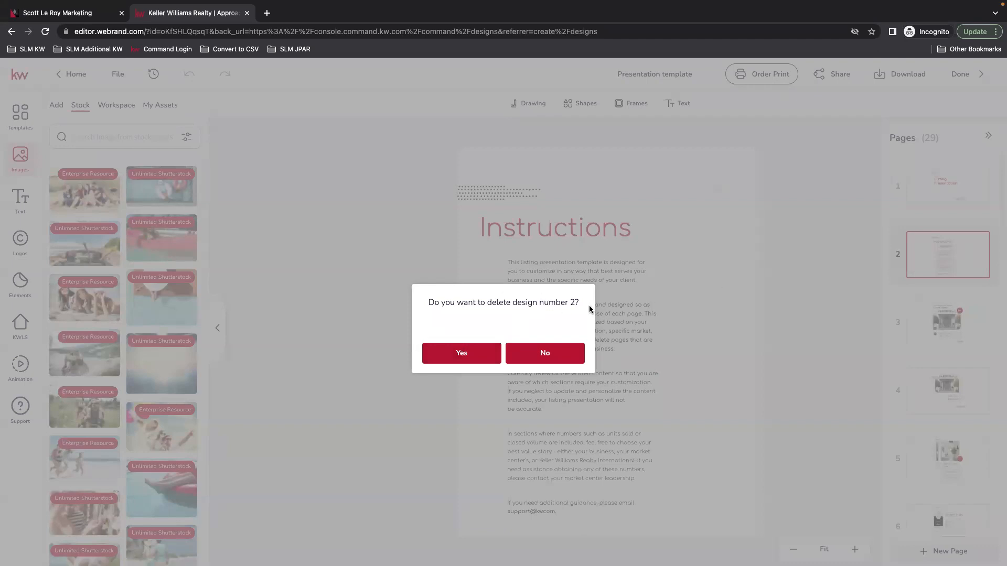
click(742, 329)
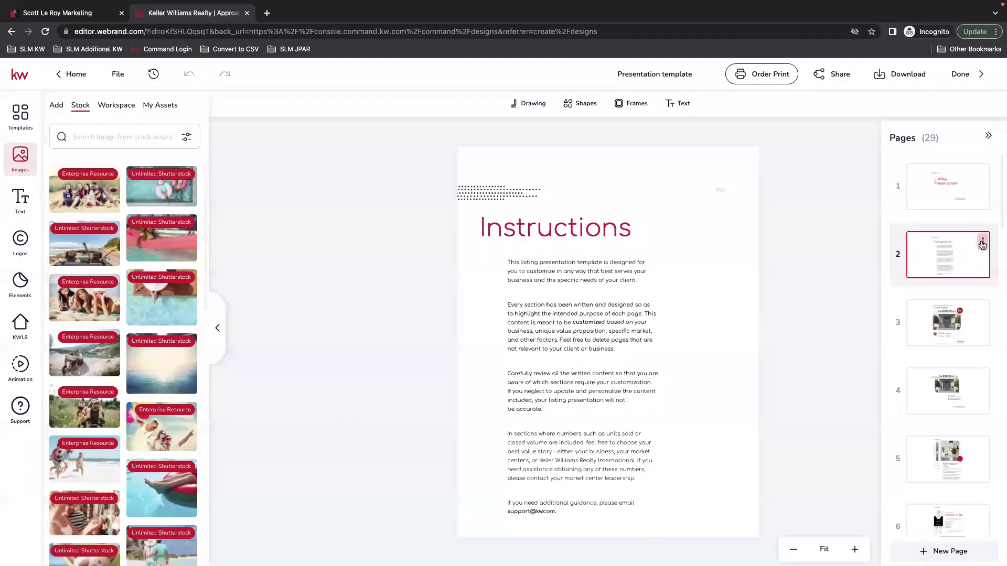
Delete page 2, the Instructions page, from the listing presentation and confirm the deletion
click(982, 242)
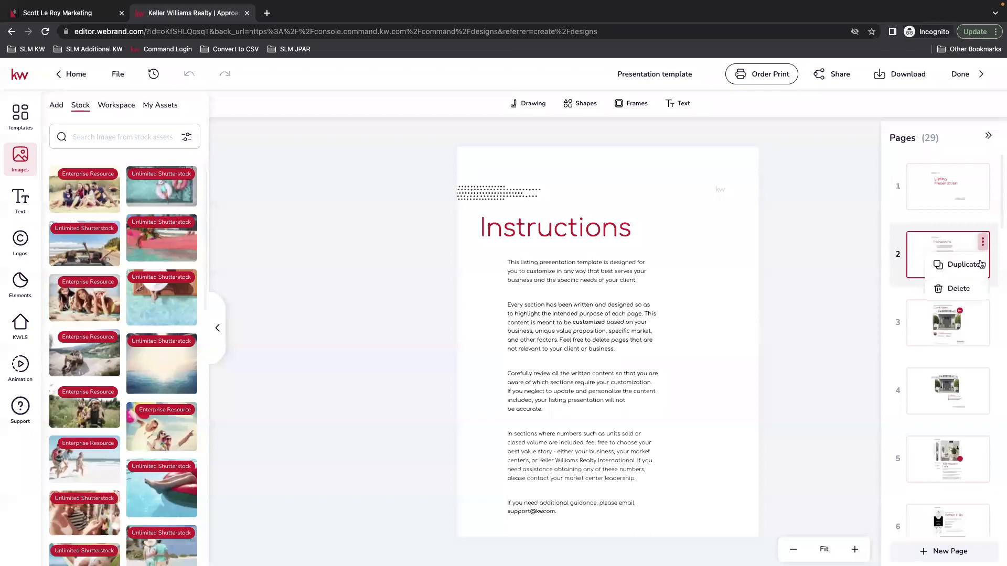
click(964, 289)
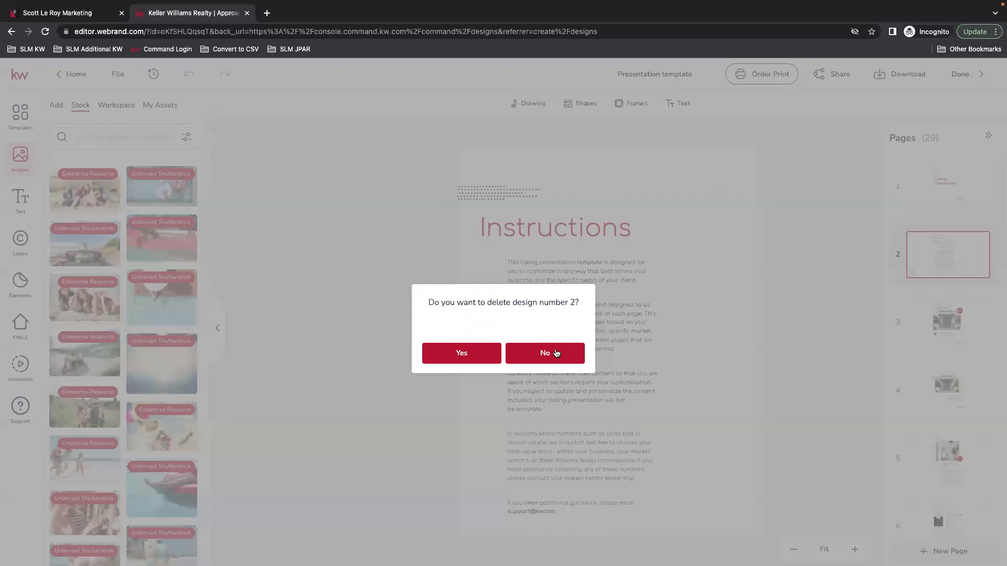
click(445, 355)
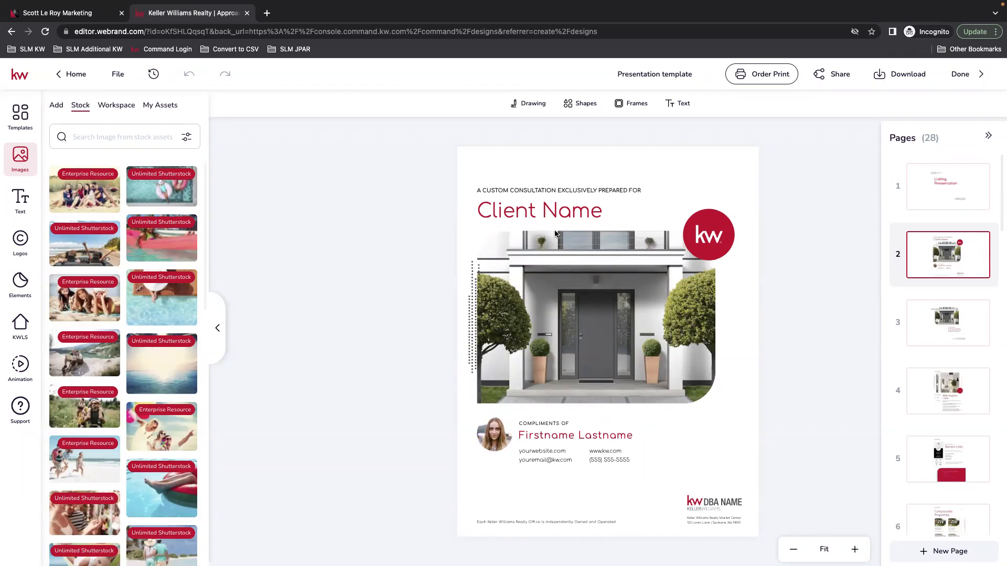
Try the green and yellow template colors on the Client Name heading of page 2
click(494, 217)
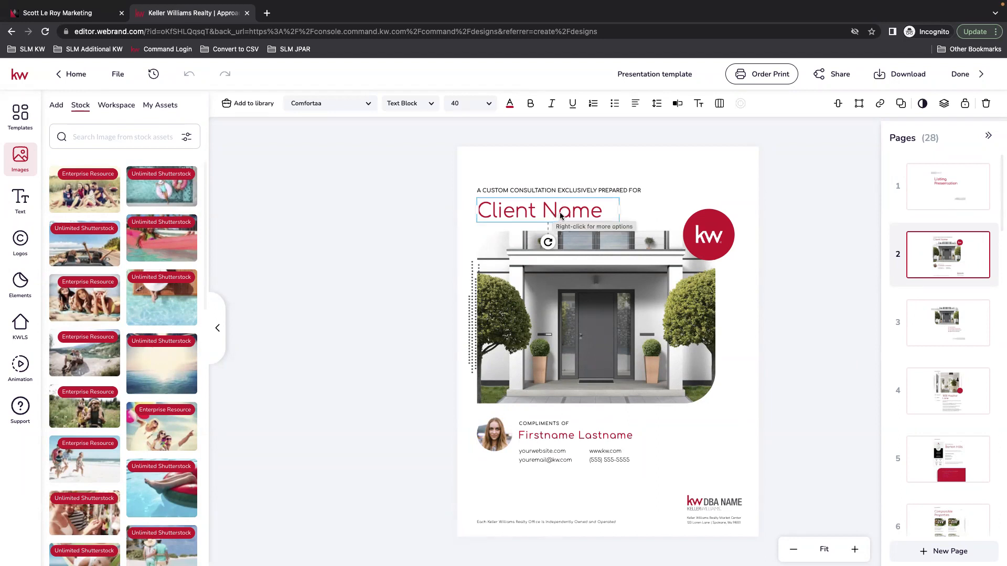
click(509, 104)
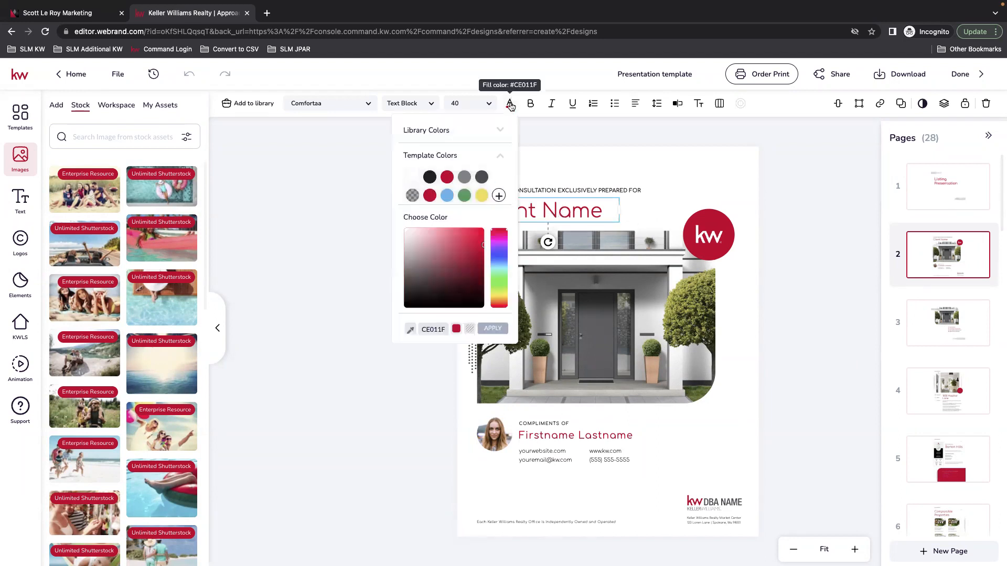
click(511, 105)
click(511, 104)
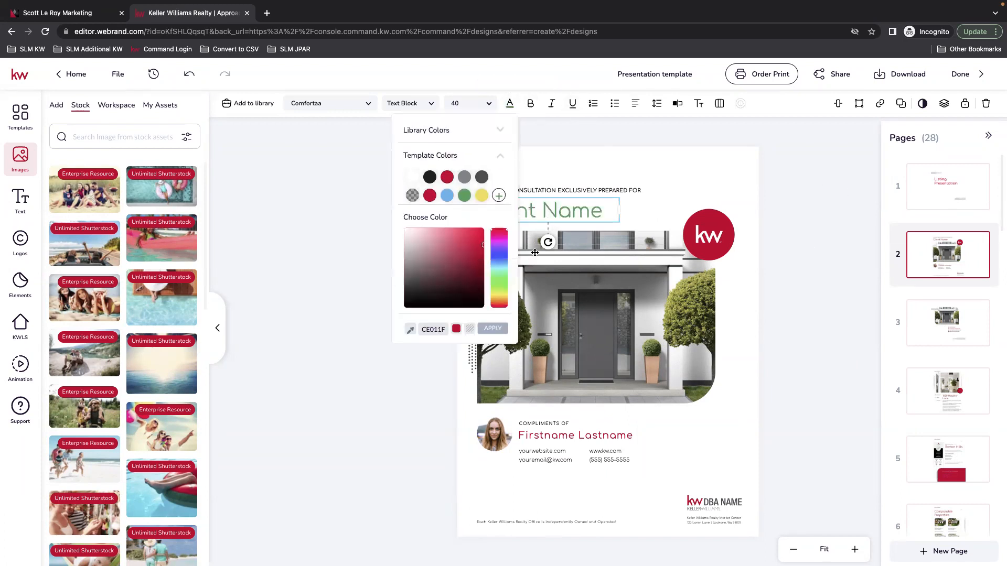
click(480, 197)
Set the Client Name heading's text color to purple AA02CC and make it bold
click(510, 104)
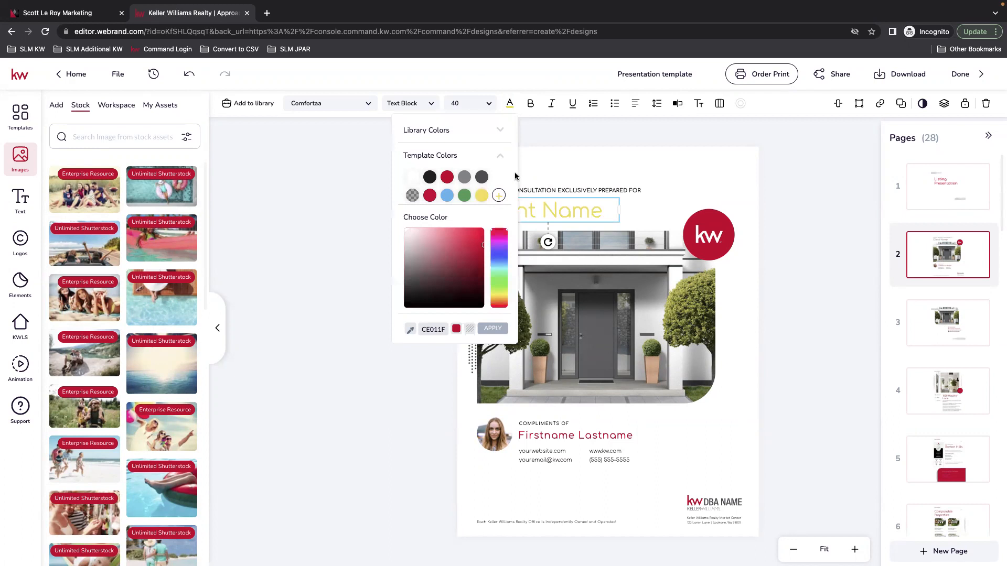
click(498, 243)
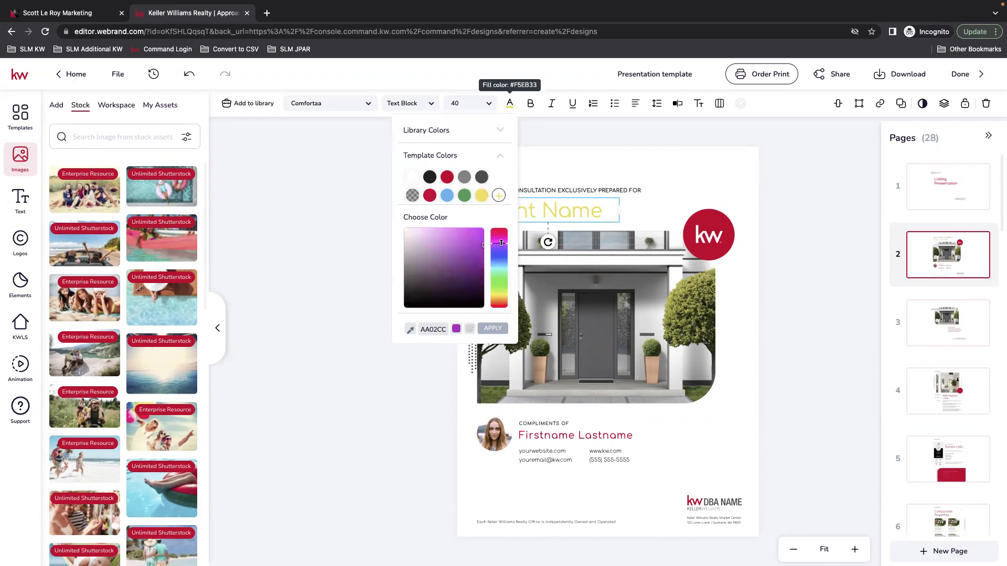
click(493, 329)
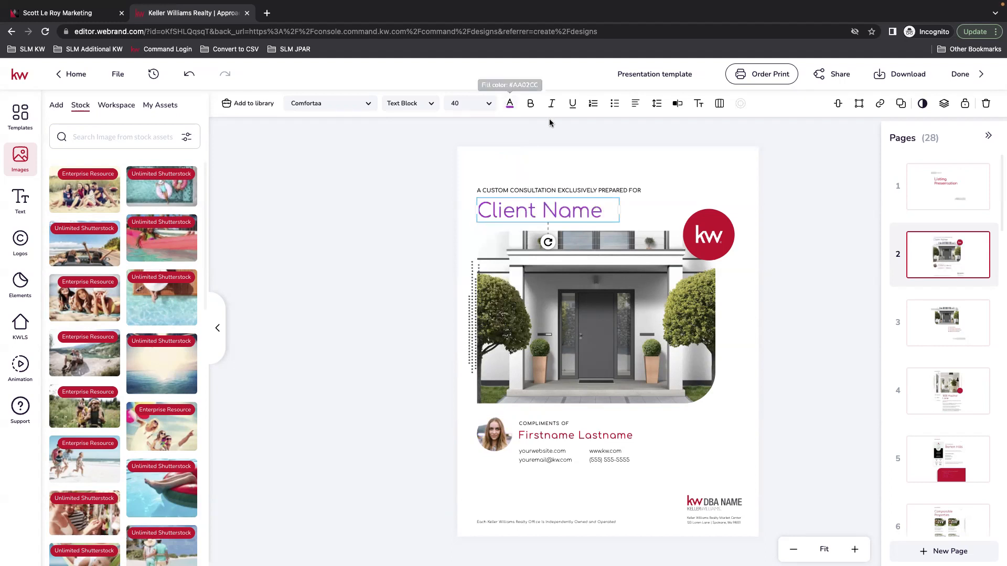
click(531, 105)
click(800, 206)
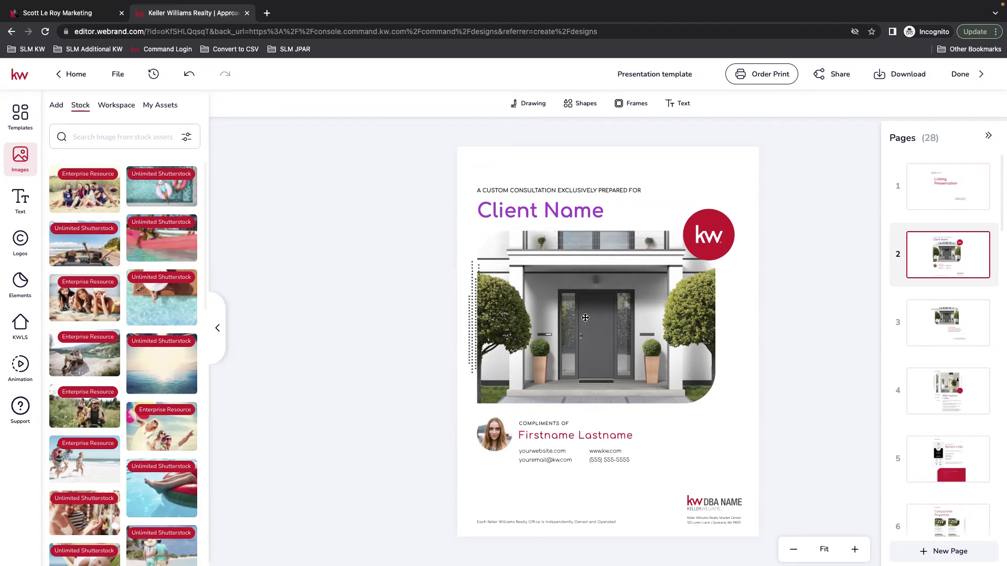
Replace the Firstname Lastname placeholder on page 2 with the agent's name from the saved text assets
click(564, 442)
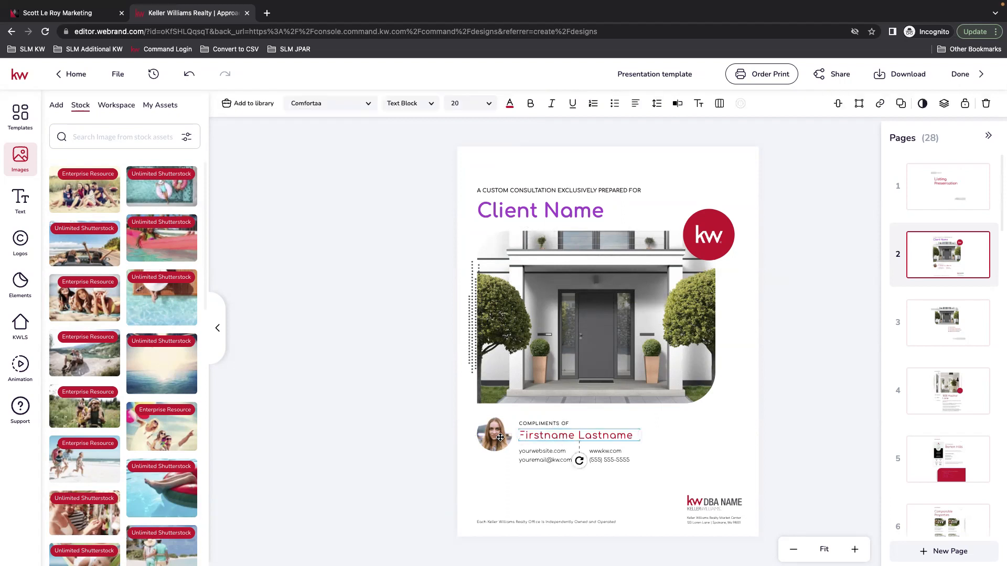
click(20, 200)
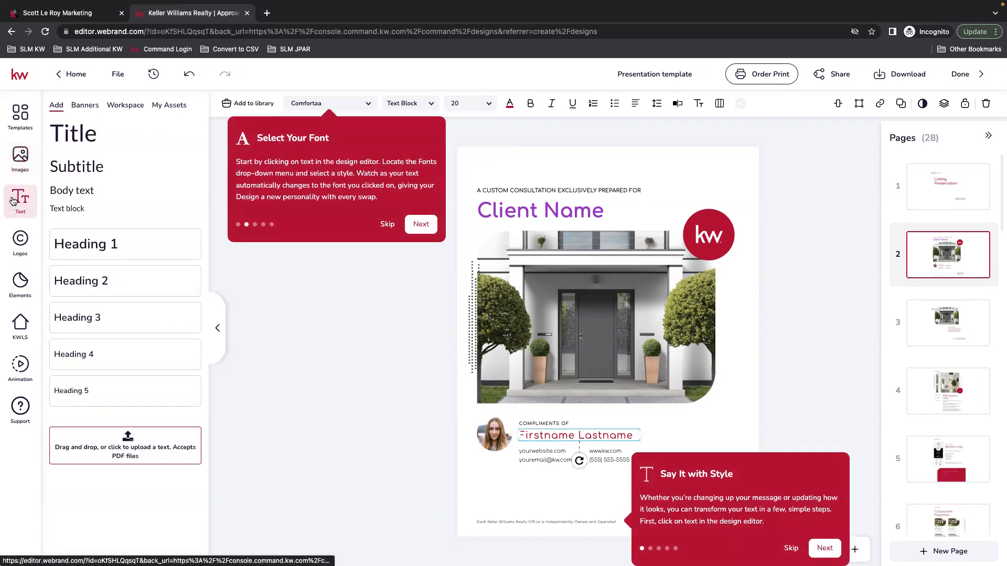
click(169, 105)
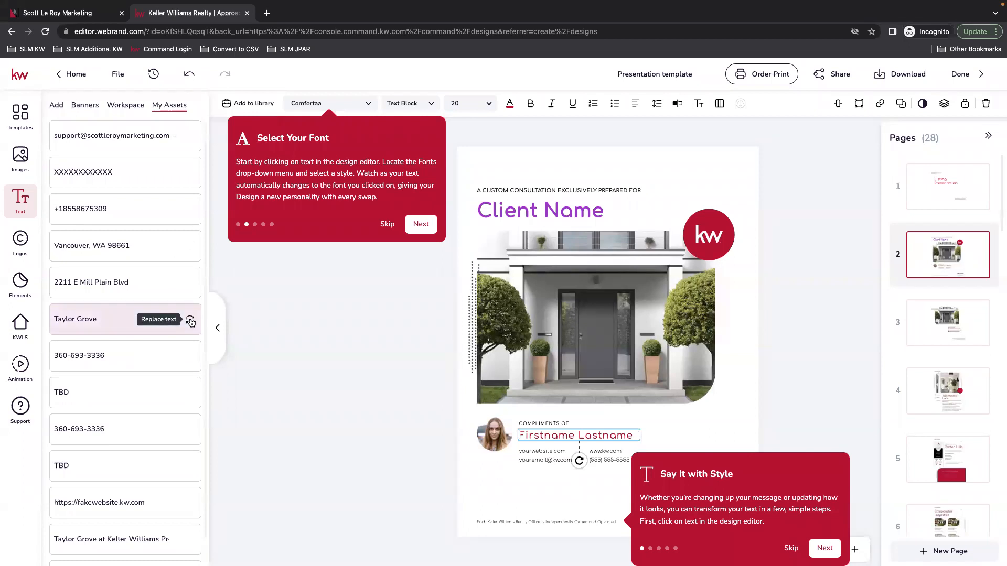
click(190, 320)
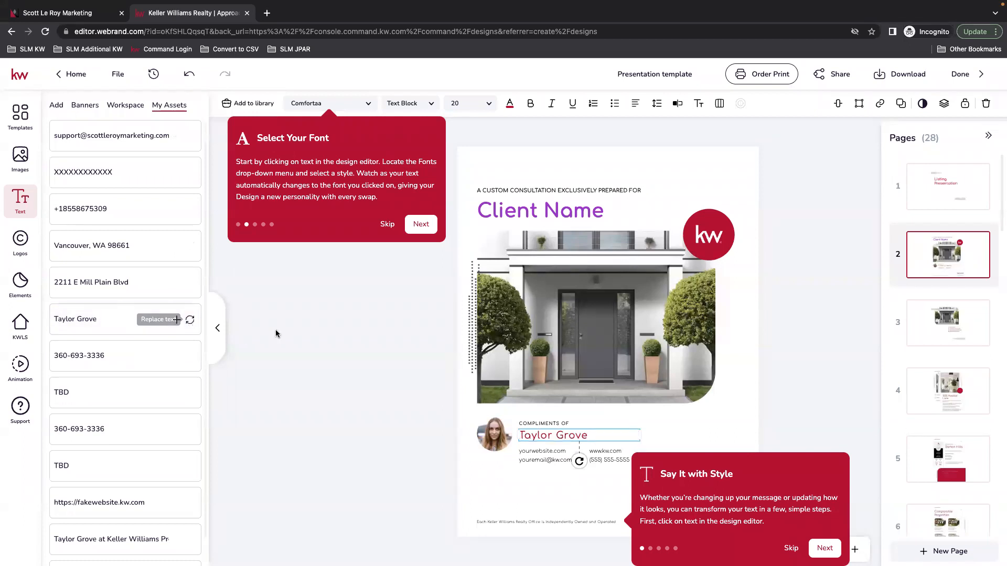
Replace the placeholder headshot beside the agent's name with the circular agent photo from the saved image assets
click(508, 433)
click(22, 157)
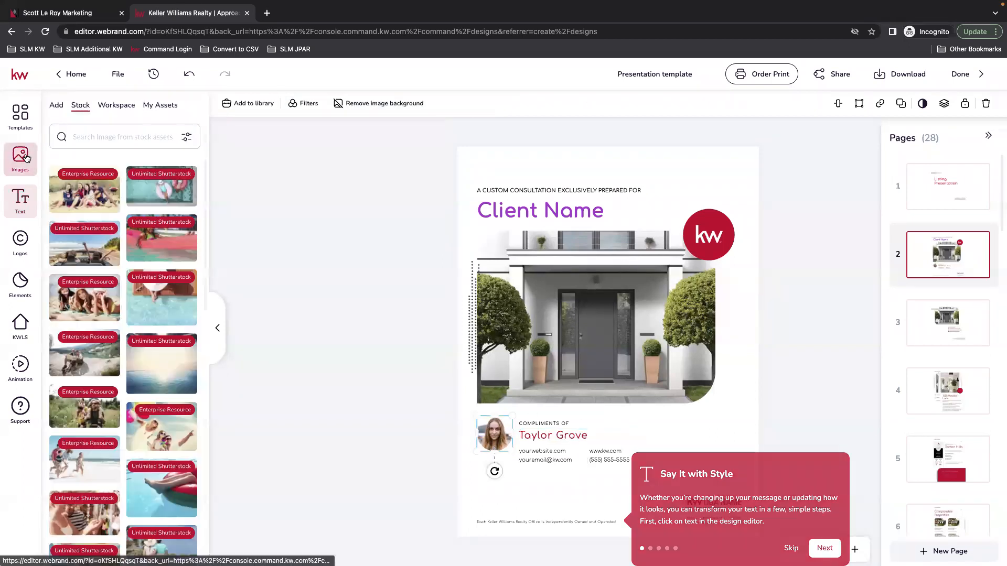
click(160, 105)
mouse_move(171, 208)
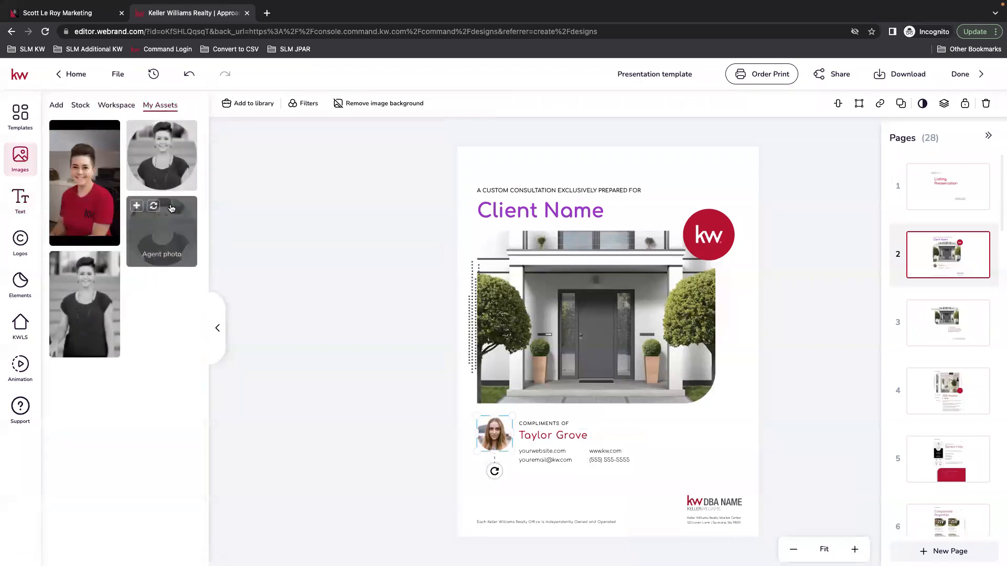
click(153, 129)
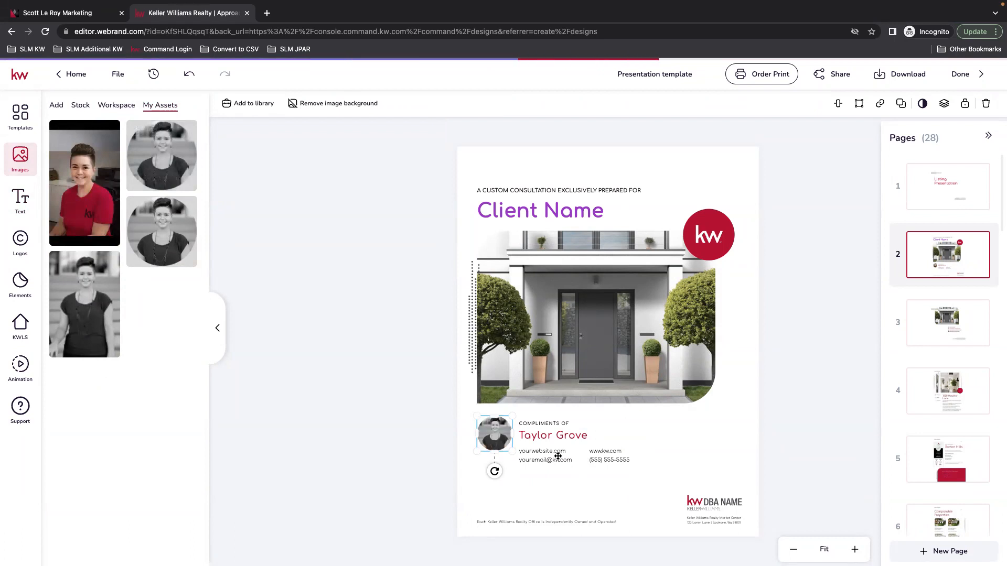
click(527, 475)
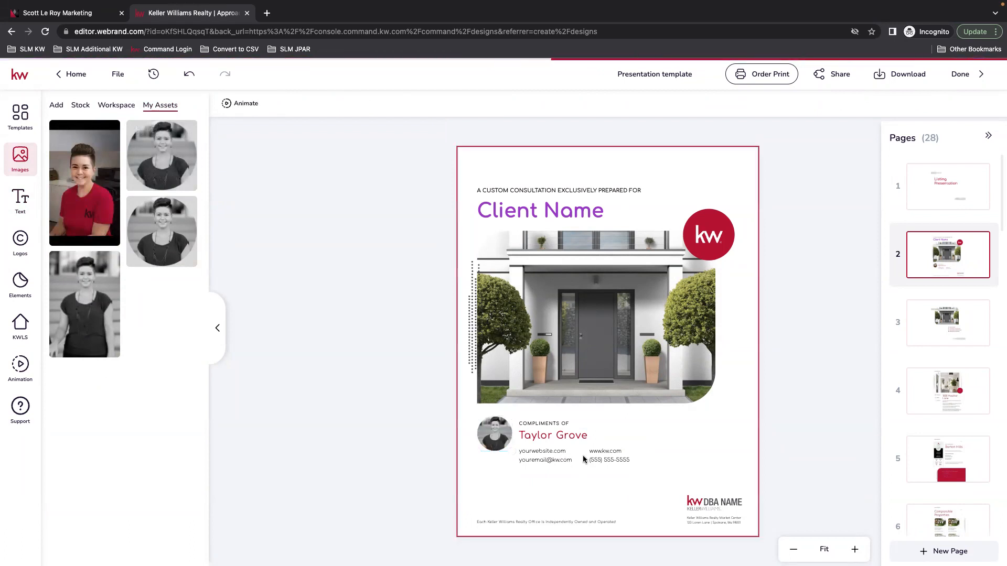
Replace the DBA Name logo on page 2 with the red and gray KW Premier Partners logo from the saved assets, placed above the office address
click(704, 501)
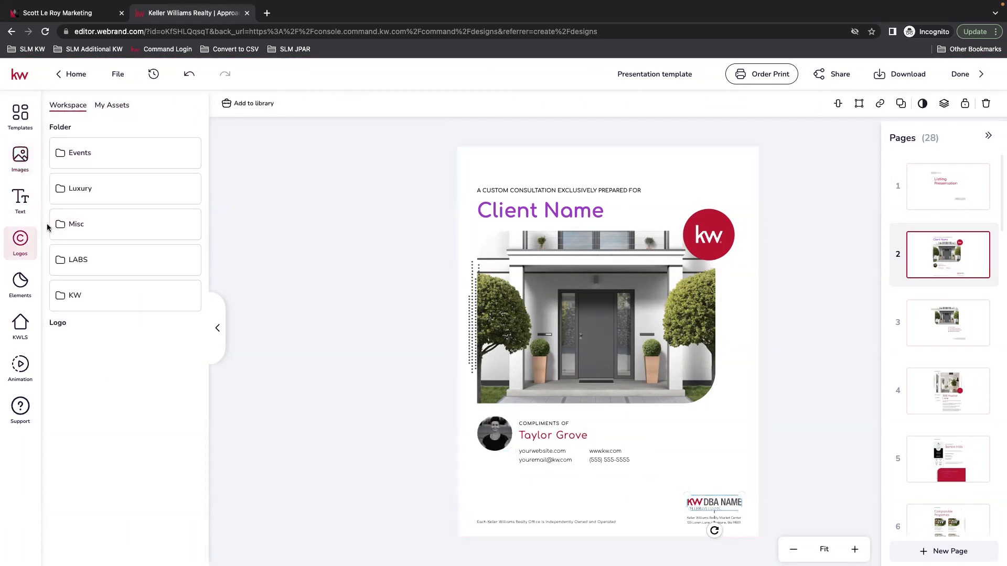
click(122, 105)
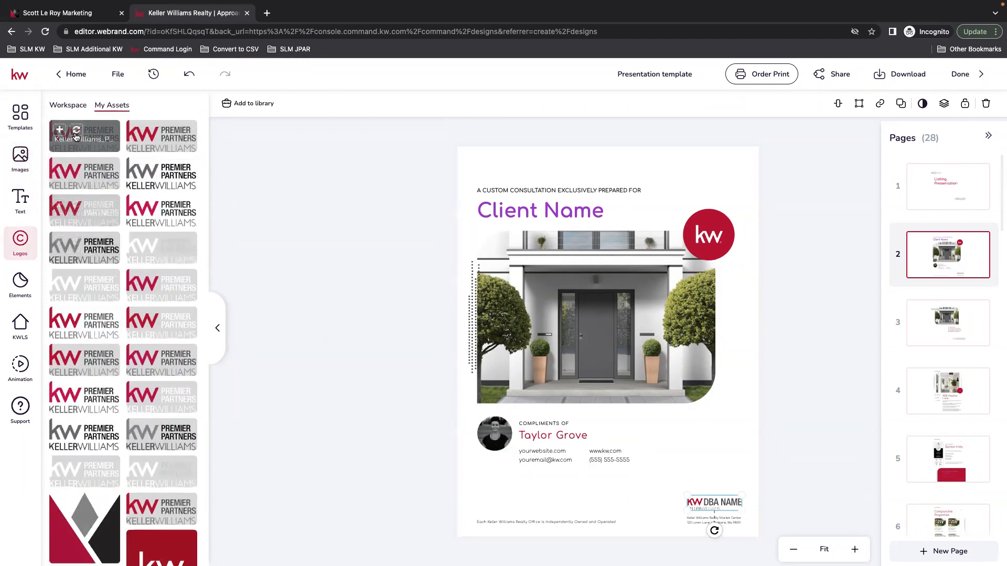
click(76, 132)
drag(711, 505, 703, 491)
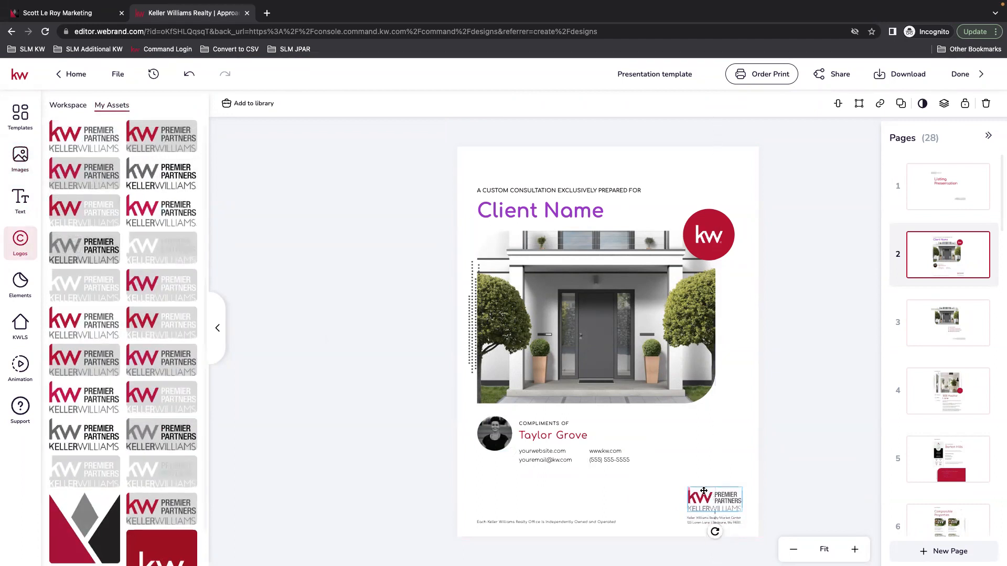
click(654, 475)
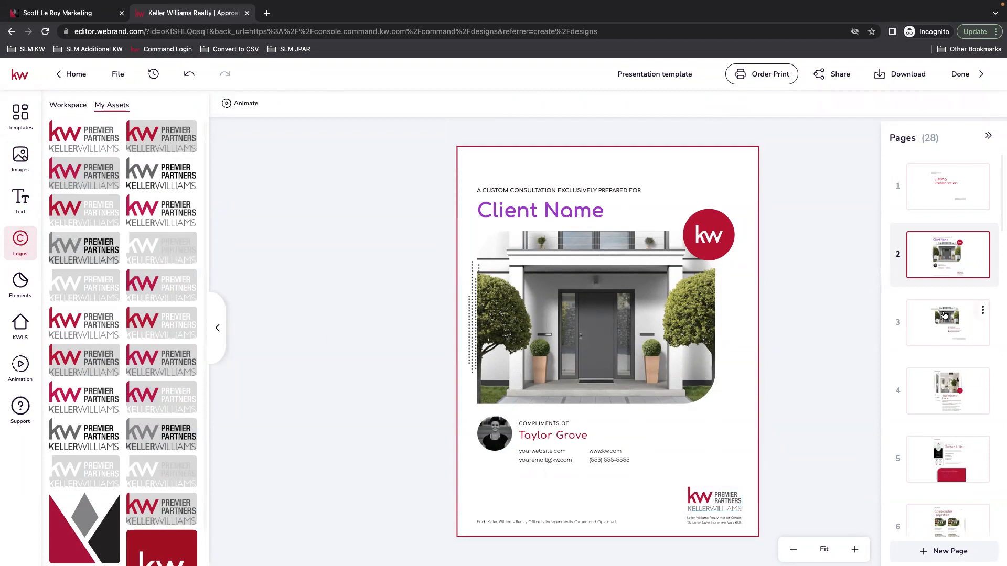
Replace the front door photo on page 3 with the gray porch house photo with a red door from the workspace's House Exteriors folder
click(971, 327)
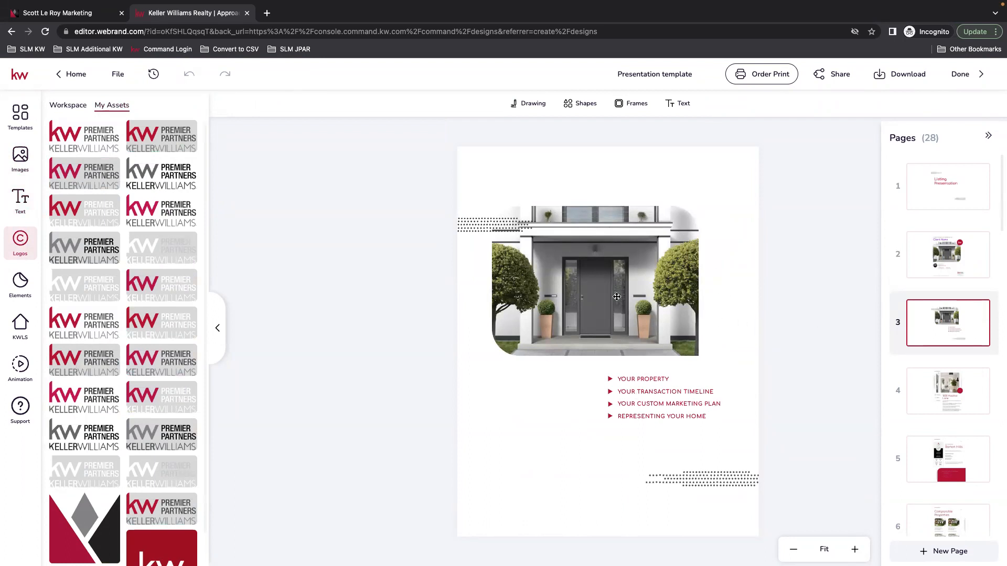
click(584, 303)
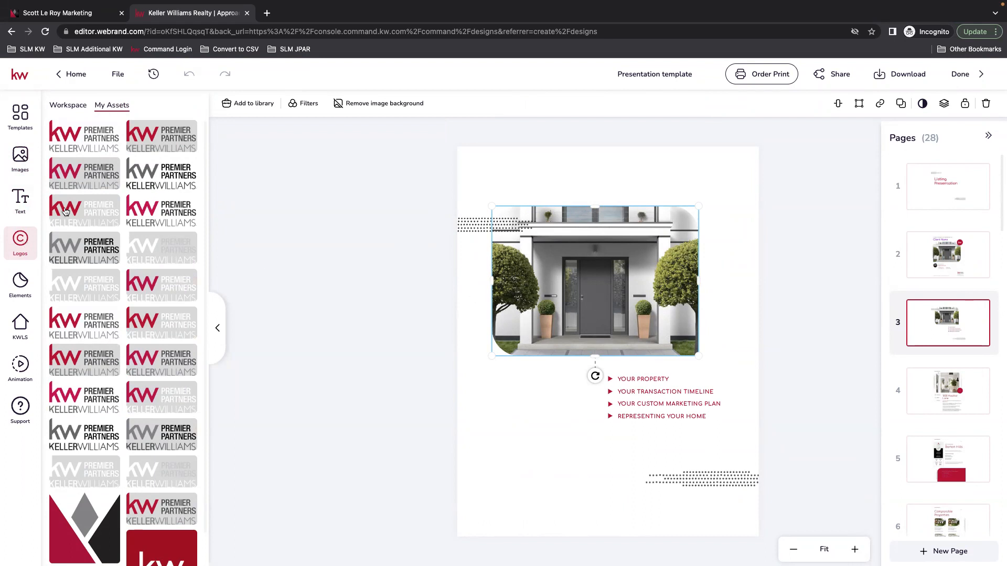
click(19, 151)
click(80, 105)
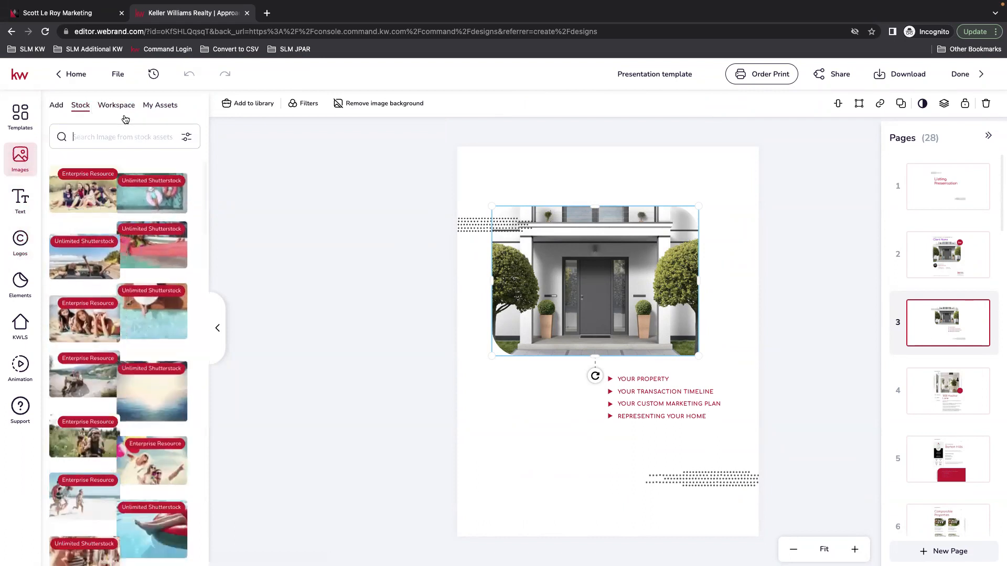
click(118, 106)
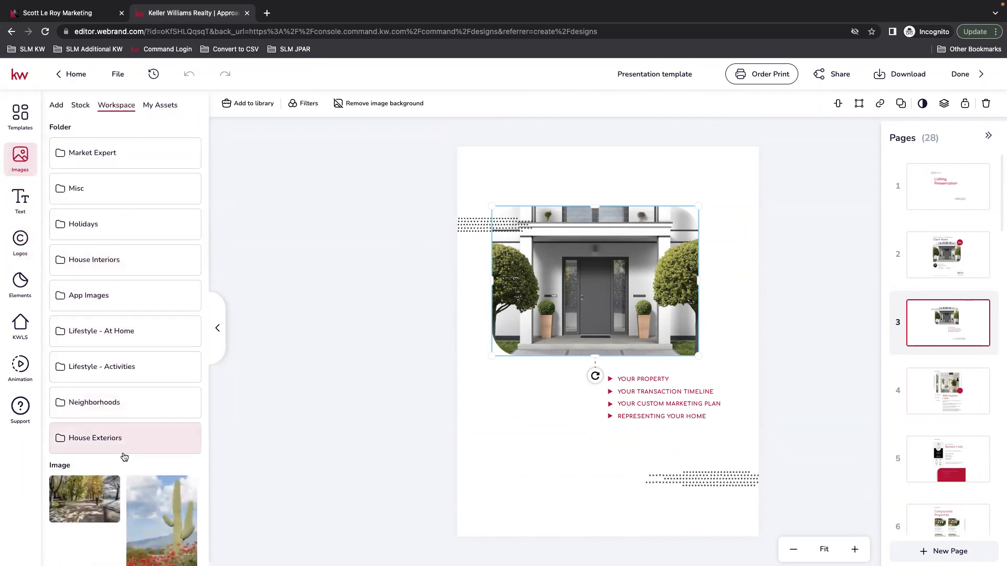
click(104, 444)
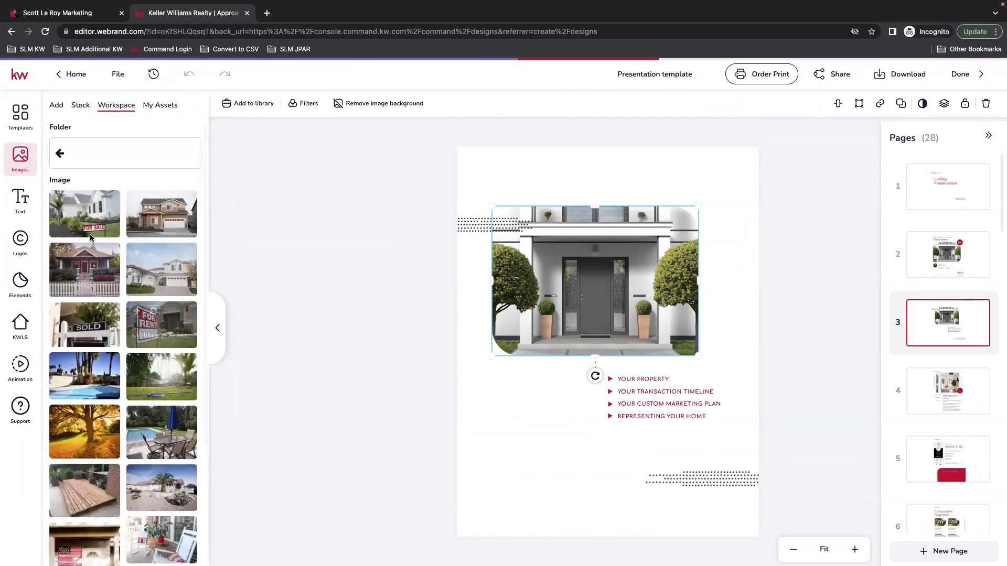
mouse_move(147, 478)
scroll(147, 479, down, 7)
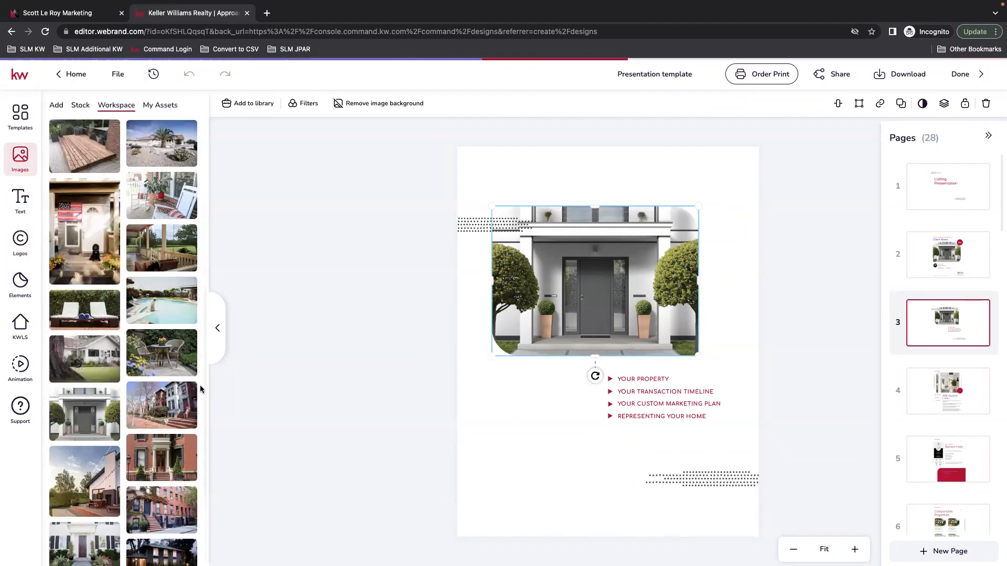
scroll(200, 387, down, 3)
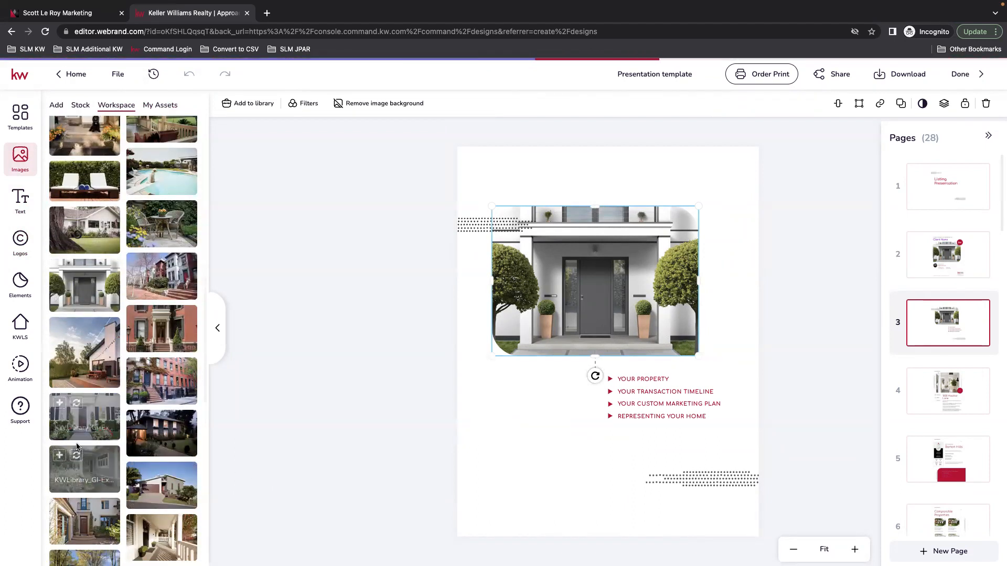
click(76, 455)
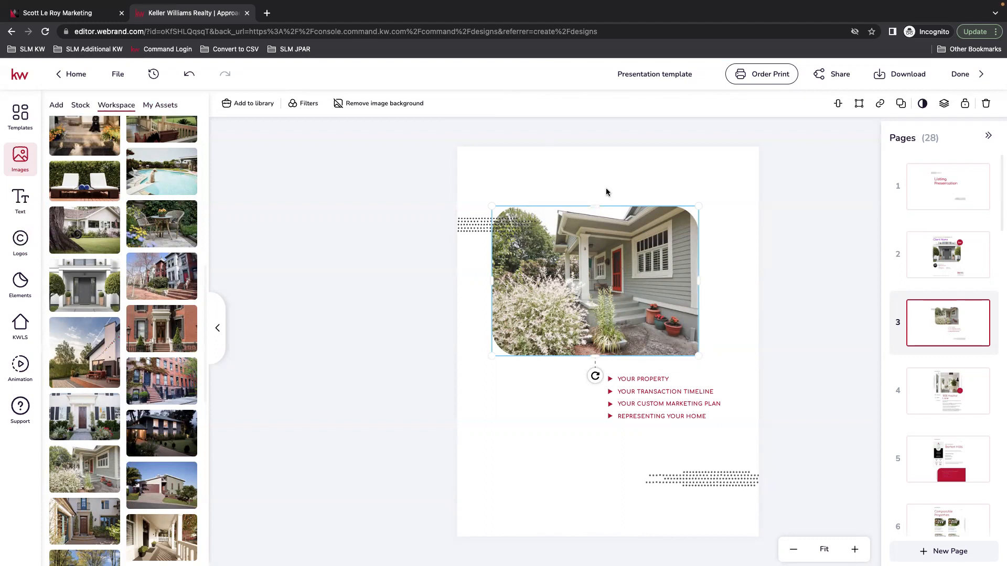
click(725, 269)
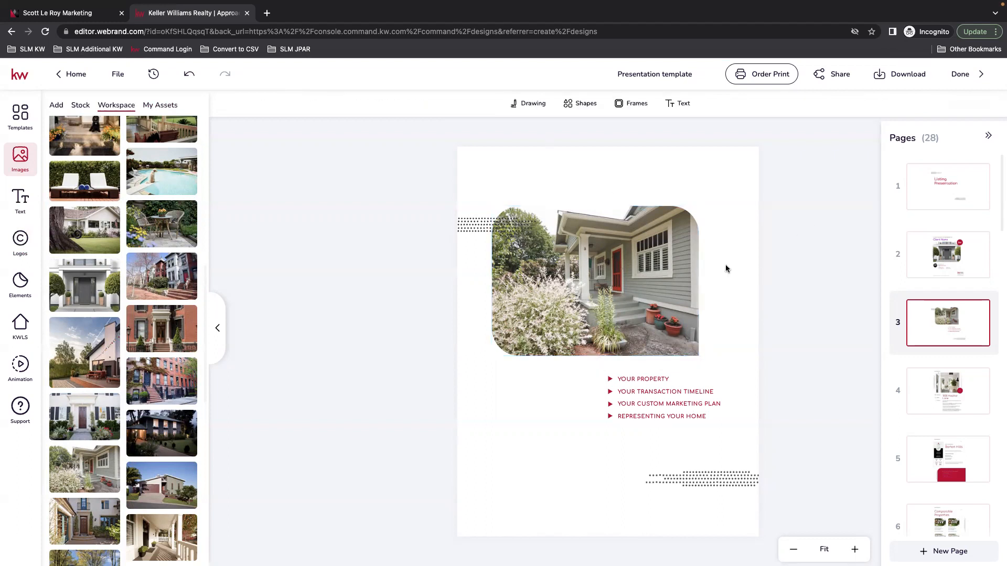
Examine the KW listing search and the image import sources as alternatives for the house photo on page 3
click(539, 266)
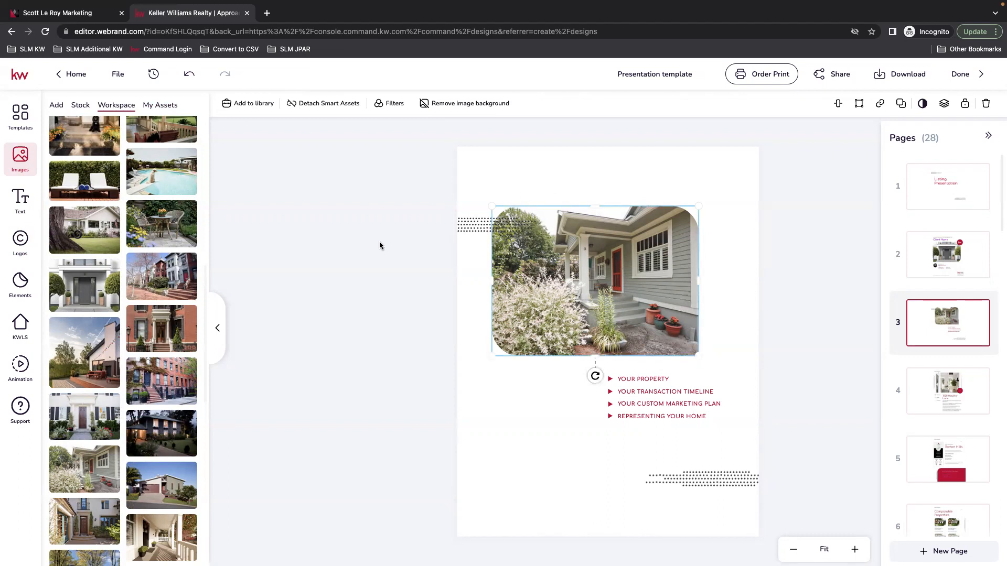
click(14, 329)
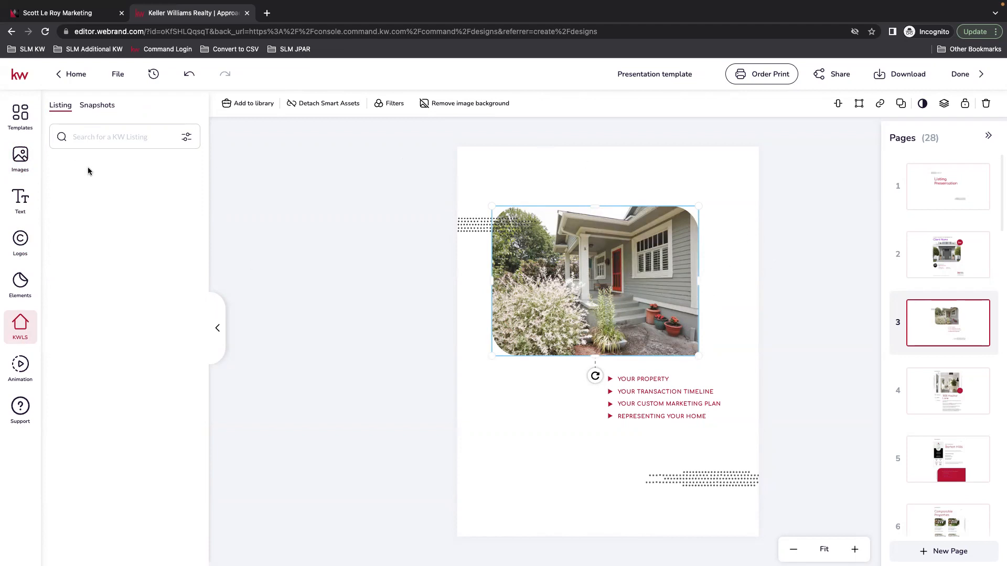
click(21, 158)
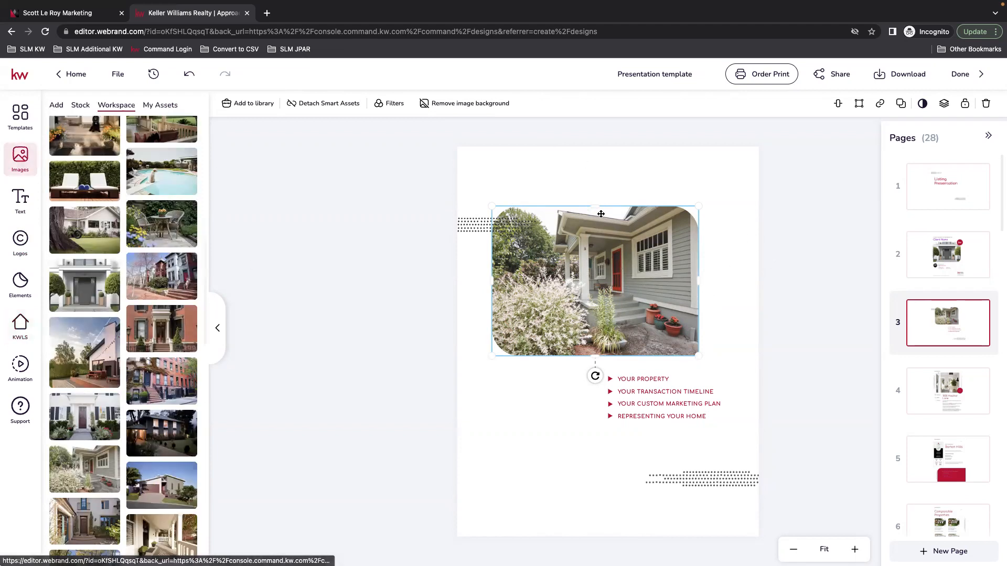
click(57, 105)
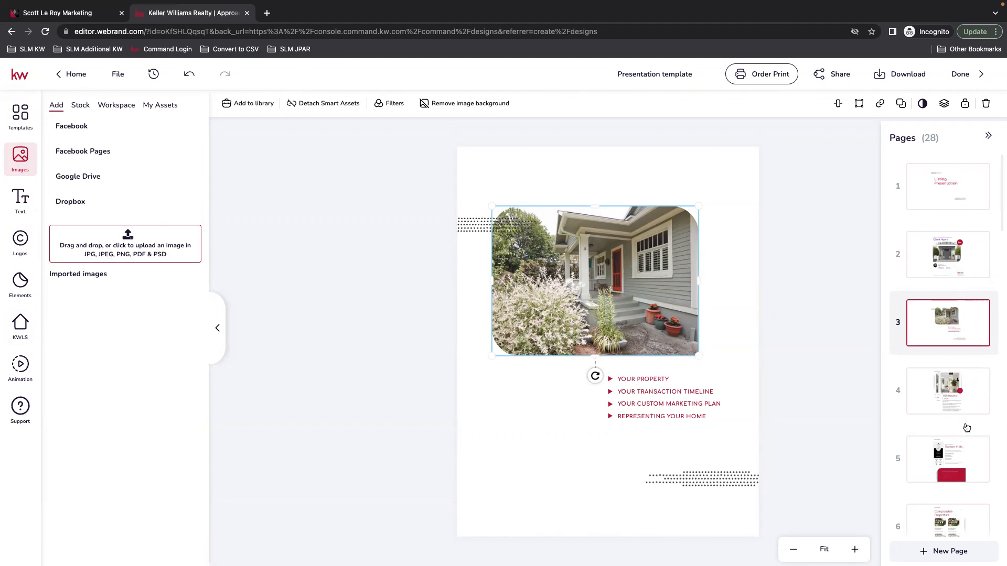
Set the Last Sold text in the red circle on page 4 to purple AA02CC
mouse_move(974, 377)
click(944, 391)
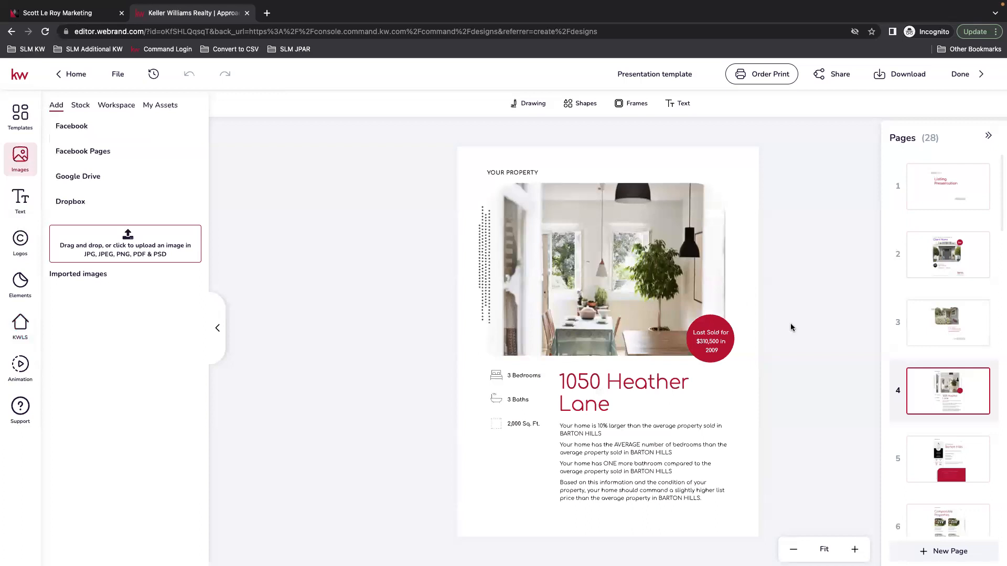
click(494, 174)
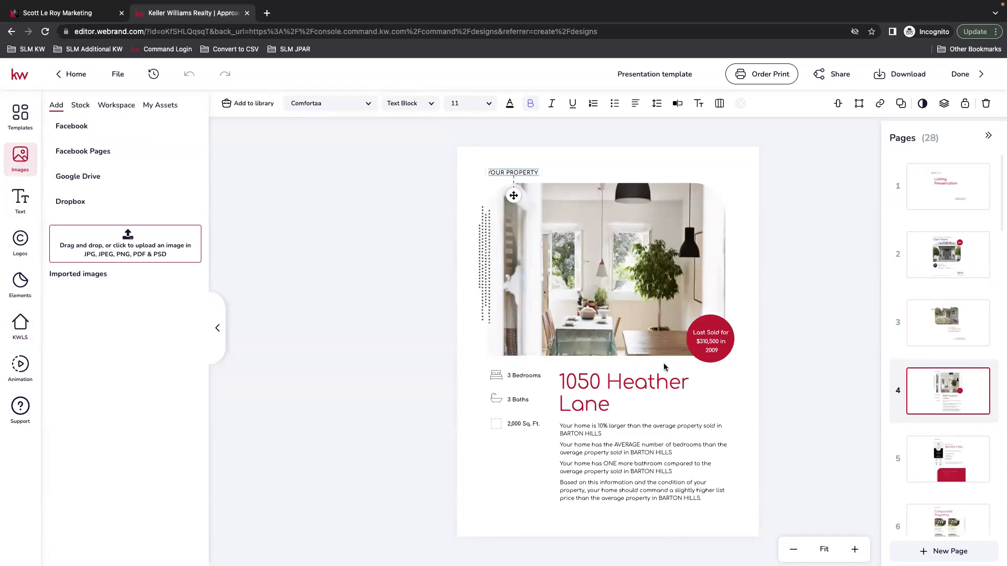
click(721, 348)
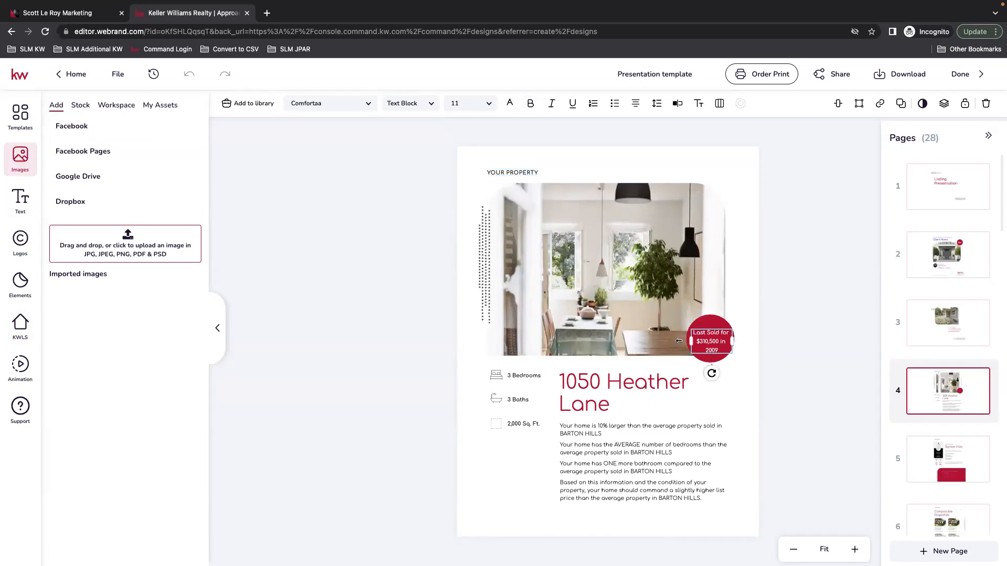
click(510, 103)
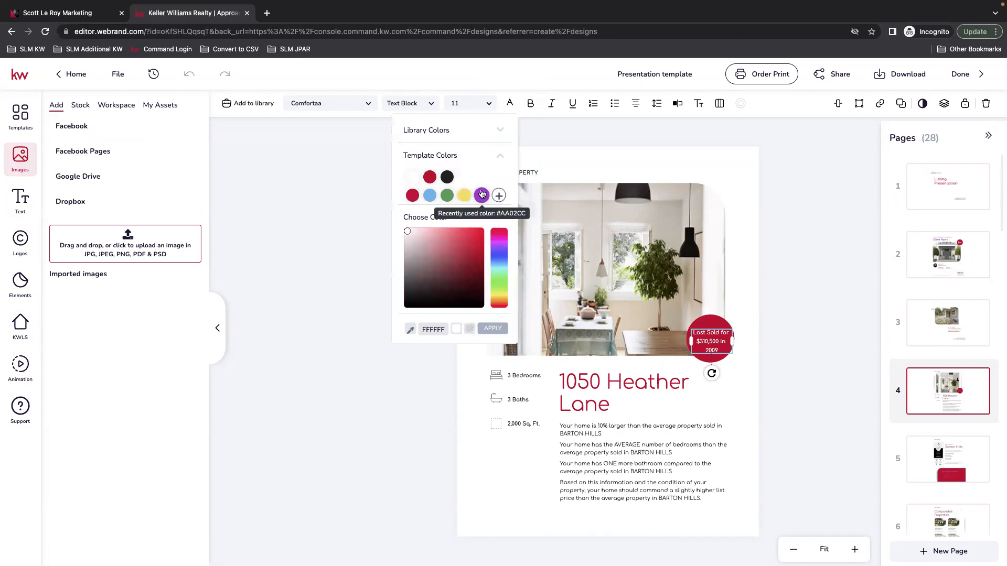
click(482, 195)
Set the property address heading and the bedroom, bath and square footage text on page 4 to purple AA02CC
click(629, 391)
click(510, 103)
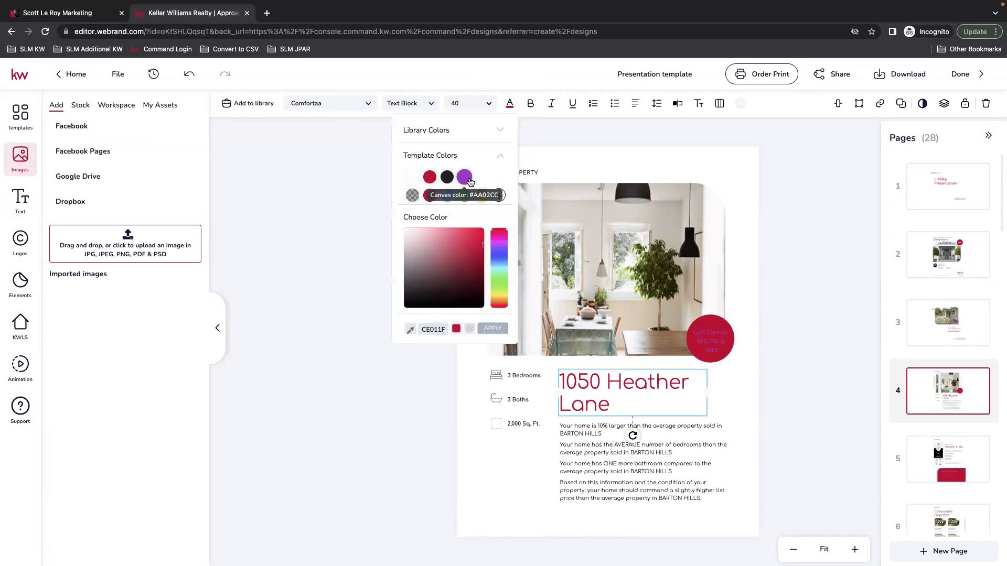
click(482, 195)
click(511, 377)
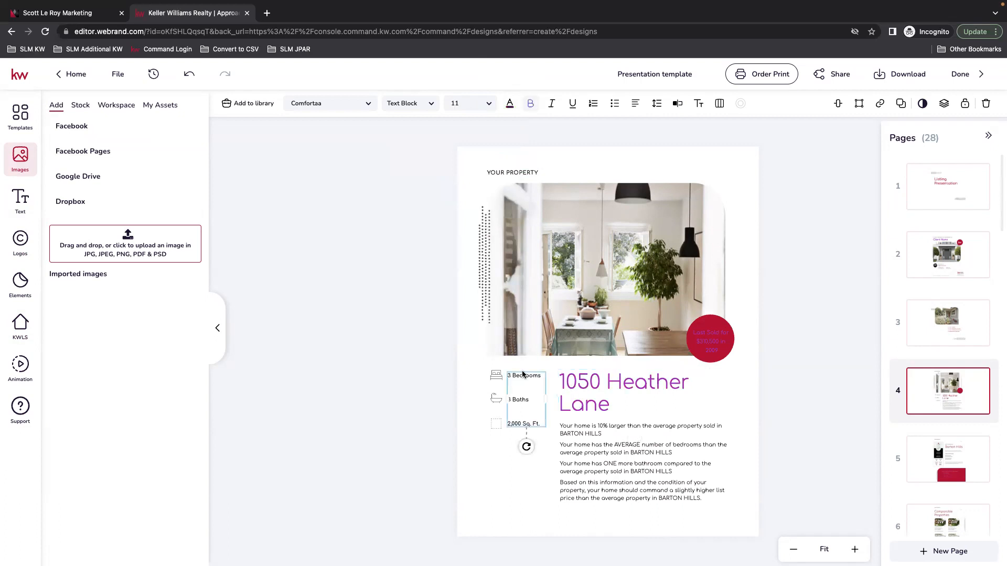
click(510, 103)
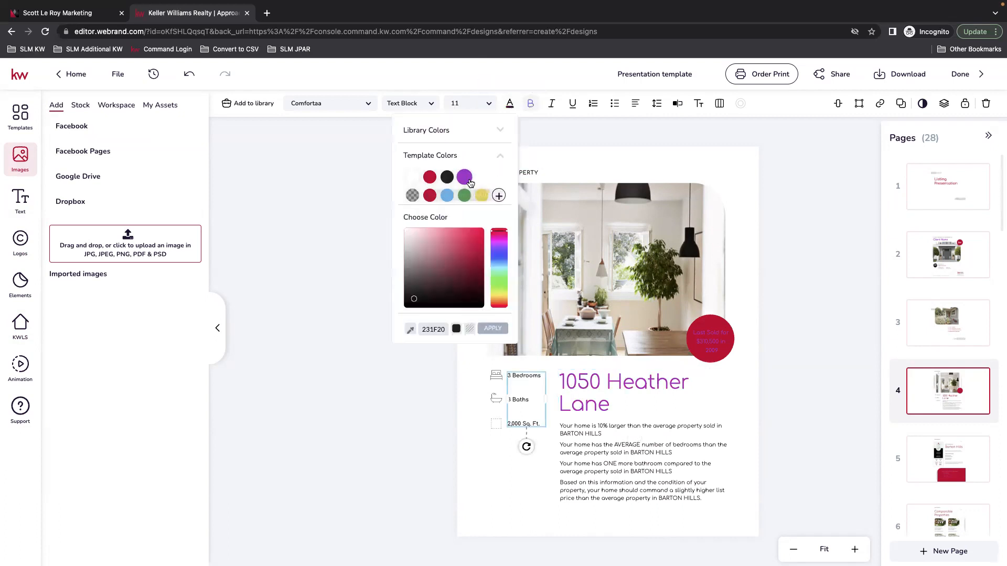
click(482, 195)
Set the property comparison paragraphs below the address heading on page 4 to purple AA02CC
click(574, 439)
click(509, 103)
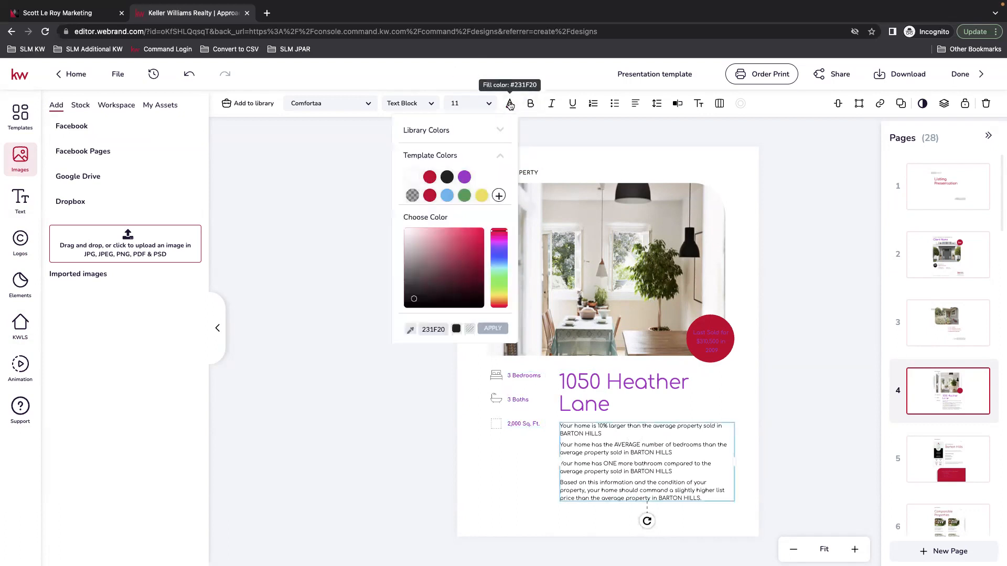
click(465, 177)
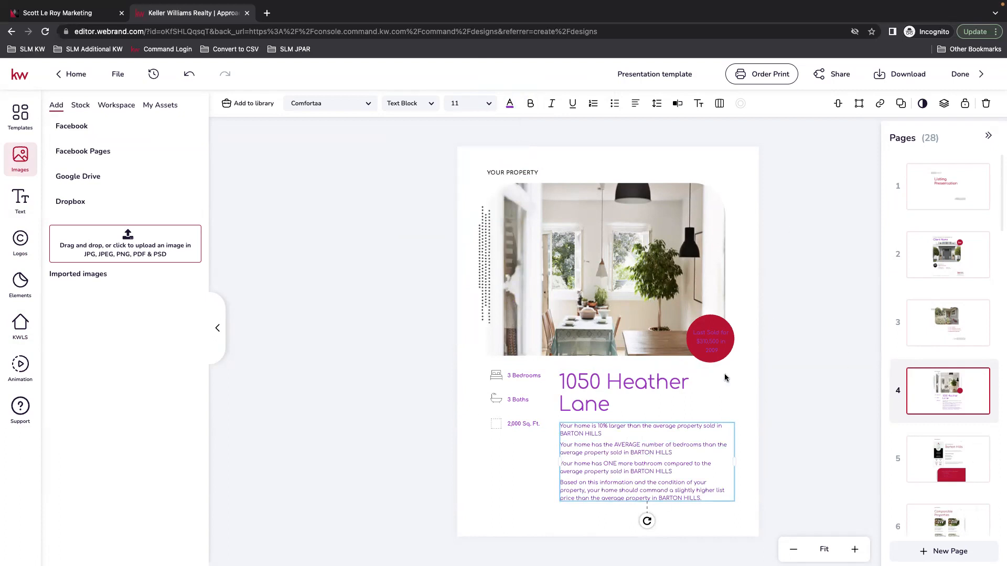
Set the Barton Hills heading on page 5 to the purple template color
scroll(909, 420, down, 2)
scroll(910, 419, down, 2)
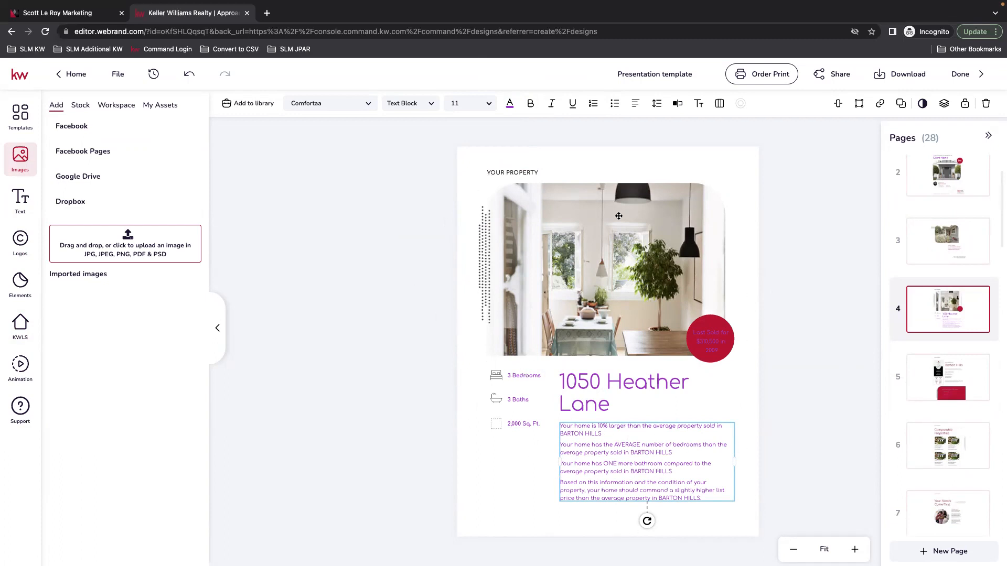
click(939, 361)
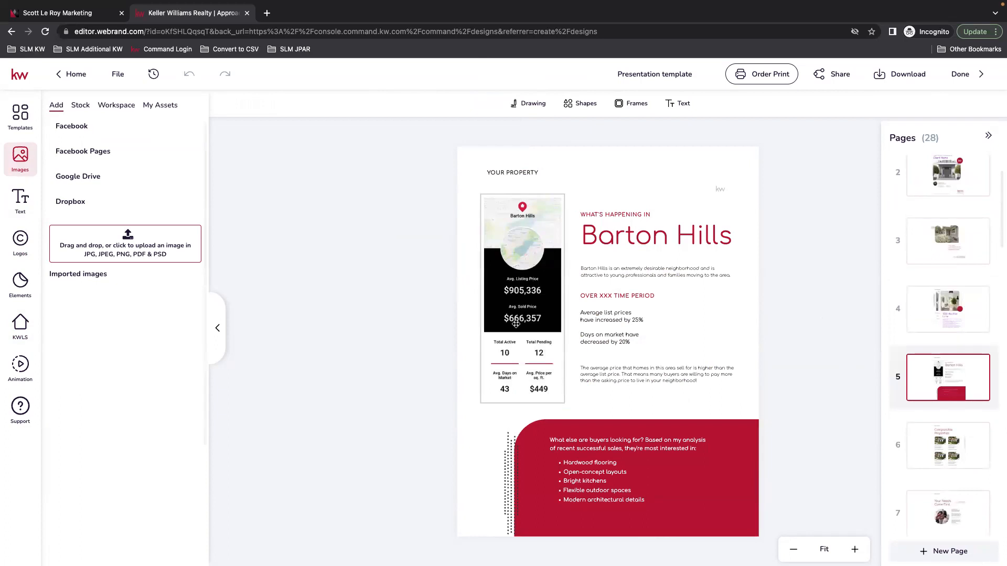
click(524, 224)
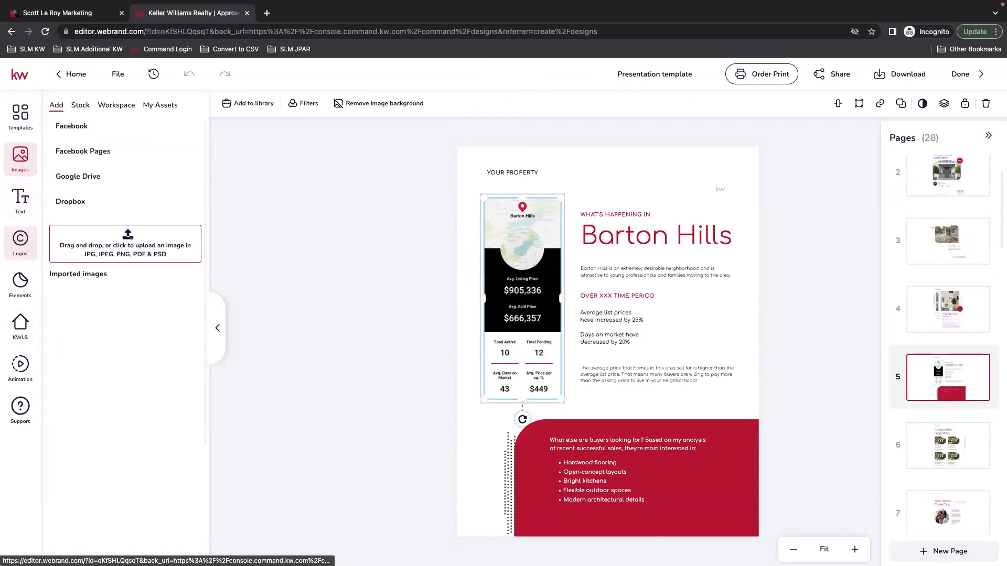
click(662, 239)
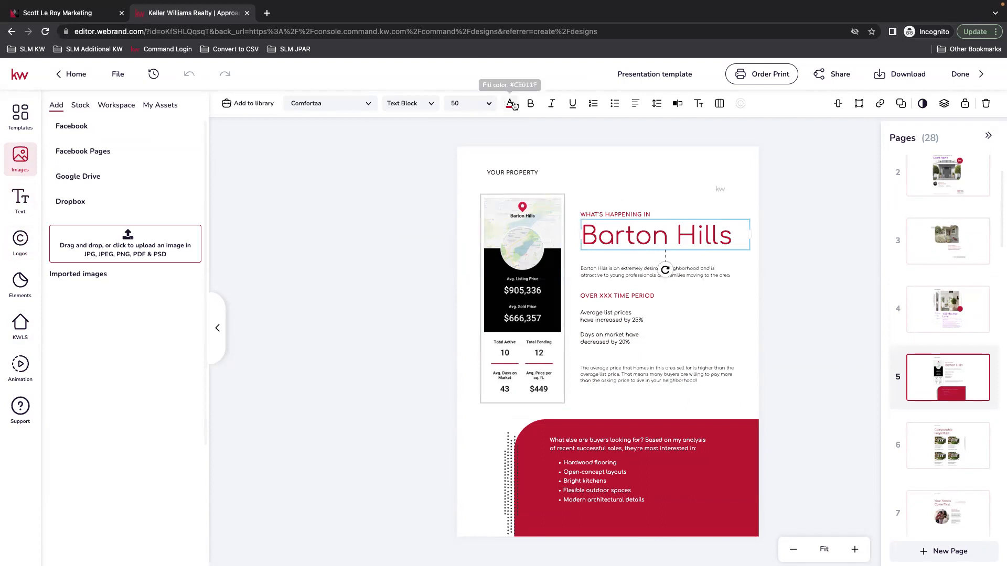
click(510, 103)
click(481, 196)
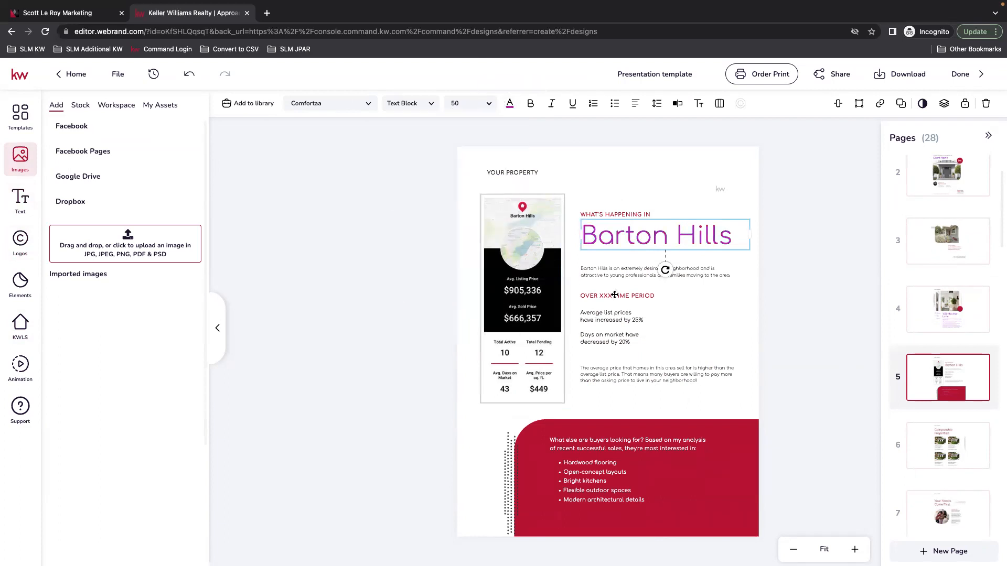
Set the OVER XXX TIME PERIOD subheading on page 5 to the purple template color
click(644, 300)
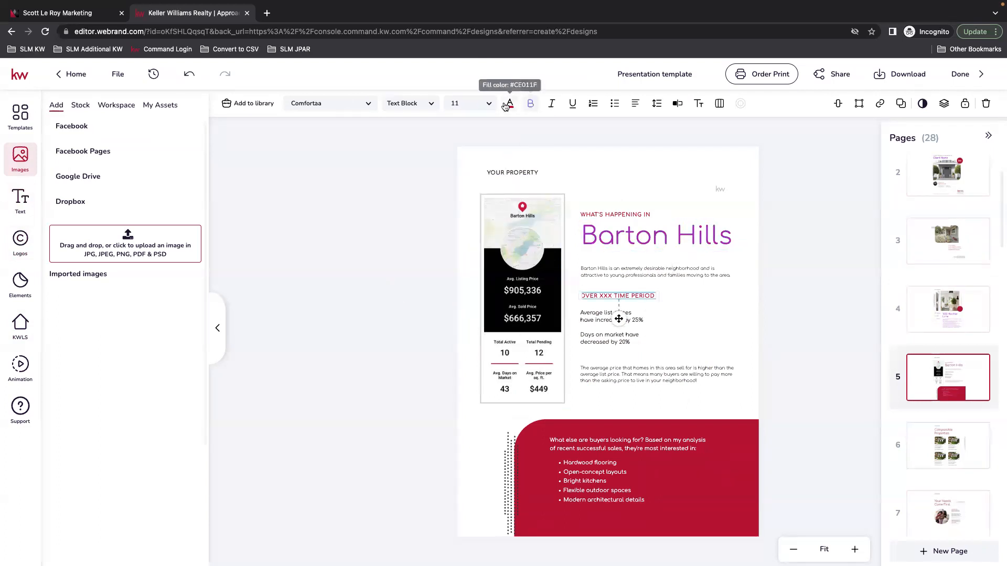
click(510, 103)
click(464, 177)
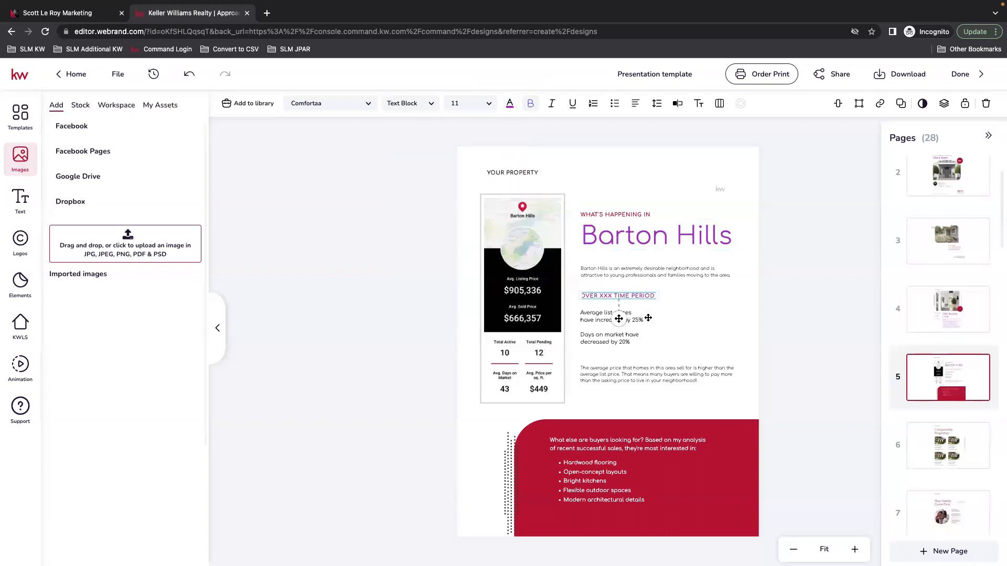
Replace the Barton Hills market snapshot on page 5 with the tall snapshot found by postal code 97113
click(547, 254)
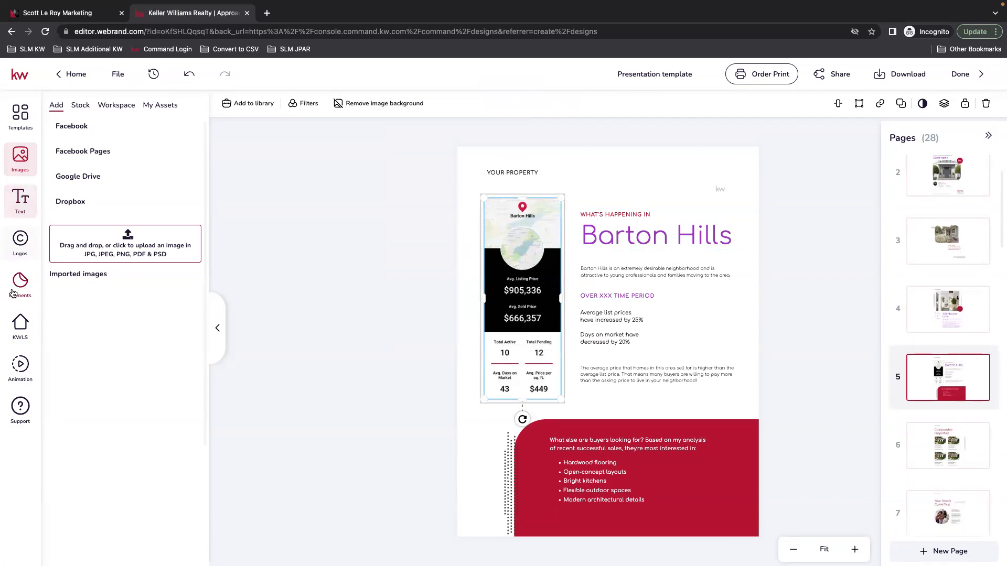
click(19, 327)
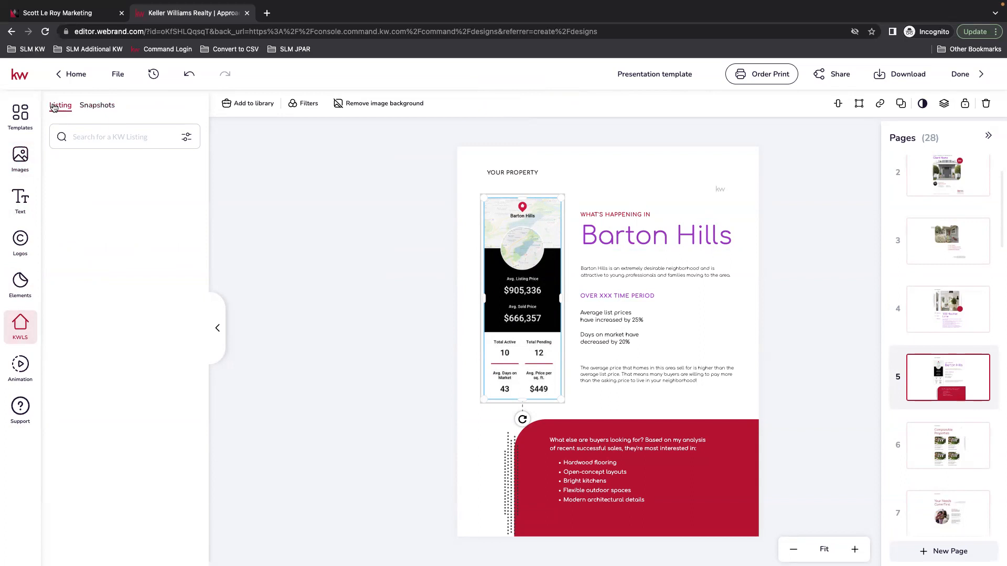
click(110, 107)
click(127, 138)
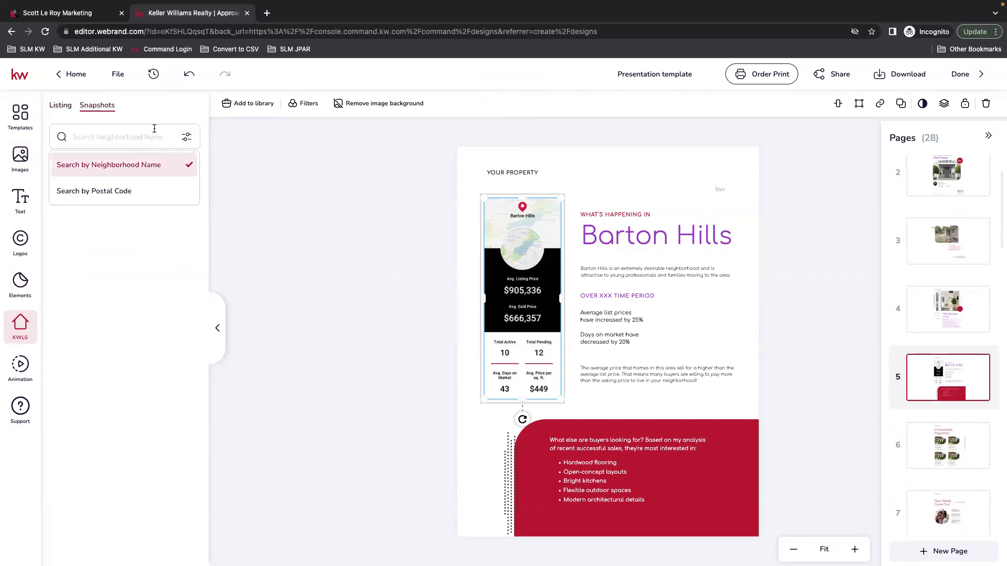
click(116, 196)
click(98, 137)
text(97113)
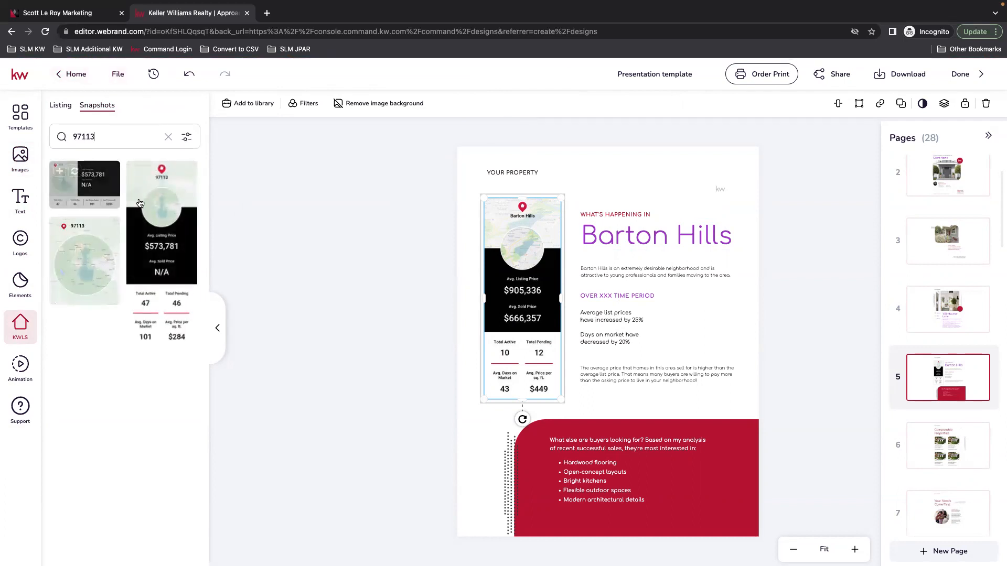
mouse_move(159, 187)
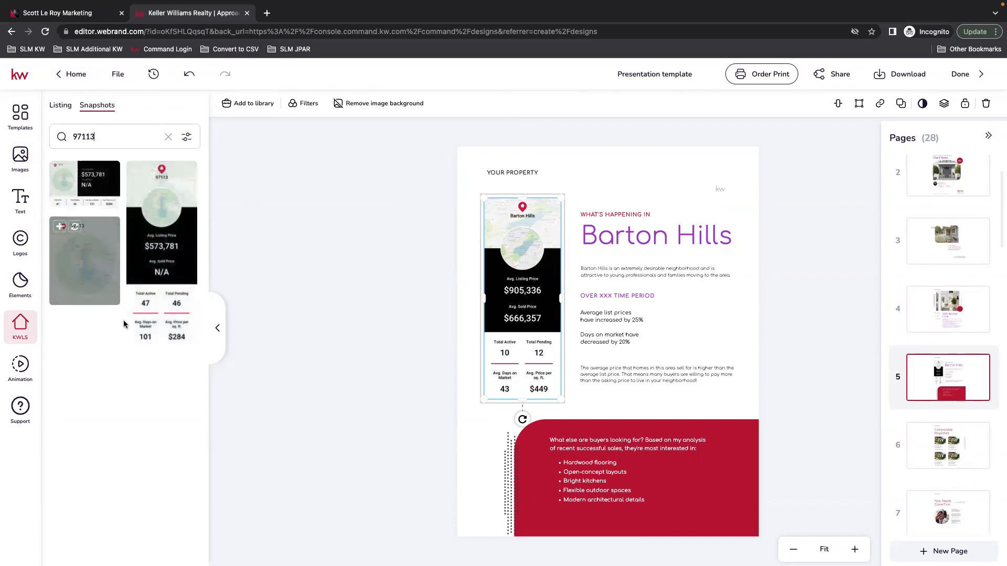
click(152, 172)
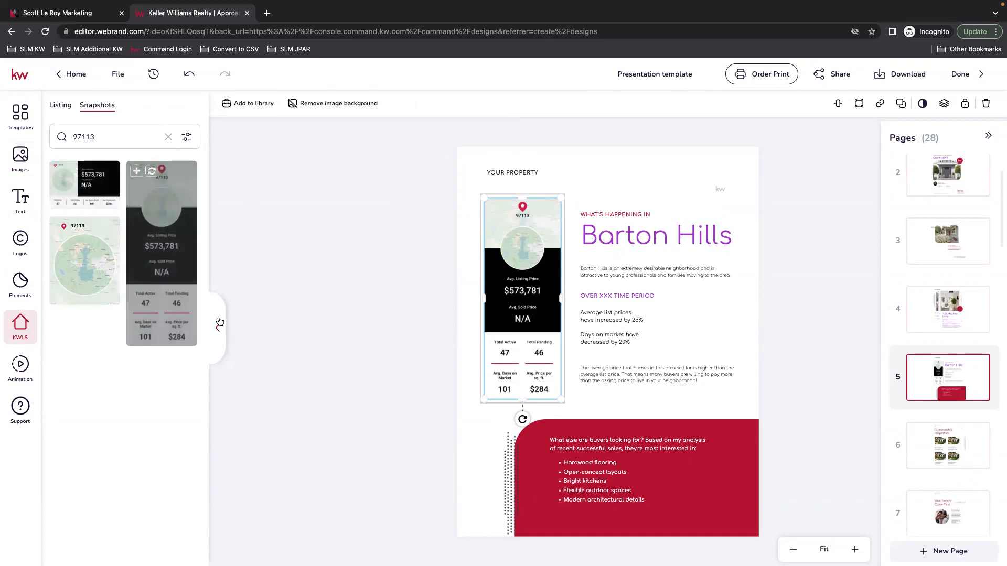
Search the market snapshots by neighborhood name for "cornelius" instead of by postal code
click(138, 137)
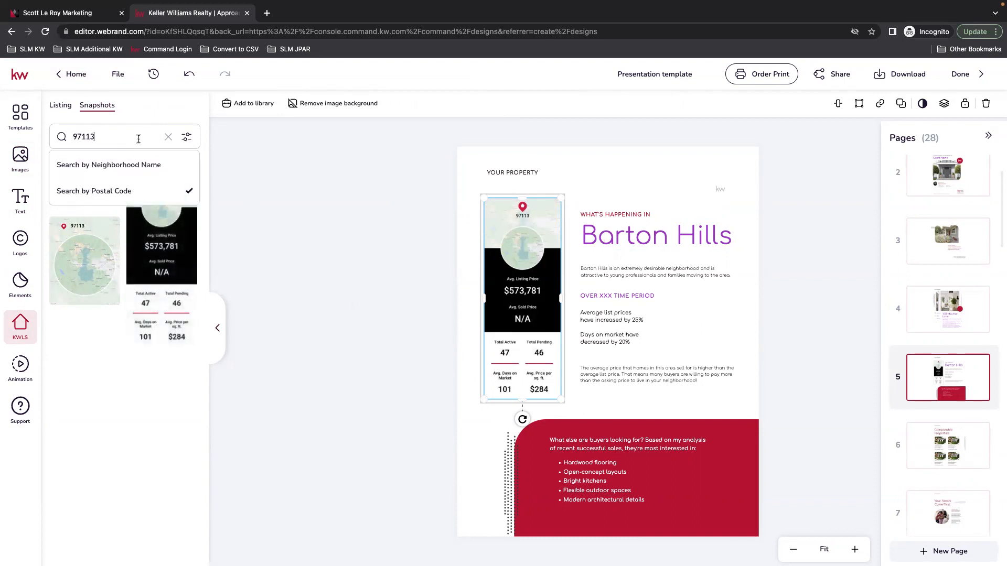
click(167, 138)
click(105, 139)
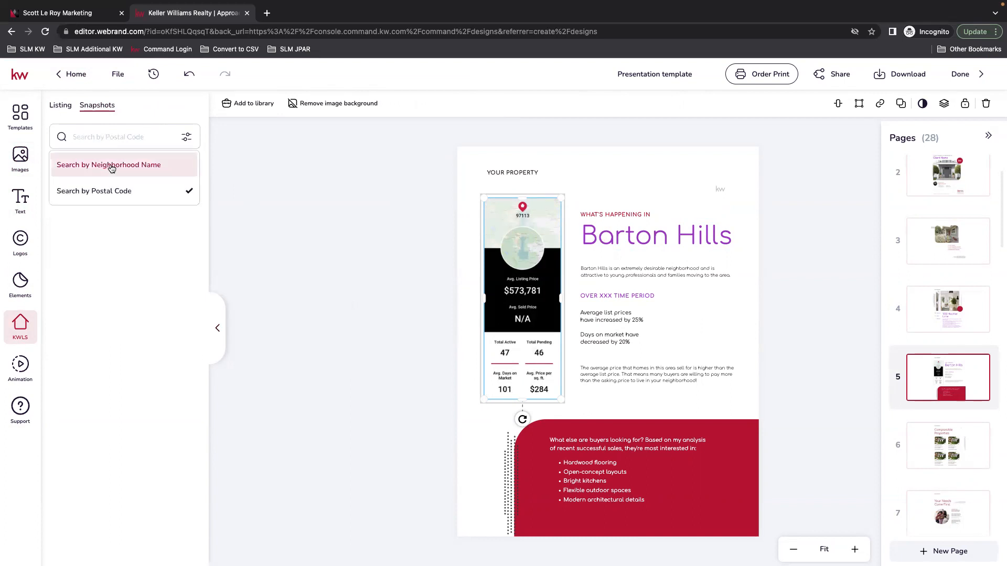
click(110, 165)
text(corneliou)
key(BackSpace)
key(BackSpace)
text(us)
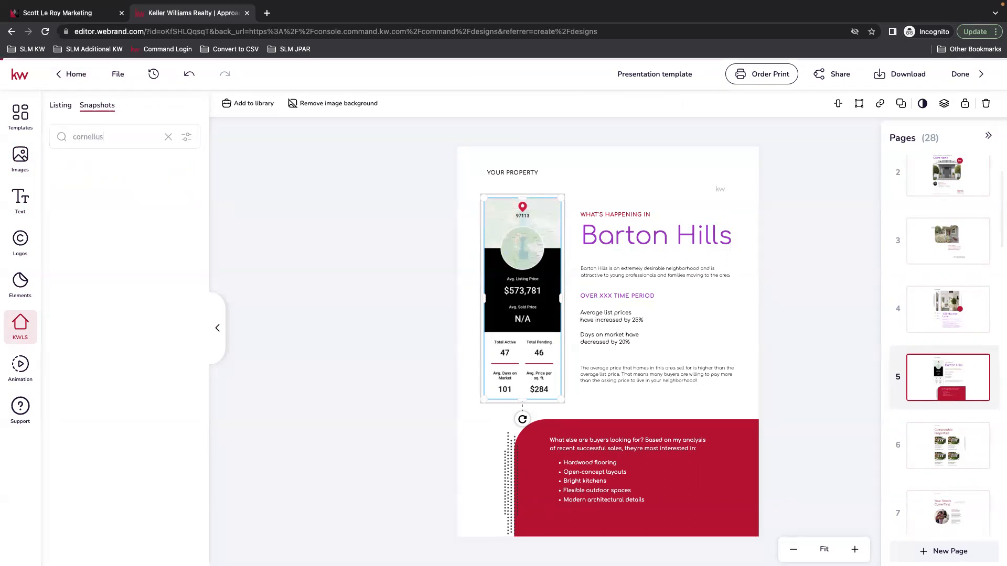
Examine the snapshot designs and market data for the Cornelius, Oregon neighborhood, and collapse that result again
click(83, 190)
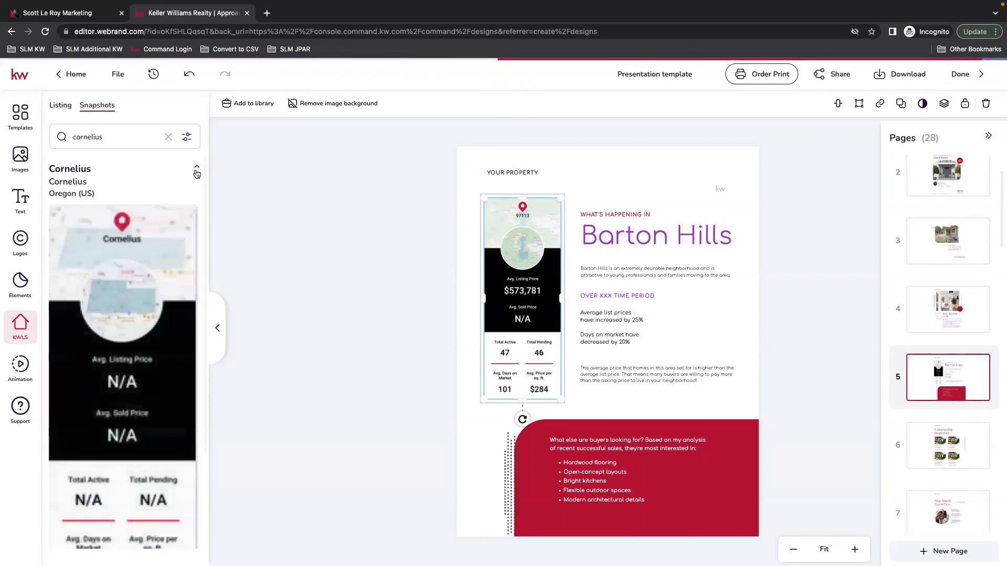
scroll(161, 229, down, 4)
scroll(127, 231, up, 2)
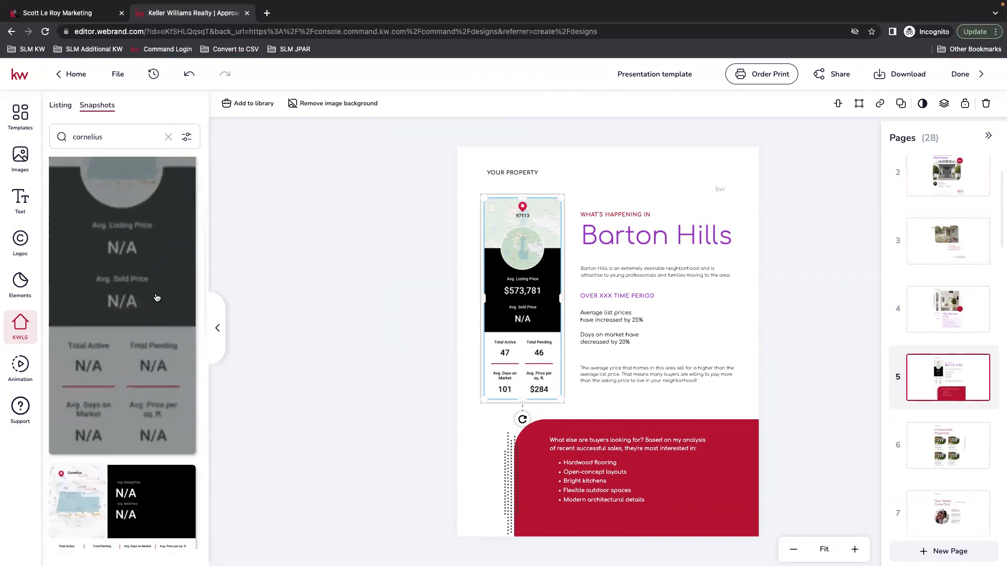
scroll(161, 368, up, 3)
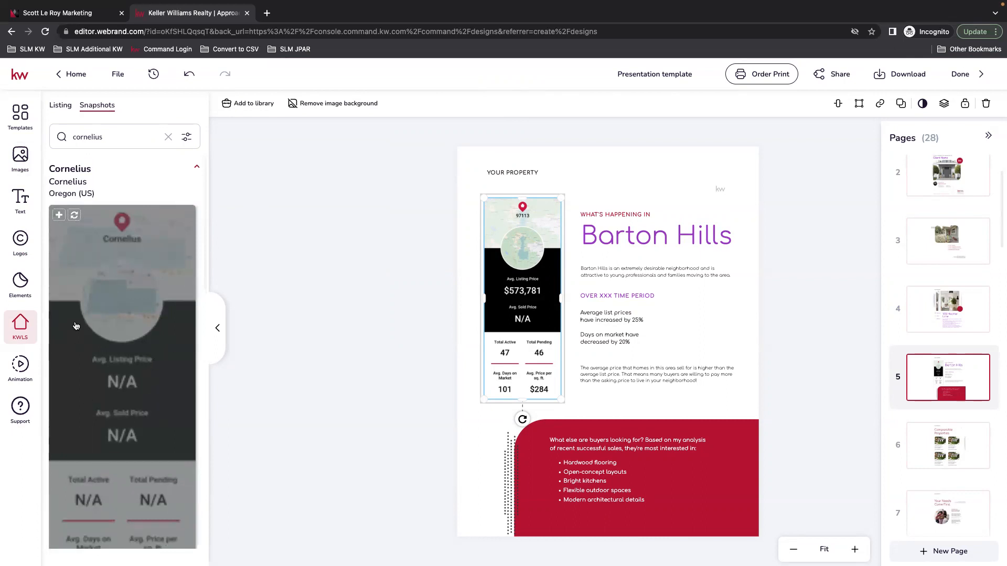
click(198, 164)
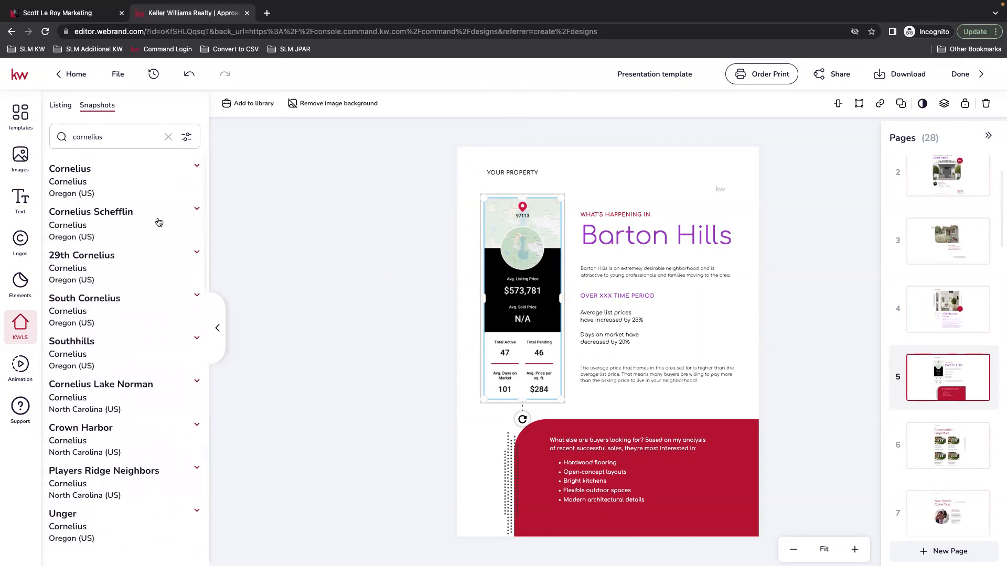
Replace the selected market snapshot on page 5 with the tall South Cornelius, Oregon snapshot
scroll(157, 419, down, 1)
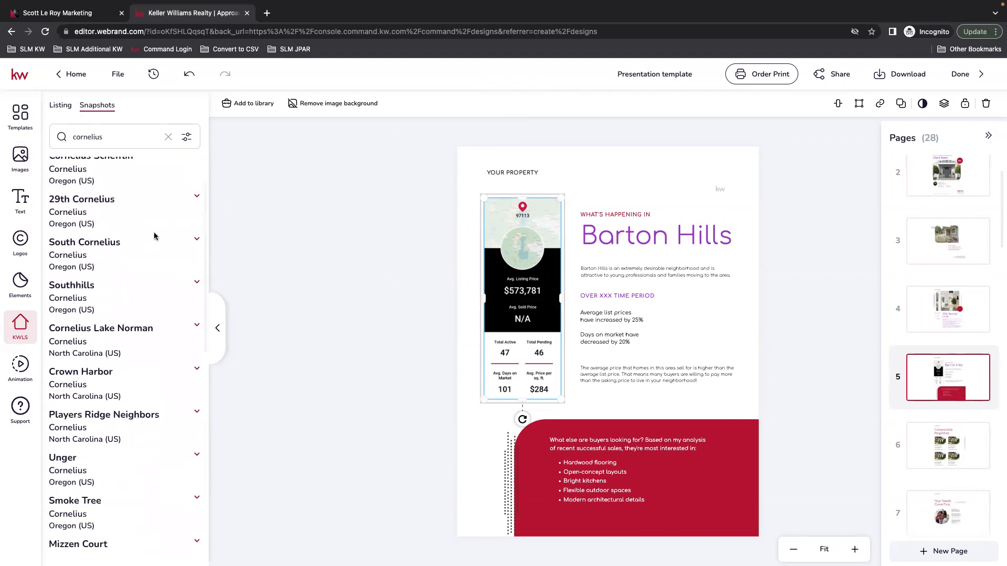
click(196, 243)
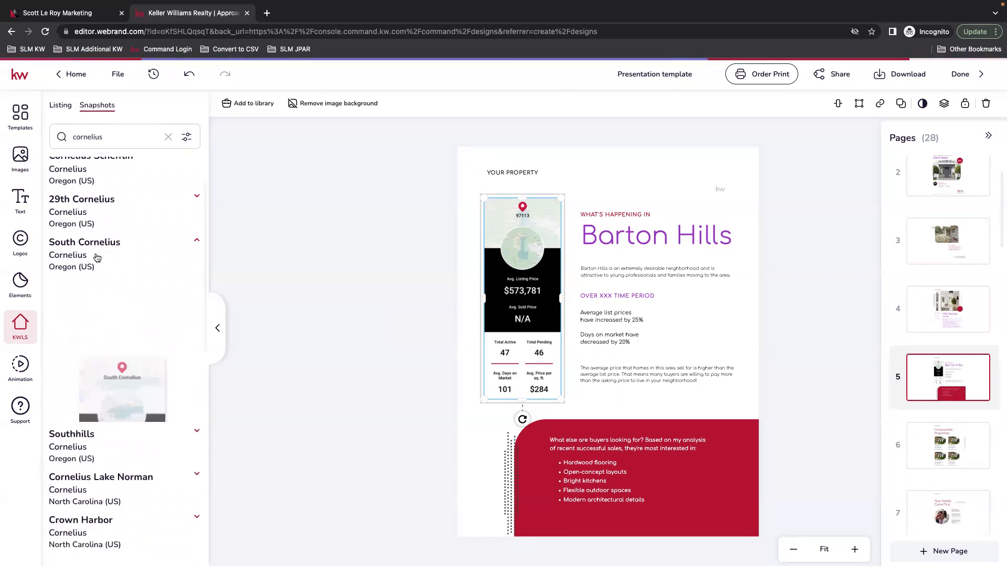
mouse_move(171, 425)
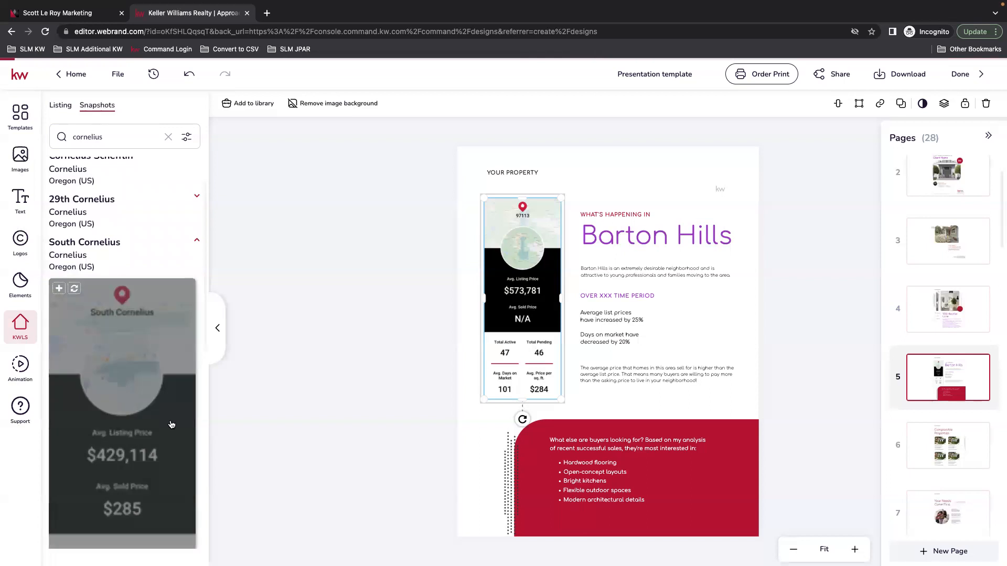
click(73, 288)
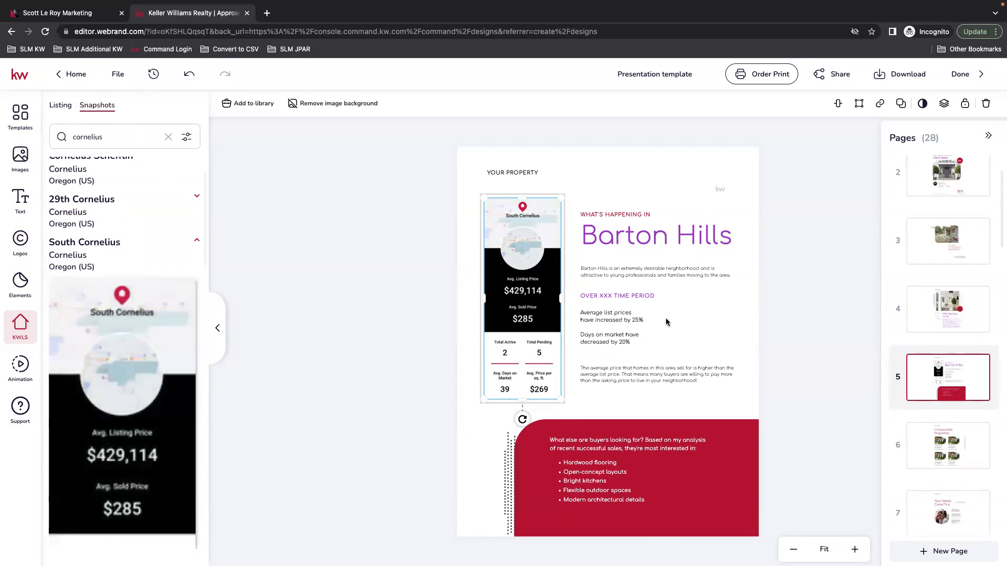
For the first property on the Comparable Properties page, set the KW listing search to MLS number and select its description text
click(948, 447)
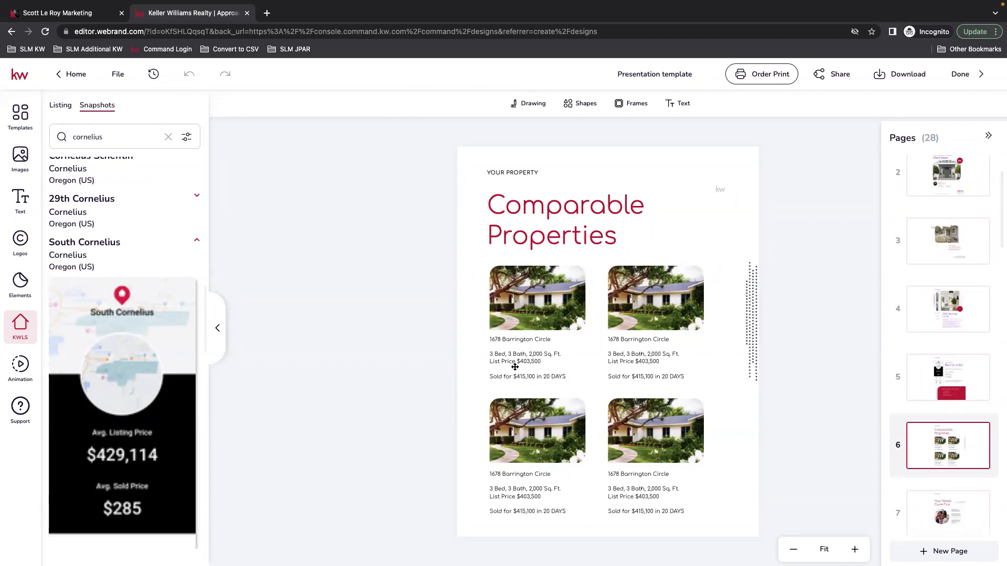
click(529, 299)
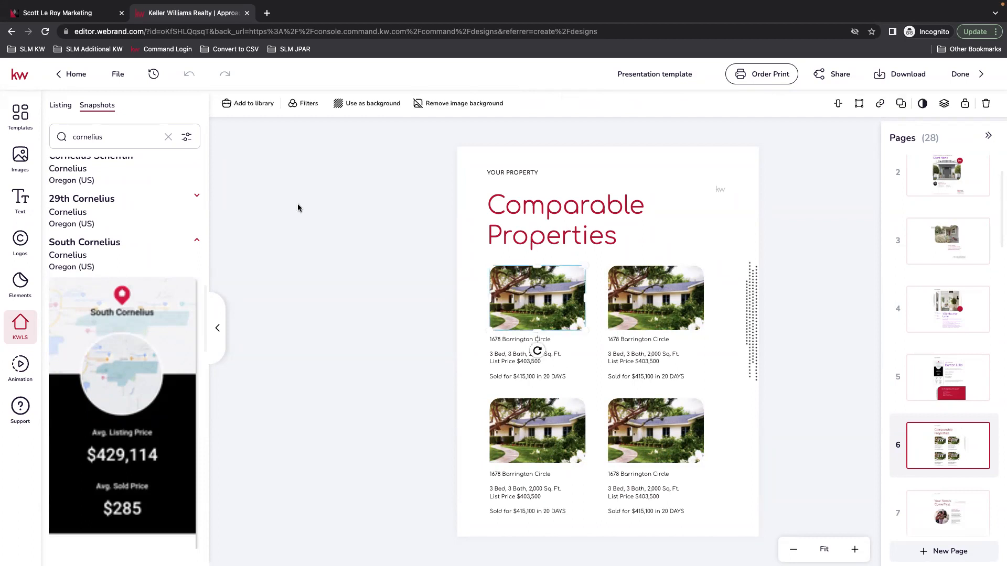
click(61, 105)
click(116, 139)
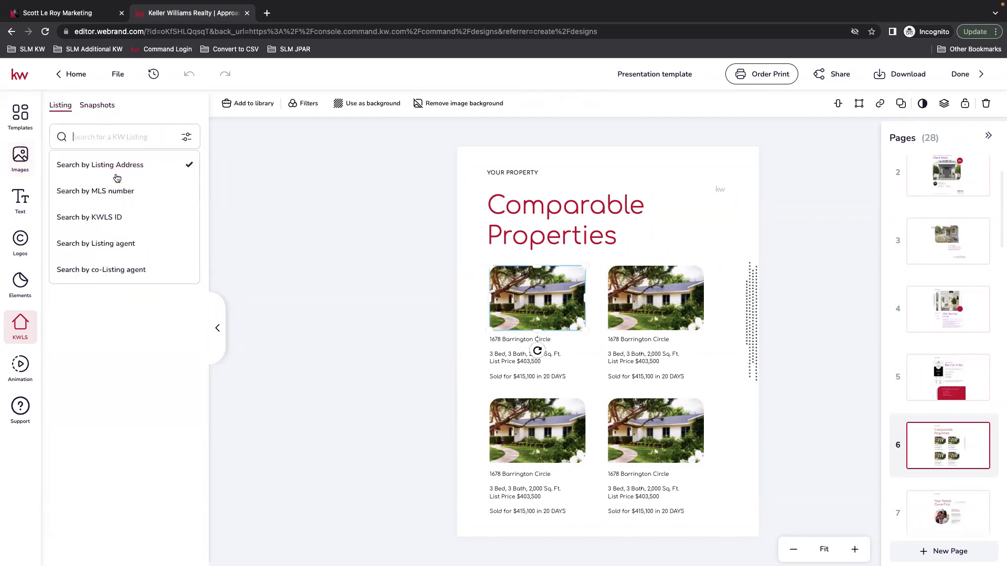
click(116, 192)
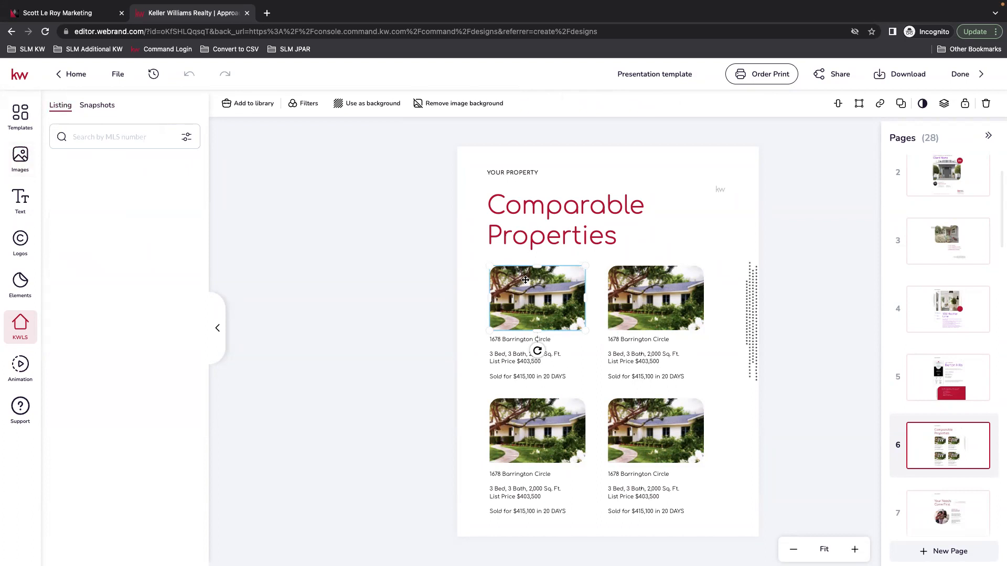
click(522, 366)
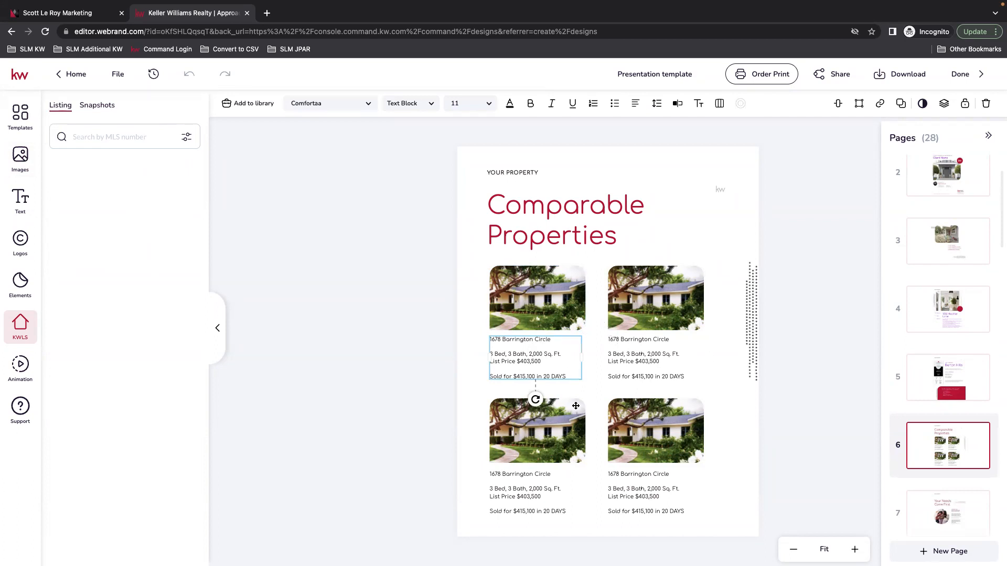
Delete the Comparable Properties page from the presentation
click(982, 433)
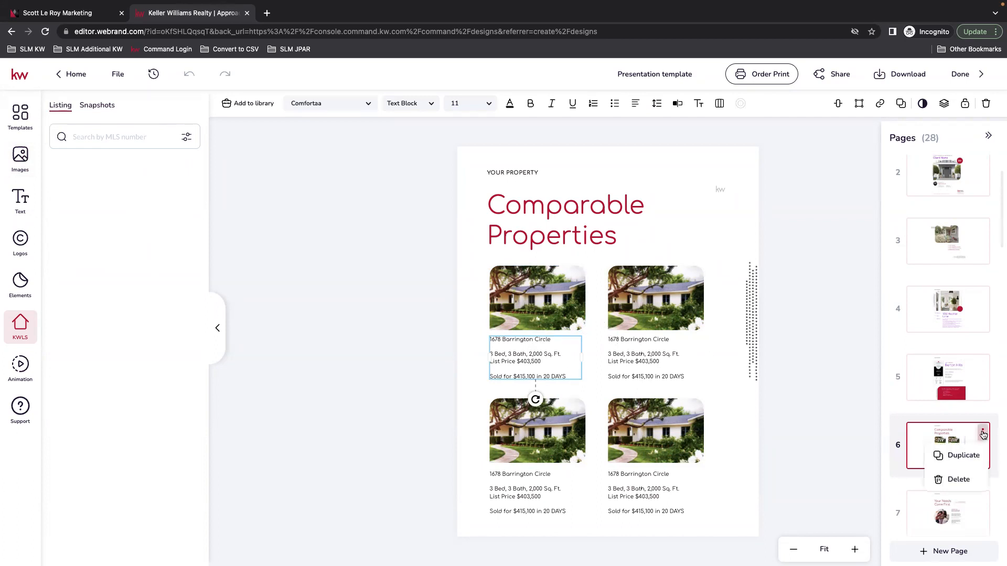
click(965, 480)
click(460, 354)
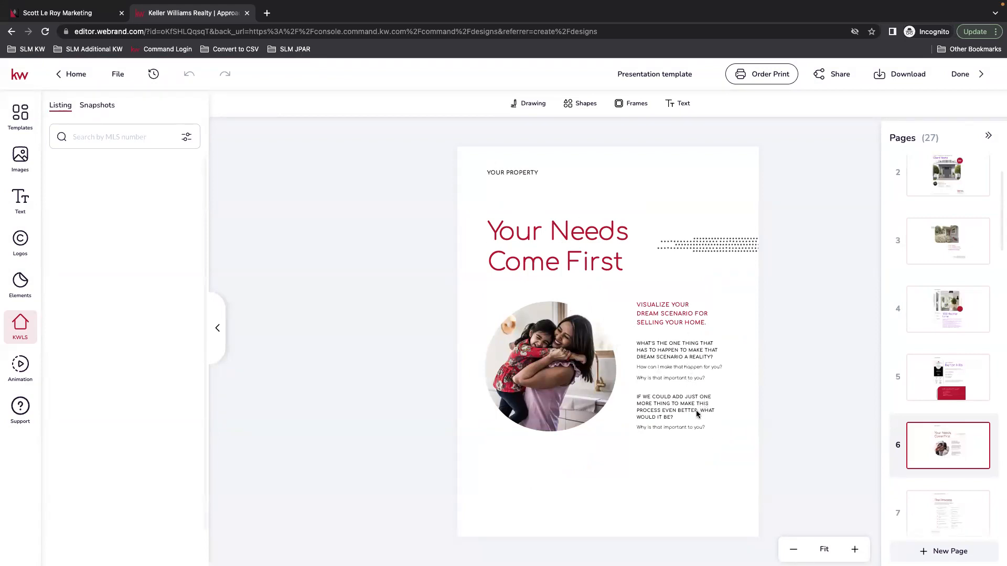
On The Process page, insert blank lines after the first three items of the left checklist to align them with the checkboxes
scroll(955, 449, down, 3)
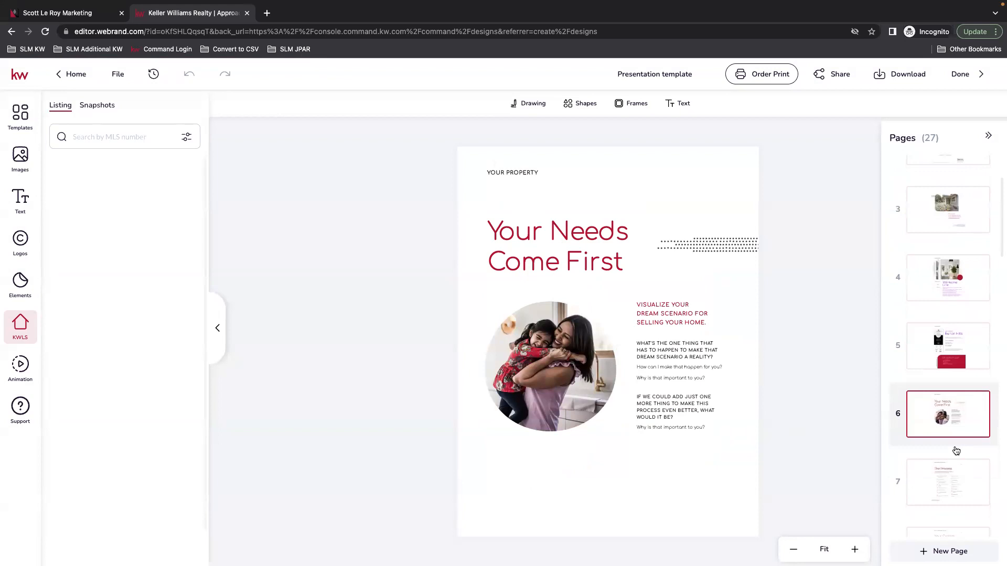
scroll(955, 440, down, 2)
click(943, 326)
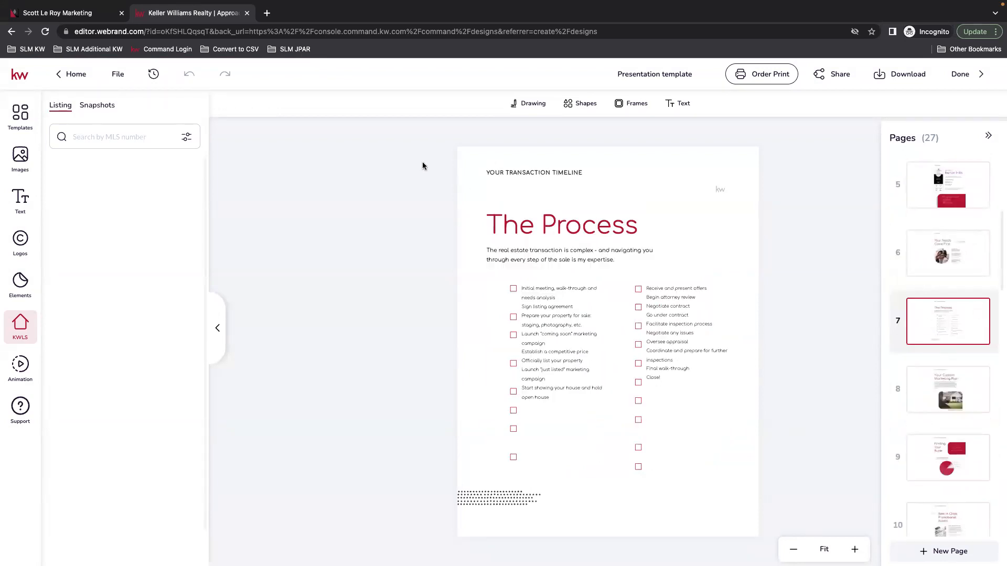
double_click(538, 392)
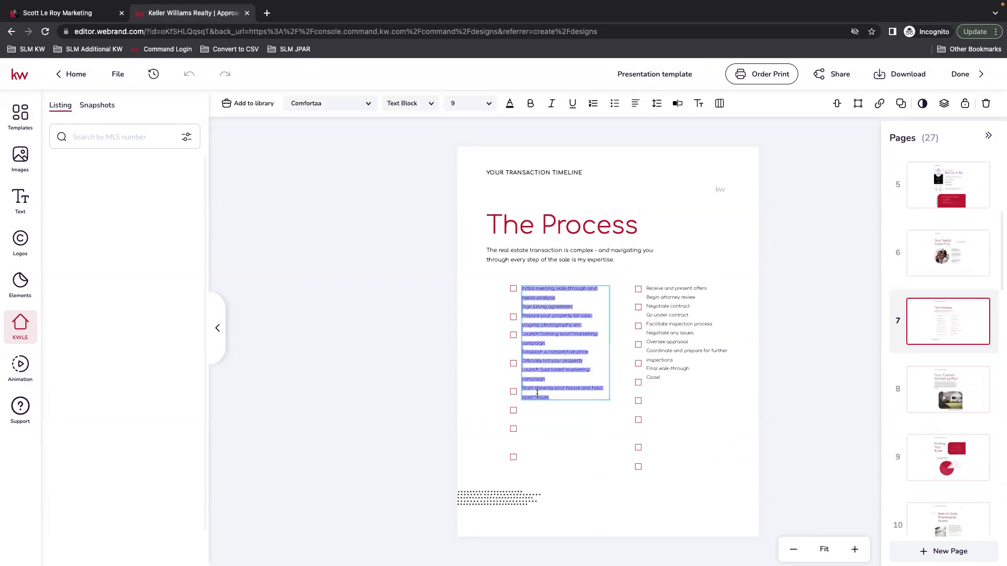
click(599, 287)
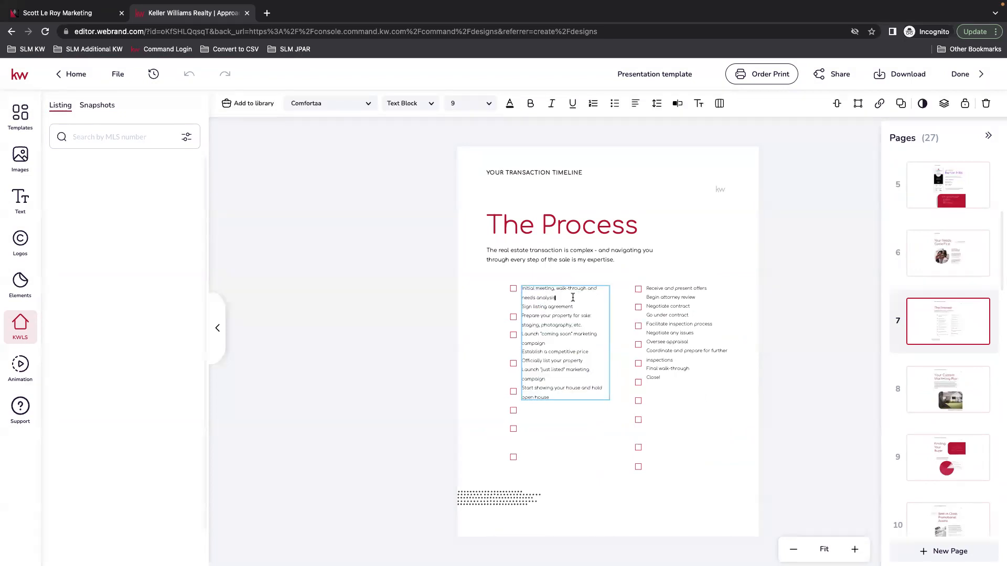
key(Return)
key(Return)
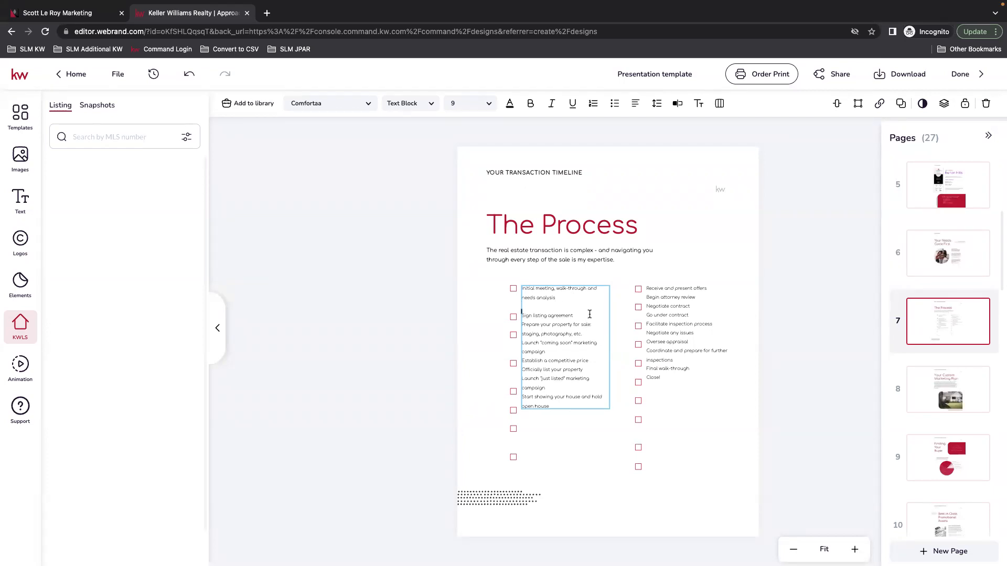
key(Return)
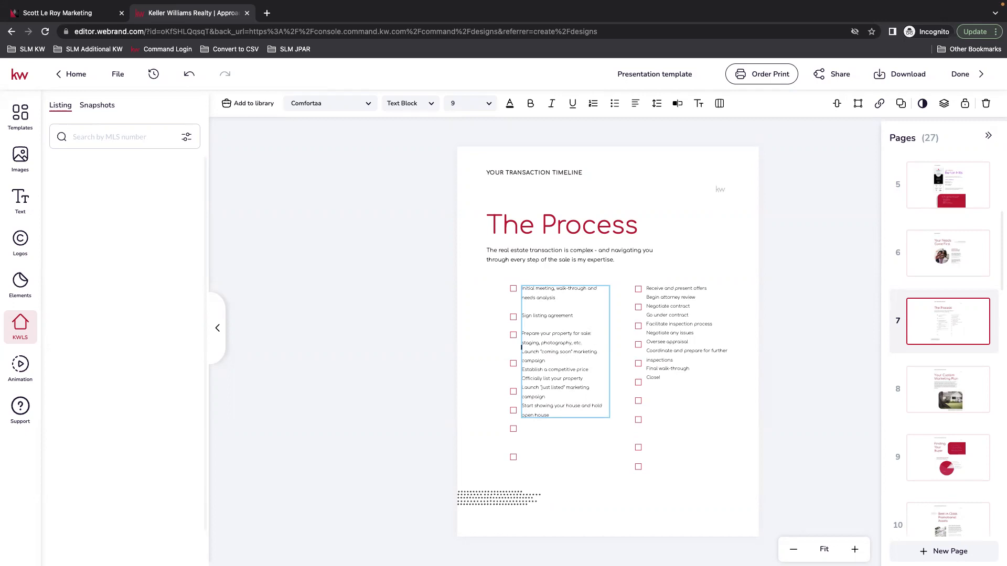
text(.)
key(Return)
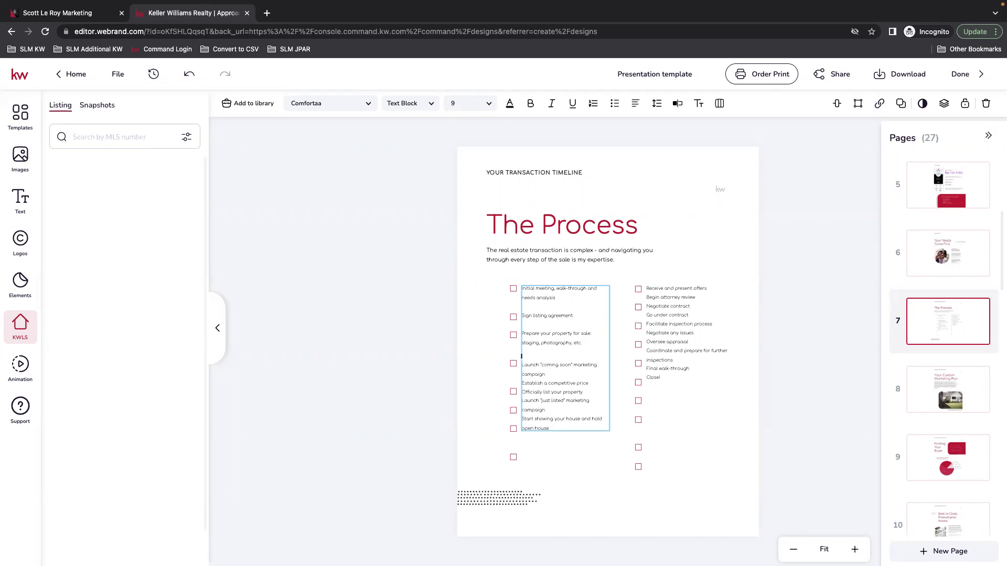
key(BackSpace)
key(Escape)
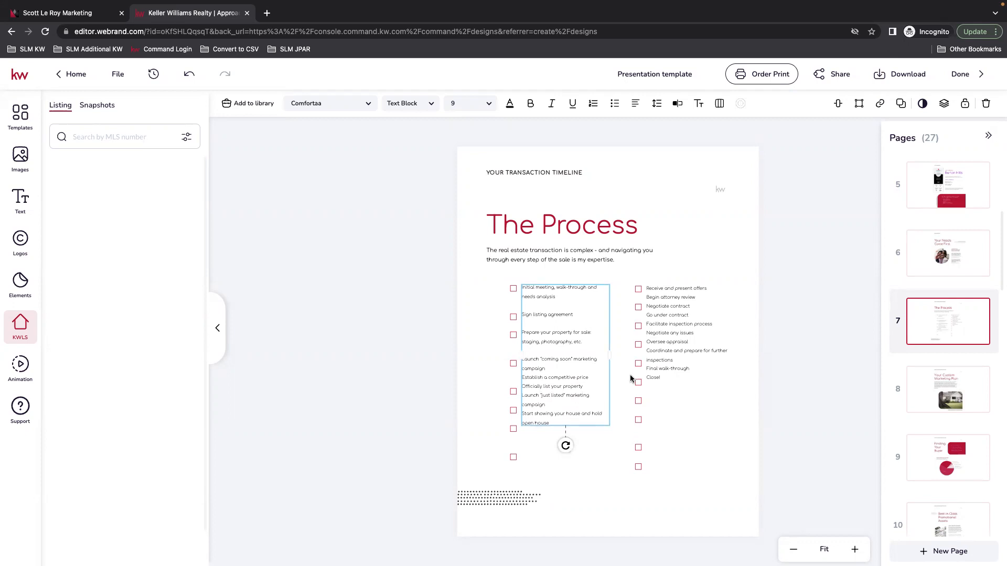
Move the fourth checkbox in the left column up slightly to line up with the "coming soon" marketing campaign item
click(547, 475)
click(512, 363)
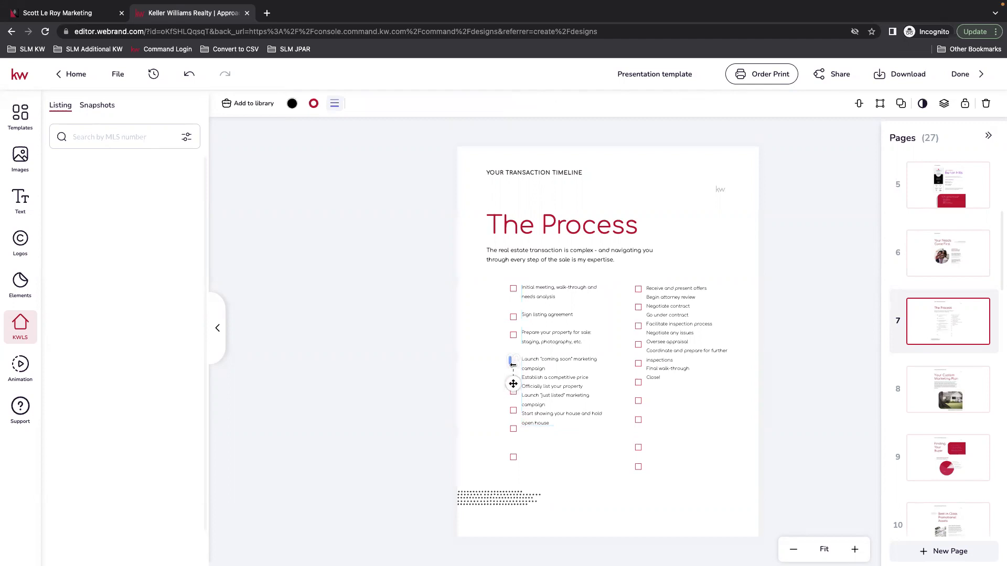
click(570, 380)
Insert a blank line after the "coming soon" marketing campaign item in the left checklist on The Process page
double_click(550, 368)
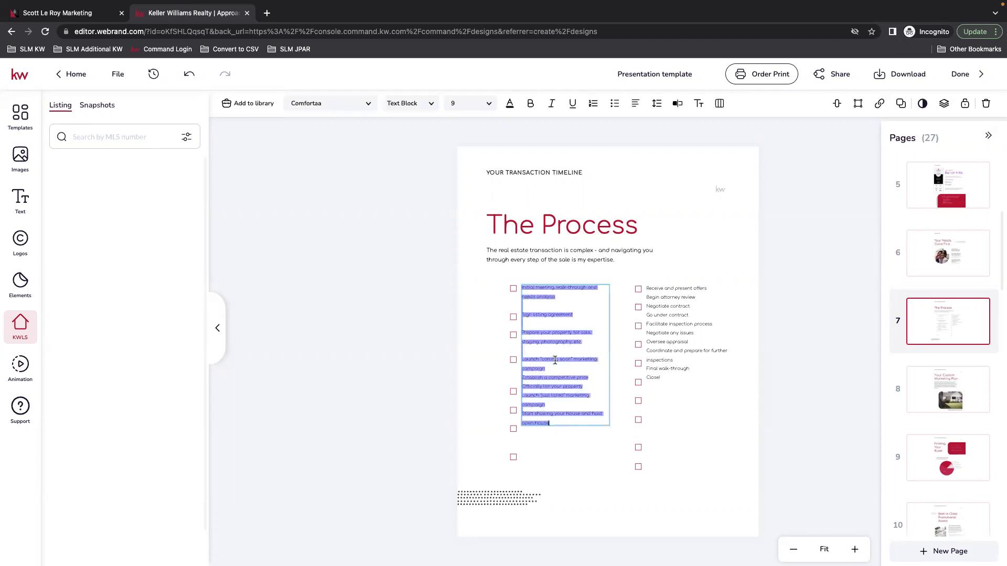
key(Escape)
double_click(546, 369)
click(545, 370)
key(Return)
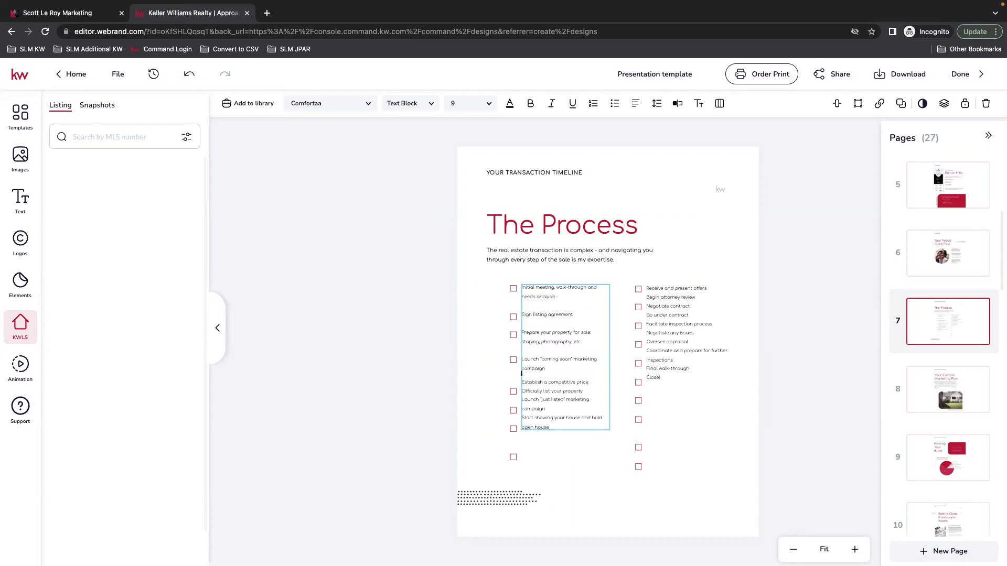
Move the fifth checkbox in the left column up slightly to line up with "Establish a competitive price"
key(Escape)
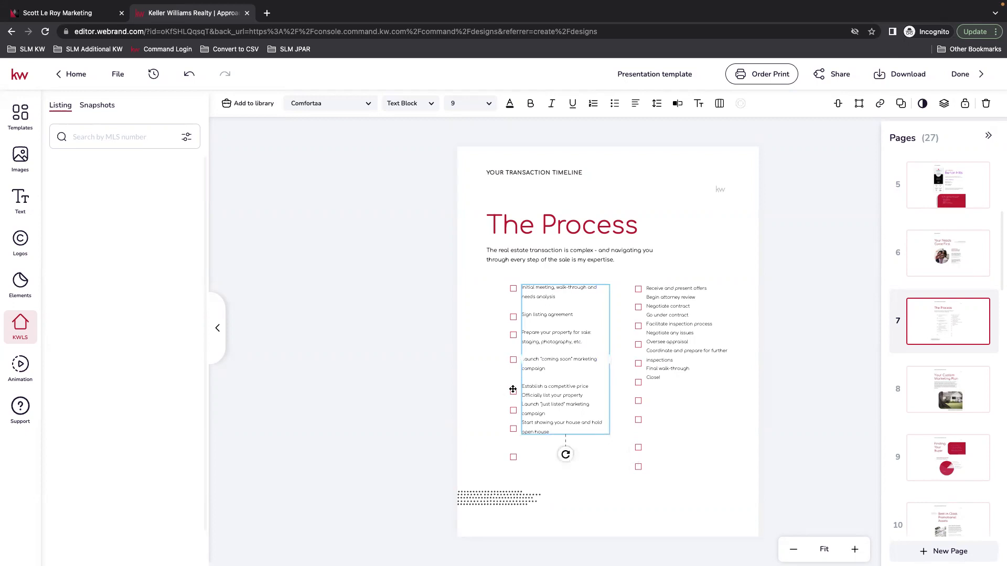
click(513, 389)
key(Up)
key(Up)
key(Up)
key(Up)
key(Up)
key(Up)
key(Up)
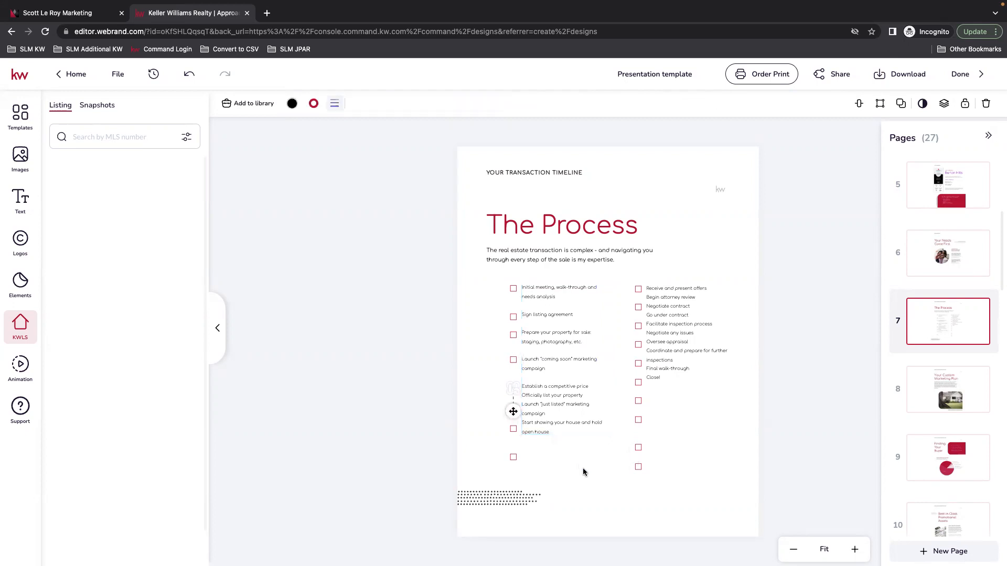
click(574, 452)
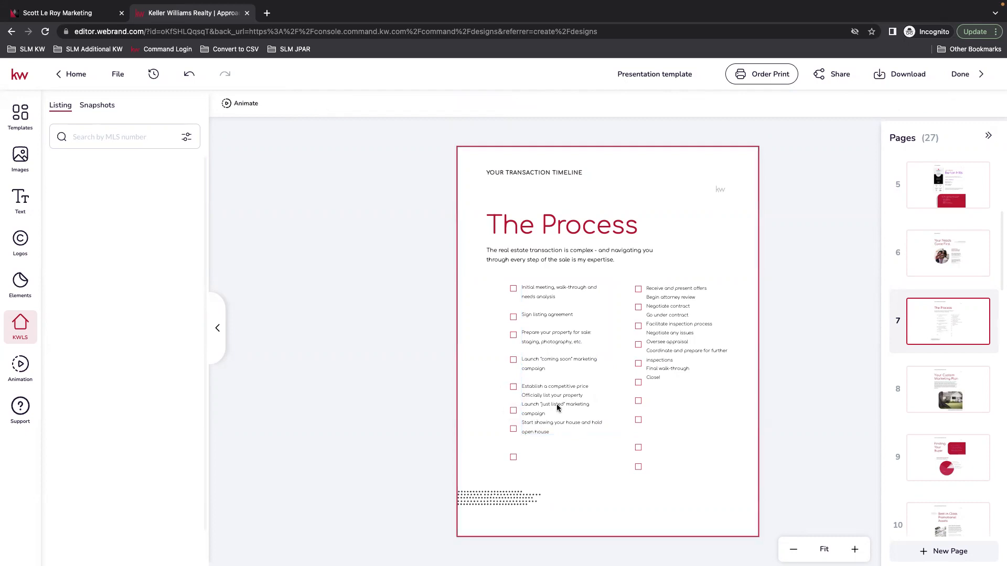
Insert a blank line after "Officially list your property" and nudge the sixth left checkbox up to align with the "just listed" item
click(590, 397)
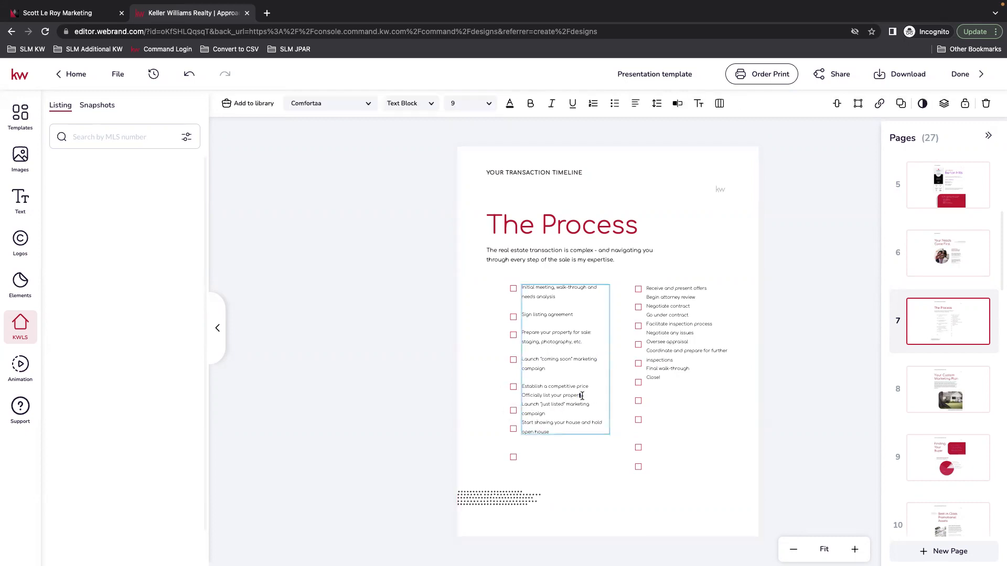
key(Return)
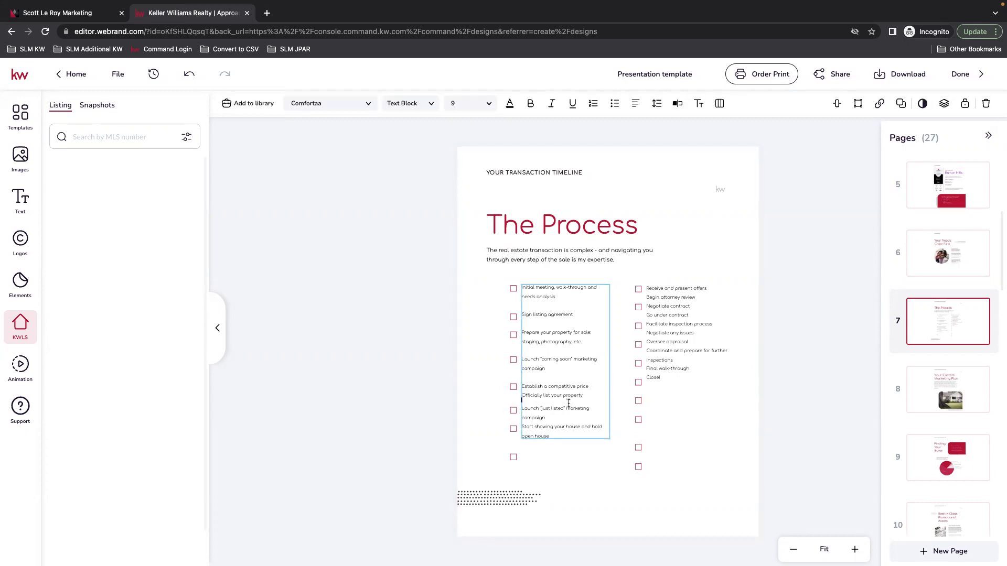
click(514, 412)
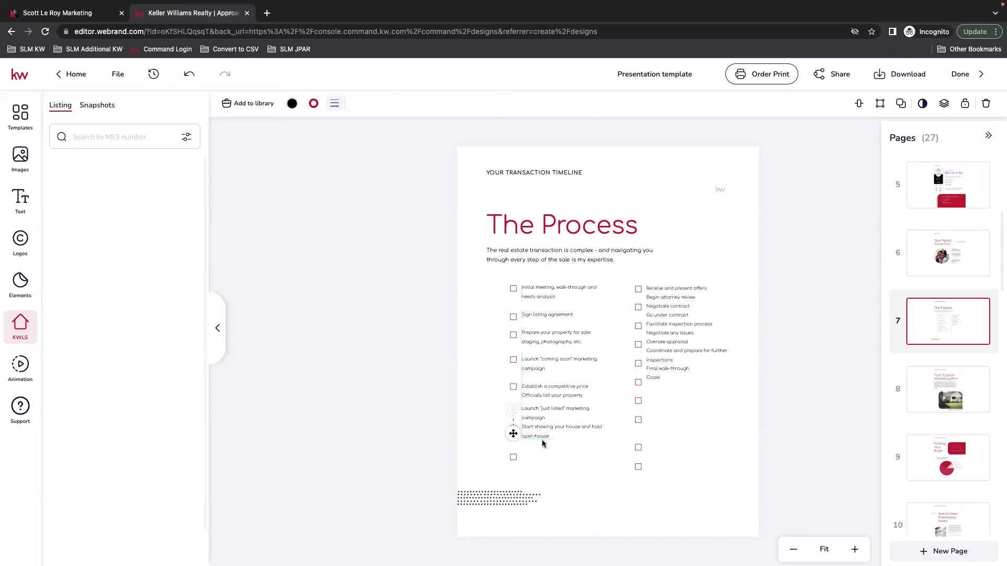
click(573, 430)
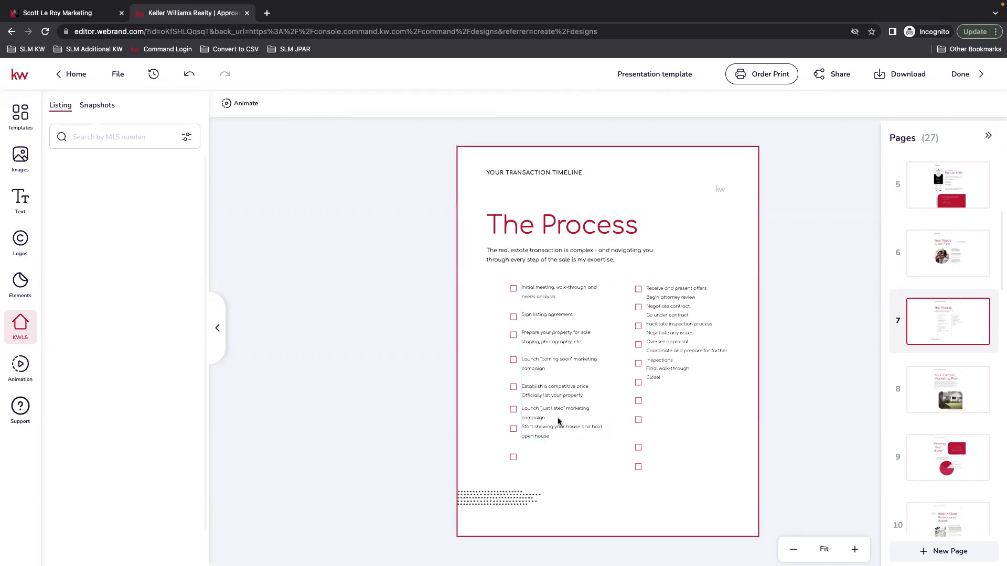
Insert a blank line after the "just listed" marketing campaign item, and undo the accidental removal of the left checklist text
click(559, 421)
click(547, 418)
key(Return)
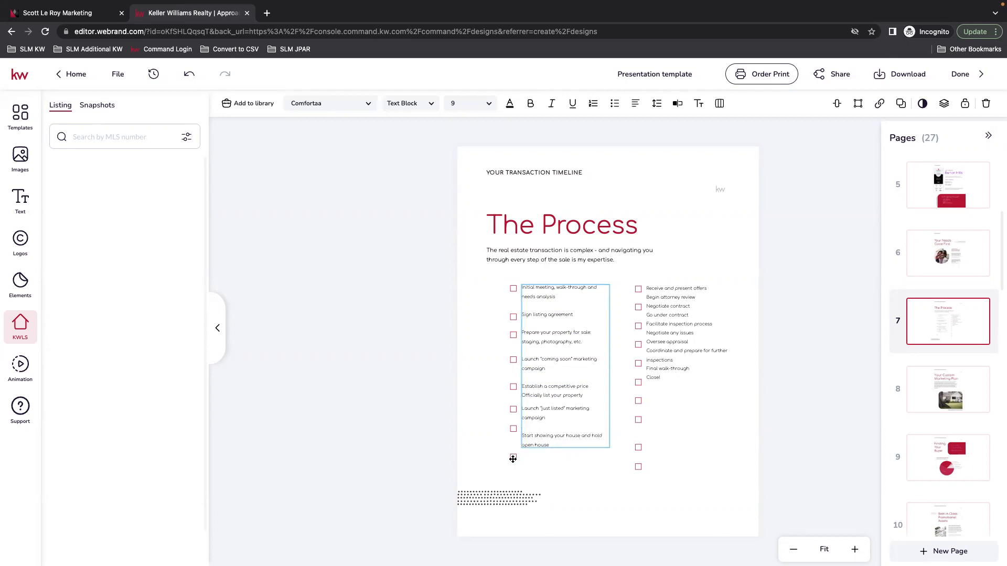
key(BackSpace)
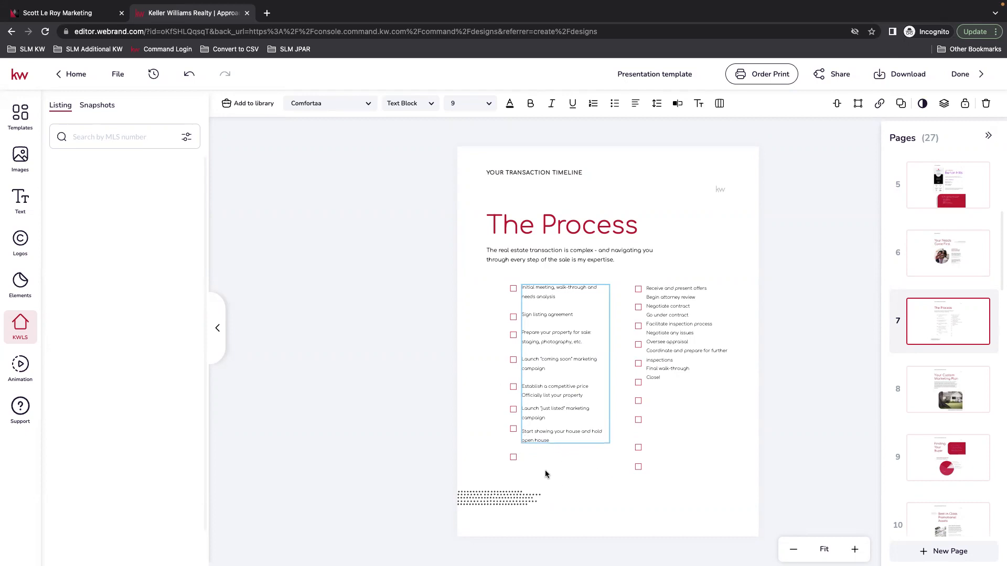
click(561, 459)
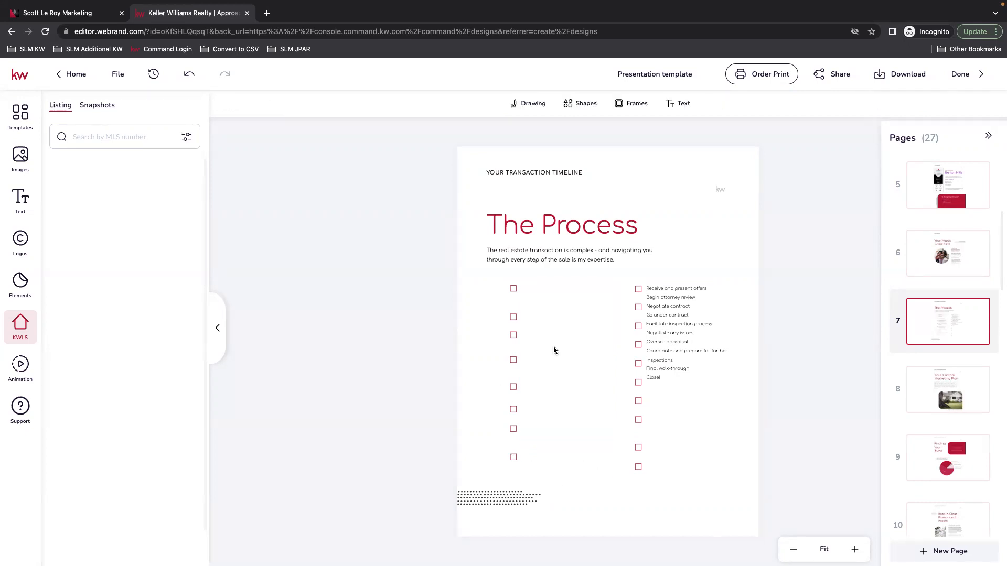
click(189, 74)
Set the line spacing to 16 for the right checklist text on The Process page
click(716, 359)
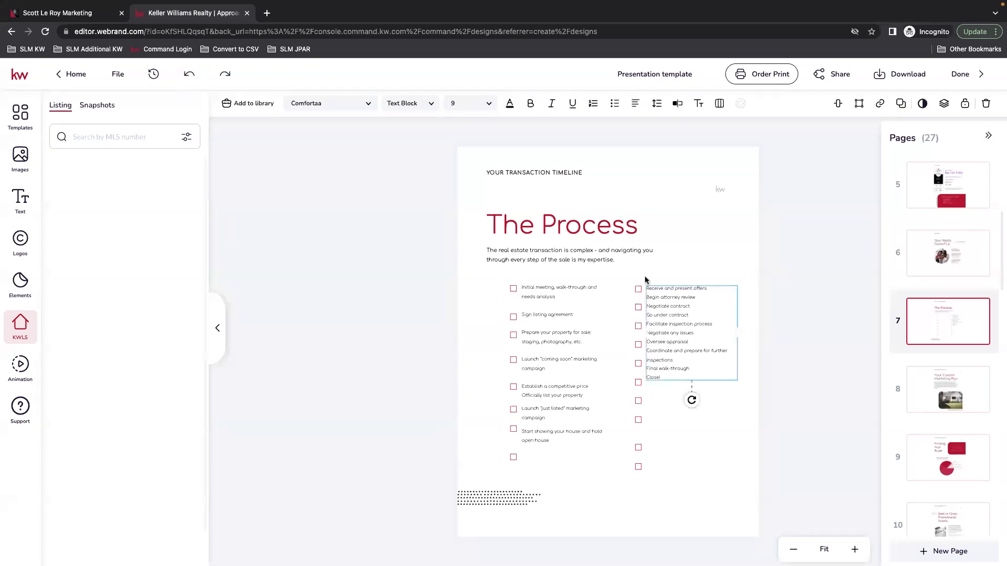
click(655, 105)
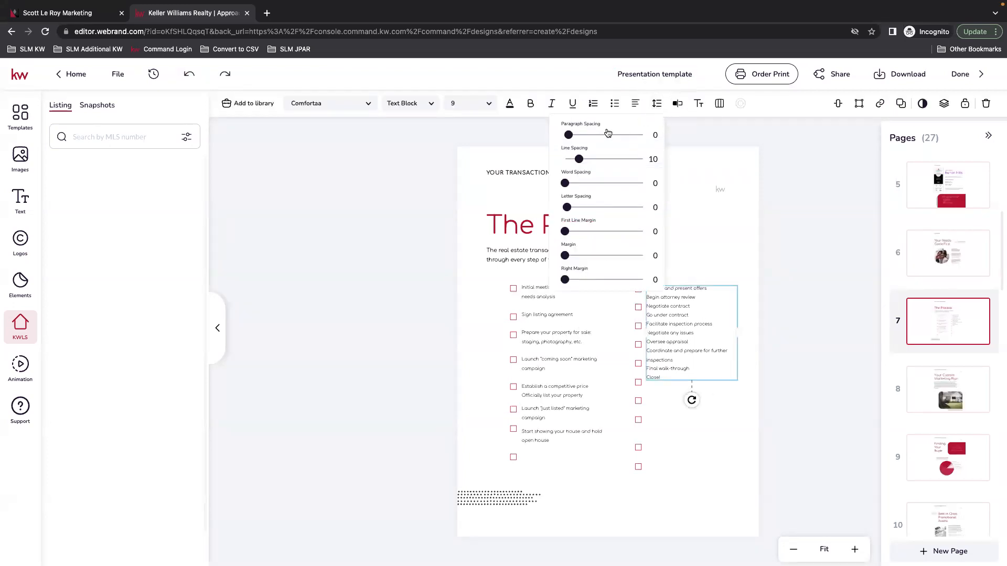
mouse_move(577, 160)
mouse_down()
mouse_move(645, 160)
mouse_move(569, 162)
mouse_move(580, 160)
mouse_up()
click(700, 355)
double_click(667, 338)
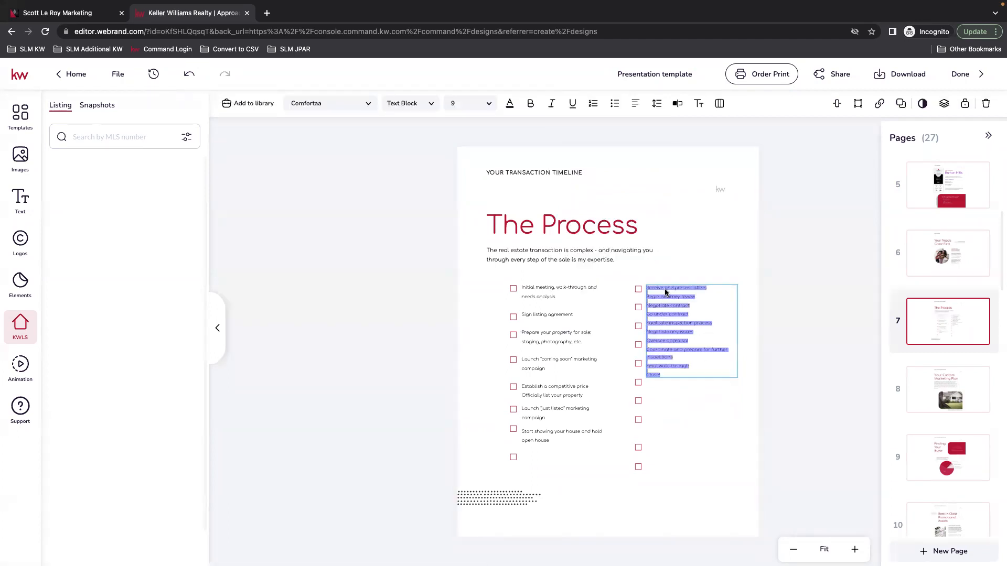
click(656, 103)
drag(583, 158, 584, 160)
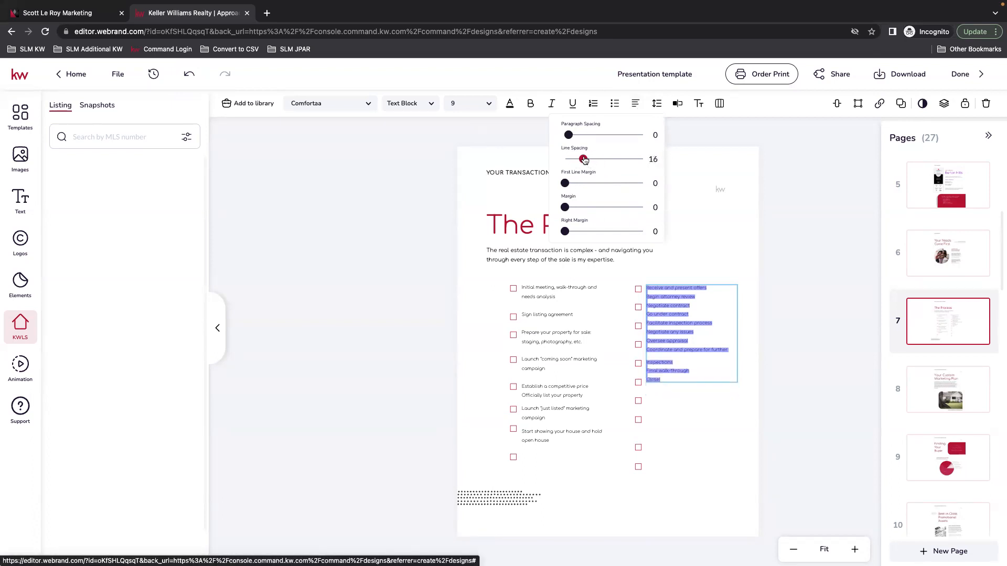
click(786, 265)
click(703, 362)
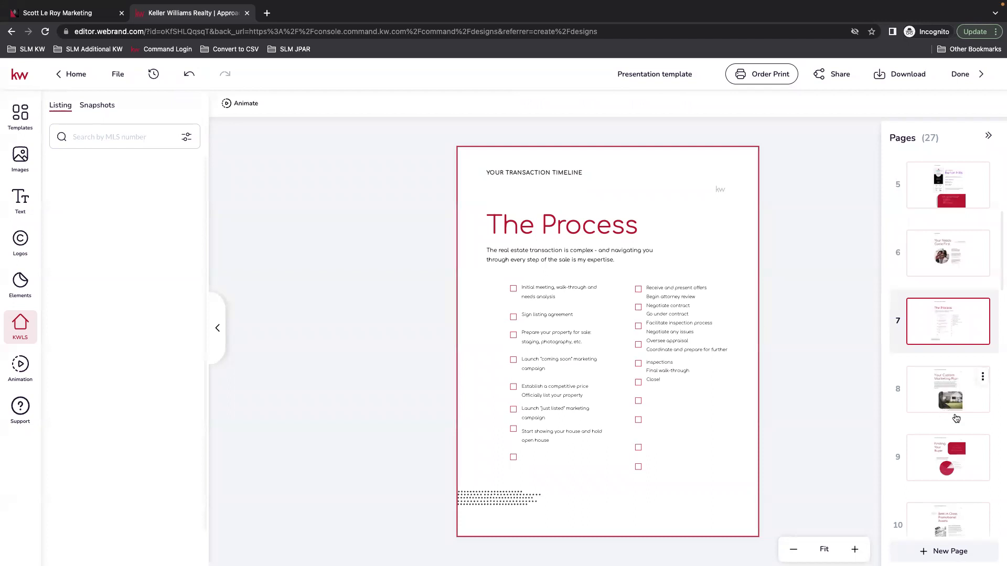
Review the marketing plan pages from Your Custom Marketing Plan through It's in the Details
click(942, 386)
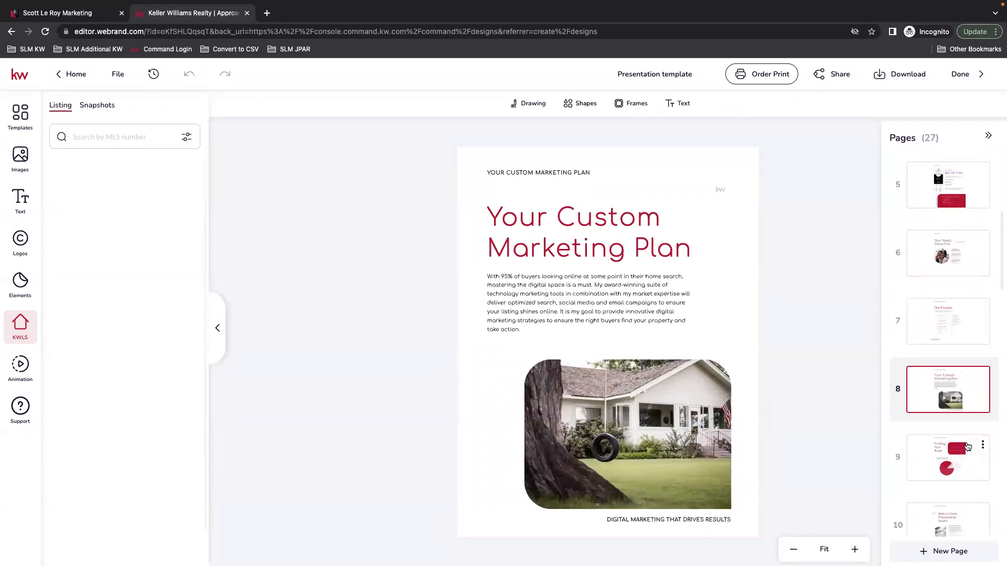
click(955, 459)
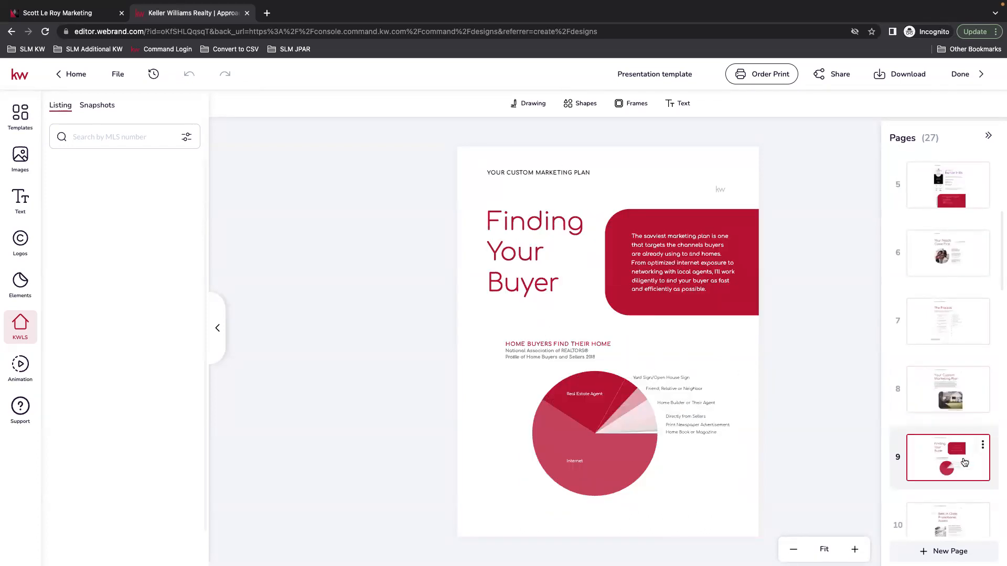
scroll(963, 461, down, 3)
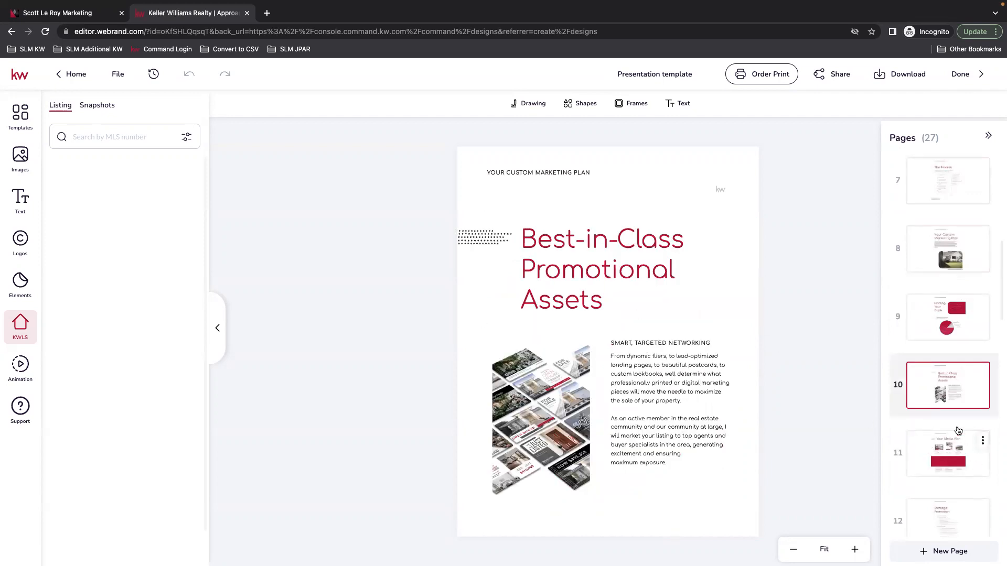
click(943, 452)
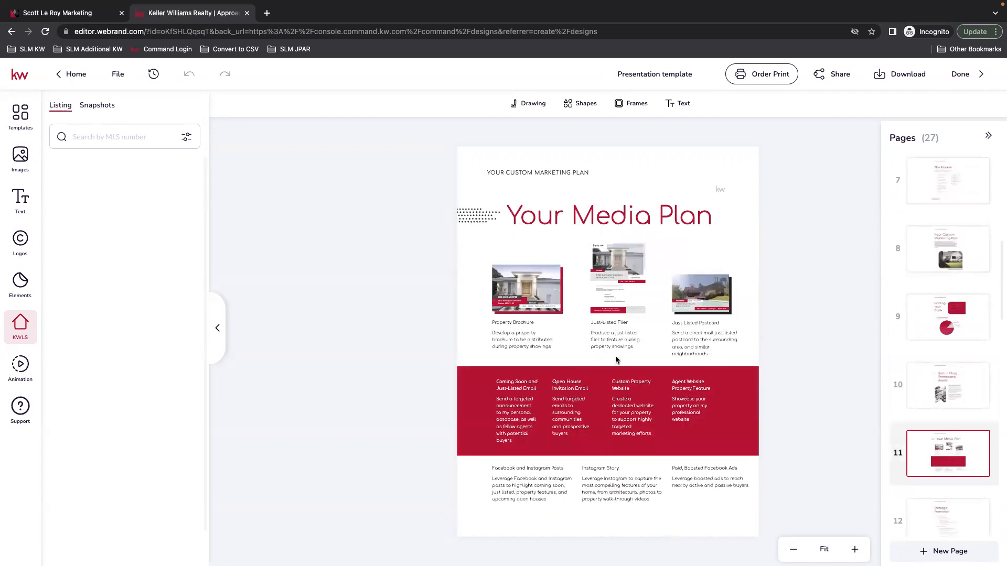
scroll(971, 451, down, 3)
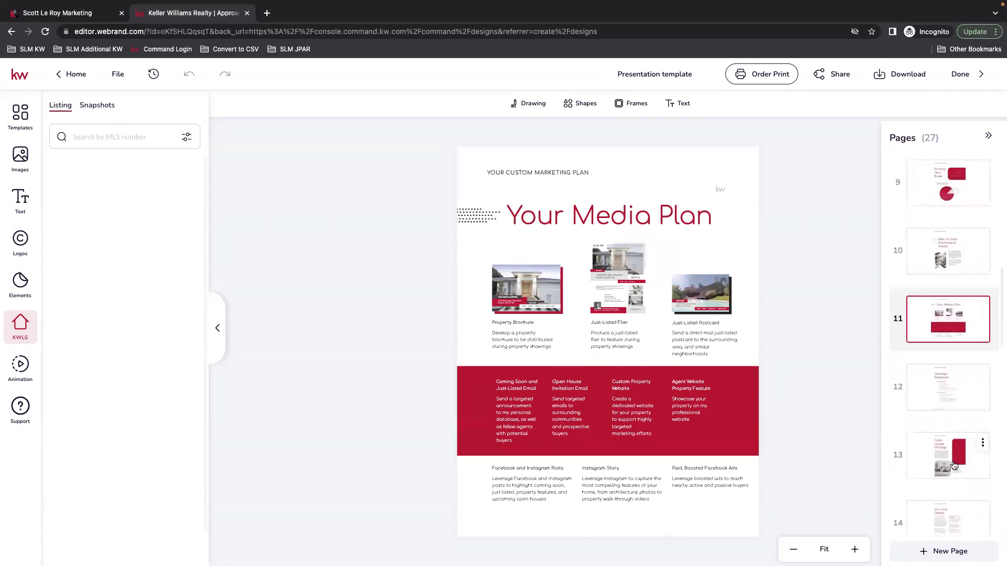
click(942, 381)
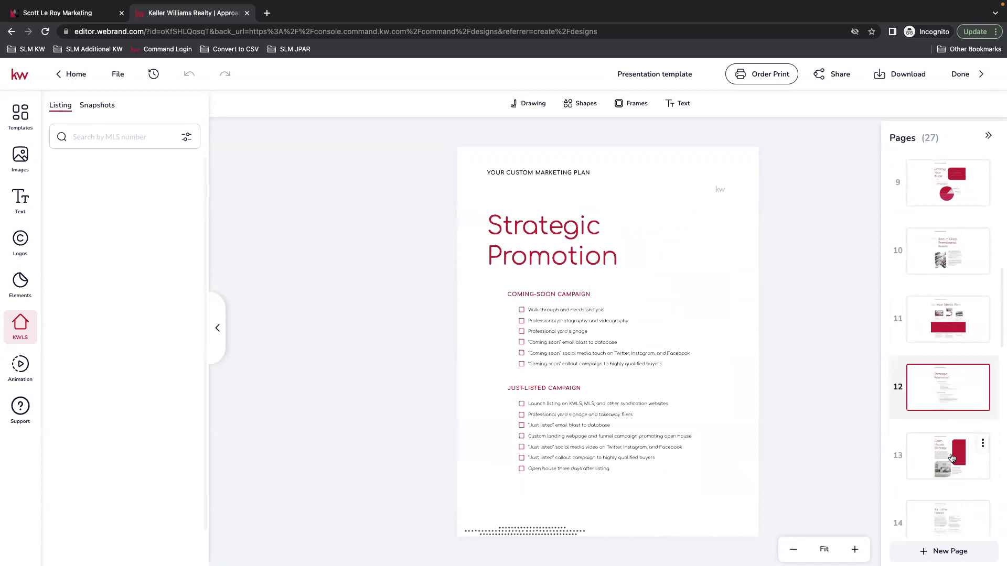
click(973, 449)
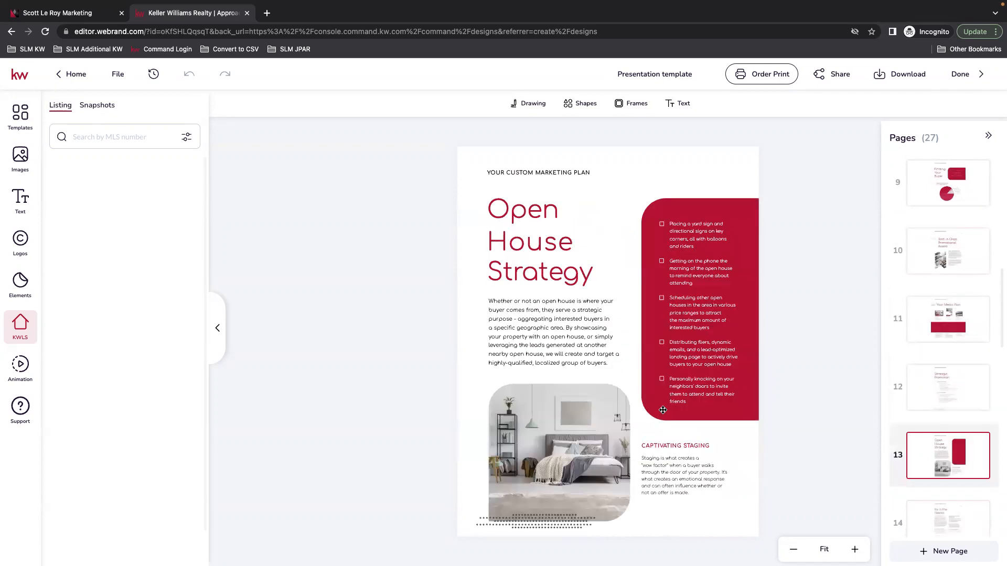
click(924, 517)
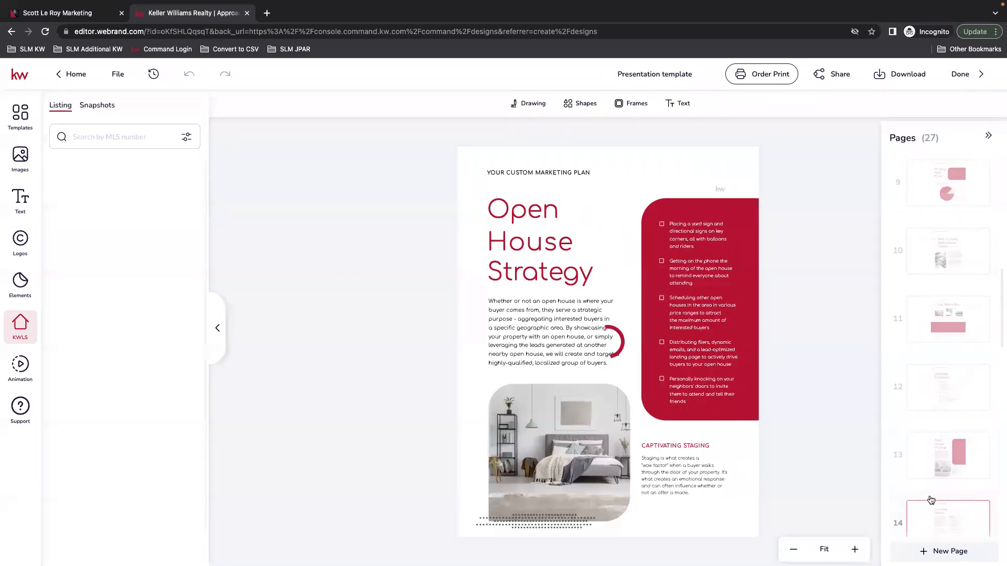
scroll(954, 459, down, 4)
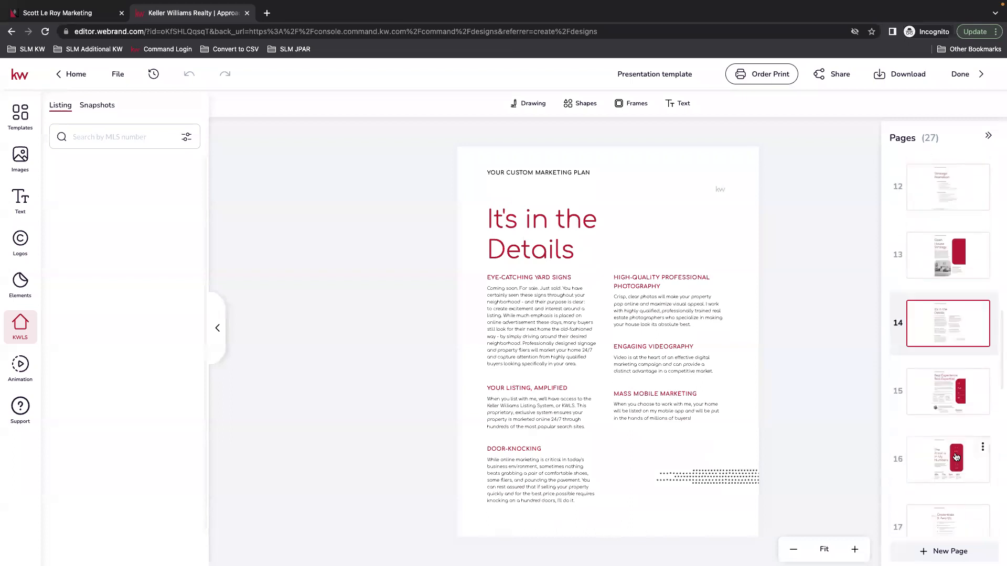
On the Real Experience Real Expertise page, replace the placeholder headshot with the round agent photo from the saved assets
click(969, 414)
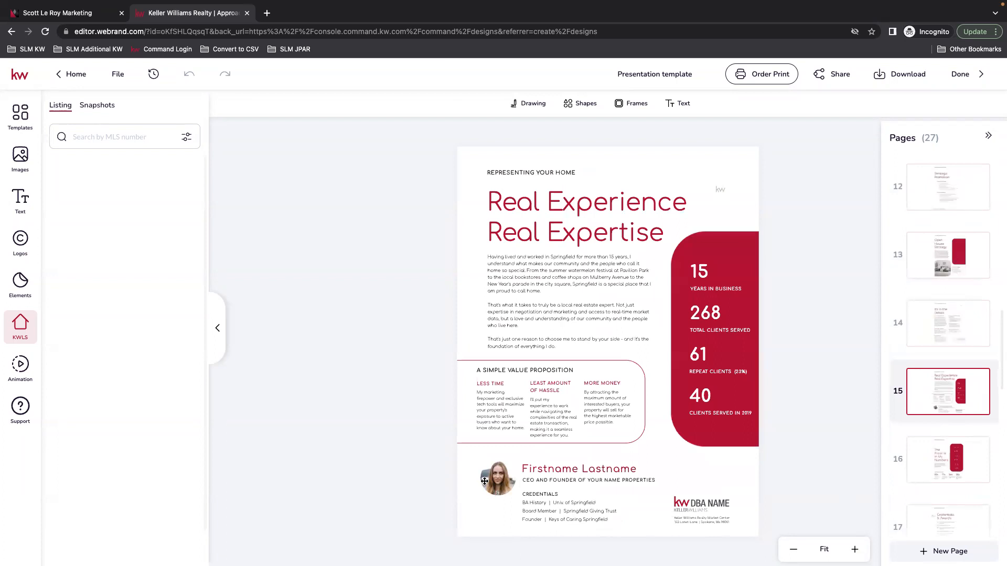
click(486, 482)
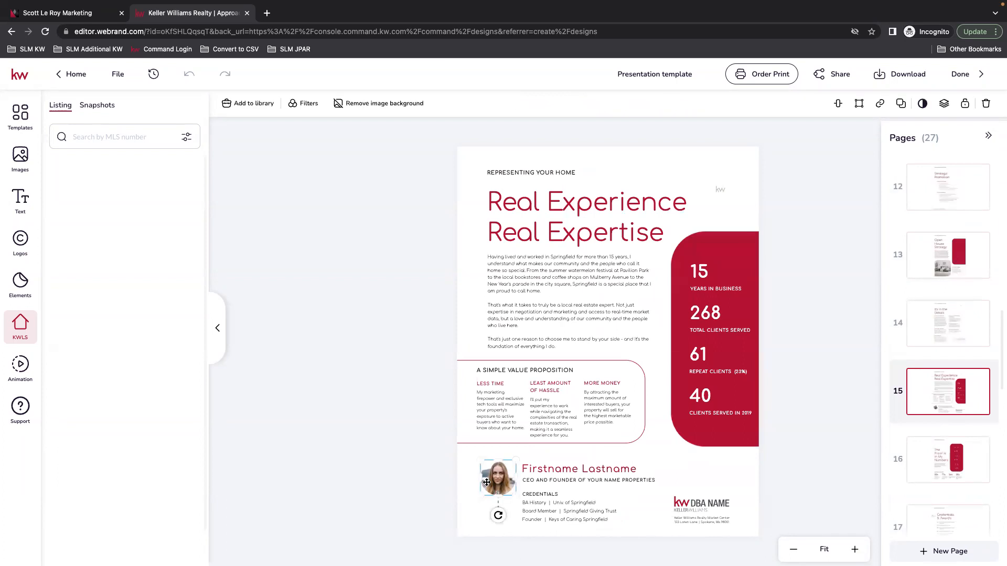
click(20, 157)
click(163, 105)
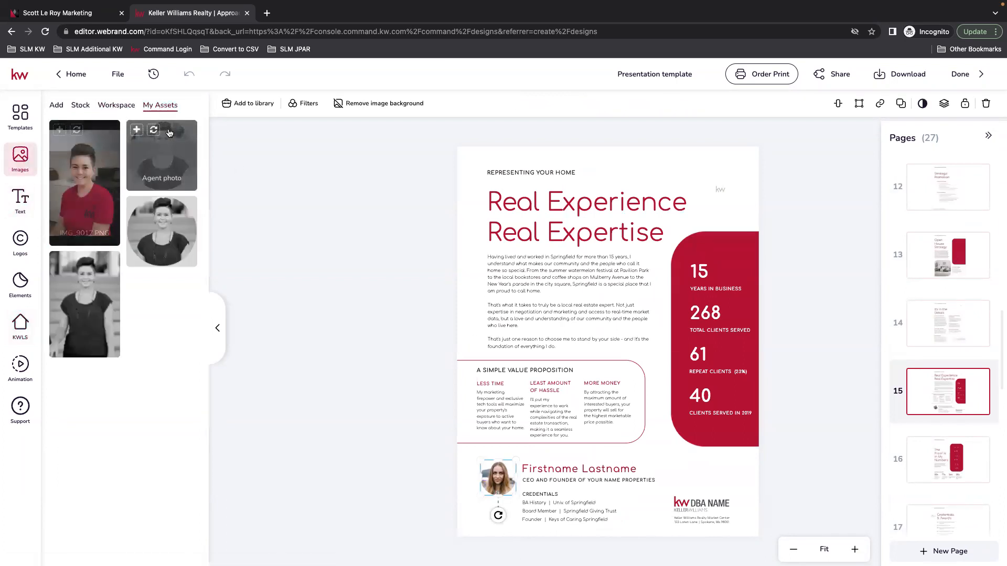
click(161, 152)
click(597, 480)
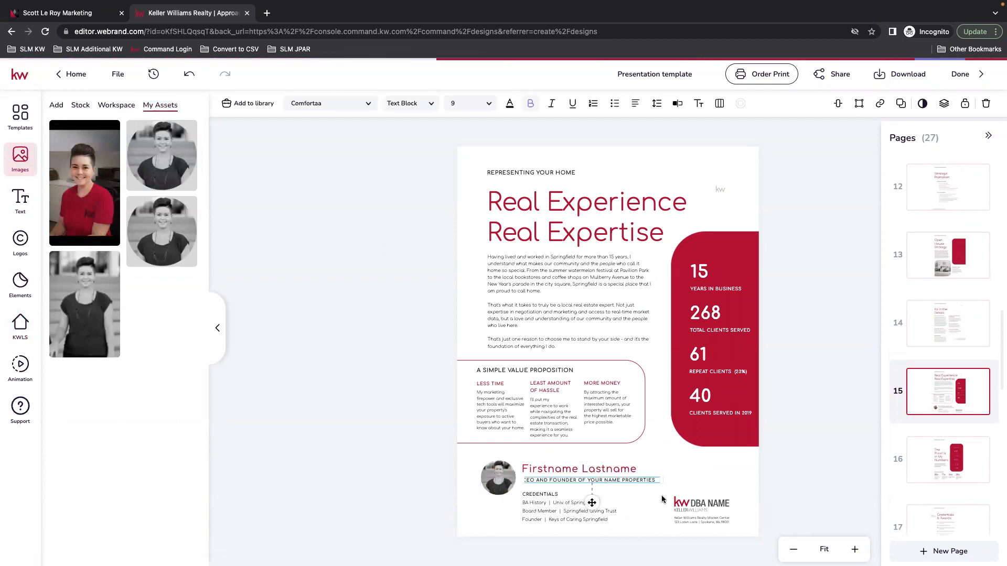
Look through the remaining pages to the end, and close the editor with the design changes saved
scroll(944, 445, down, 9)
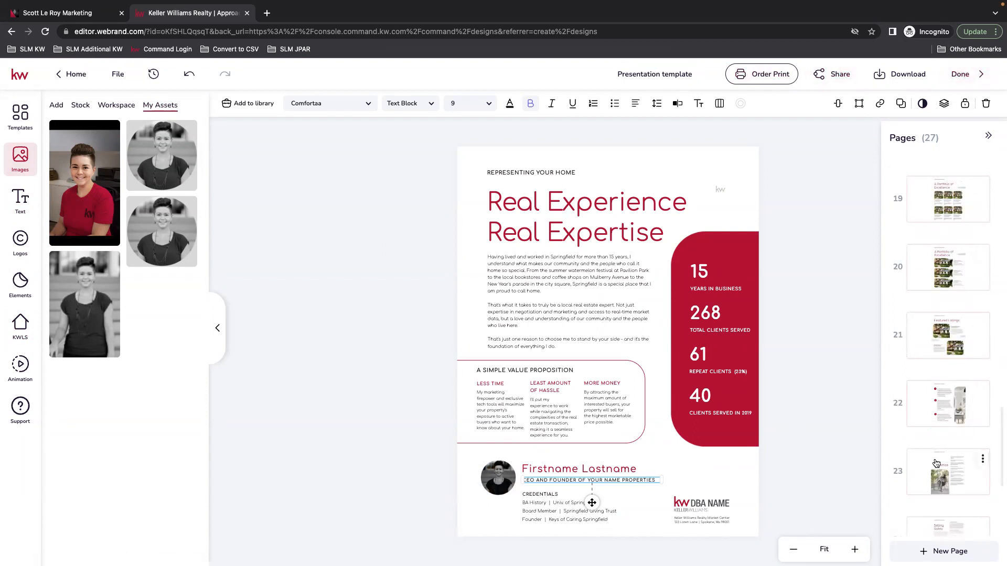
scroll(936, 463, down, 5)
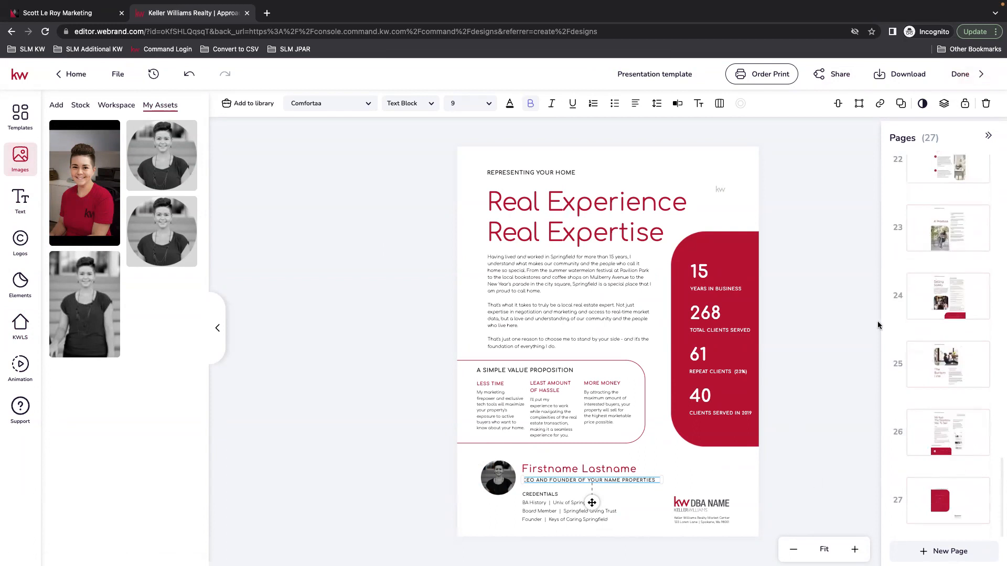
click(960, 74)
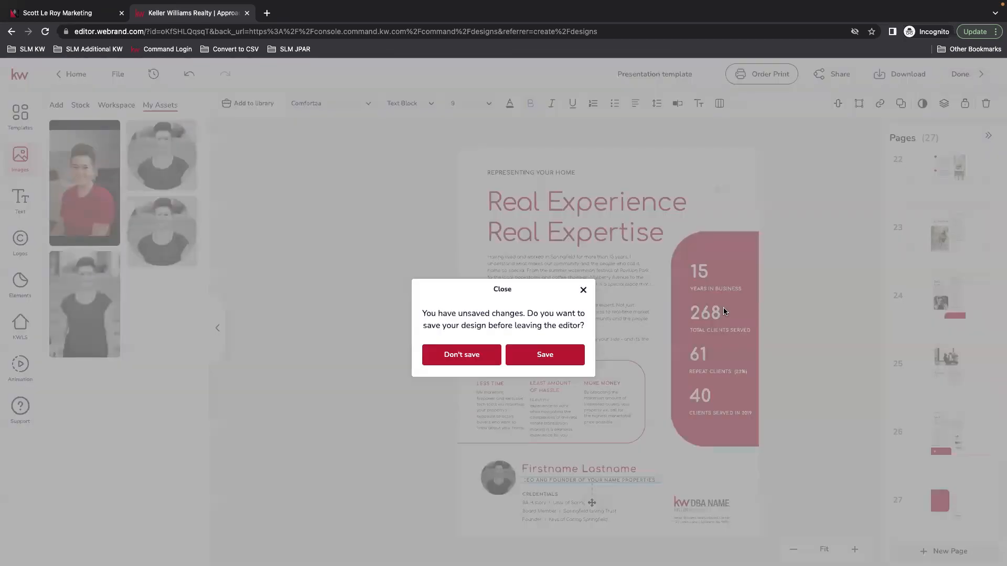
click(557, 350)
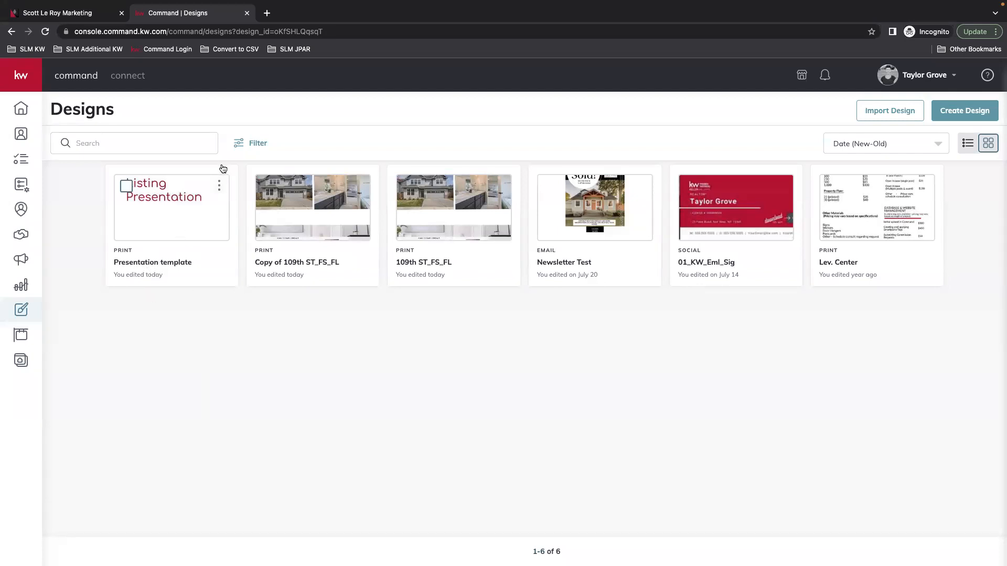
Make a copy of the Presentation template design and reload the Designs page
click(219, 188)
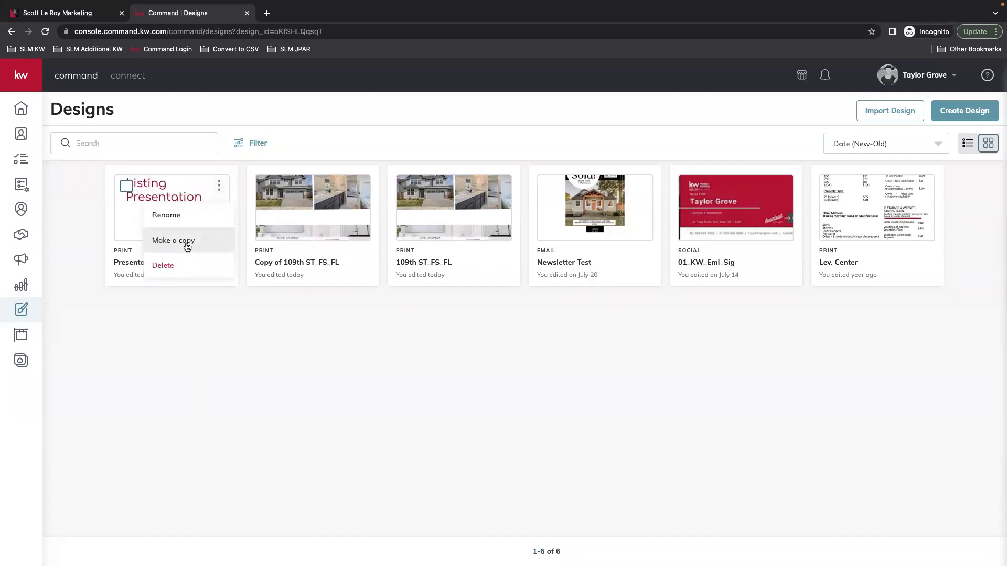
click(186, 244)
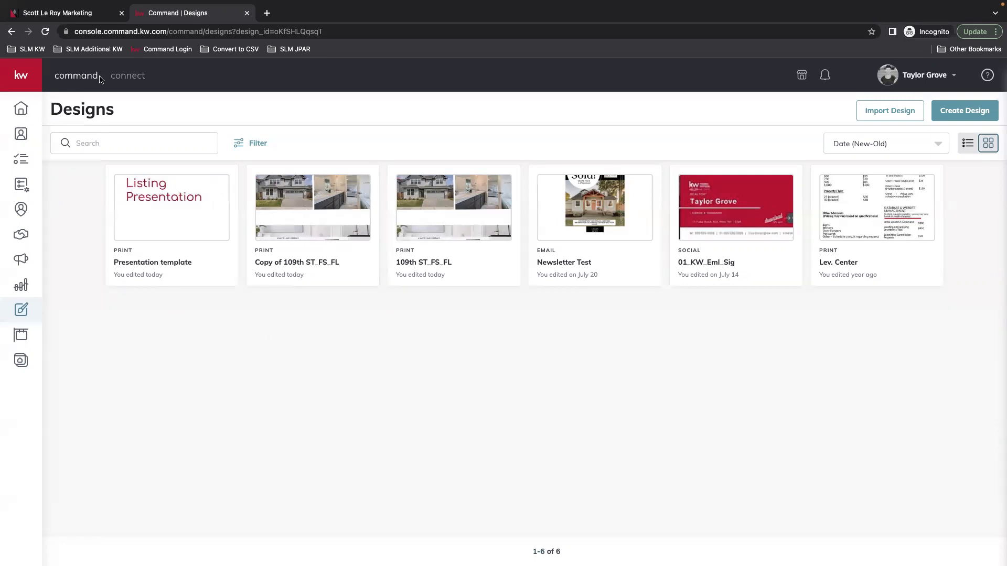
click(44, 36)
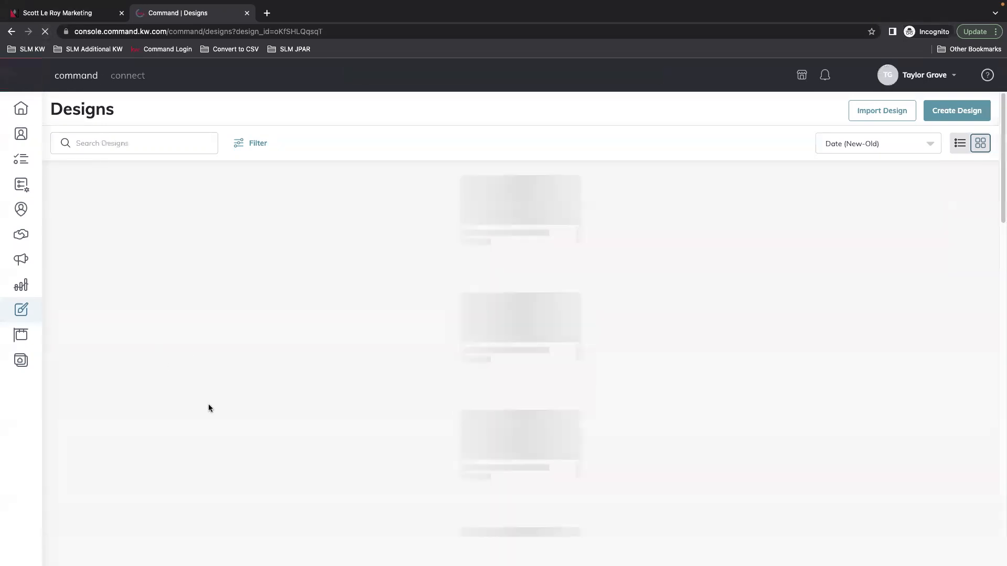
Rename the copied presentation design as "Clients name - Presentation template" and show its page list in the design editor
click(219, 186)
click(121, 287)
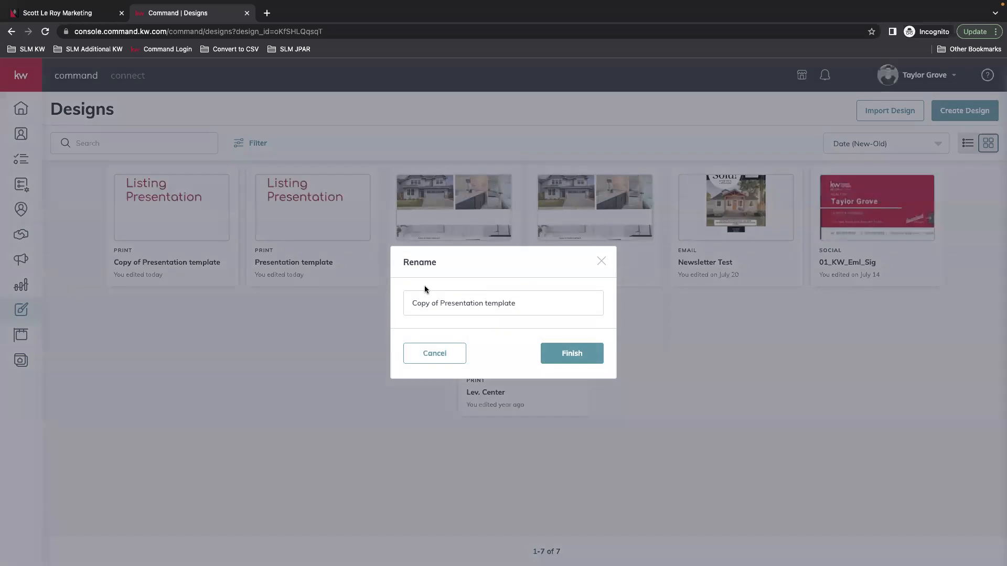
triple_click(423, 307)
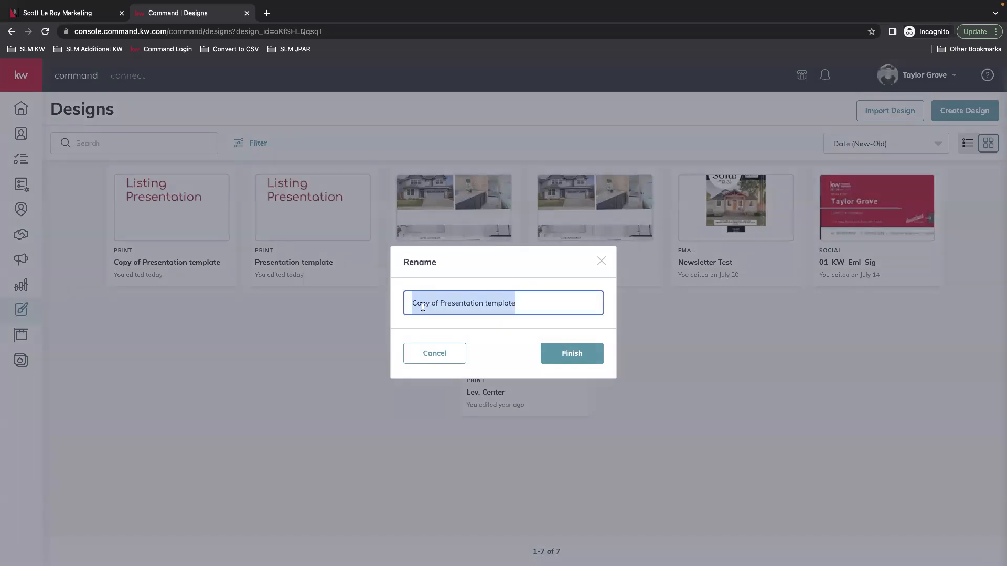
click(436, 301)
drag(436, 304, 402, 306)
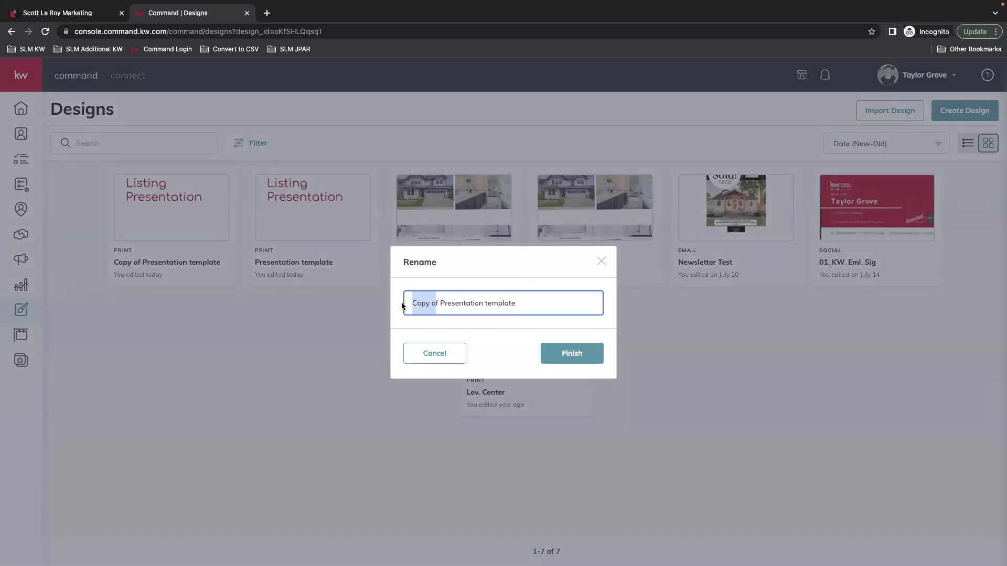
key(BackSpace)
text(Clients)
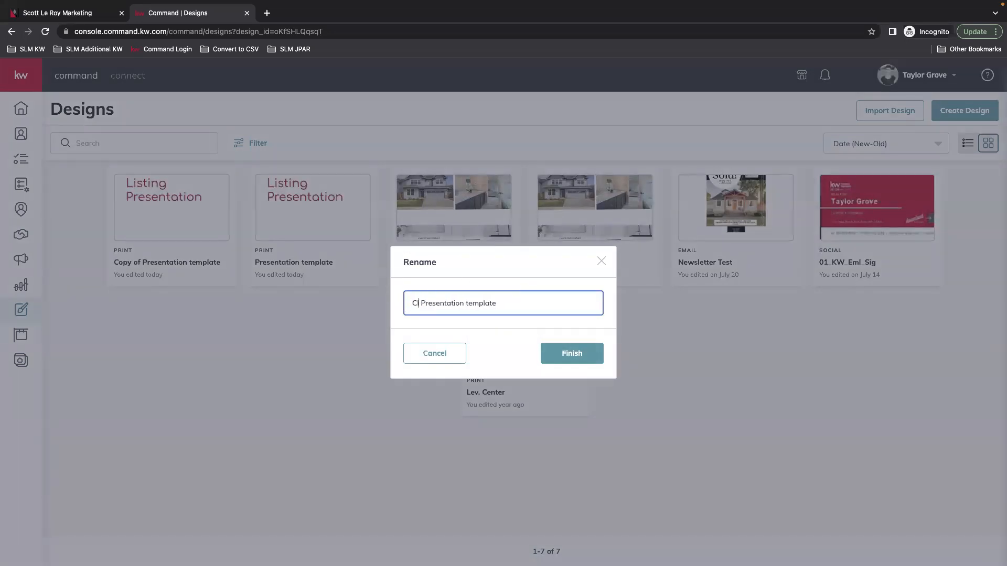
text( name -)
click(587, 353)
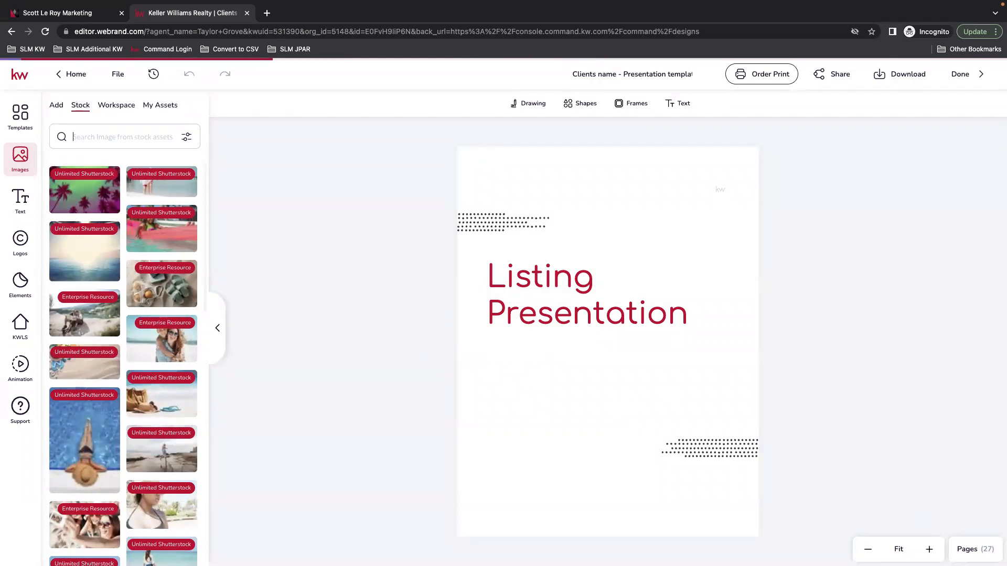
click(974, 549)
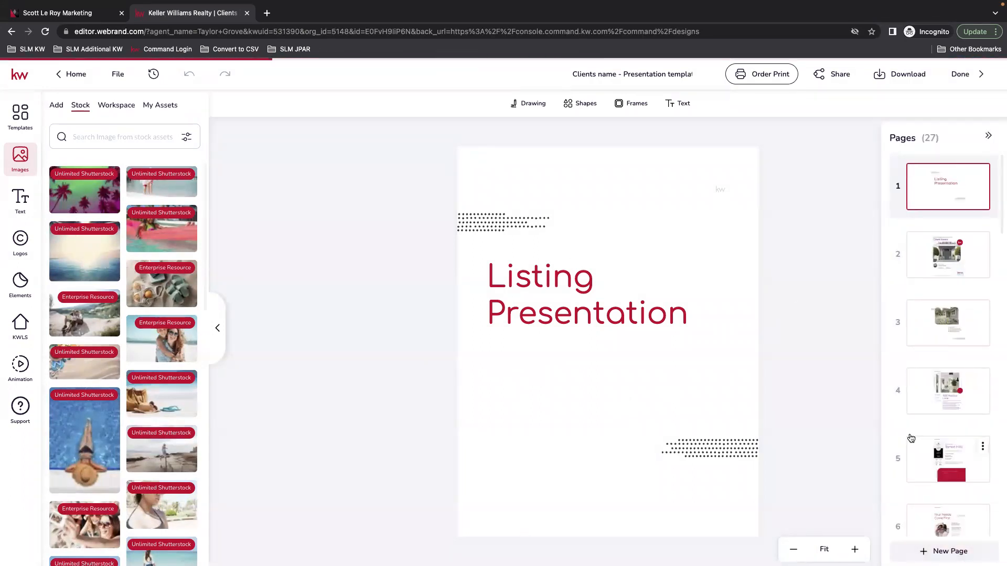
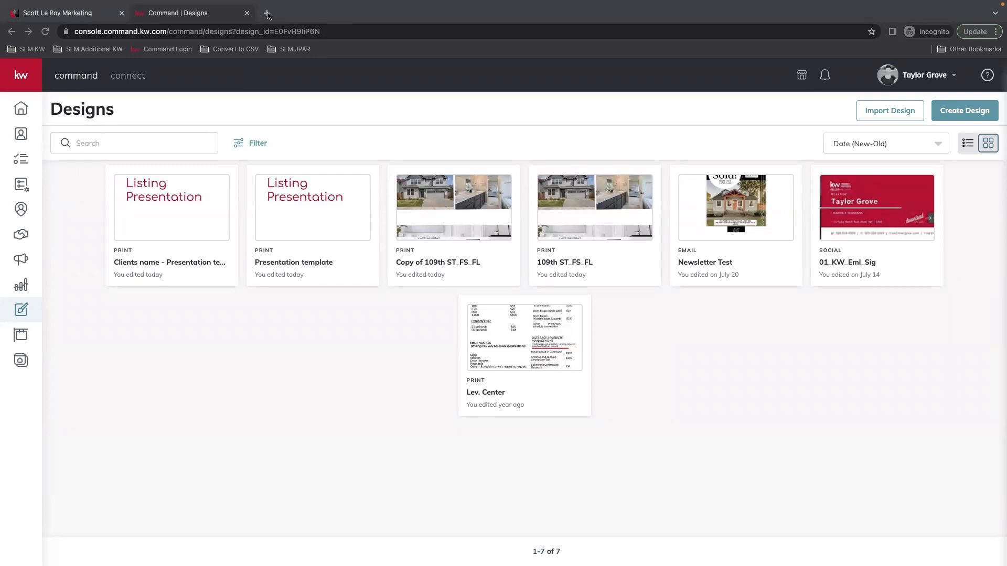
Open the bookmarked SLM YouTube channel in a new browser tab and look over its video rows
click(267, 14)
click(90, 49)
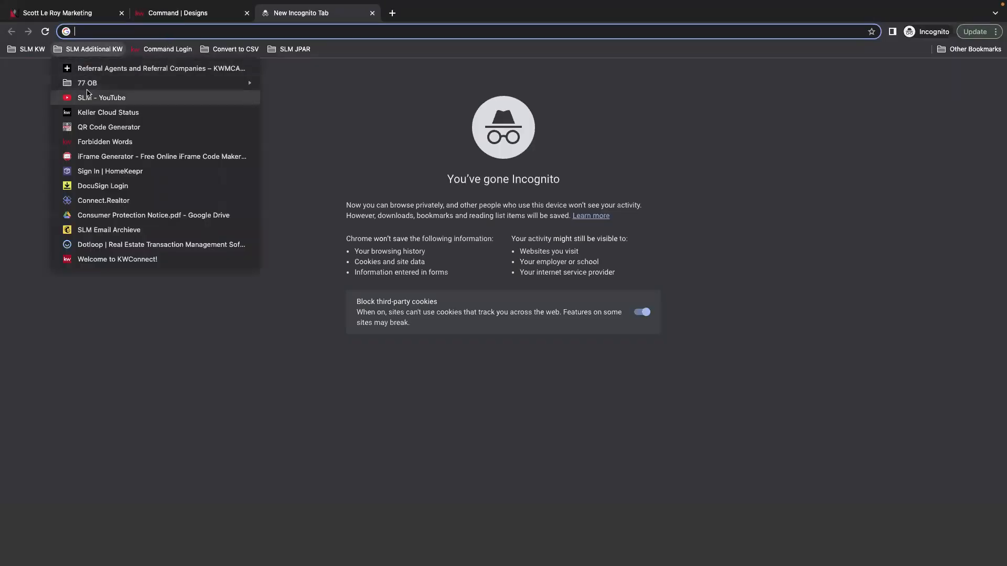
click(105, 98)
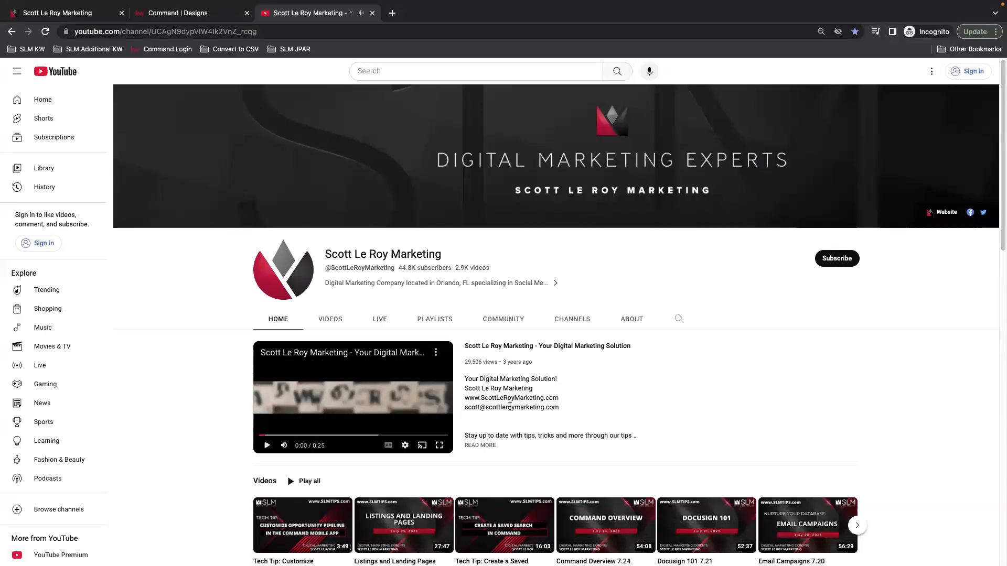
scroll(537, 395, down, 1)
scroll(540, 393, down, 3)
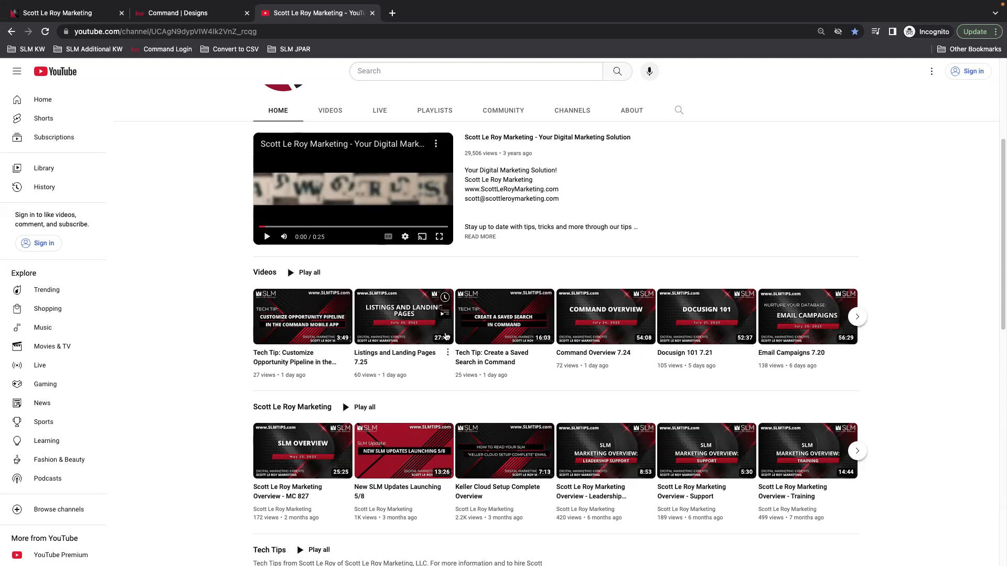
scroll(210, 309, down, 1)
Search within the channel for "print" and look through the Print Marketing class recordings
scroll(734, 294, up, 3)
click(680, 214)
text(prin)
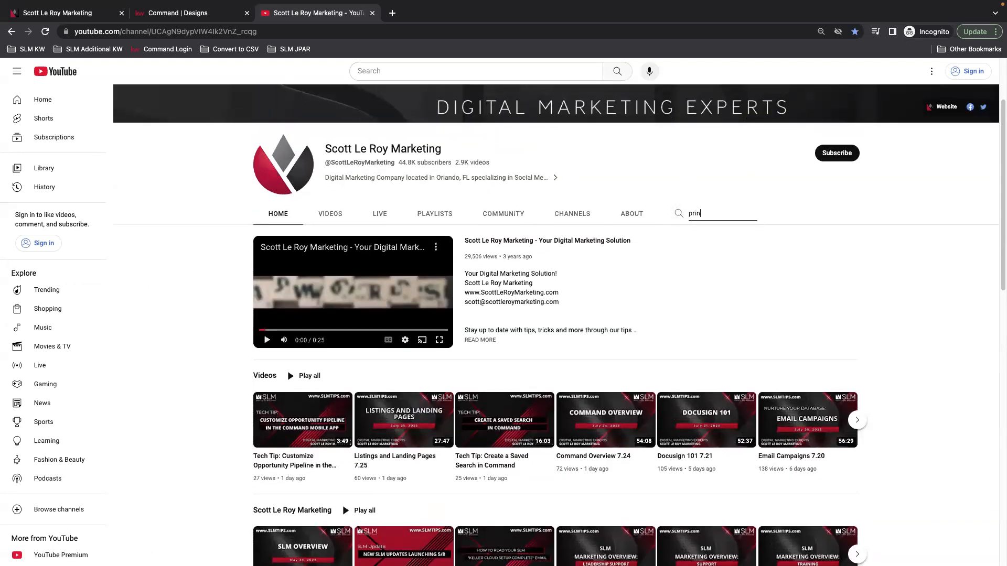
text(t)
key(Return)
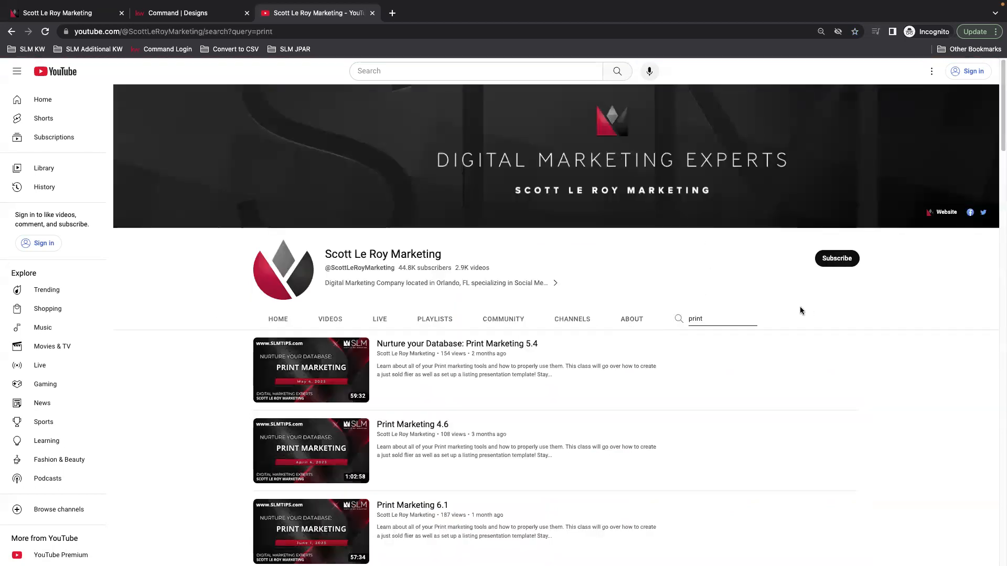
scroll(810, 309, down, 2)
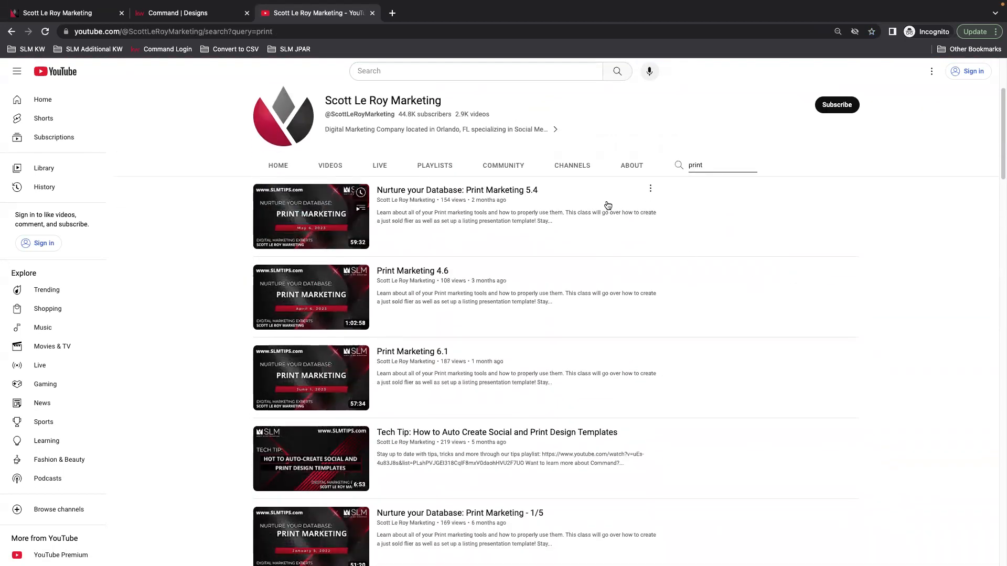
mouse_move(305, 227)
mouse_move(350, 303)
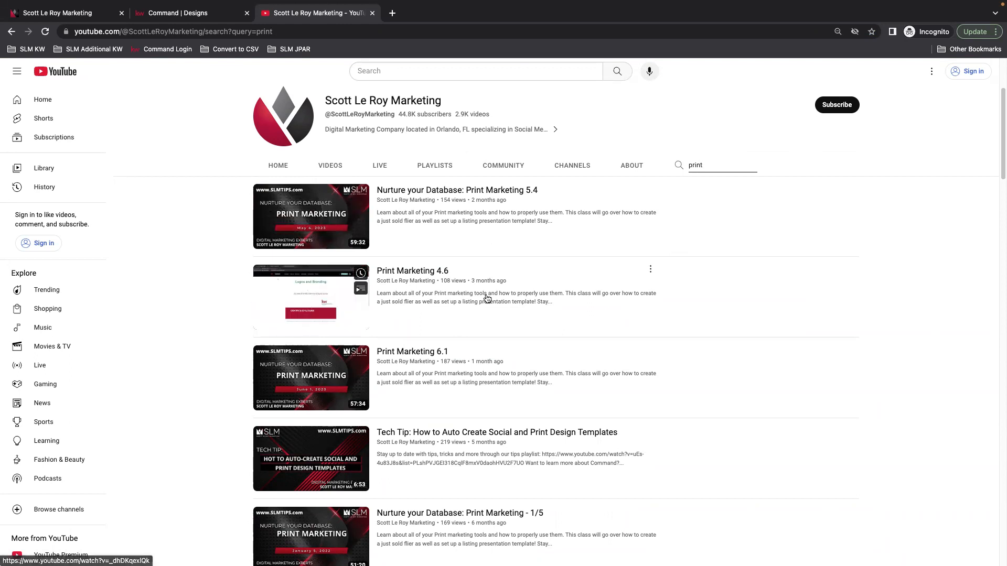
scroll(819, 283, down, 1)
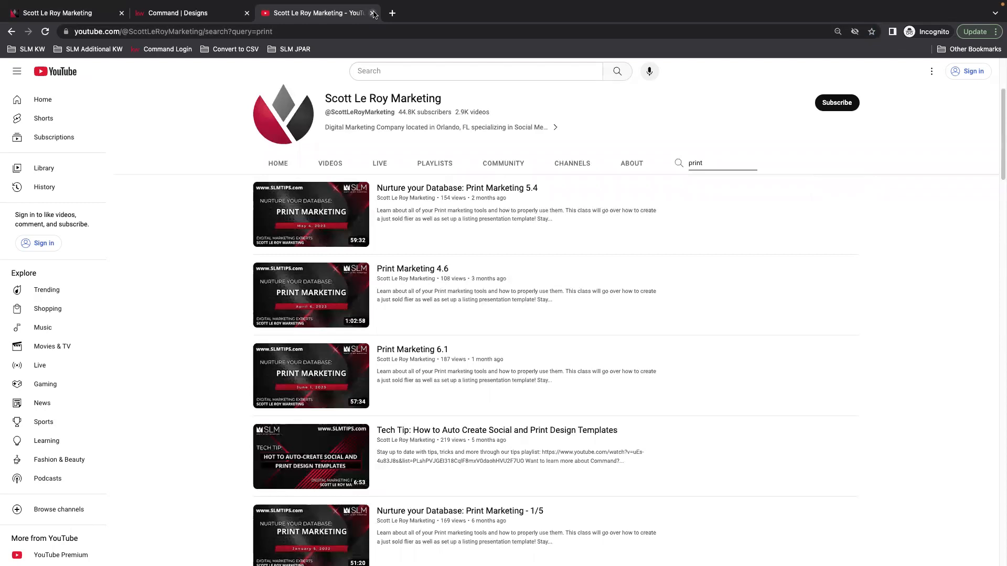
Switch to the Scott Le Roy Marketing website and log in to SLM KW Resources with the market center number or password
click(89, 13)
scroll(541, 362, down, 4)
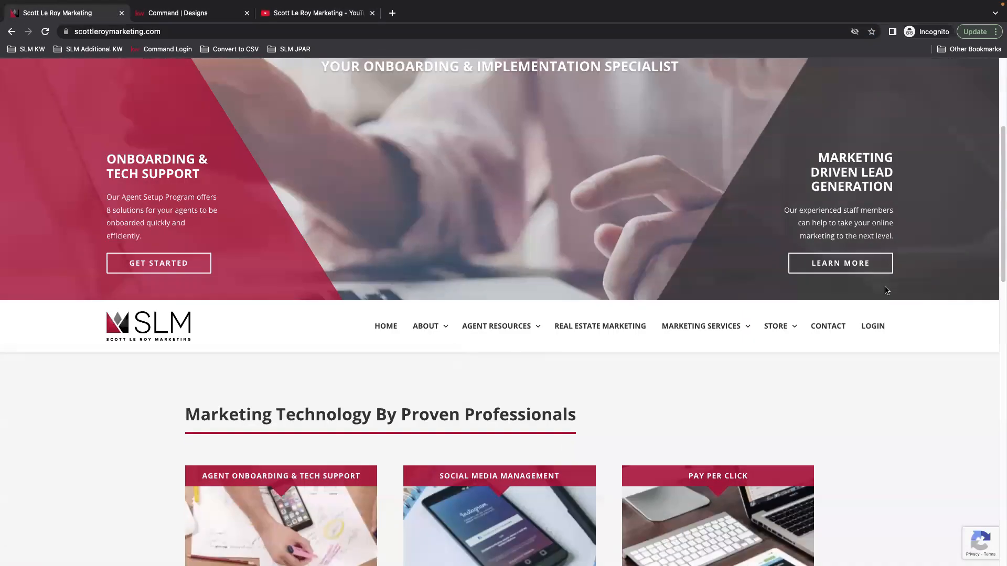
click(873, 326)
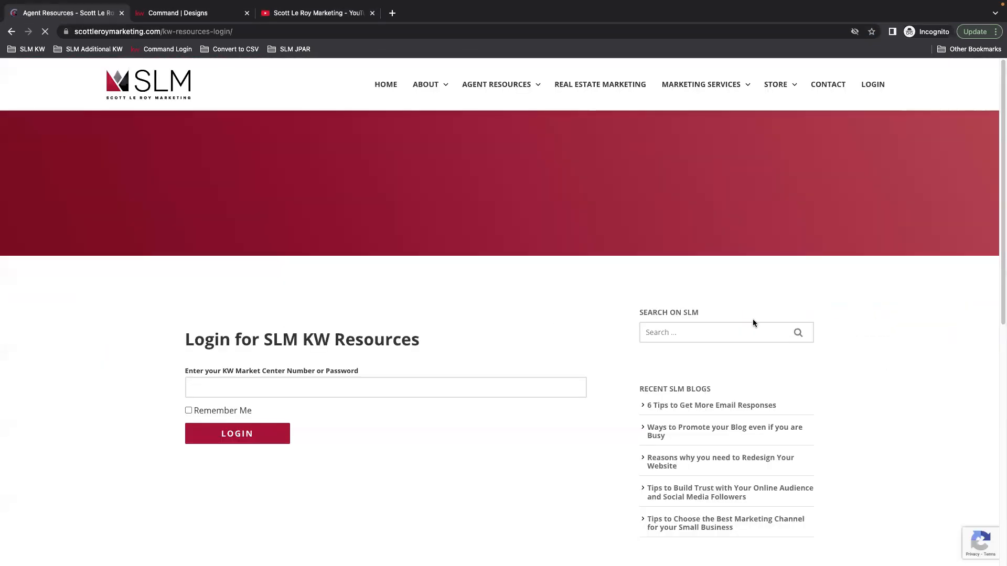
click(224, 385)
click(253, 417)
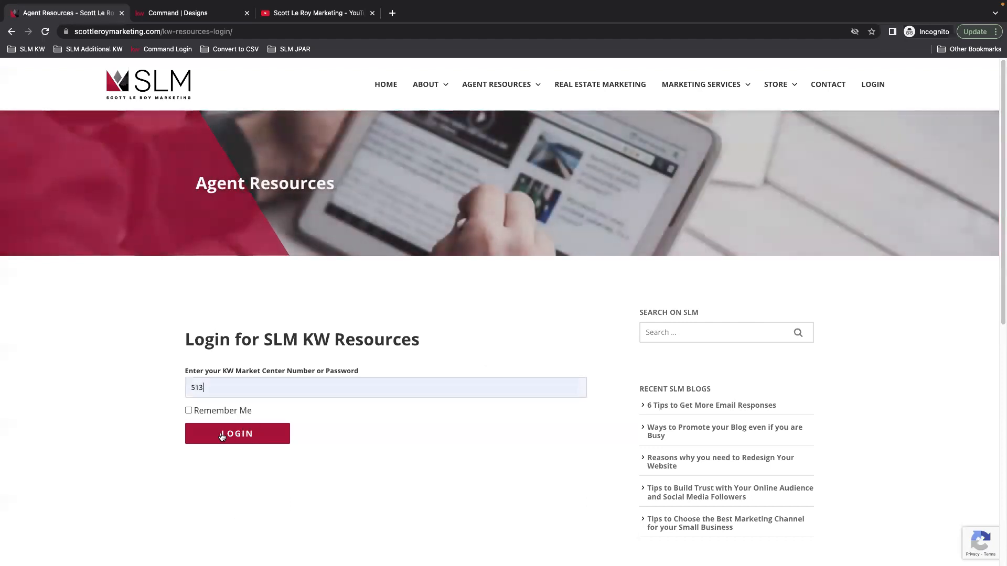
click(248, 446)
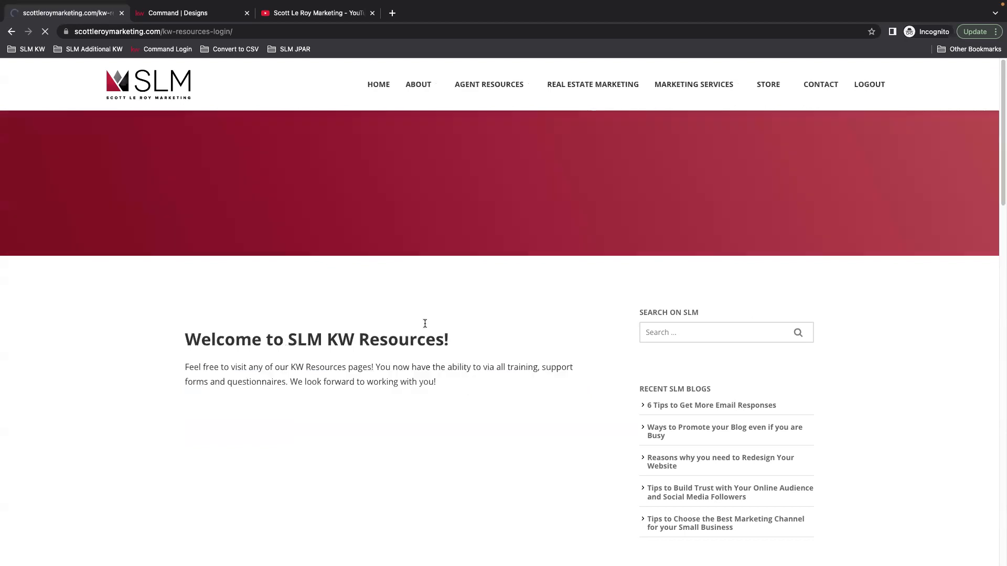
Open the Training Calendar page from the website's agent training resources
mouse_move(483, 89)
mouse_move(473, 147)
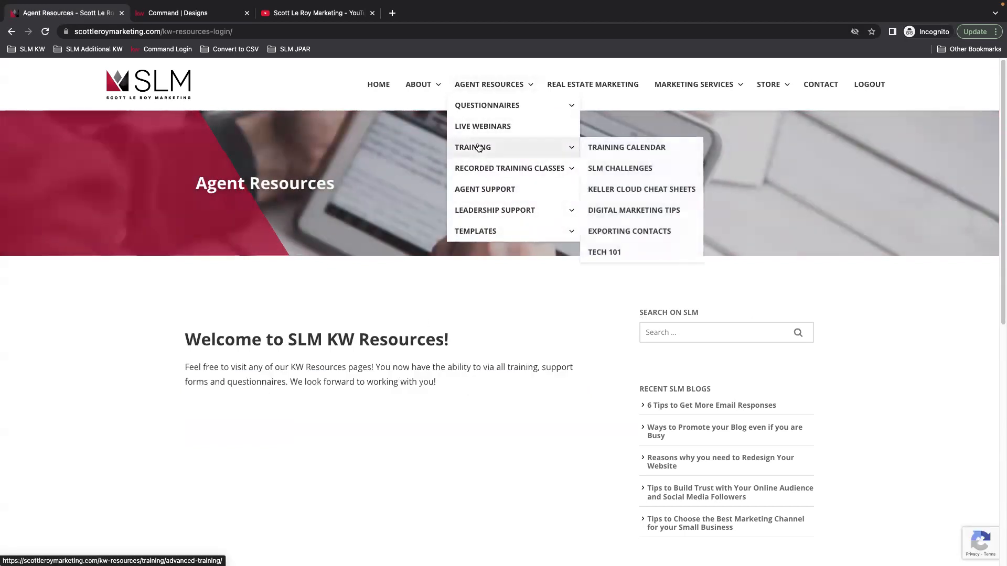
click(551, 147)
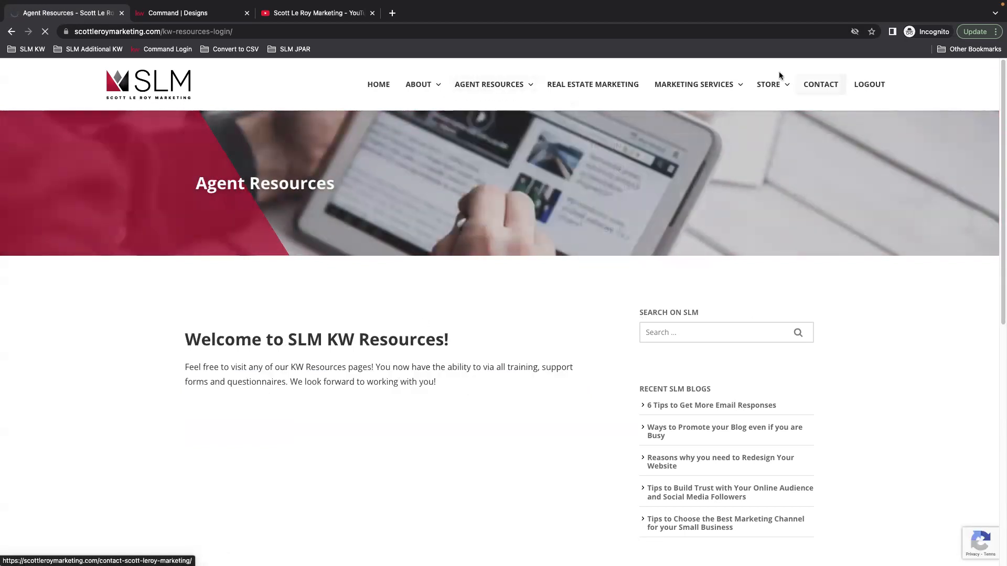
Examine the webinar and recording links, Friday class voting options and July 2023 class schedule, and return to the Command Designs page
scroll(577, 289, down, 5)
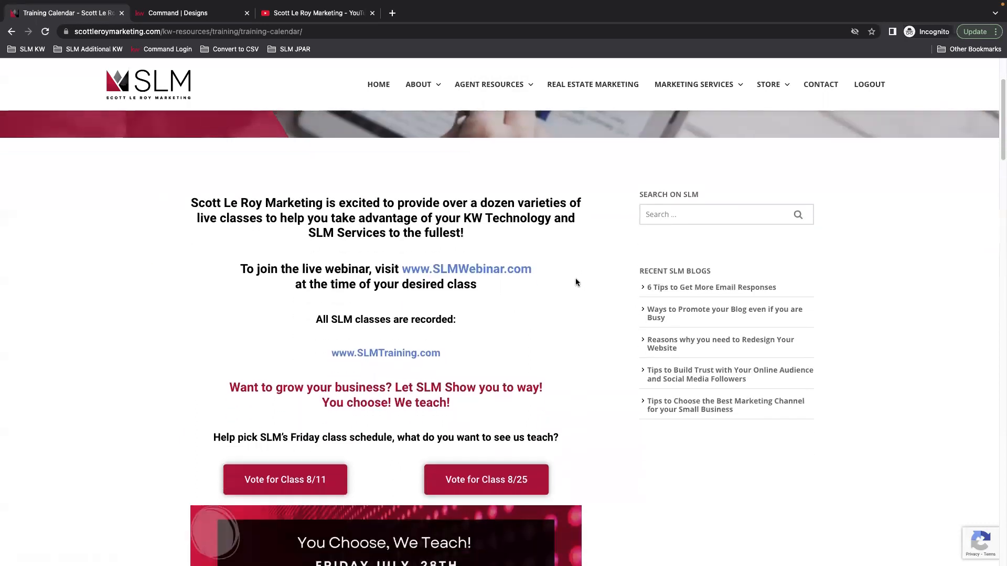
scroll(524, 188, down, 1)
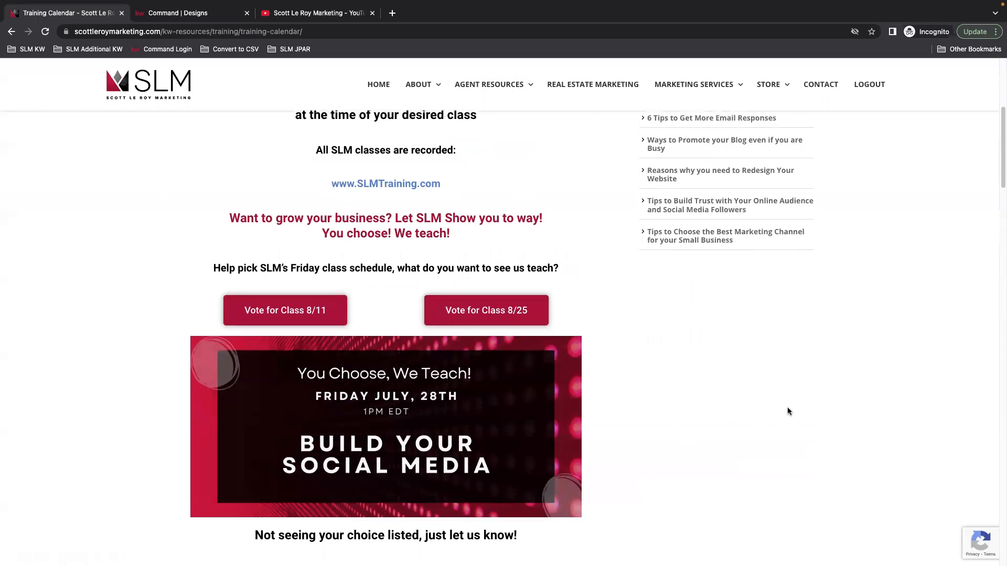
scroll(790, 422, down, 1)
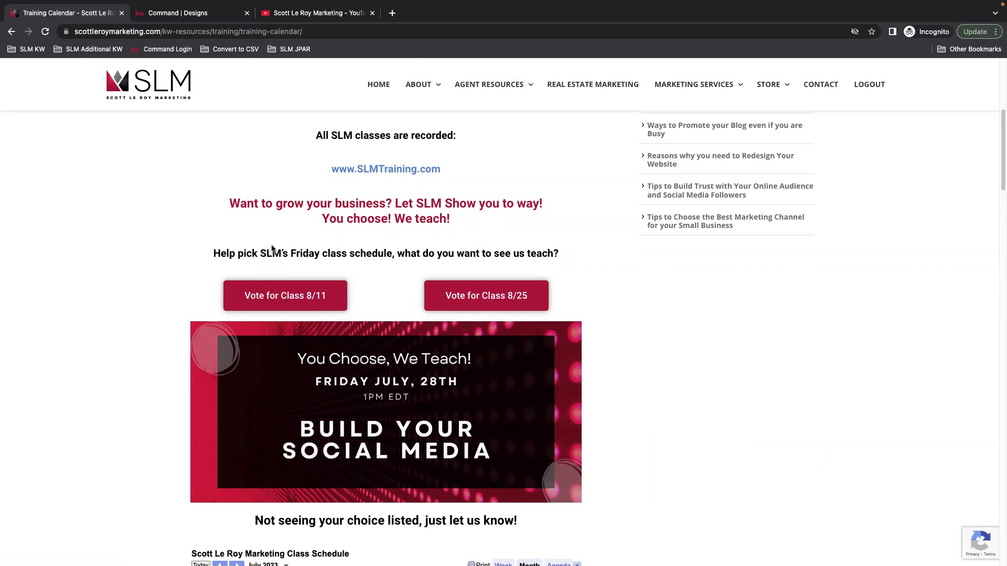
scroll(616, 273, down, 3)
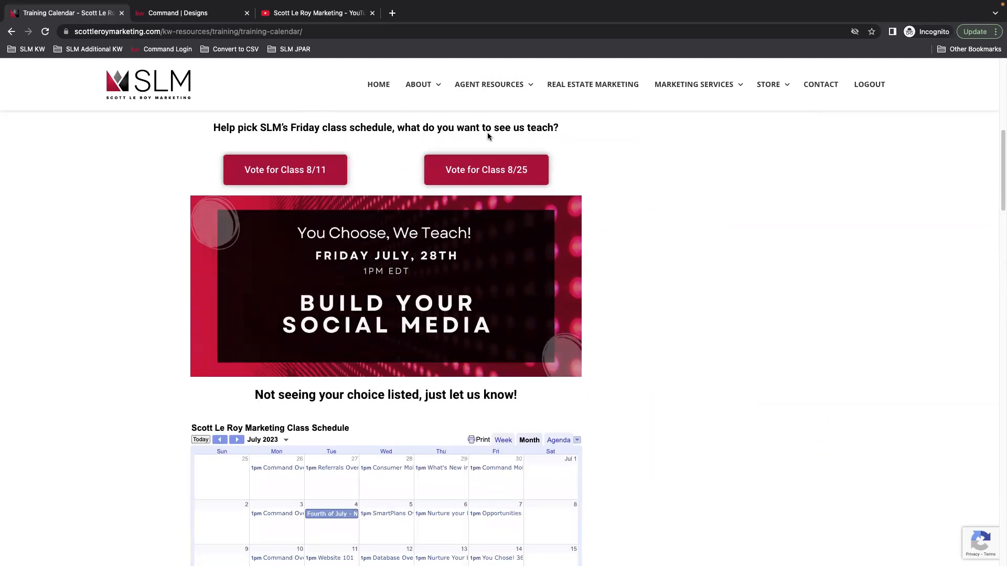
scroll(615, 321, down, 3)
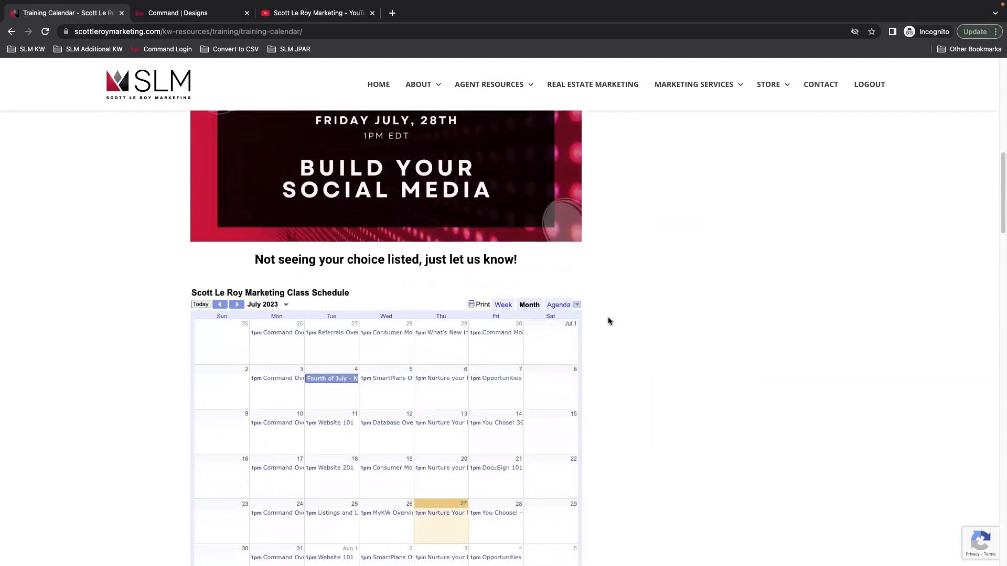
scroll(608, 319, down, 1)
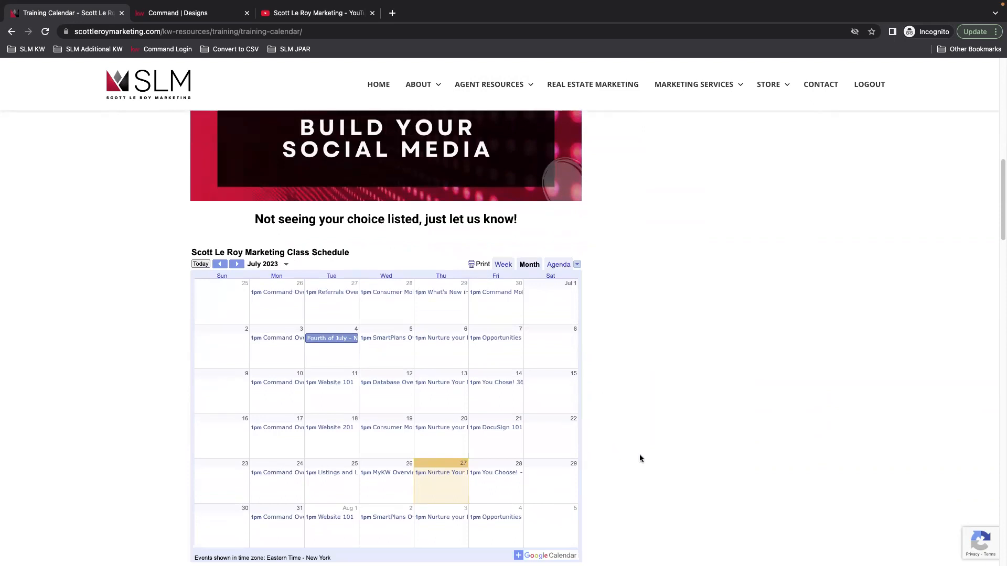
scroll(663, 448, up, 7)
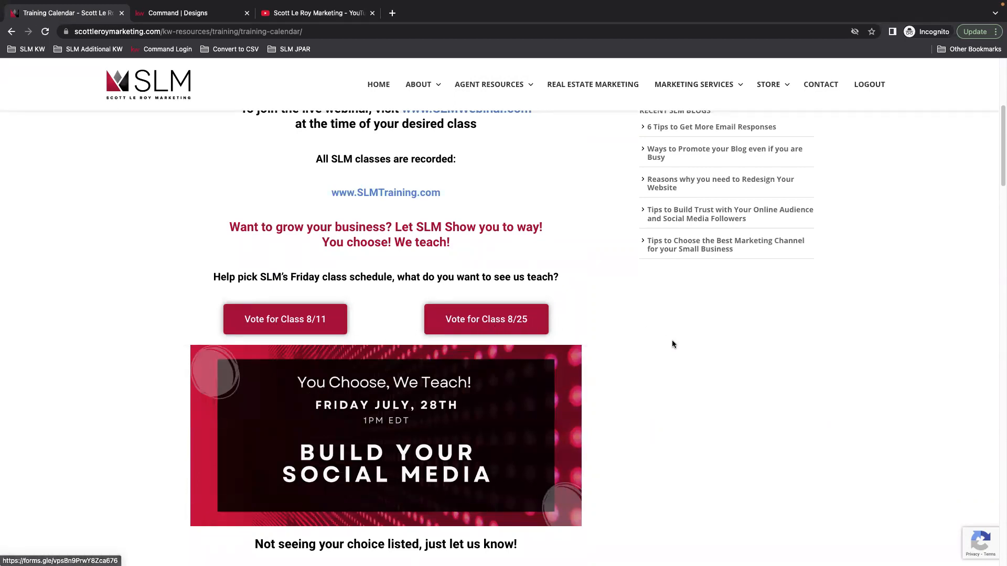
scroll(692, 342, down, 5)
scroll(692, 335, up, 6)
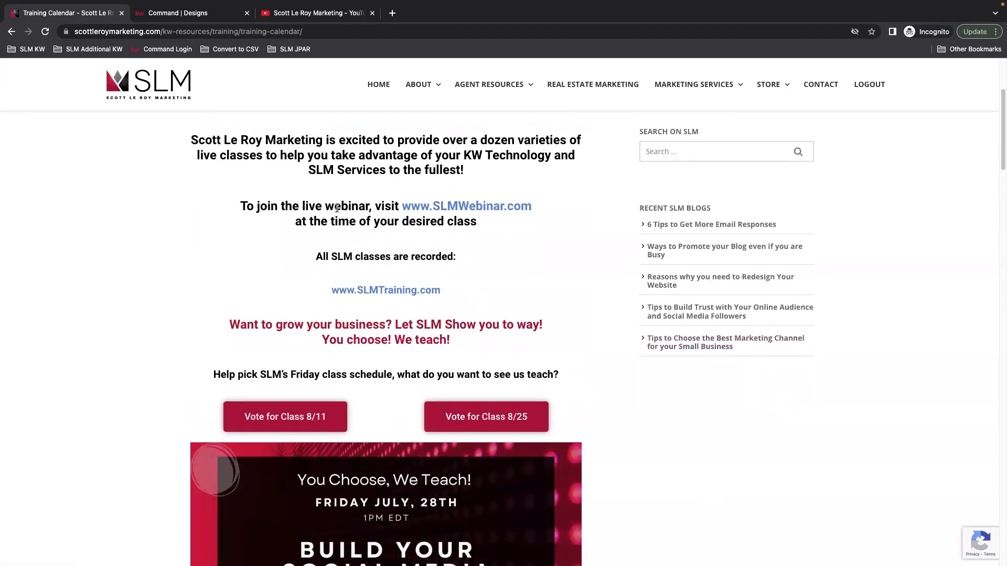
scroll(577, 362, down, 3)
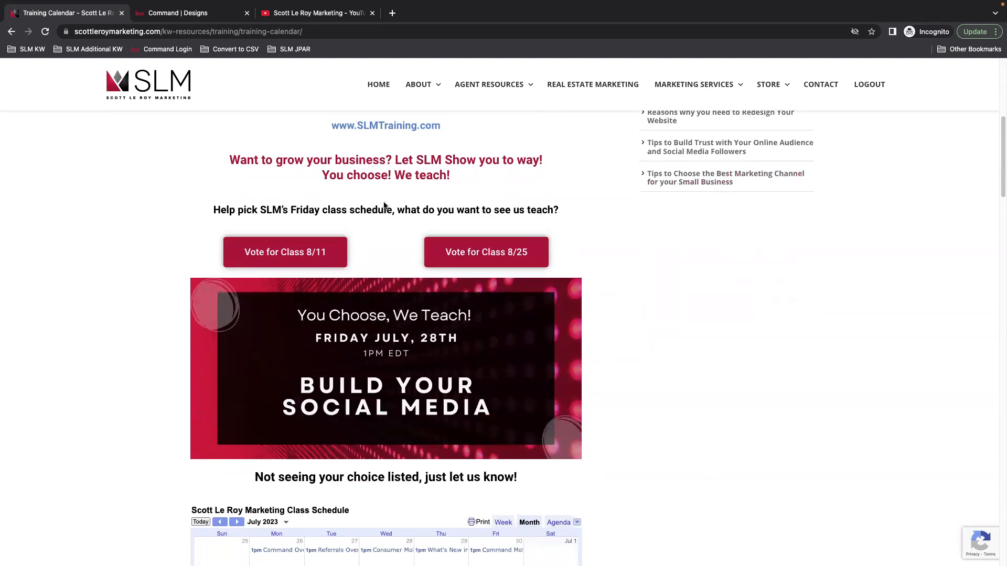
click(171, 7)
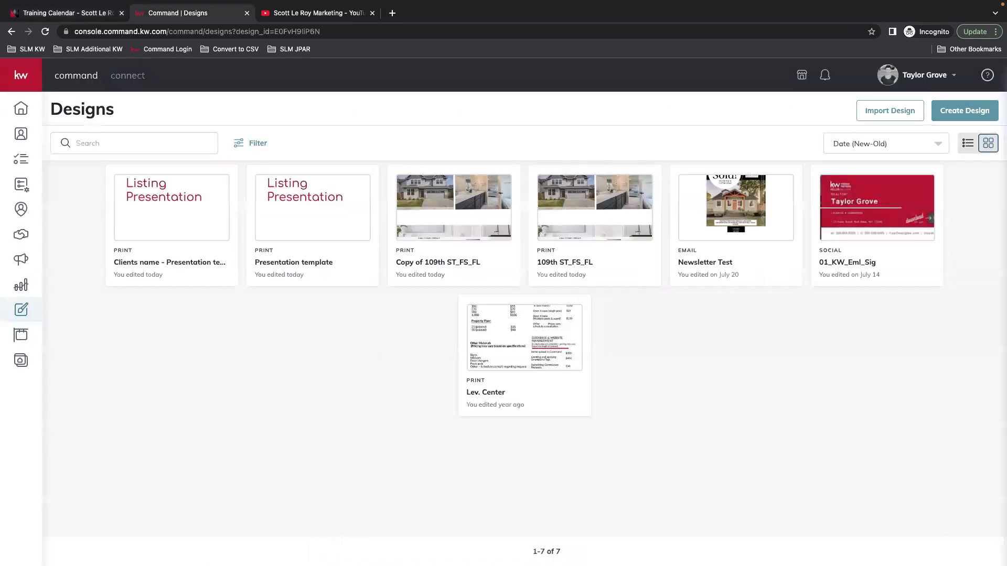